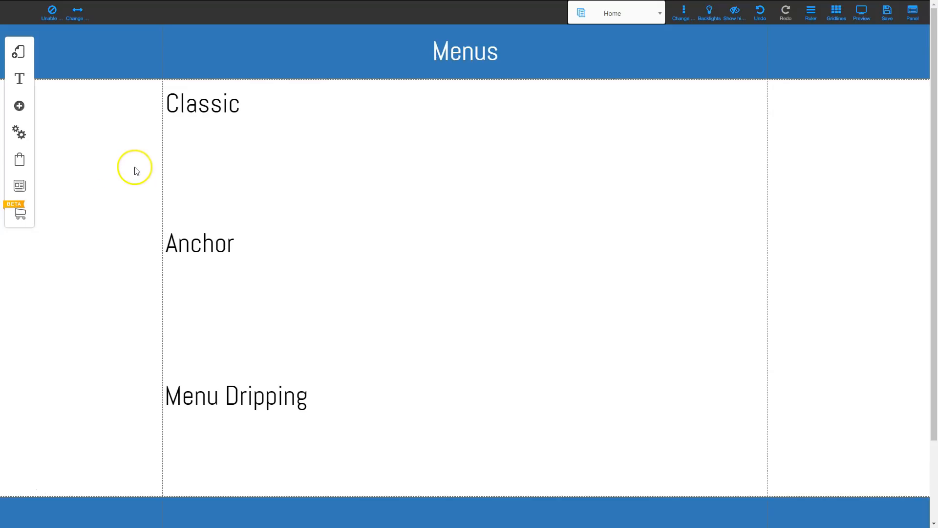
# Step: Insert the first plain-text Classic style menu on the page and place it directly below the Classic heading
pyautogui.click(20, 107)
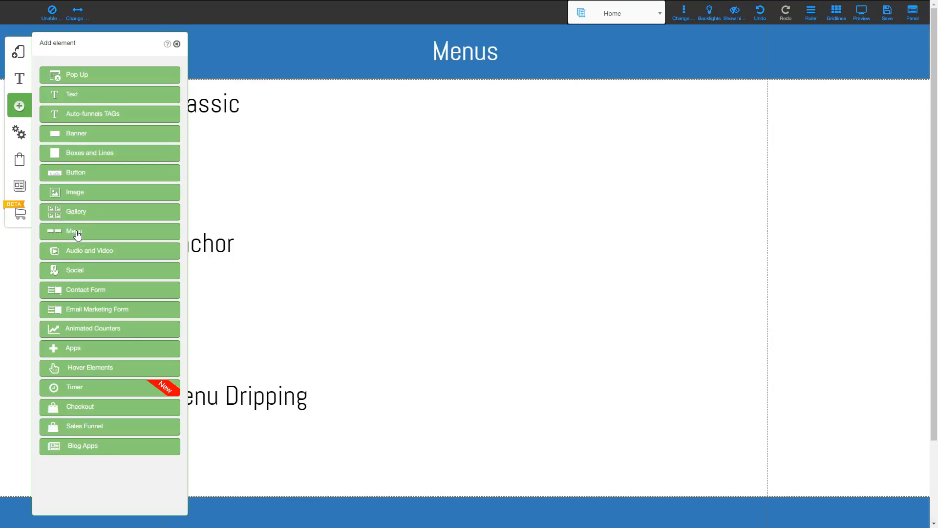
pyautogui.click(77, 233)
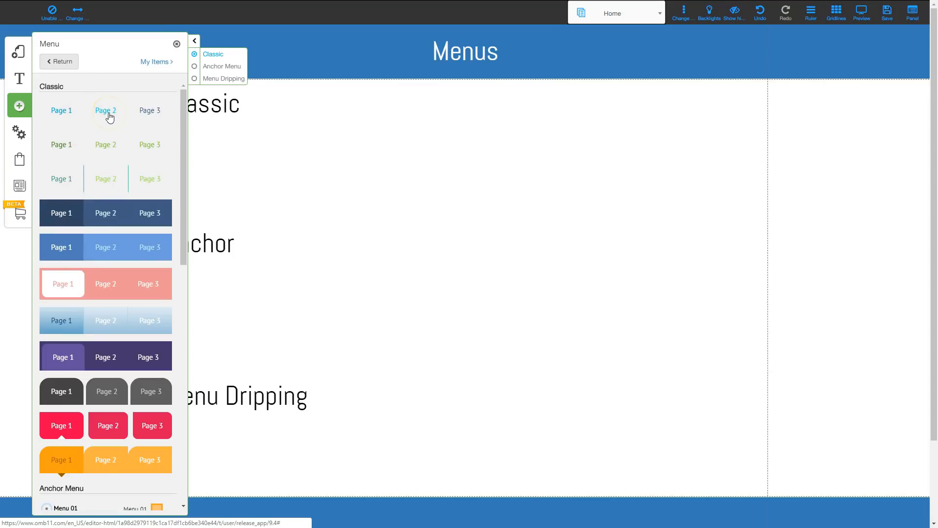
pyautogui.click(221, 70)
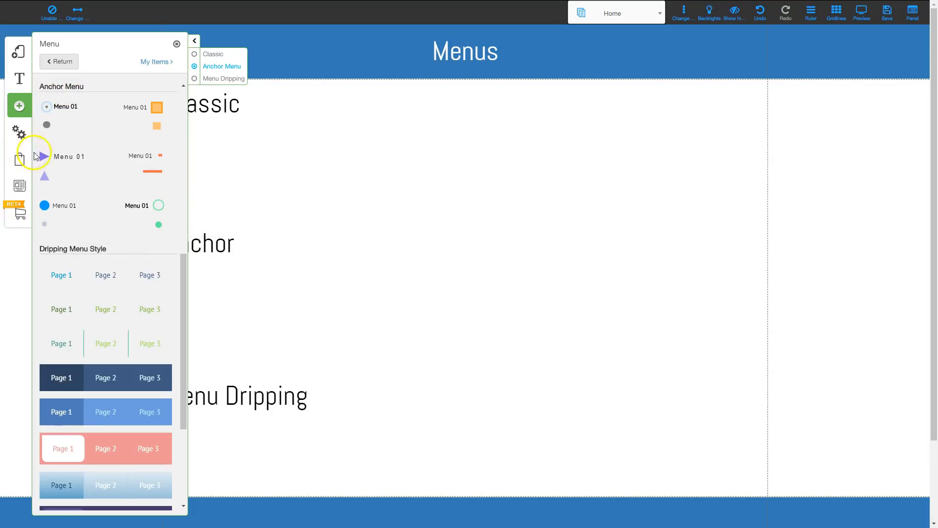
pyautogui.click(215, 79)
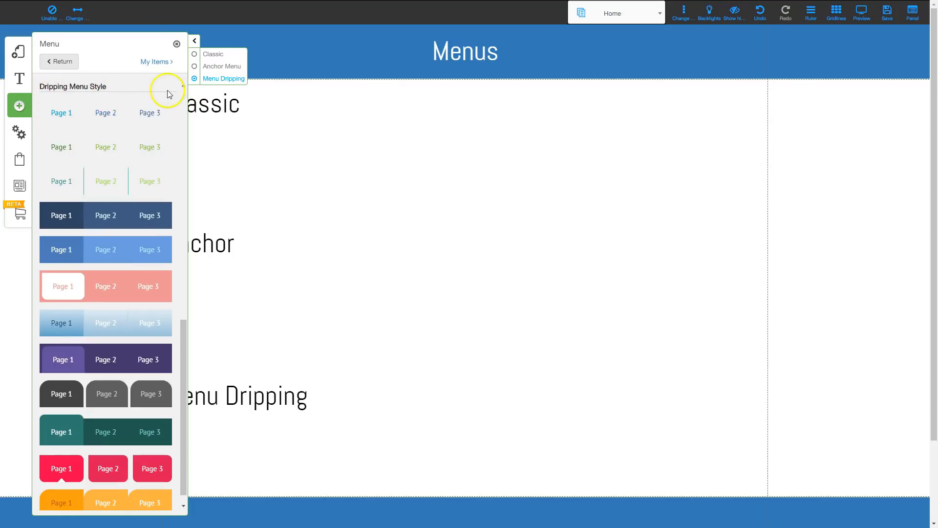
pyautogui.click(216, 55)
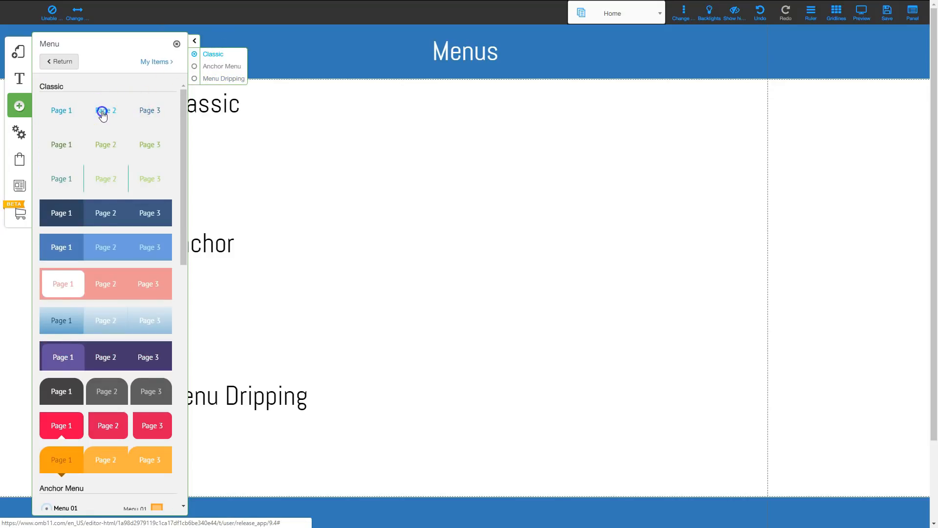
pyautogui.click(103, 112)
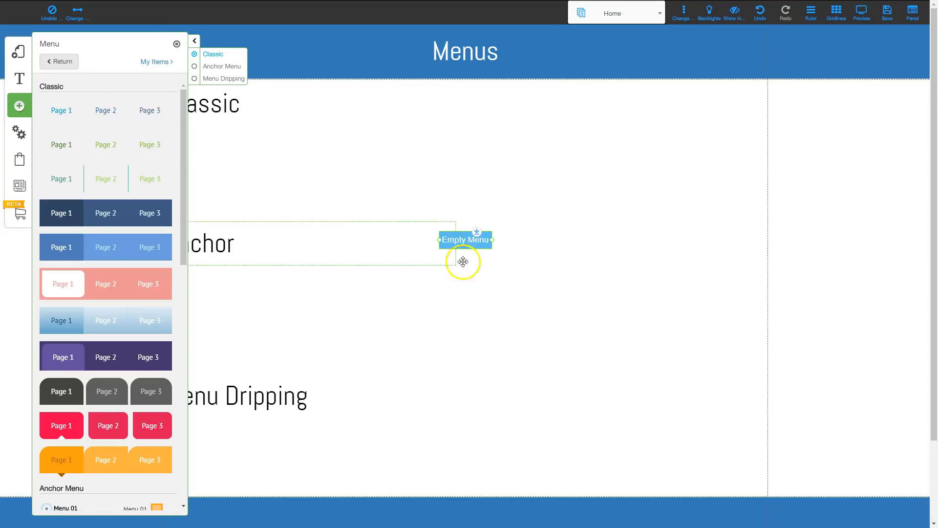
pyautogui.click(177, 46)
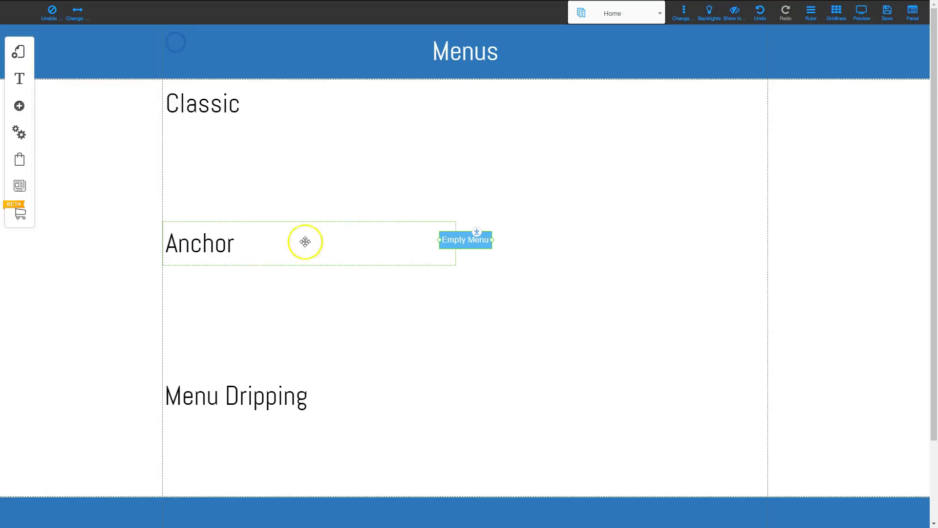
pyautogui.moveTo(472, 243); pyautogui.dragTo(196, 141)
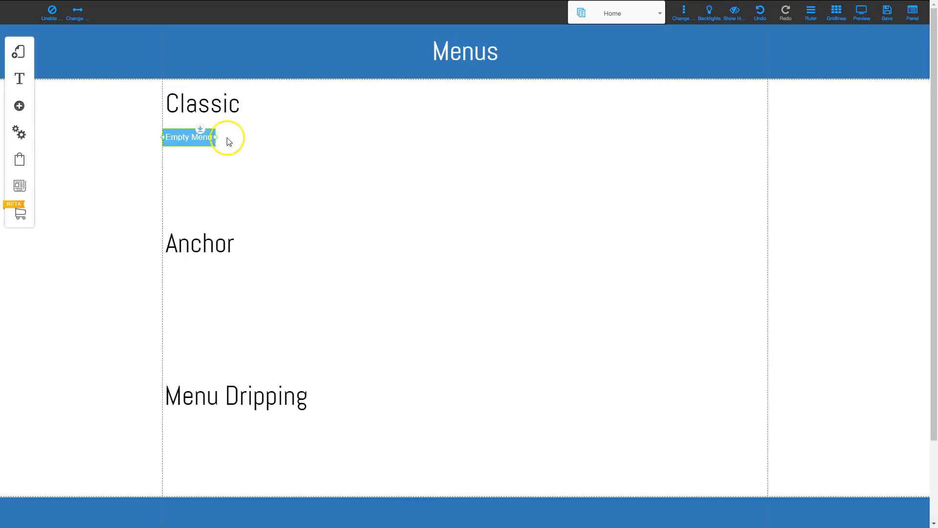
# Step: Add a link to the Home page as the empty Classic menu's first item, named HOME and opening in the same tab
pyautogui.click(190, 137)
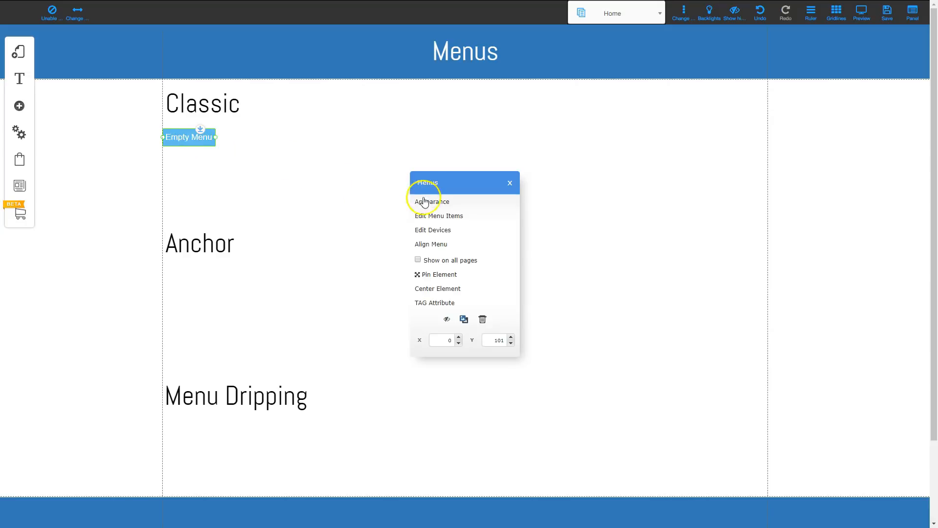
pyautogui.click(446, 215)
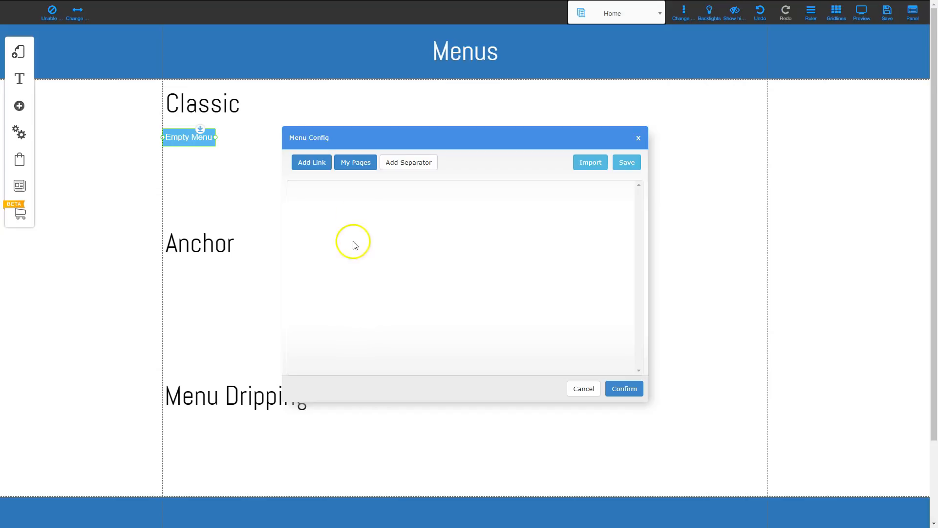
pyautogui.click(304, 164)
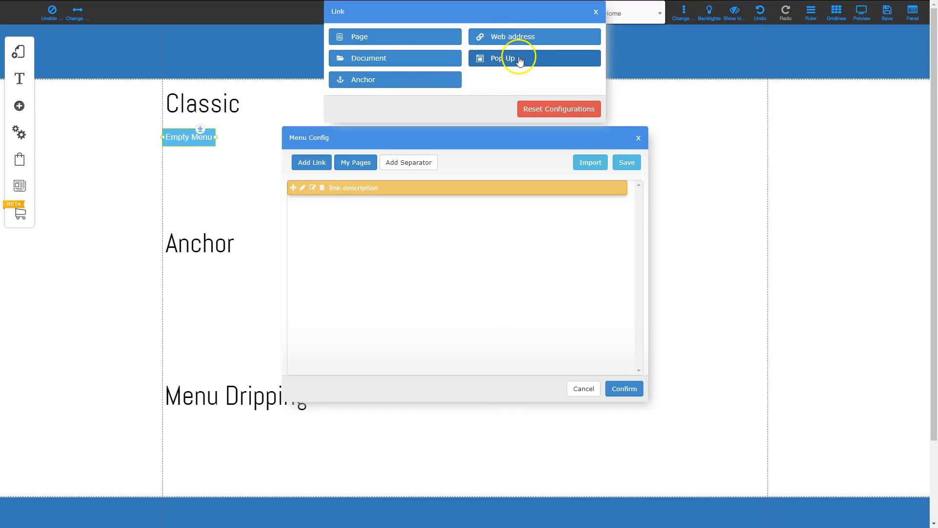
pyautogui.click(373, 40)
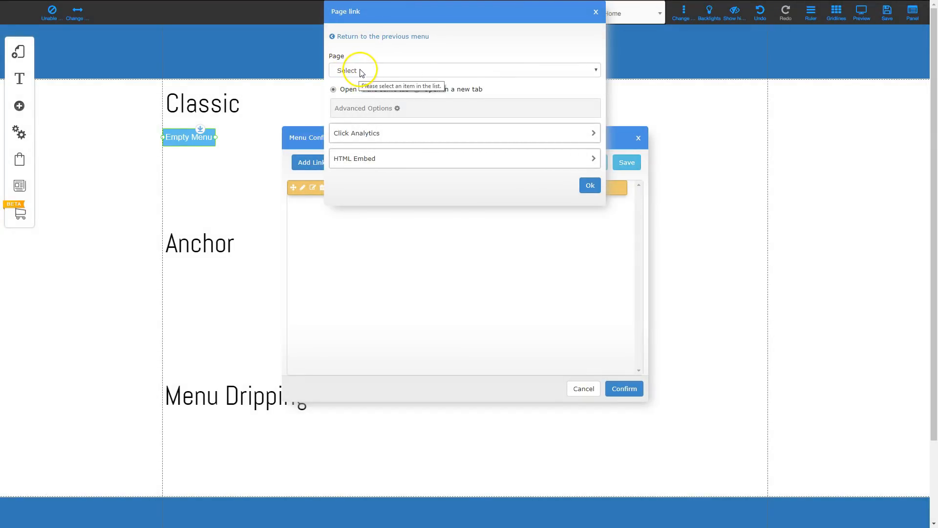
pyautogui.click(363, 71)
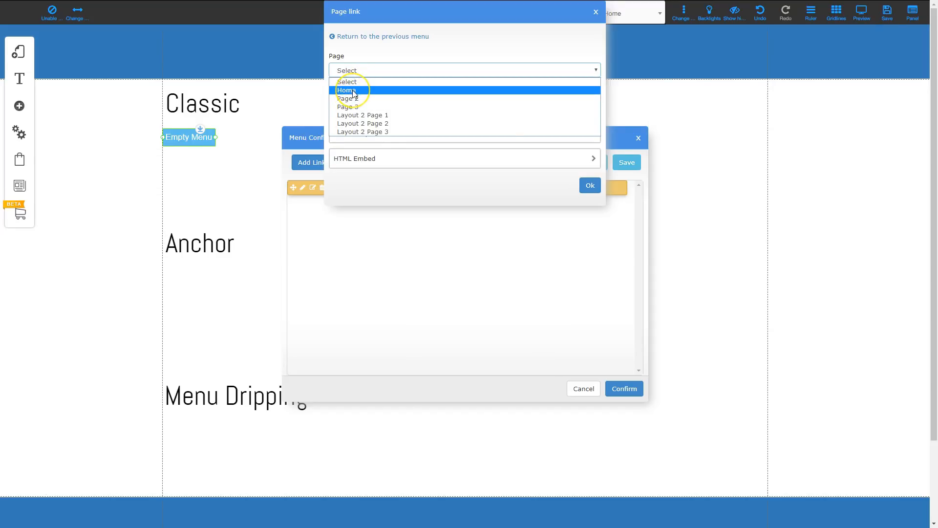
pyautogui.click(354, 91)
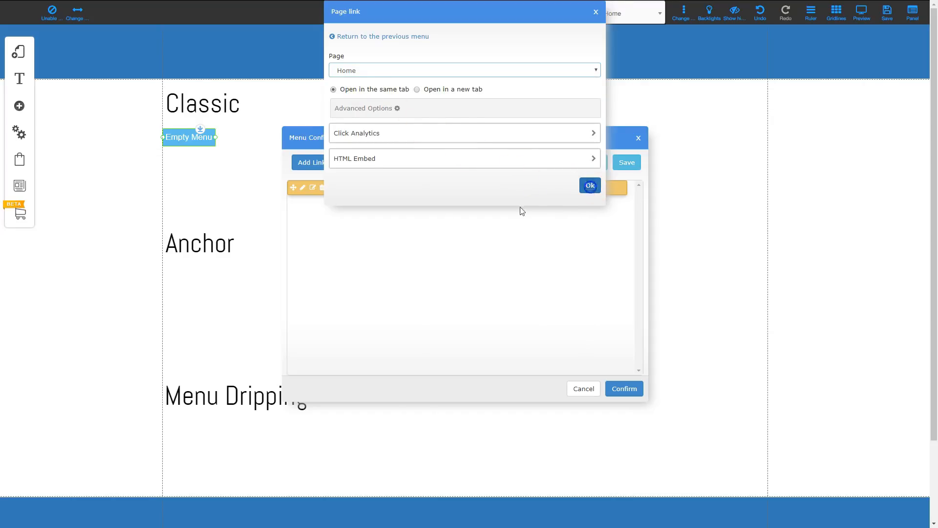
pyautogui.click(589, 186)
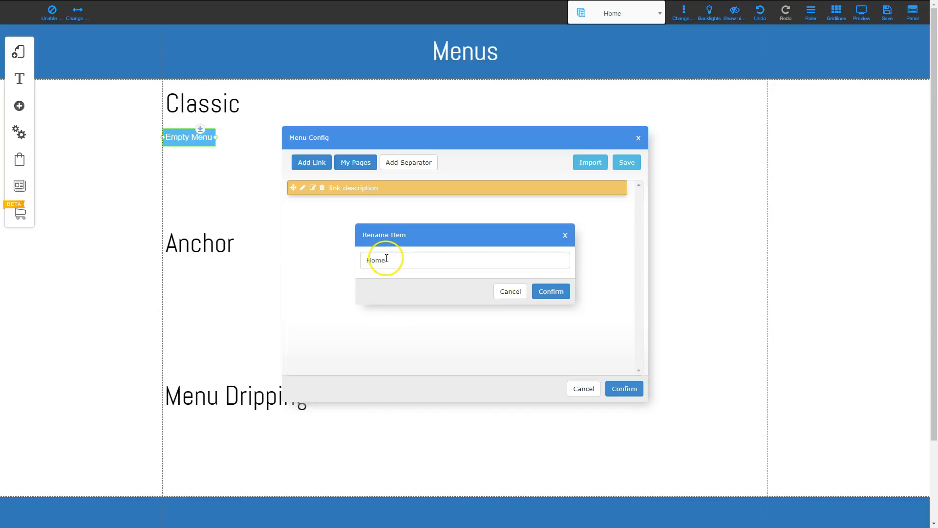
pyautogui.moveTo(395, 260); pyautogui.dragTo(356, 262)
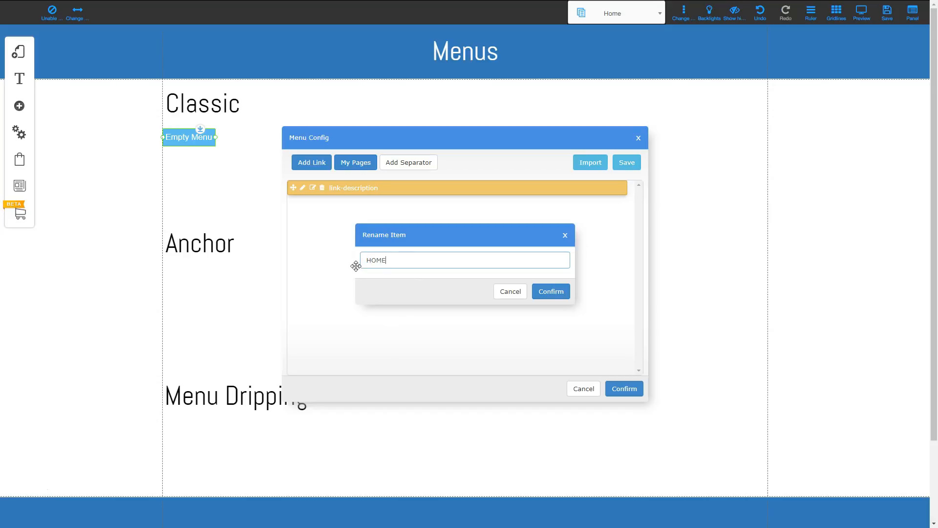
pyautogui.click(560, 291)
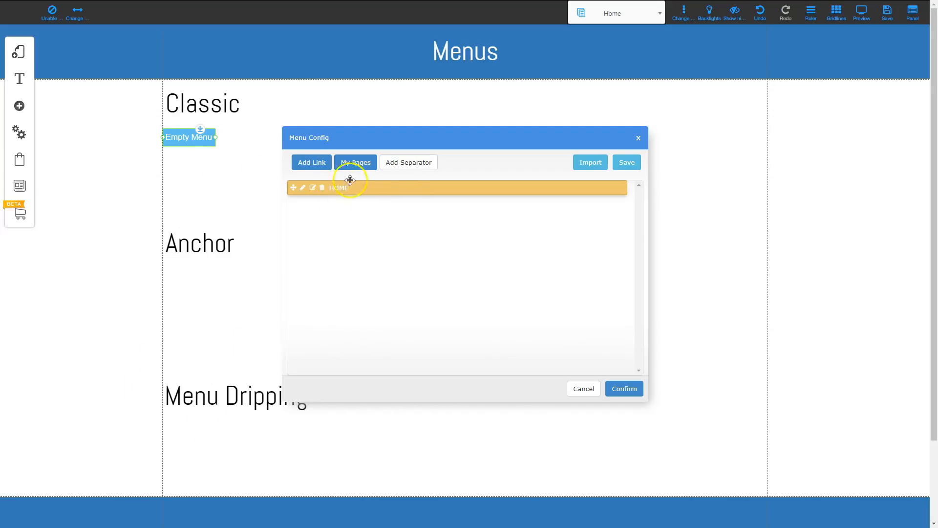
# Step: Add a second menu link to Page 2 and name the item PAGE 2
pyautogui.click(315, 165)
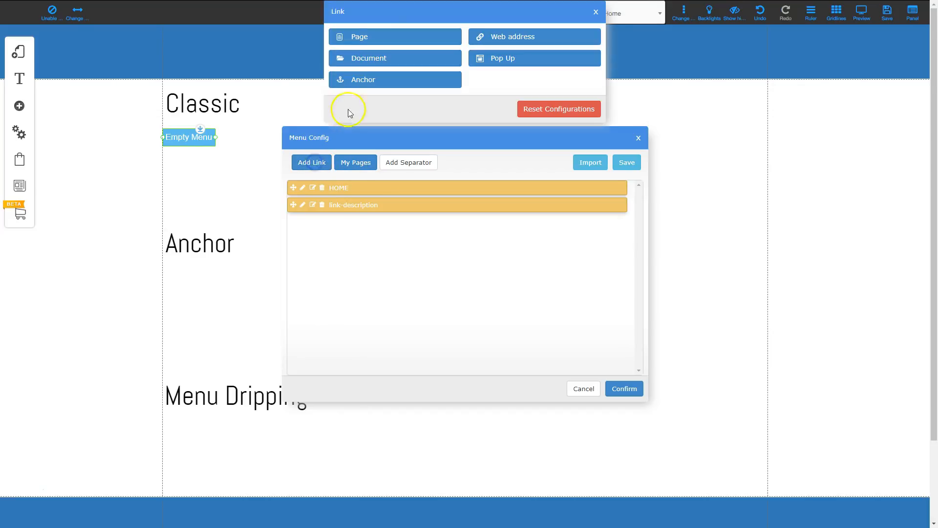
pyautogui.click(373, 36)
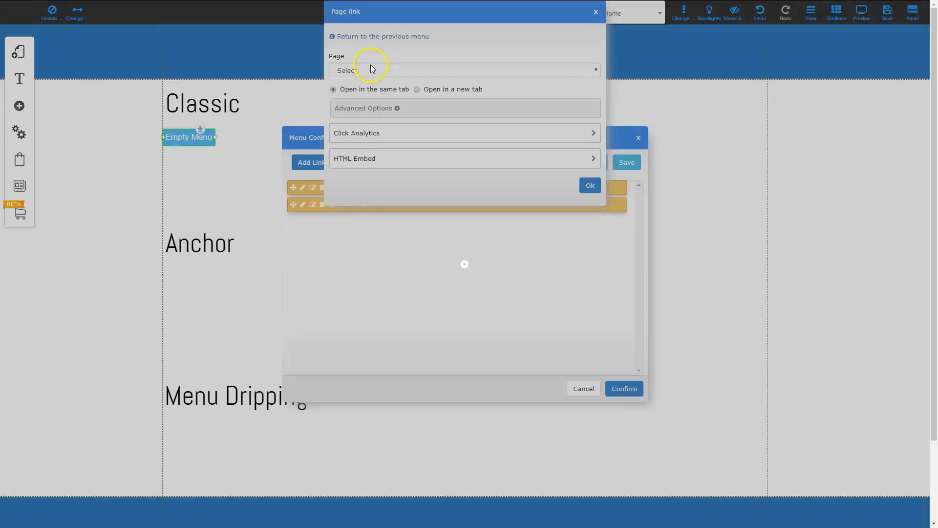
pyautogui.click(374, 69)
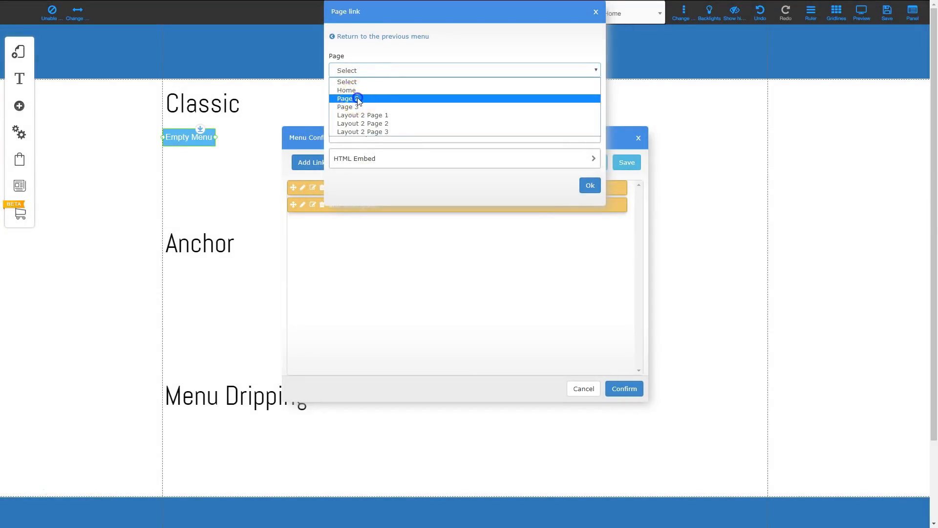
pyautogui.click(355, 98)
pyautogui.click(589, 186)
pyautogui.moveTo(409, 259); pyautogui.dragTo(350, 262)
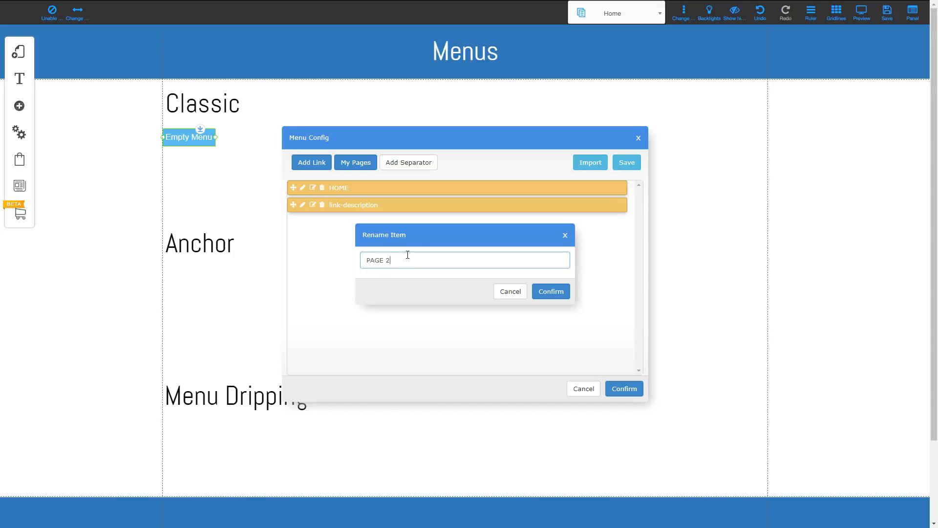
pyautogui.click(551, 291)
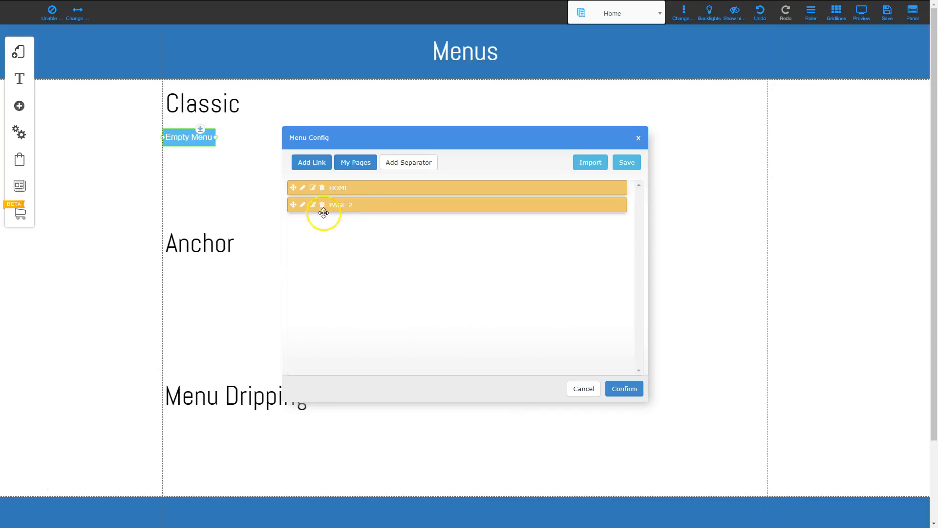
# Step: Add a third menu link to Page 3 and name the item PAGE 3
pyautogui.click(315, 168)
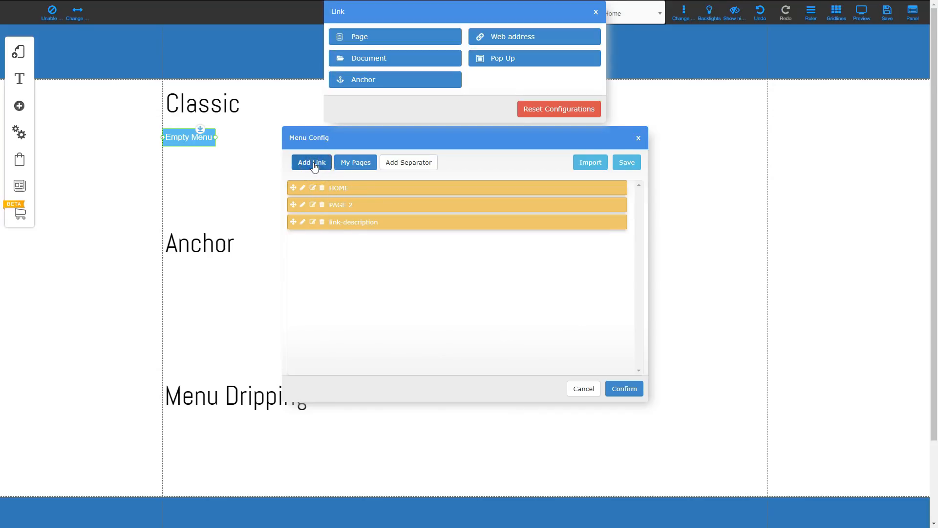
pyautogui.click(360, 37)
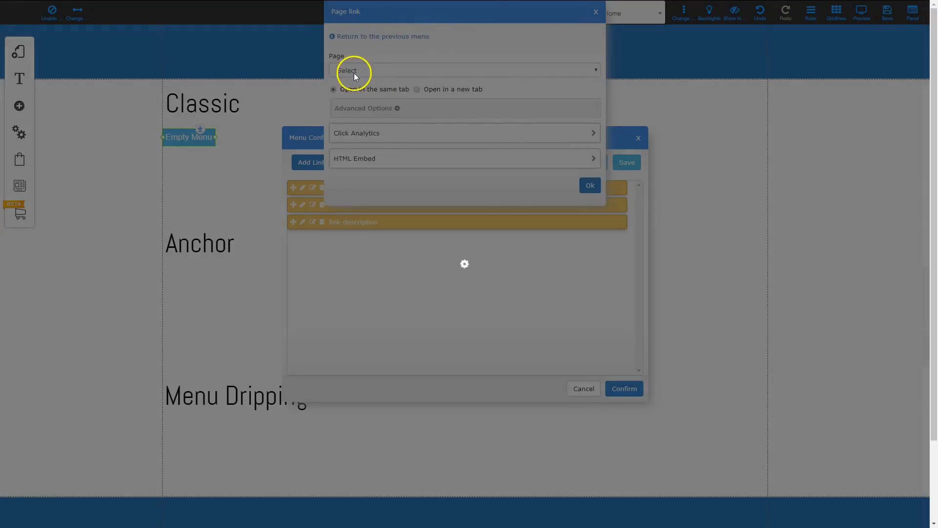
pyautogui.click(362, 72)
pyautogui.click(360, 107)
pyautogui.click(591, 185)
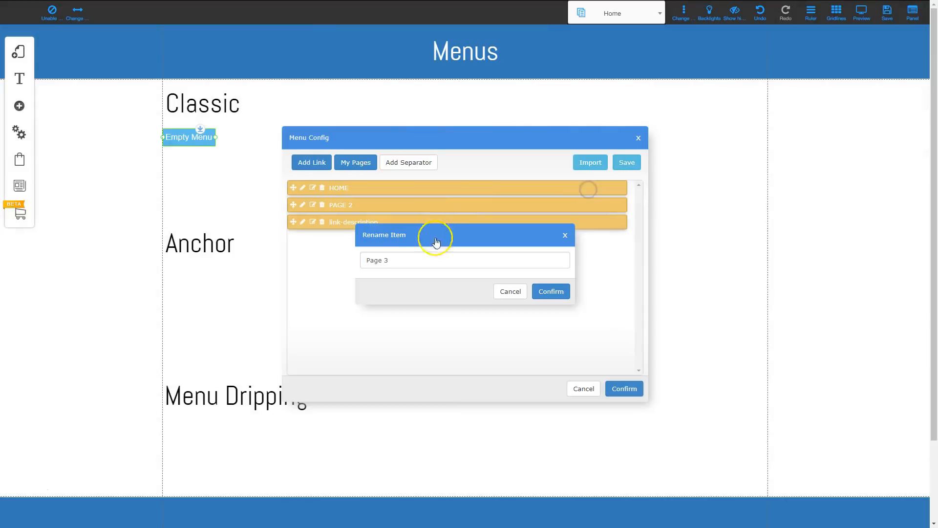
pyautogui.moveTo(382, 260); pyautogui.dragTo(354, 265)
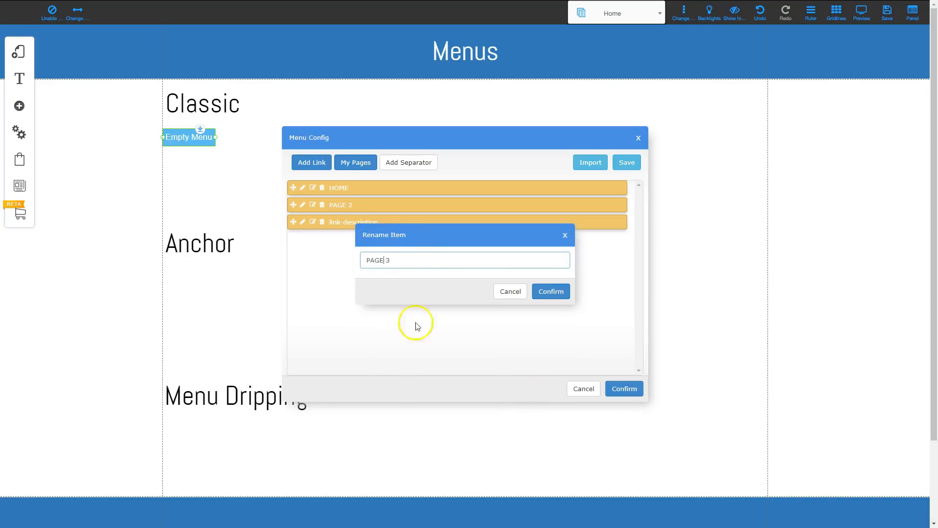
pyautogui.click(551, 292)
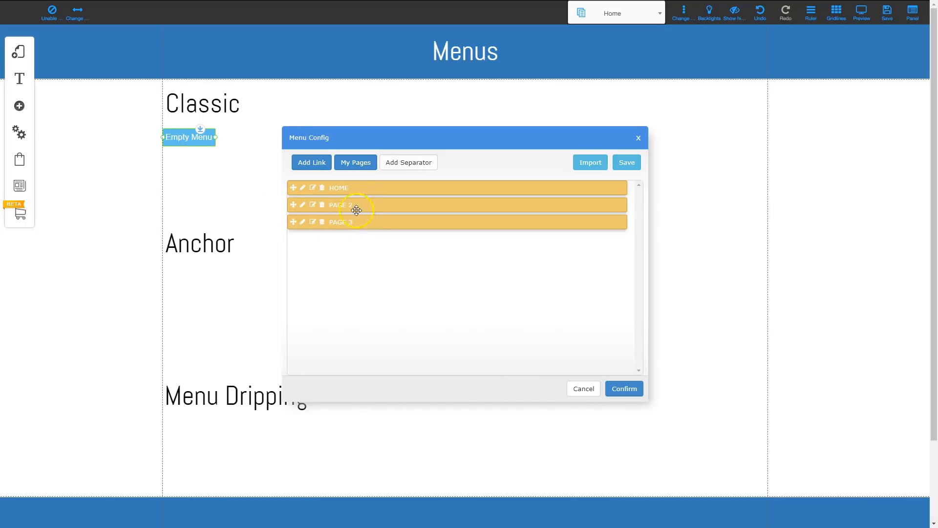
# Step: Try reordering the PAGE 2 and PAGE 3 items within the menu's item list
pyautogui.moveTo(351, 206); pyautogui.dragTo(352, 186)
pyautogui.moveTo(353, 197); pyautogui.dragTo(353, 200)
pyautogui.moveTo(335, 223); pyautogui.dragTo(341, 185)
# Step: Review the name and the page link settings of the PAGE 3 menu item
pyautogui.click(303, 222)
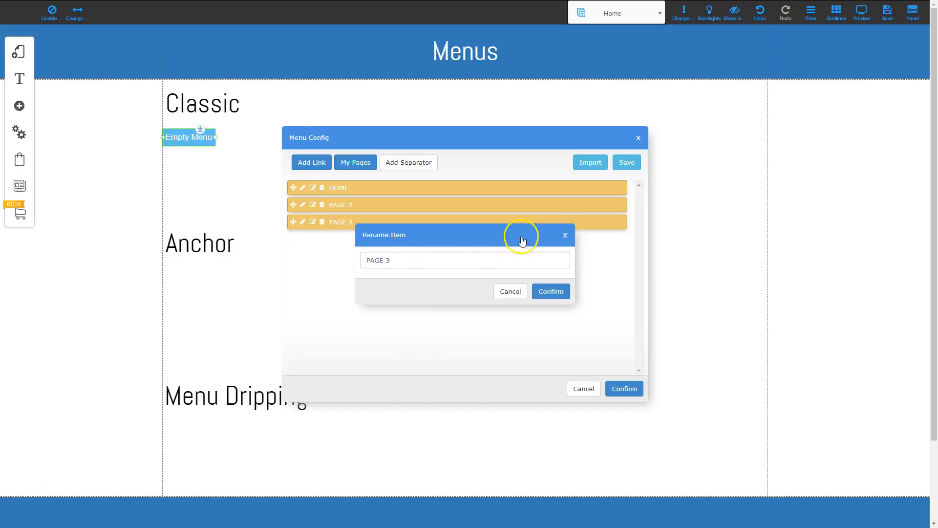
pyautogui.click(565, 234)
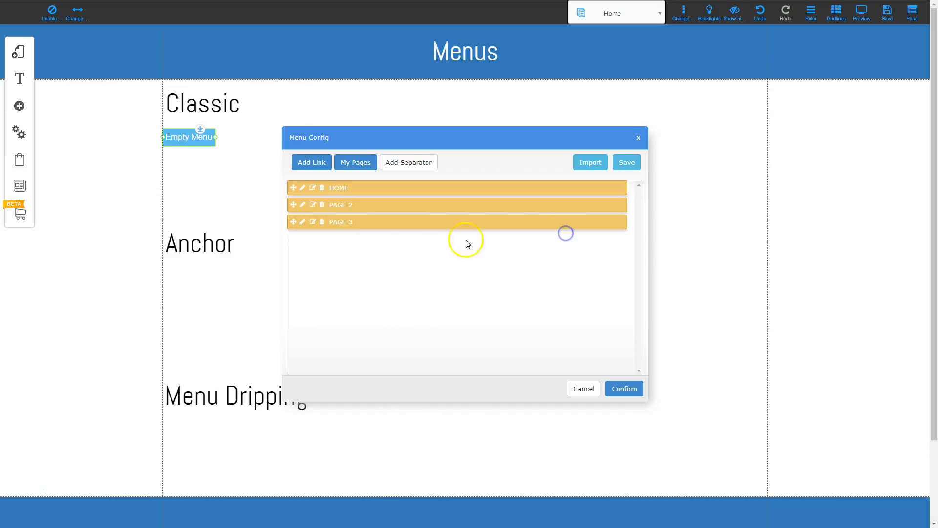
pyautogui.click(313, 223)
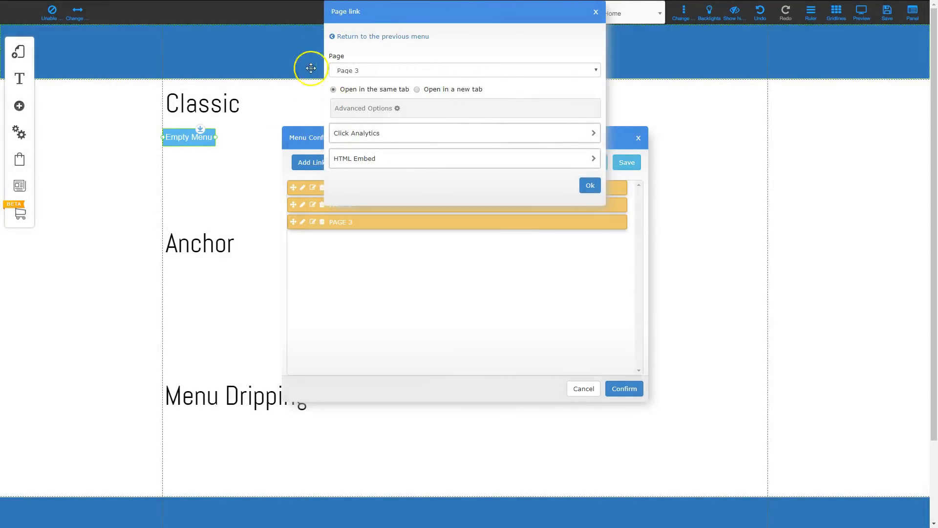
pyautogui.click(589, 186)
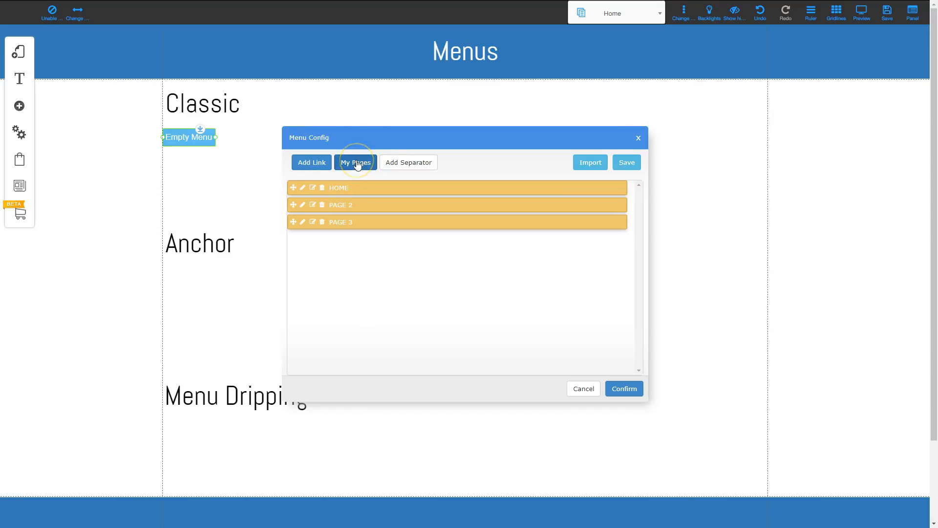
# Step: Add the existing site page Layout 2 Page 1 to the menu's item list
pyautogui.click(357, 164)
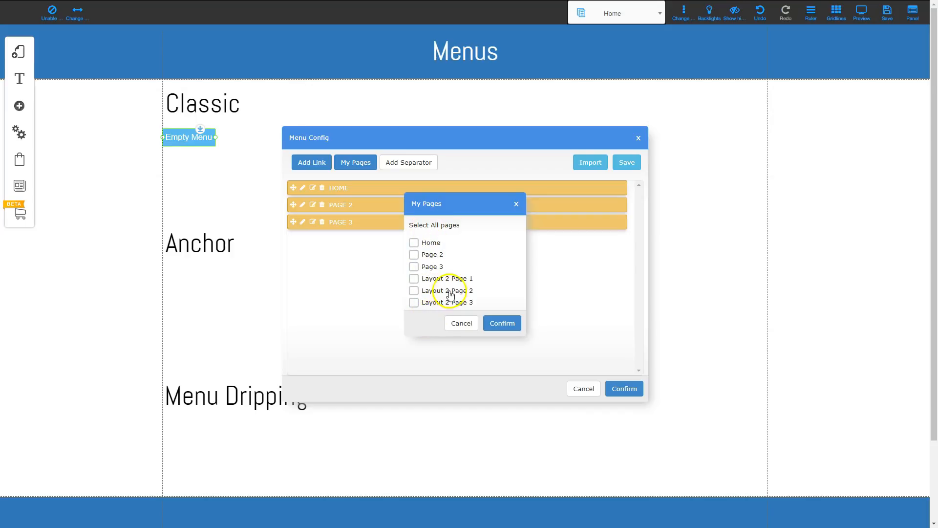
pyautogui.click(414, 278)
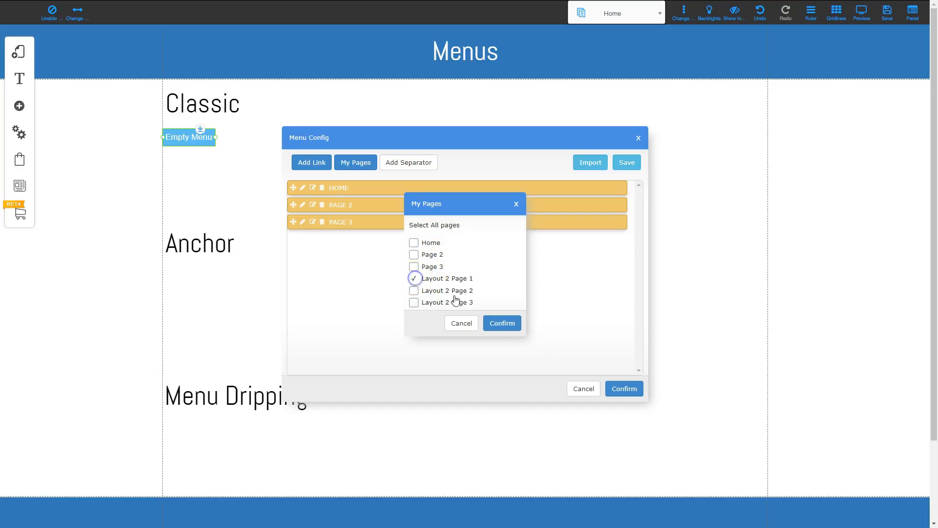
pyautogui.click(503, 323)
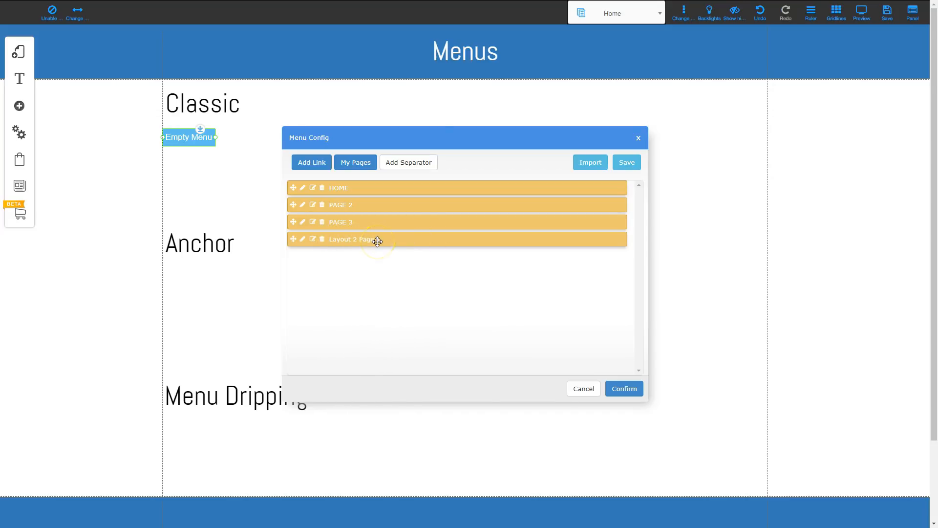
# Step: Delete the Layout 2 Page 1 item from the menu's item list and confirm the menu configuration
pyautogui.click(302, 239)
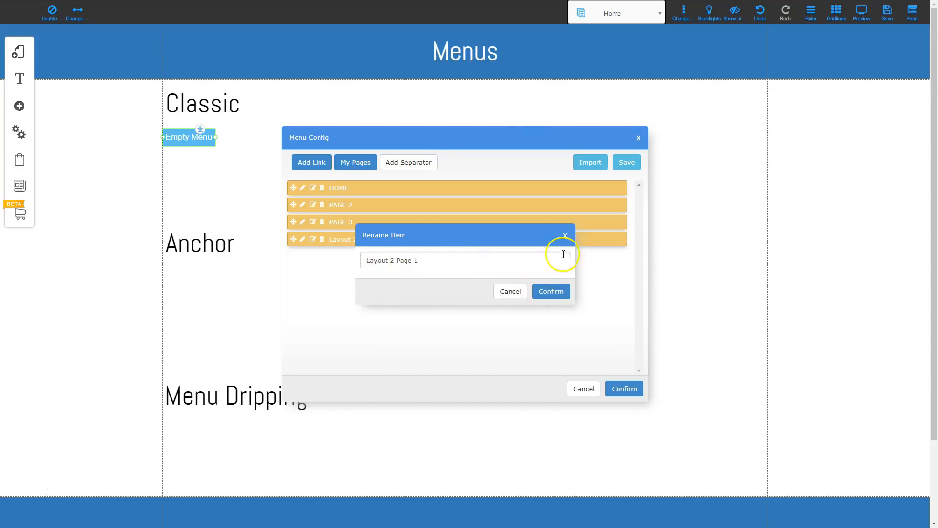
pyautogui.click(565, 235)
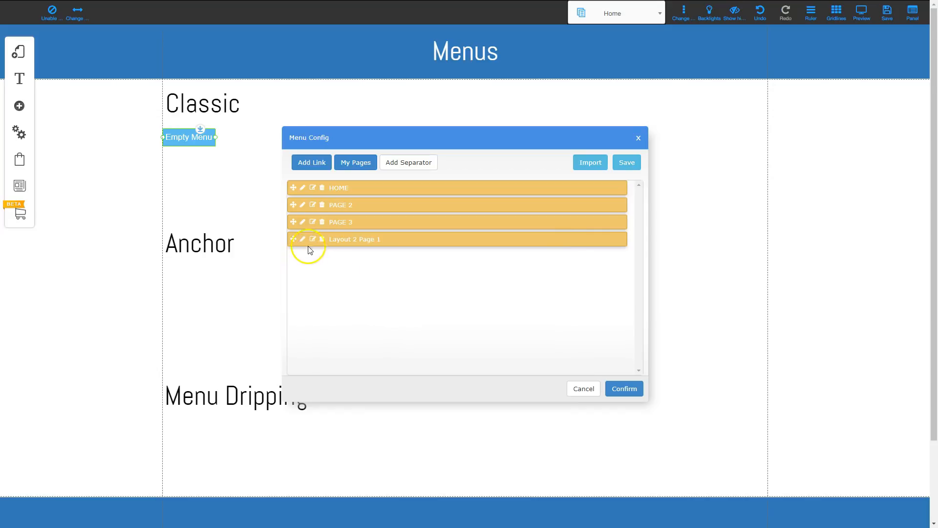
pyautogui.click(322, 239)
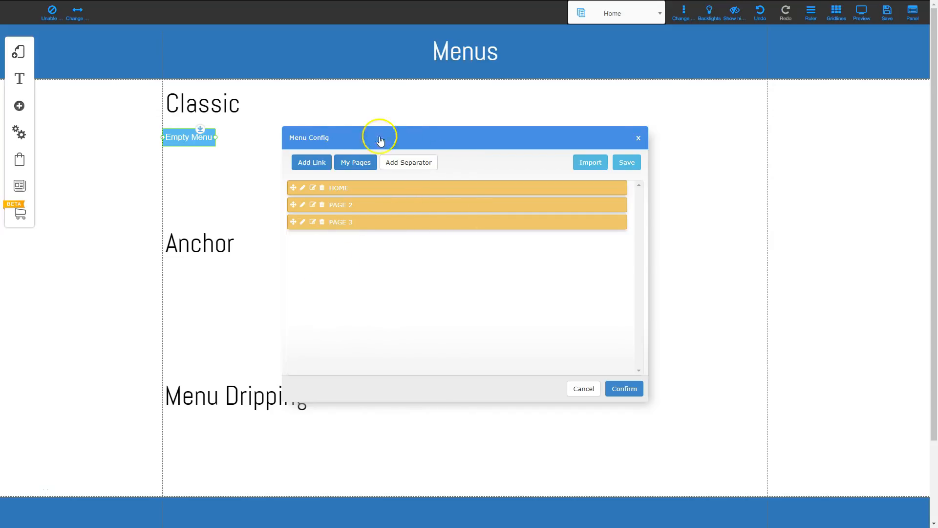
pyautogui.click(628, 392)
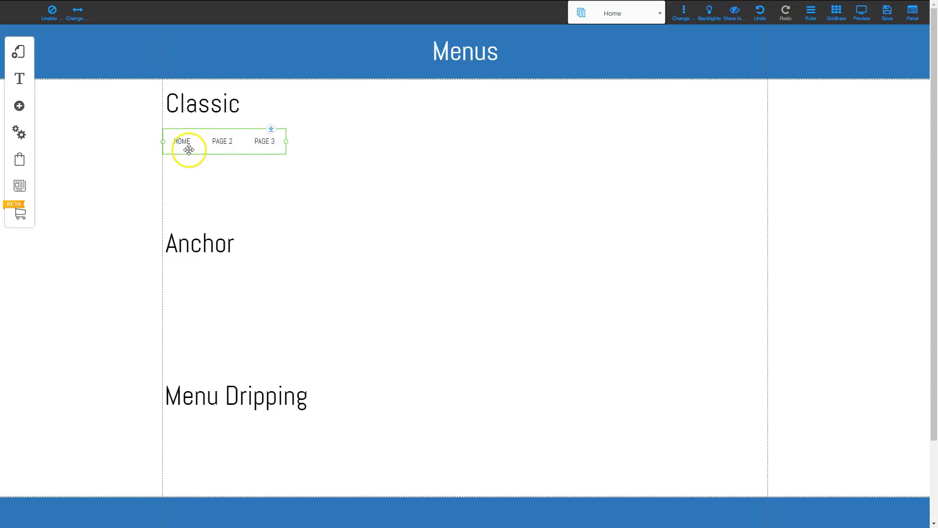
pyautogui.click(249, 141)
pyautogui.click(448, 216)
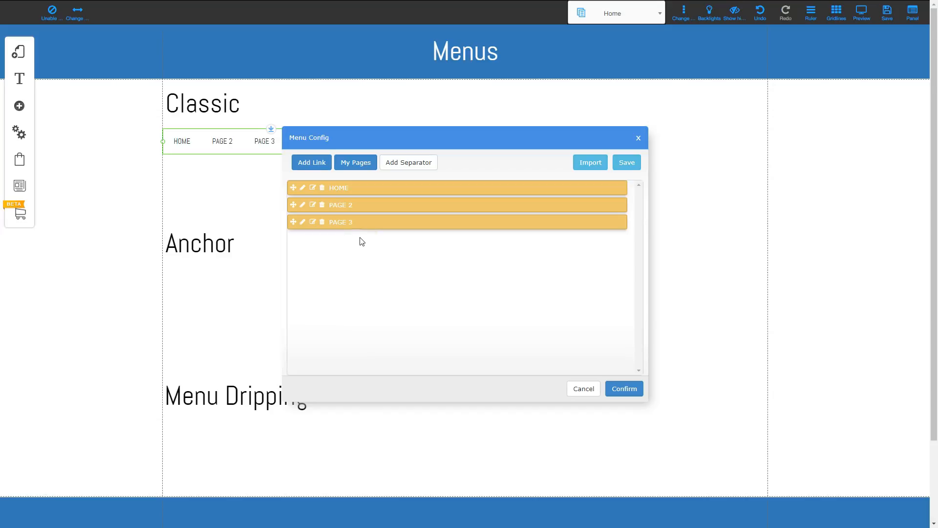
pyautogui.click(312, 162)
pyautogui.click(518, 36)
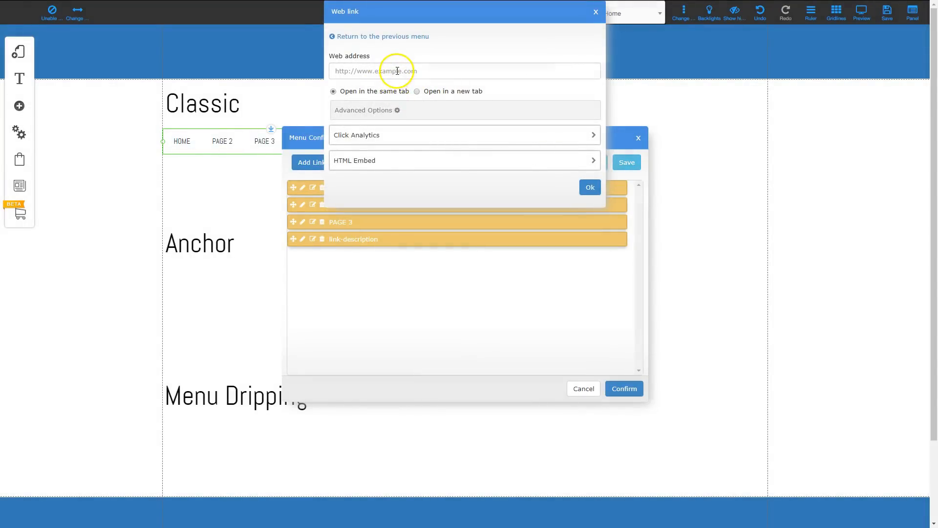
pyautogui.click(397, 71)
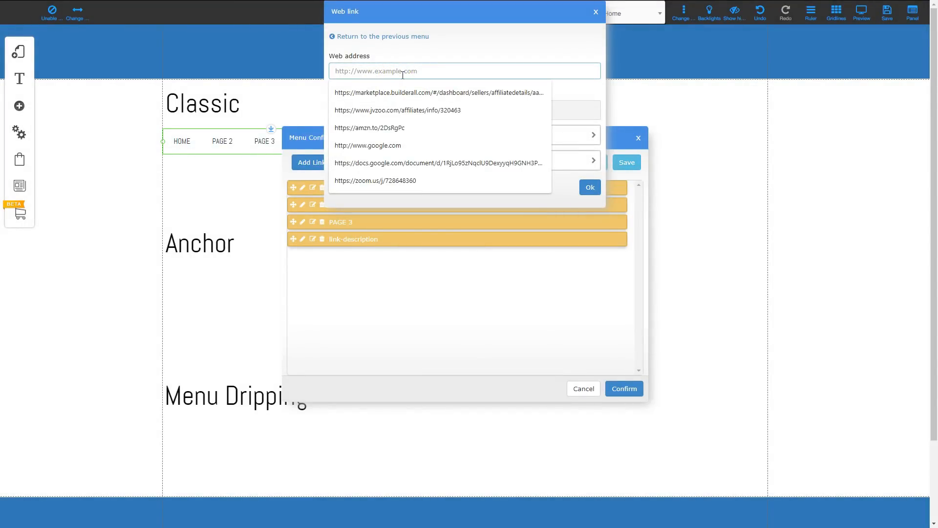
pyautogui.click(387, 146)
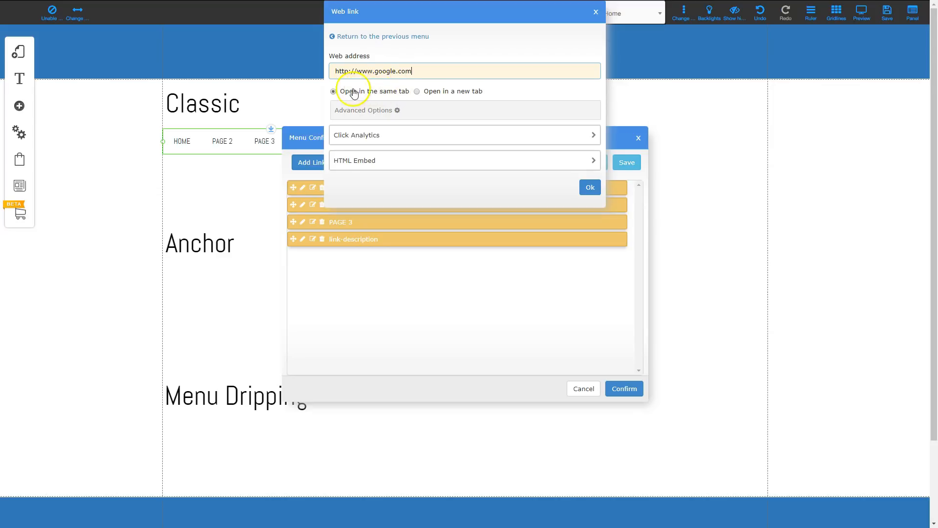
pyautogui.click(417, 92)
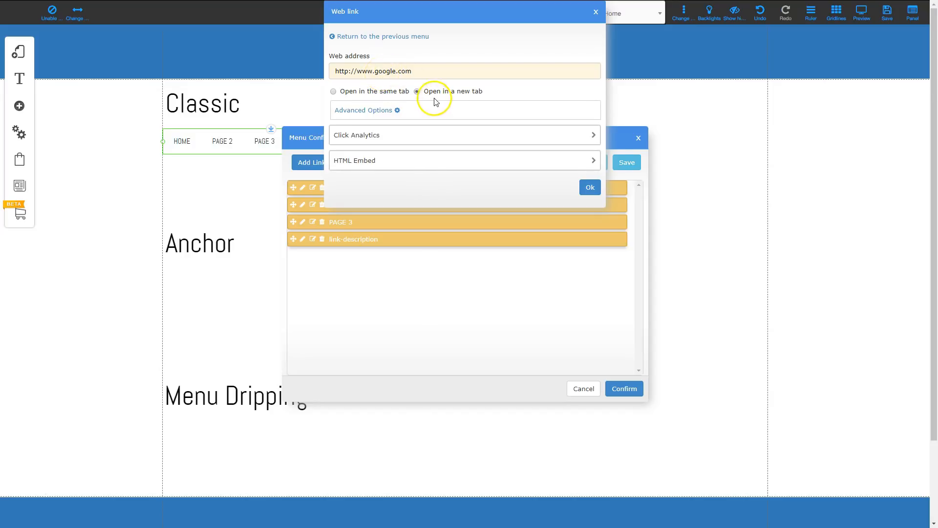
pyautogui.click(586, 190)
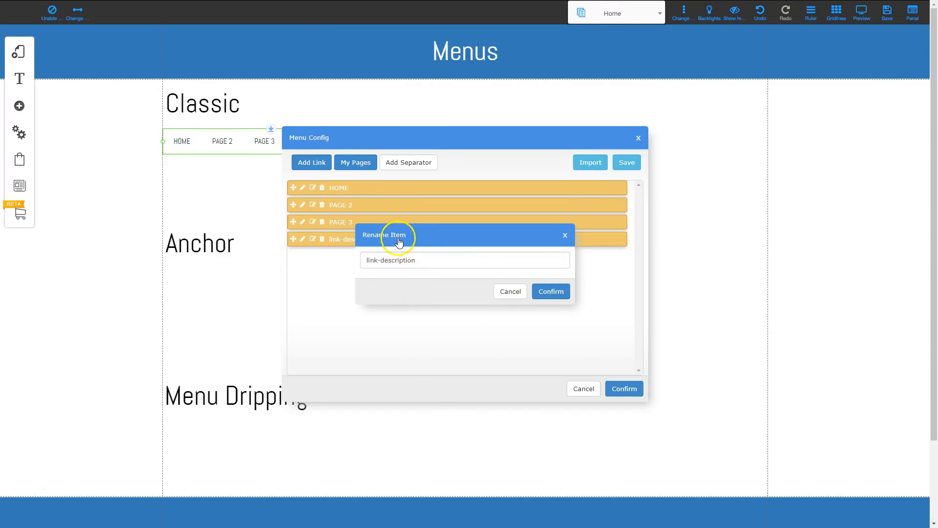
# Step: Rename the new link item GOOGLE and confirm the menu configuration
pyautogui.click(430, 260)
pyautogui.moveTo(430, 260); pyautogui.dragTo(364, 265)
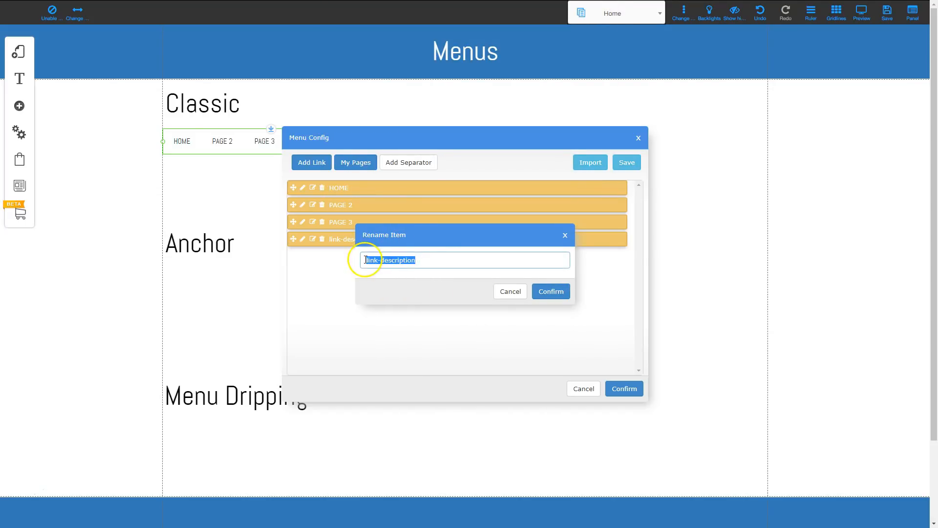
pyautogui.write('GOOGLE')
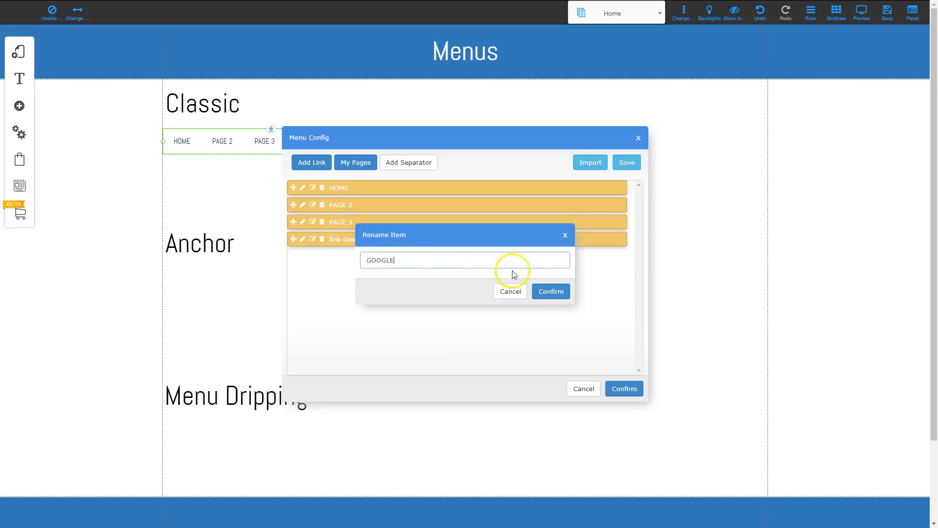
pyautogui.click(550, 290)
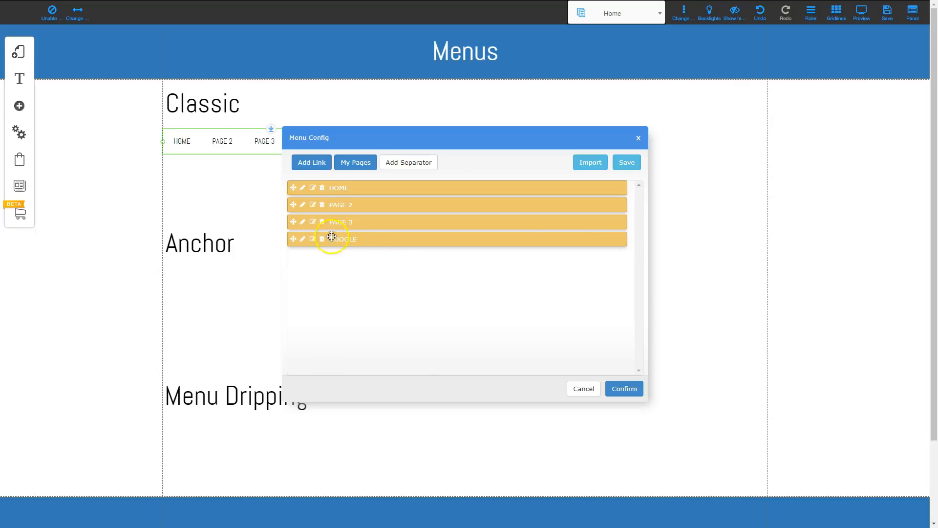
pyautogui.click(348, 250)
pyautogui.click(624, 389)
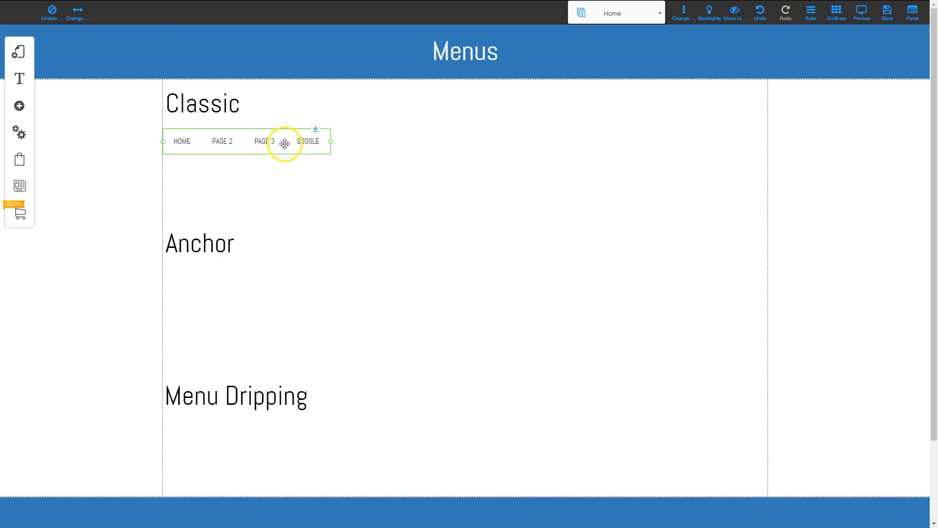
# Step: Add a new appearance style titled Header Menu and apply it to the Classic menu
pyautogui.click(284, 143)
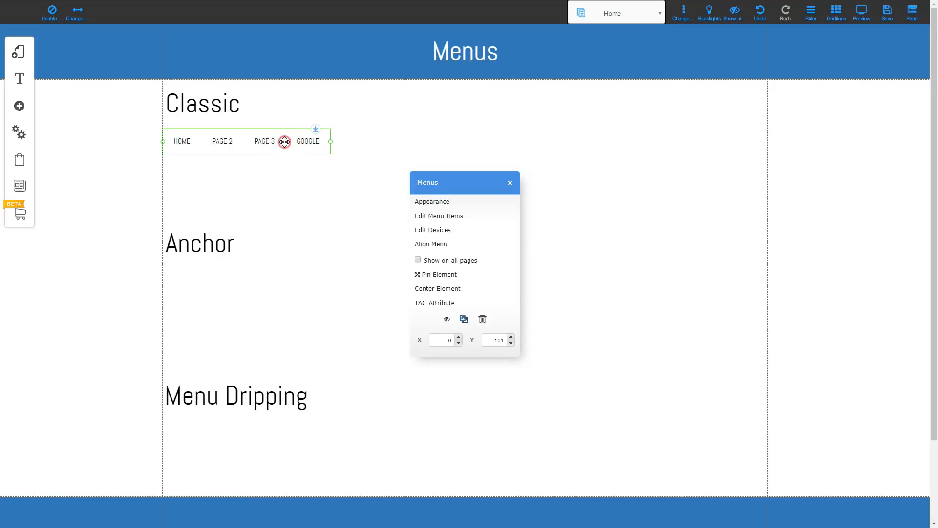
pyautogui.click(445, 202)
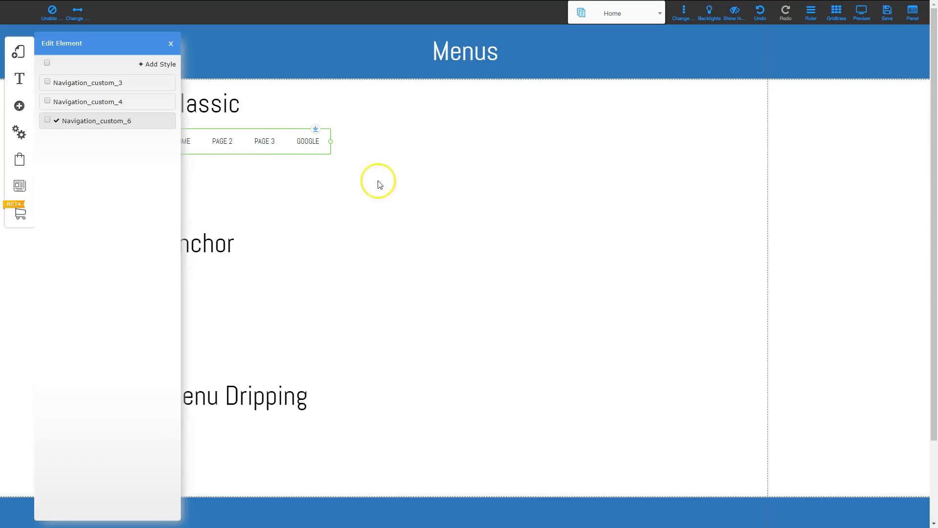
pyautogui.moveTo(64, 84)
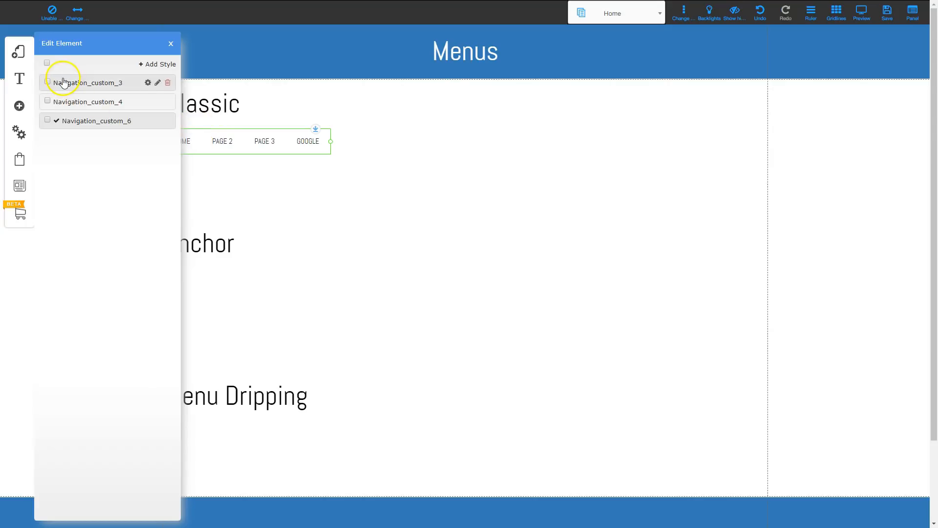
pyautogui.moveTo(115, 125)
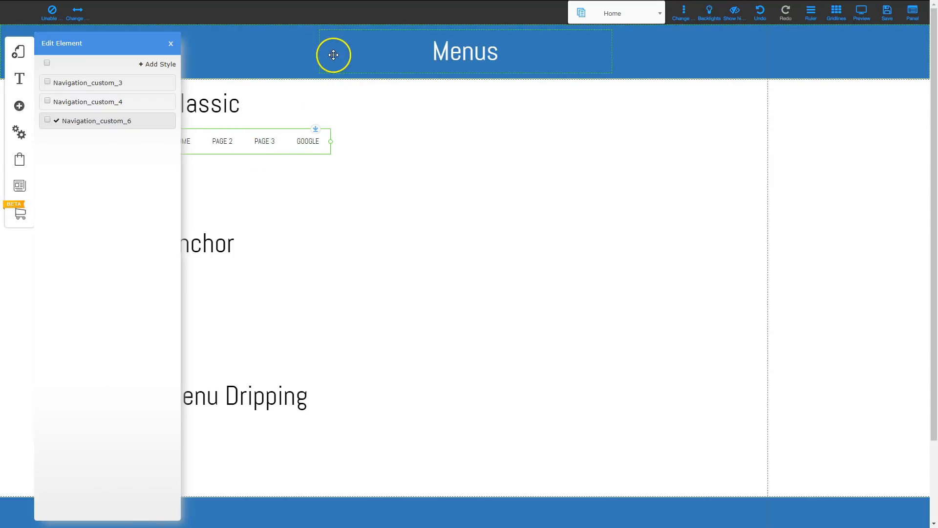
pyautogui.click(161, 67)
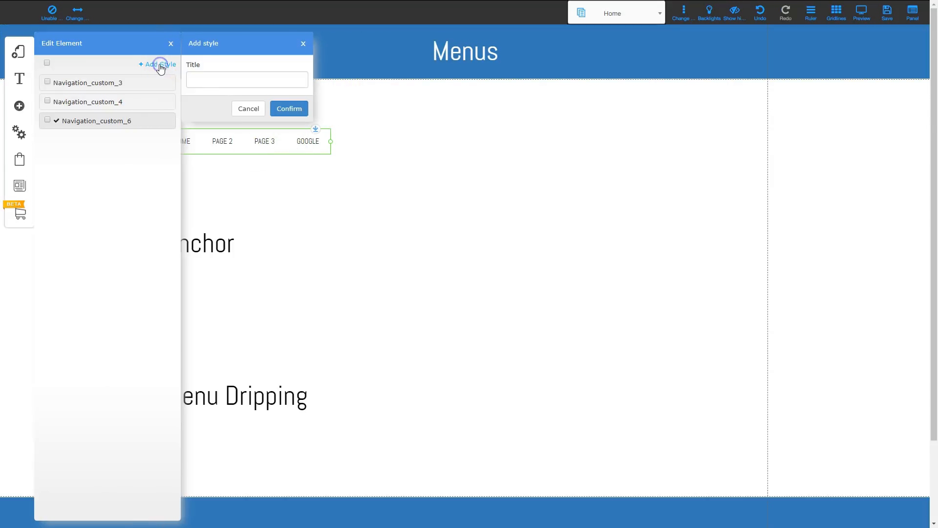
pyautogui.click(210, 79)
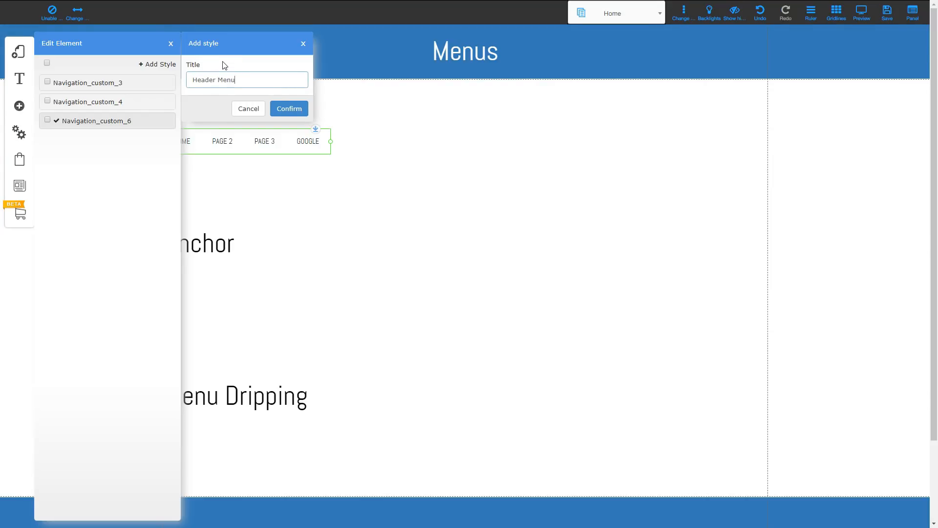
pyautogui.click(284, 109)
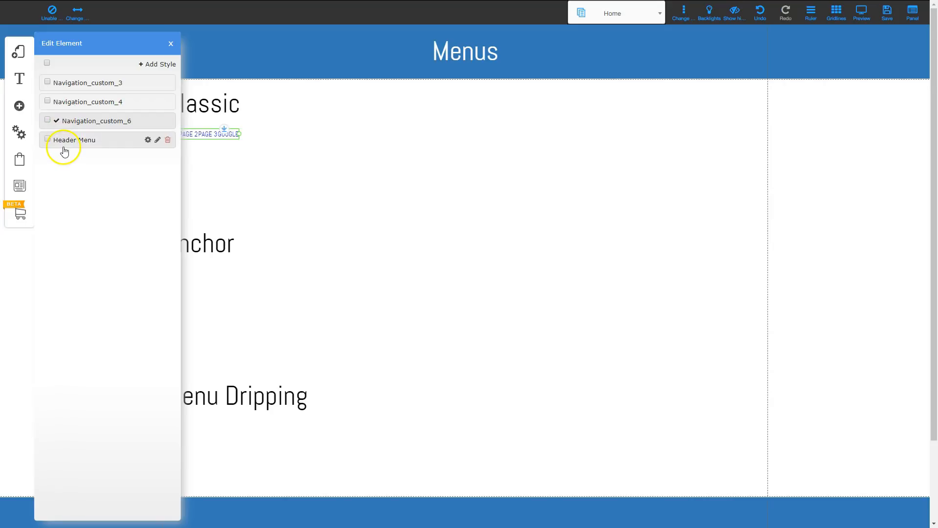
pyautogui.click(77, 140)
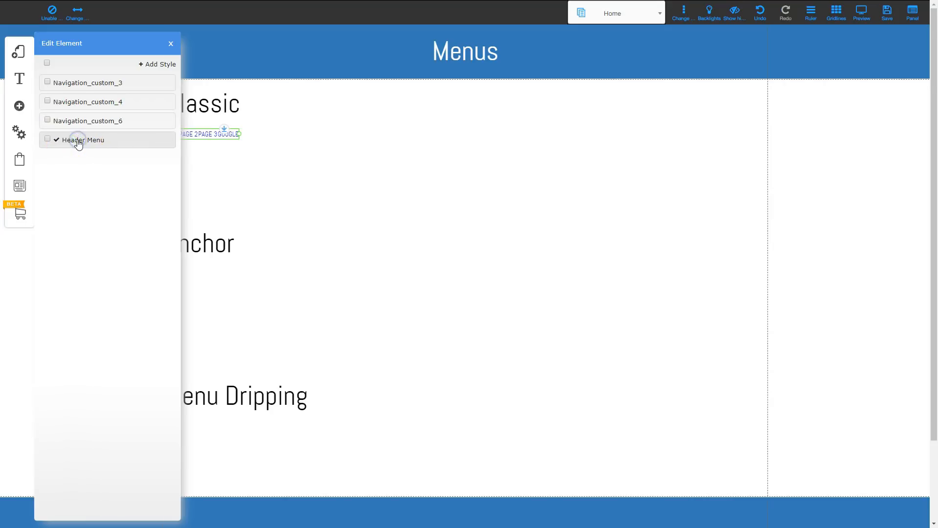
# Step: Move the Classic menu clear of the style settings, to about X 243, Y 126
pyautogui.click(214, 134)
pyautogui.moveTo(77, 145)
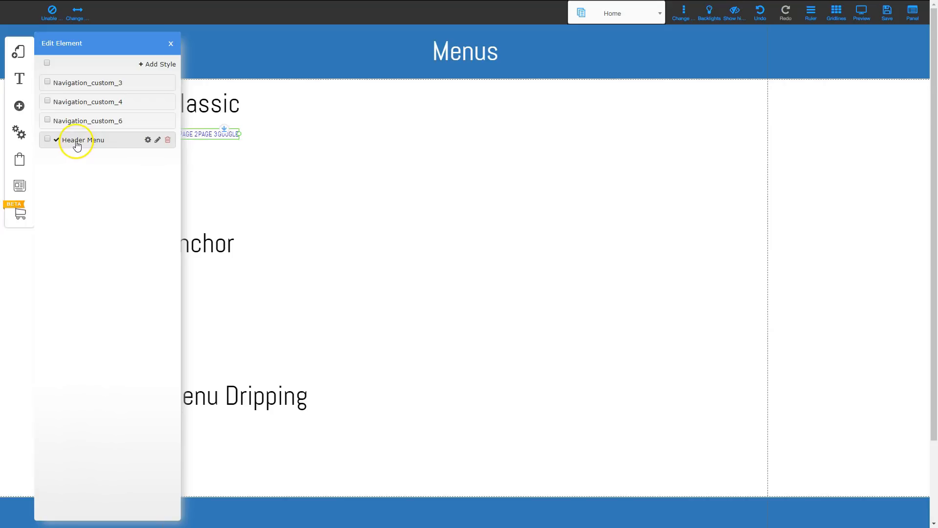
pyautogui.click(147, 140)
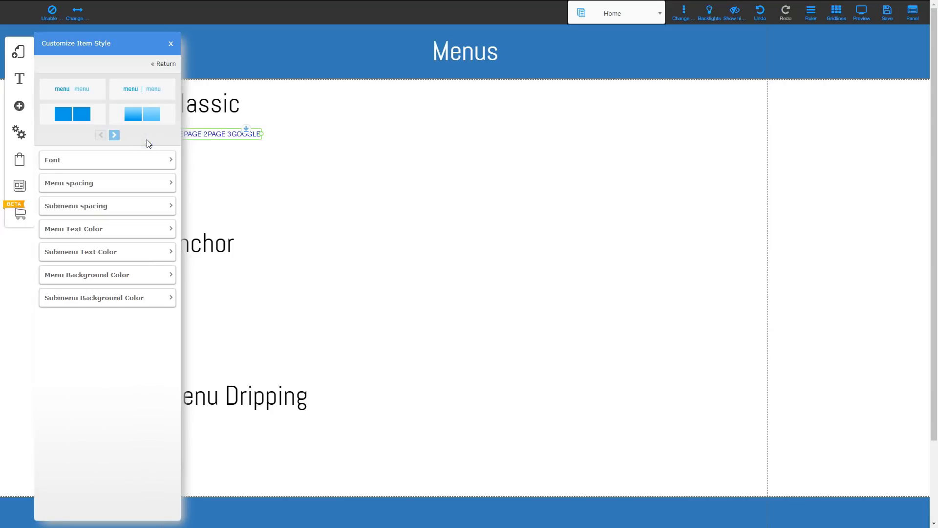
pyautogui.click(334, 144)
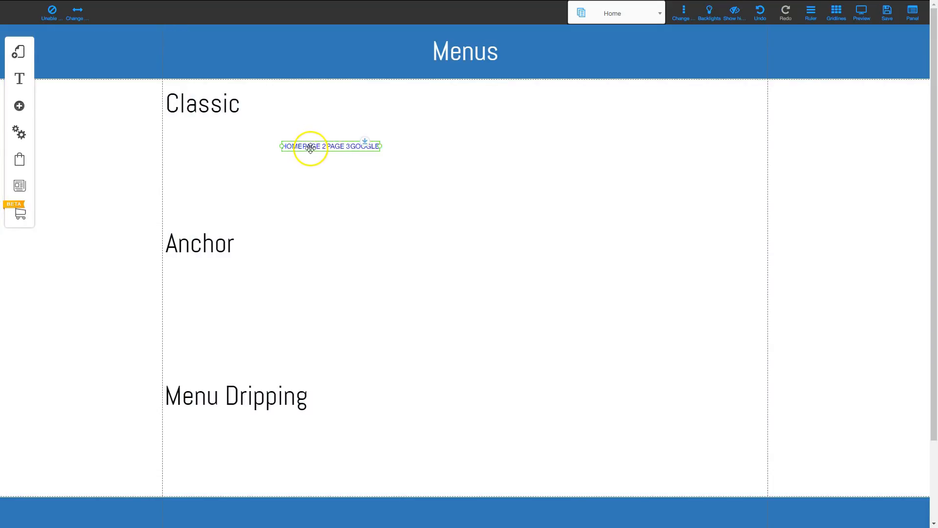
# Step: Browse the layout presets of the Header Menu style and apply the plain text layout without a separator
pyautogui.click(310, 148)
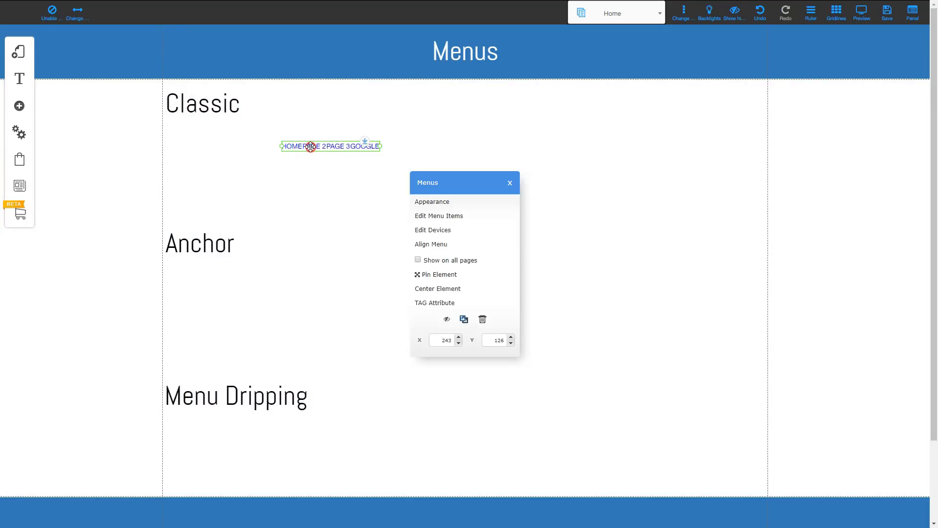
pyautogui.click(441, 202)
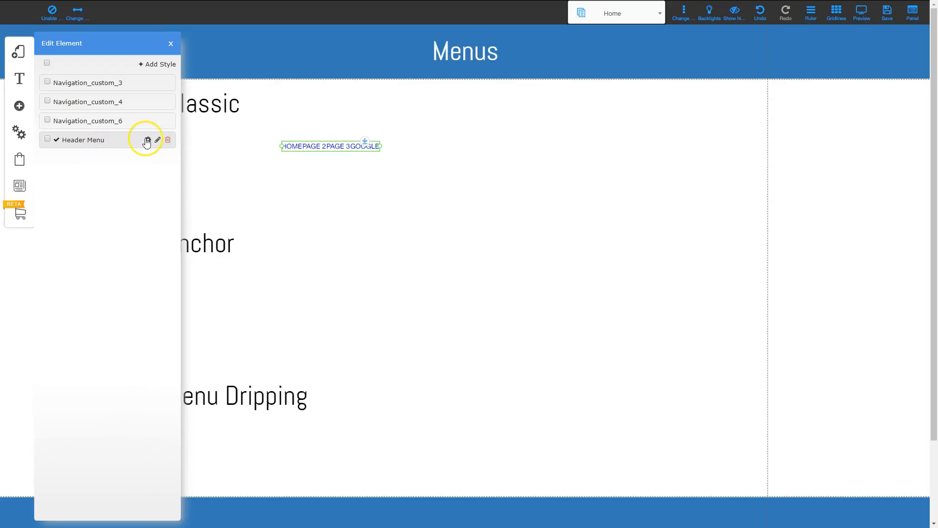
pyautogui.click(146, 140)
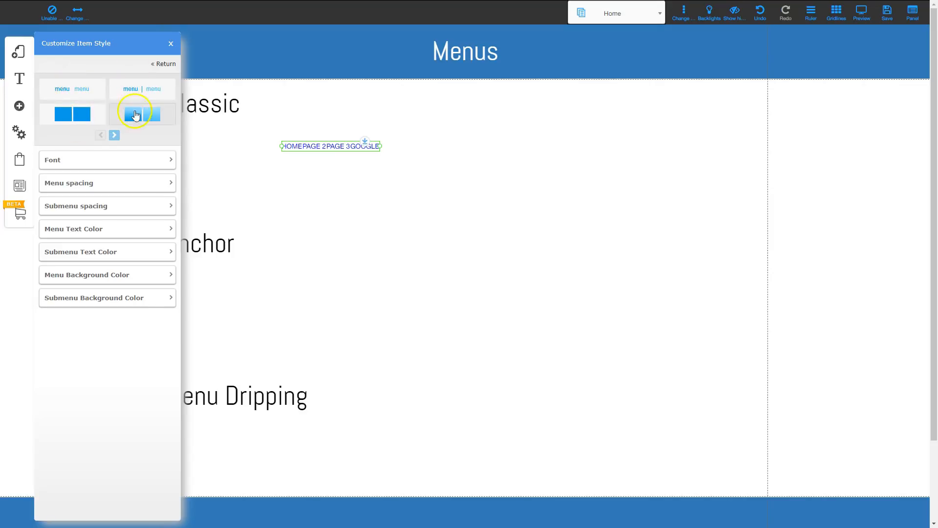
pyautogui.click(115, 135)
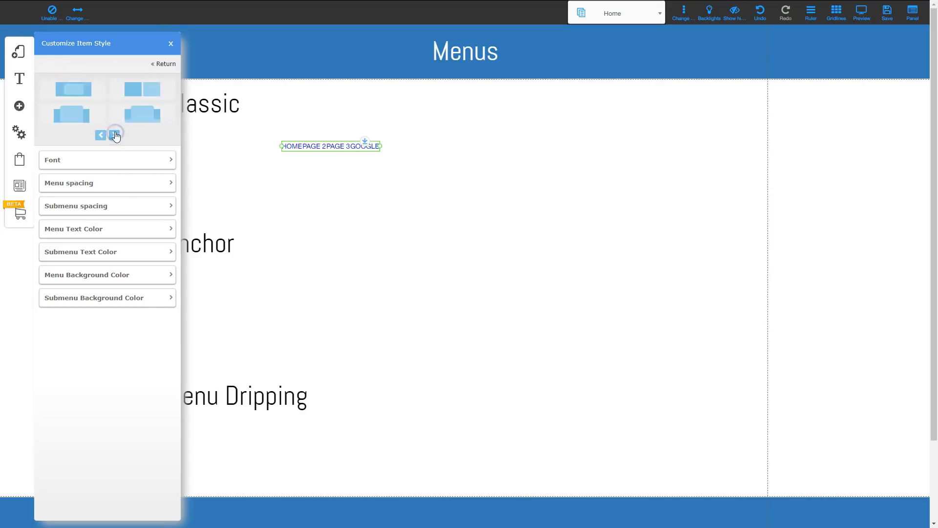
pyautogui.click(114, 139)
pyautogui.click(115, 135)
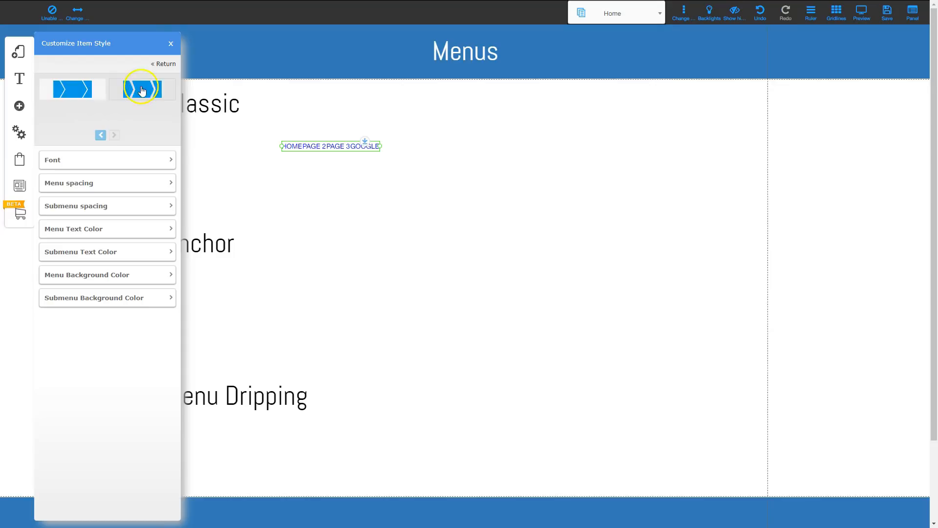
pyautogui.click(100, 135)
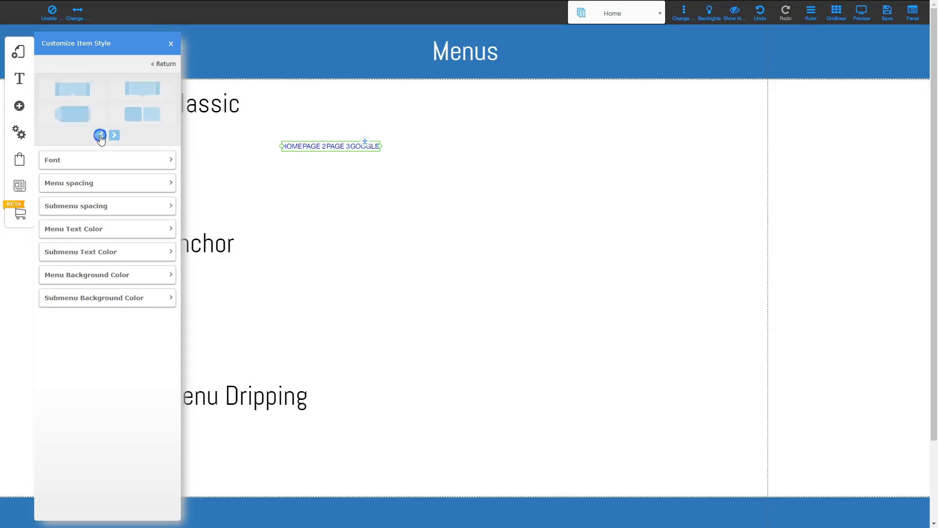
pyautogui.click(100, 136)
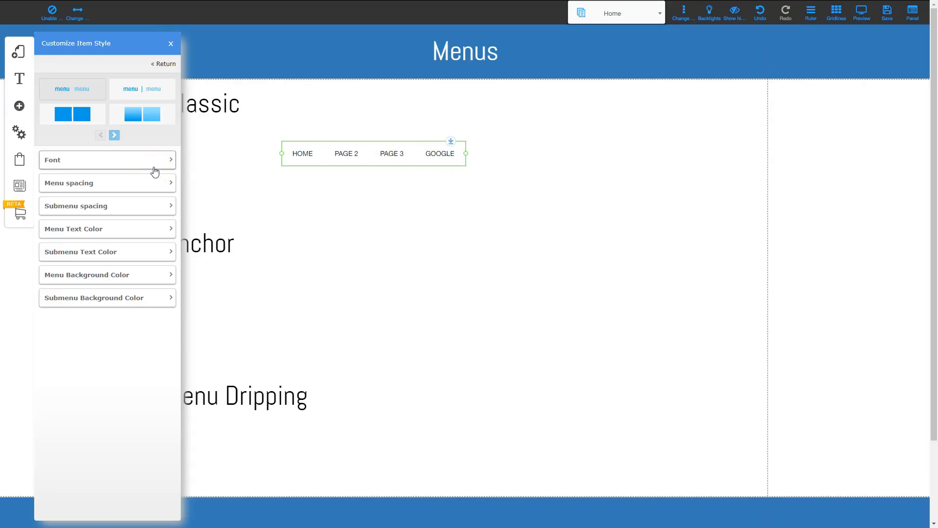
# Step: Set the font size of the Header Menu style to 21
pyautogui.click(102, 160)
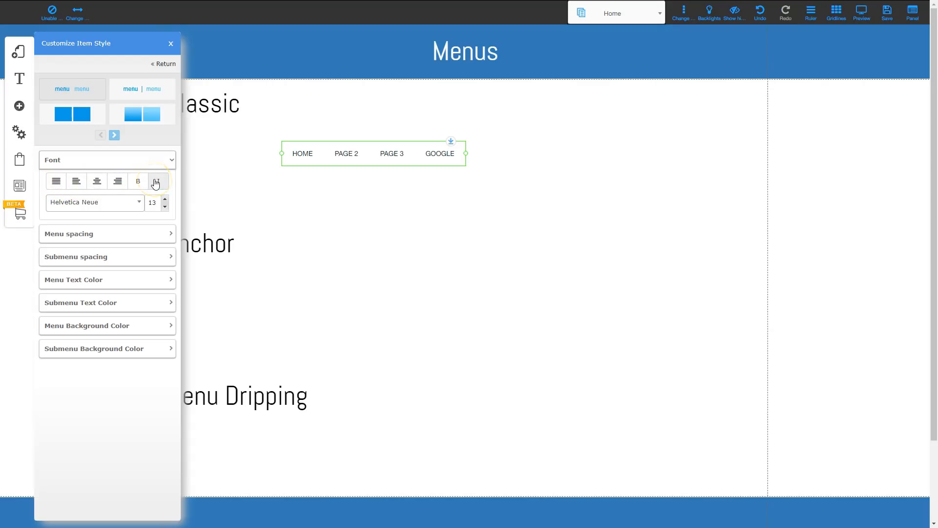
pyautogui.click(146, 203)
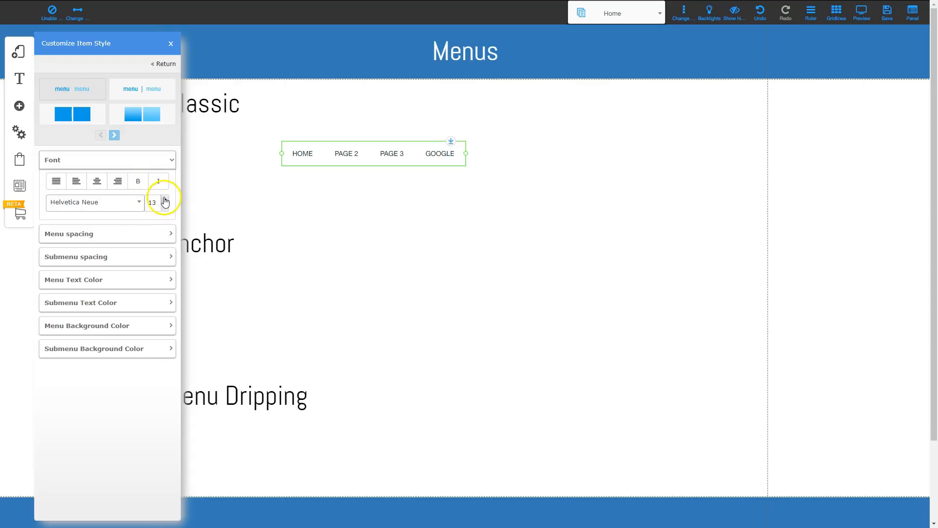
pyautogui.click(165, 199)
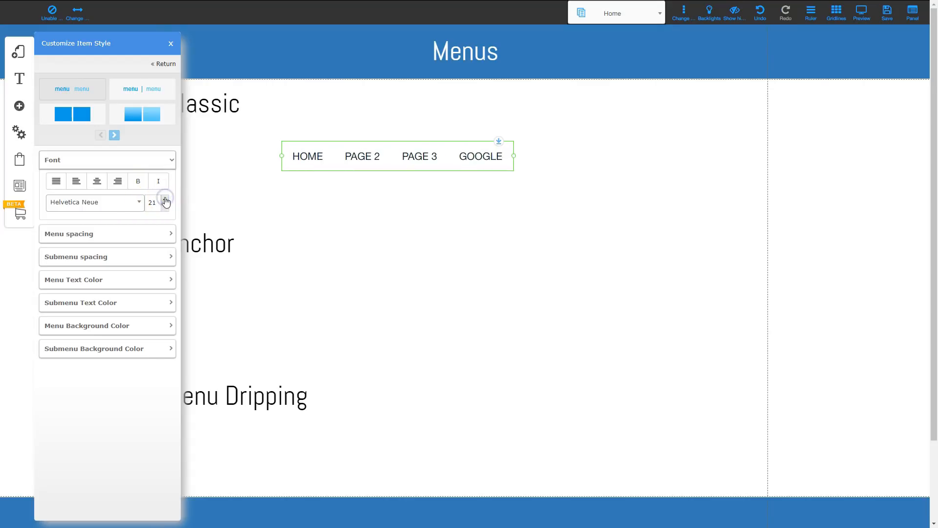
# Step: Increase the font size of the Header Menu style to 25 and make the text bold
pyautogui.click(166, 199)
pyautogui.click(166, 199)
pyautogui.click(165, 199)
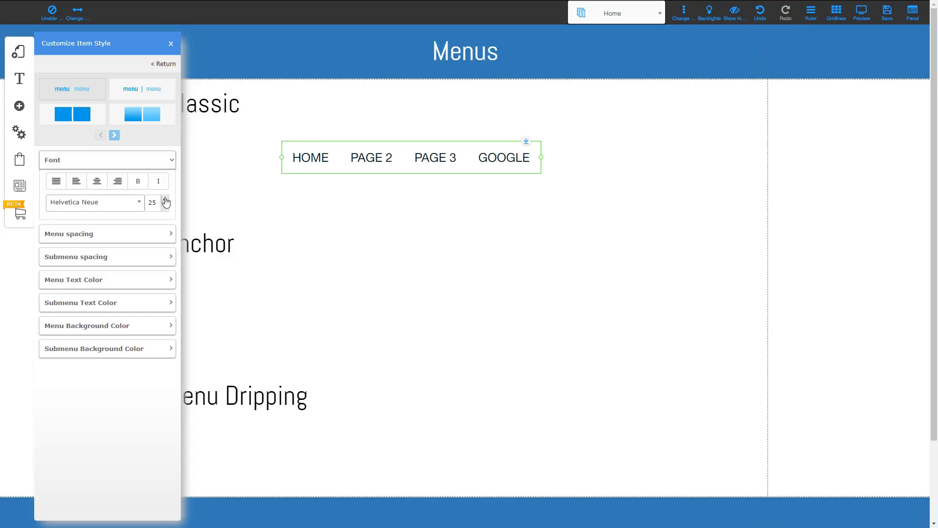
pyautogui.click(139, 181)
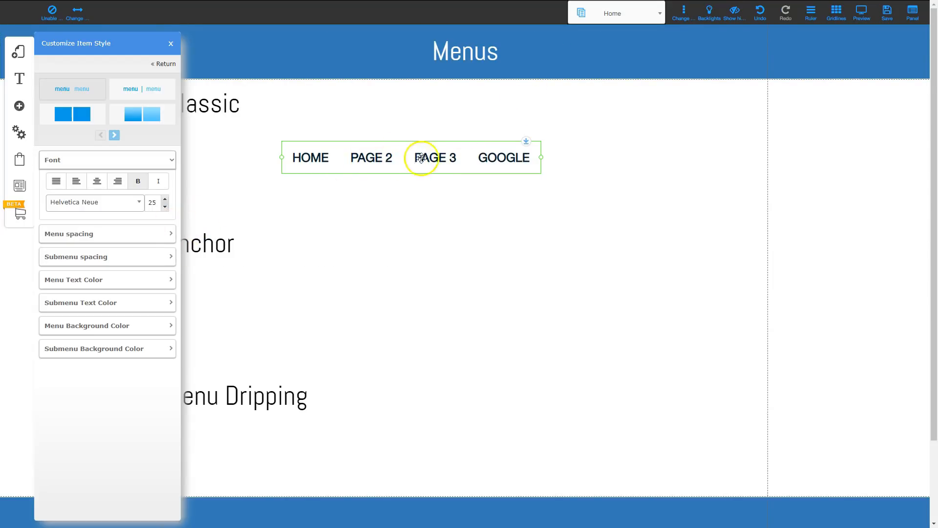
# Step: Move the Classic menu into the blue header beside the Menus title, to about X 706, Y 20
pyautogui.moveTo(366, 154); pyautogui.dragTo(591, 49)
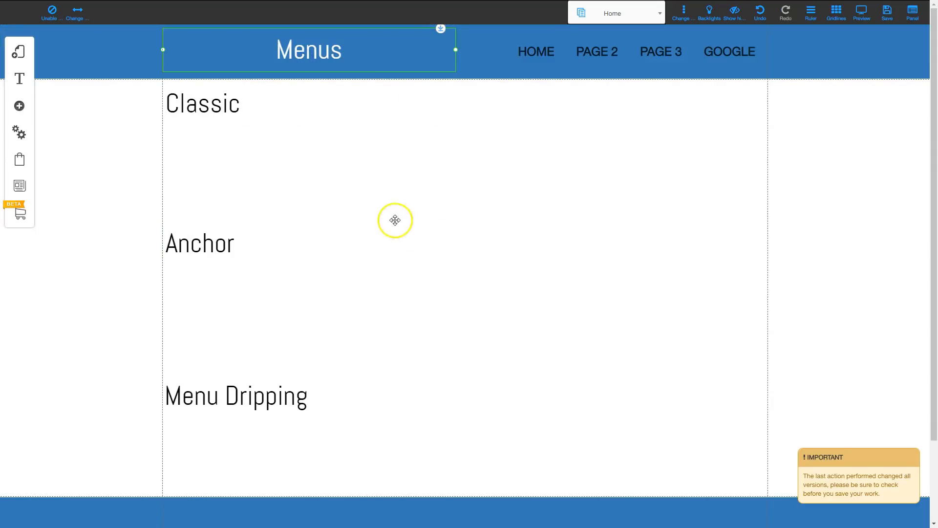
pyautogui.click(583, 49)
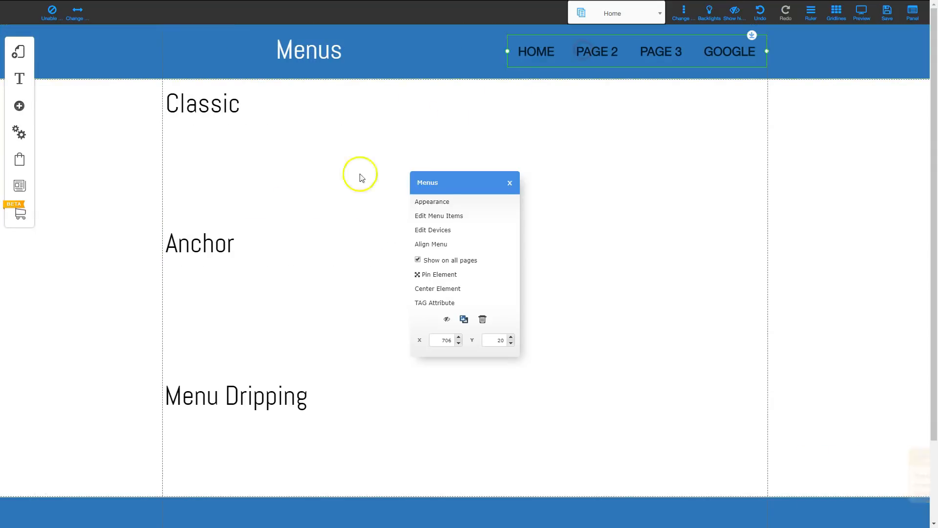
# Step: Reopen the Header Menu style settings and examine the menu and submenu spacing options
pyautogui.click(423, 208)
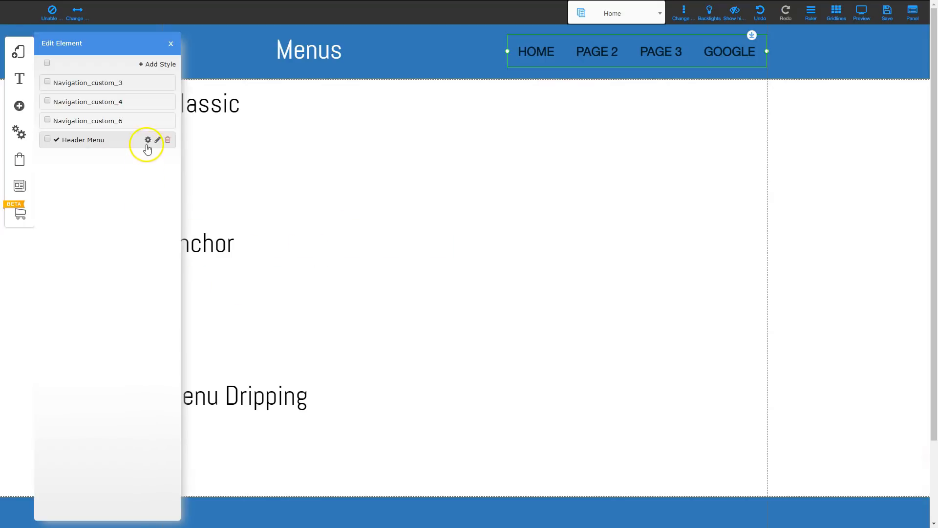
pyautogui.click(147, 140)
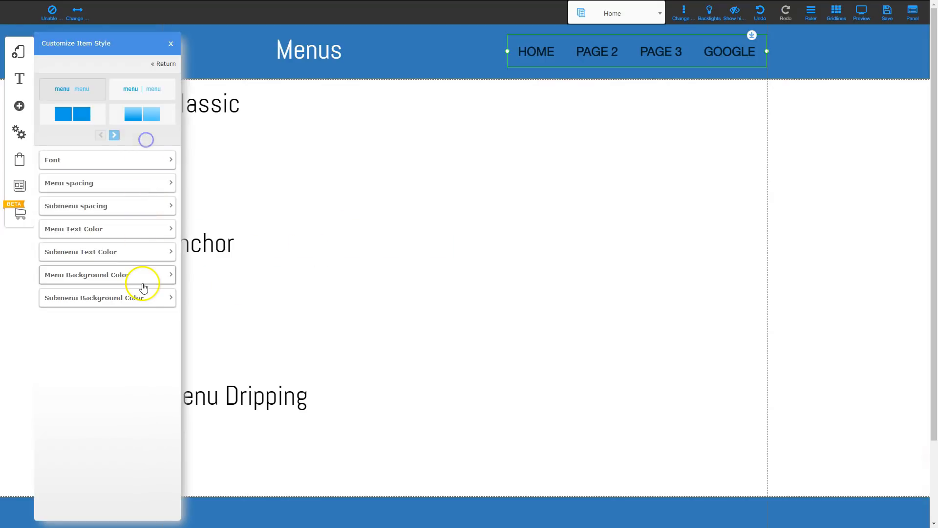
pyautogui.click(104, 182)
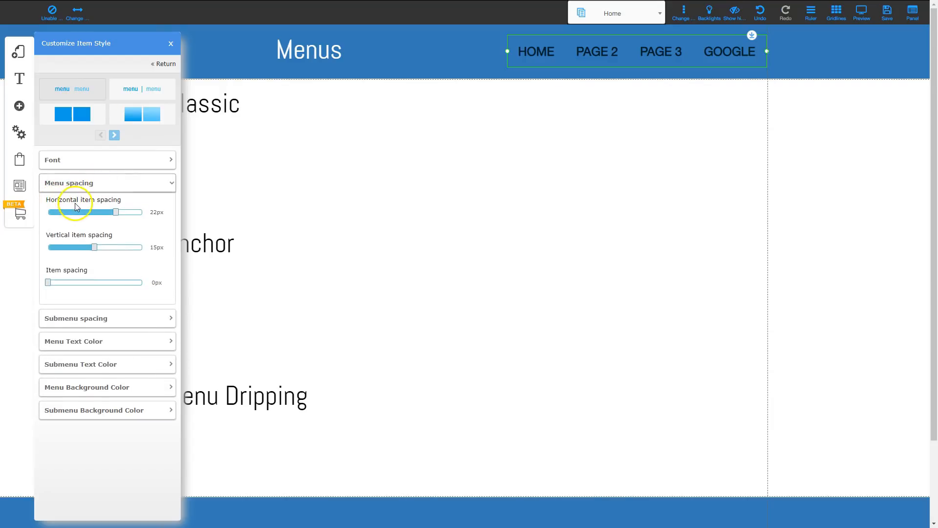
pyautogui.moveTo(117, 214)
pyautogui.mouseDown()
pyautogui.moveTo(77, 213)
pyautogui.moveTo(117, 214)
pyautogui.mouseUp()
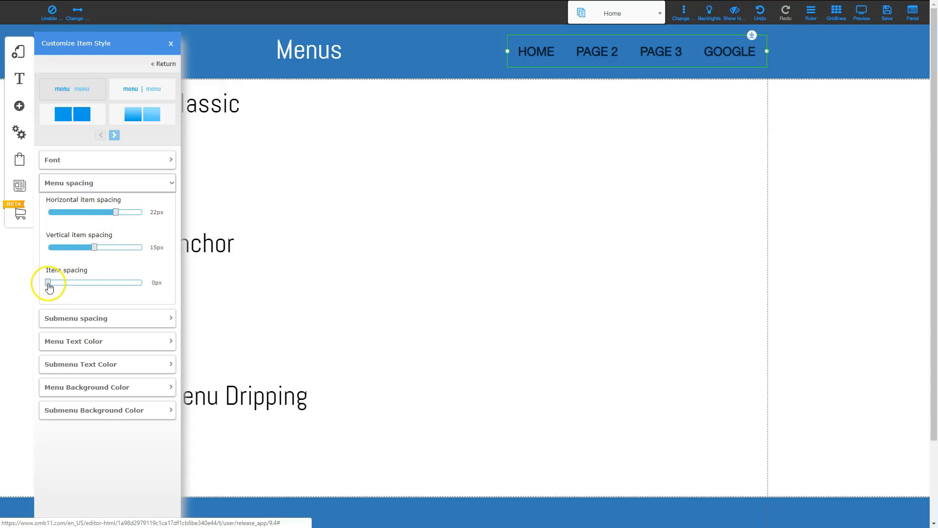
pyautogui.moveTo(49, 283)
pyautogui.mouseDown()
pyautogui.moveTo(111, 283)
pyautogui.moveTo(48, 288)
pyautogui.mouseUp()
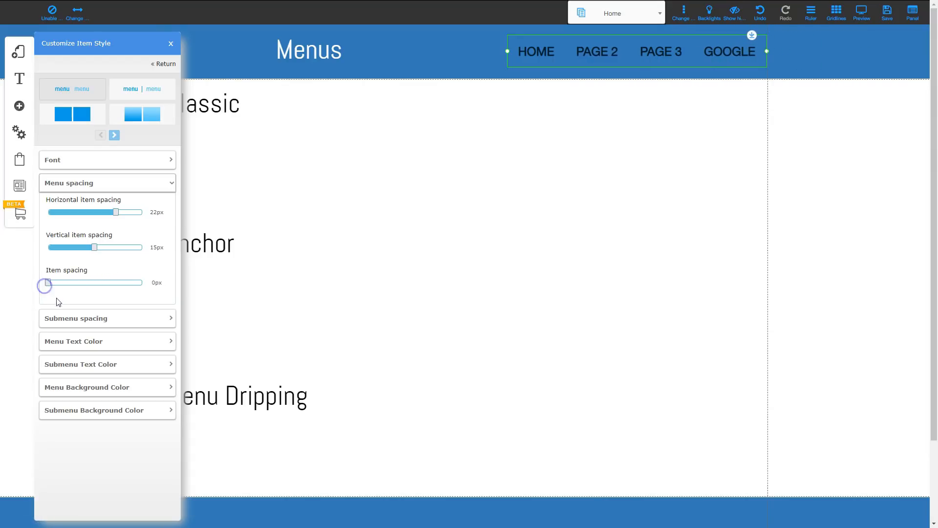
pyautogui.click(110, 184)
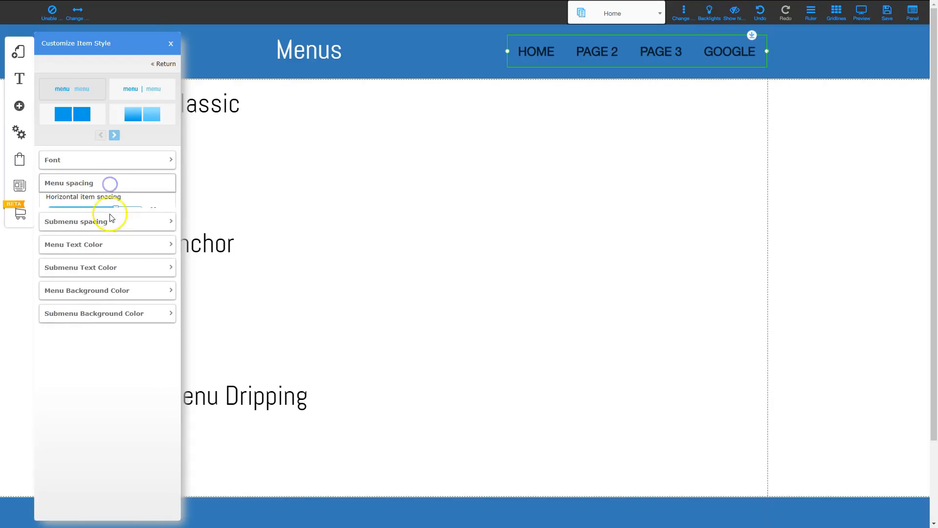
pyautogui.click(108, 205)
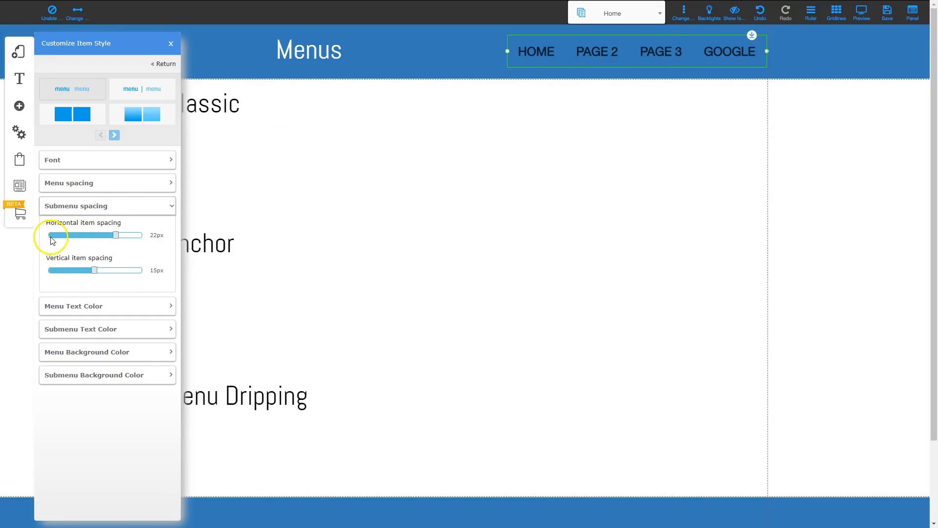
pyautogui.click(97, 207)
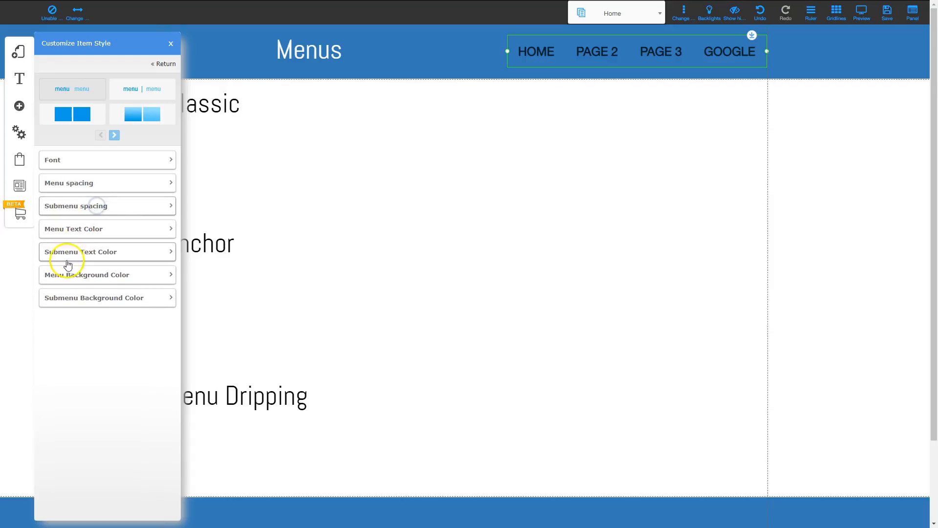
# Step: Set the default menu text color of the Header Menu style to white
pyautogui.click(95, 228)
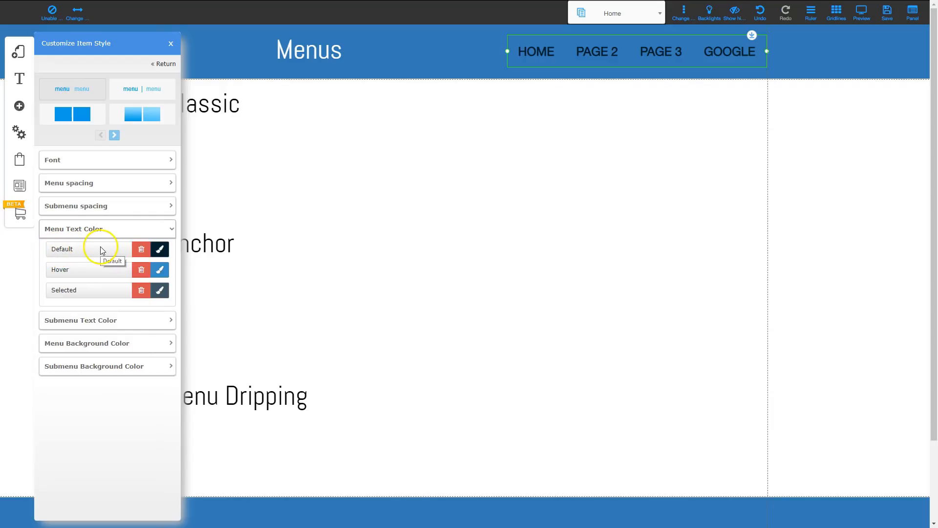
pyautogui.click(160, 249)
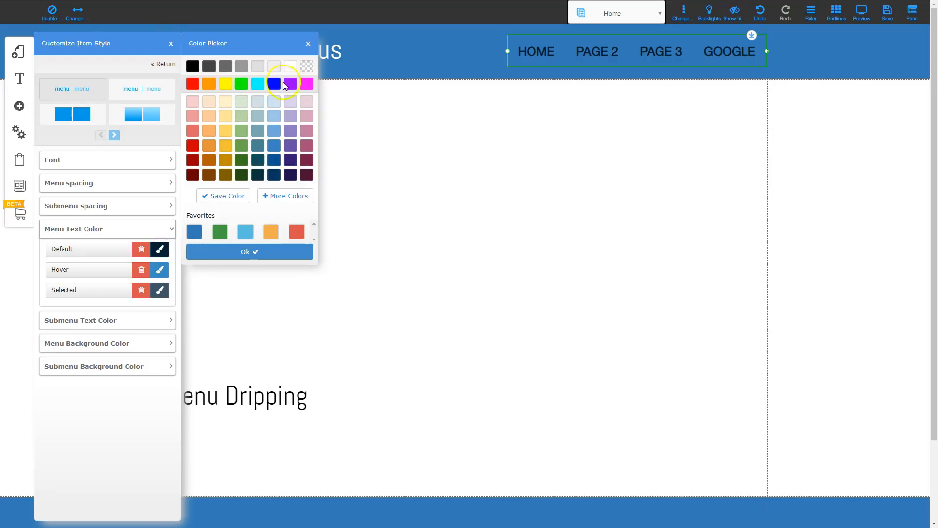
pyautogui.click(291, 67)
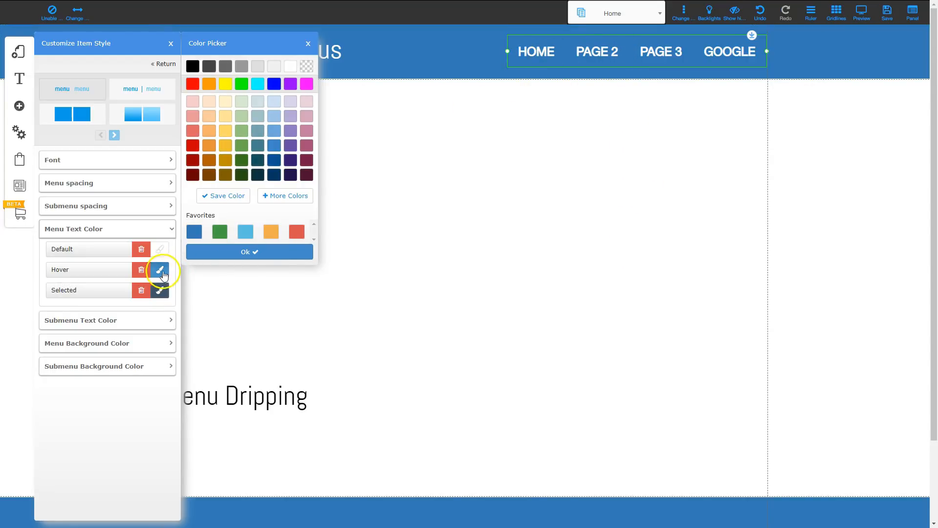
pyautogui.click(250, 251)
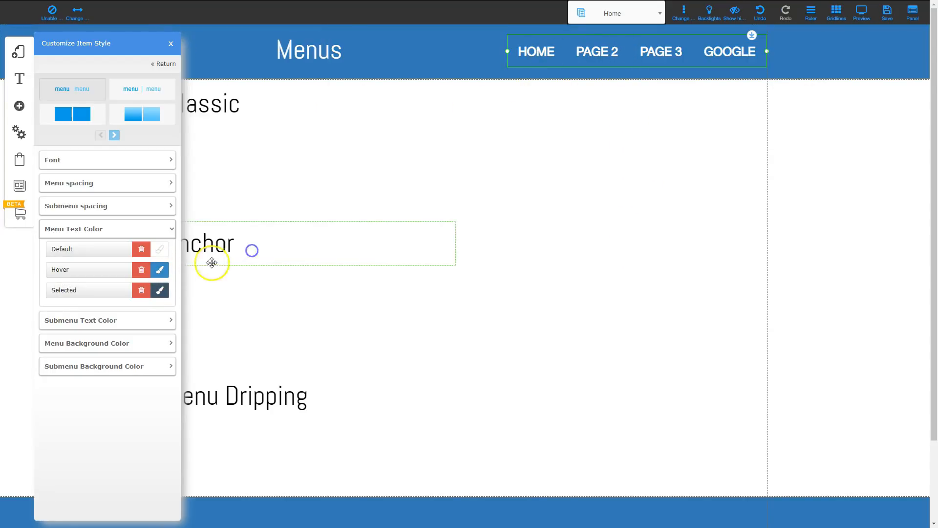
# Step: Set the menu text color to red for the hover state and bright yellow for the selected state
pyautogui.click(160, 270)
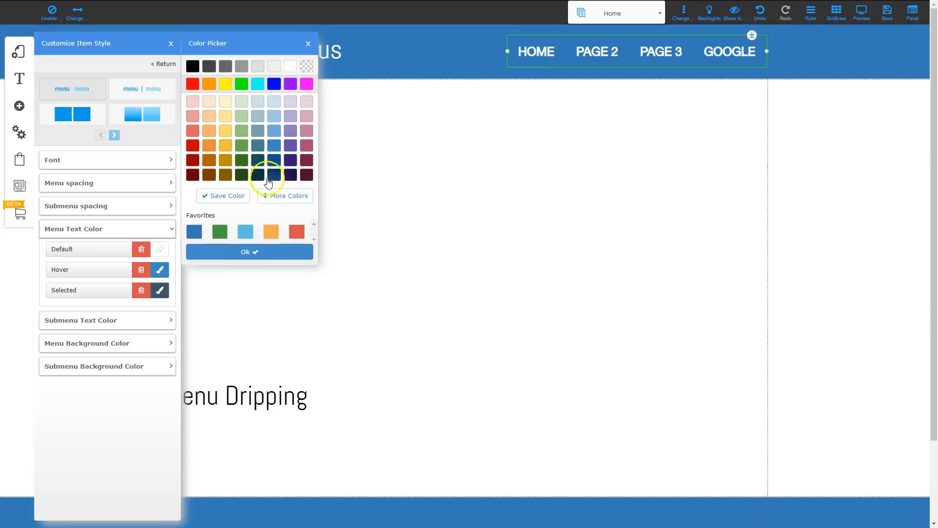
pyautogui.click(194, 84)
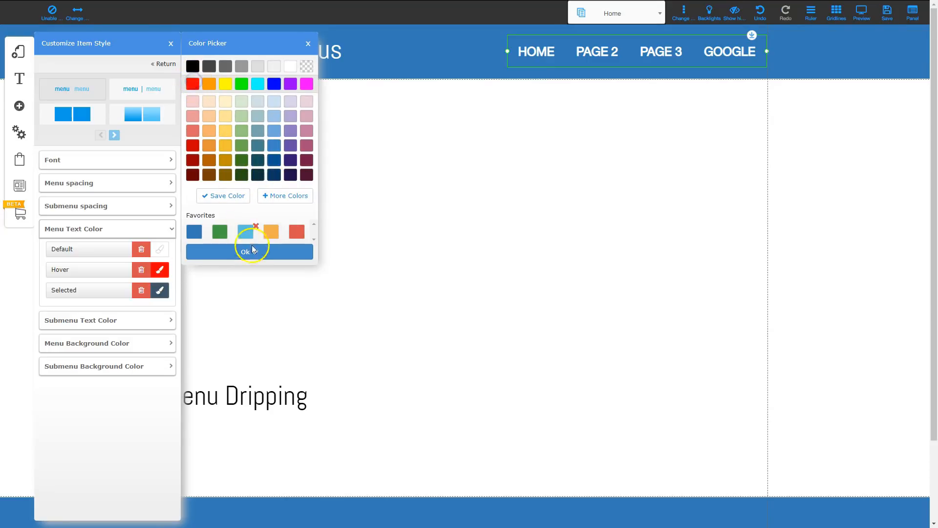
pyautogui.click(248, 251)
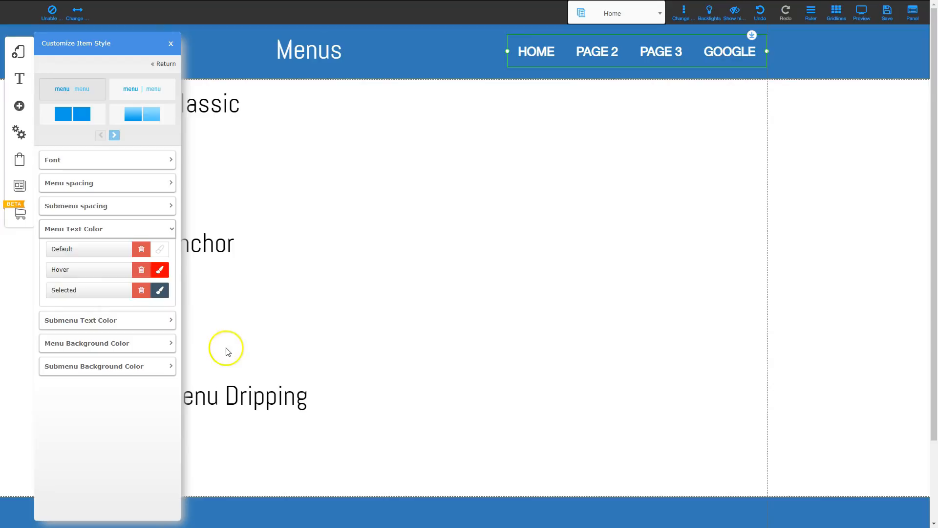
pyautogui.click(160, 291)
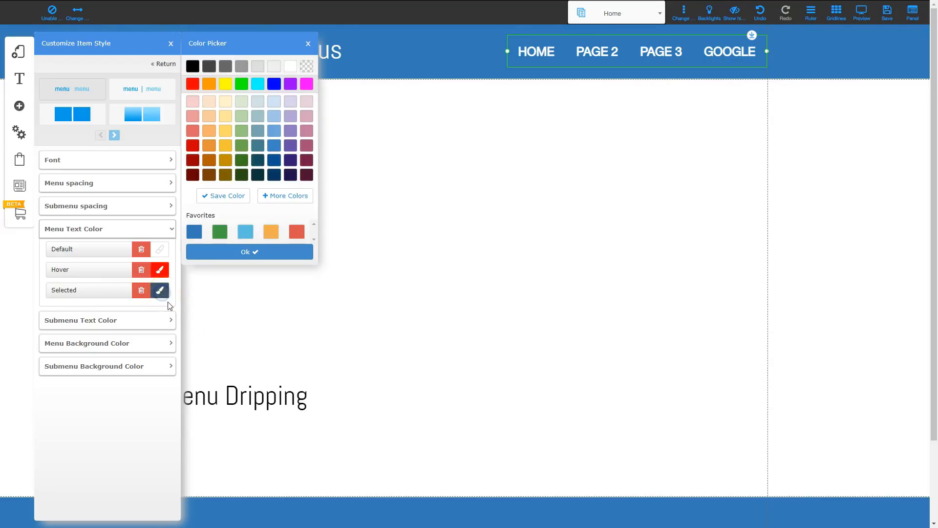
pyautogui.click(225, 85)
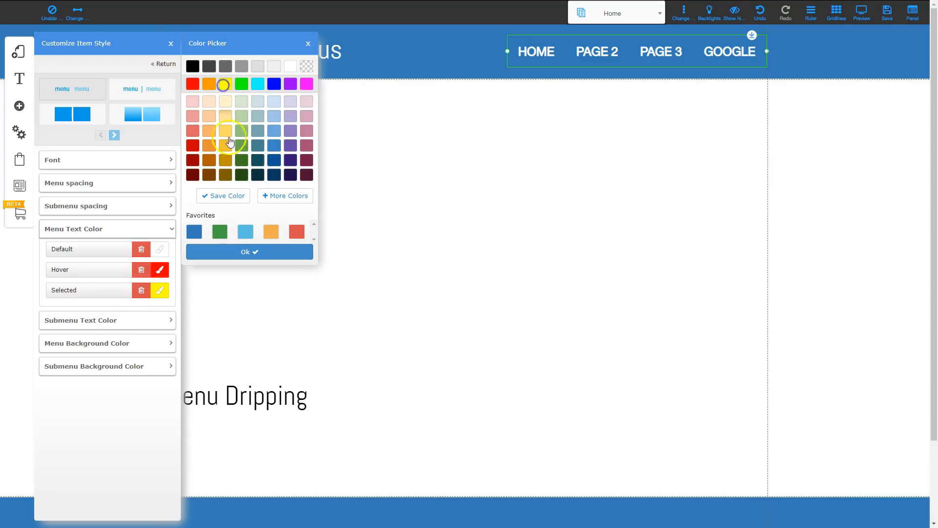
pyautogui.click(245, 252)
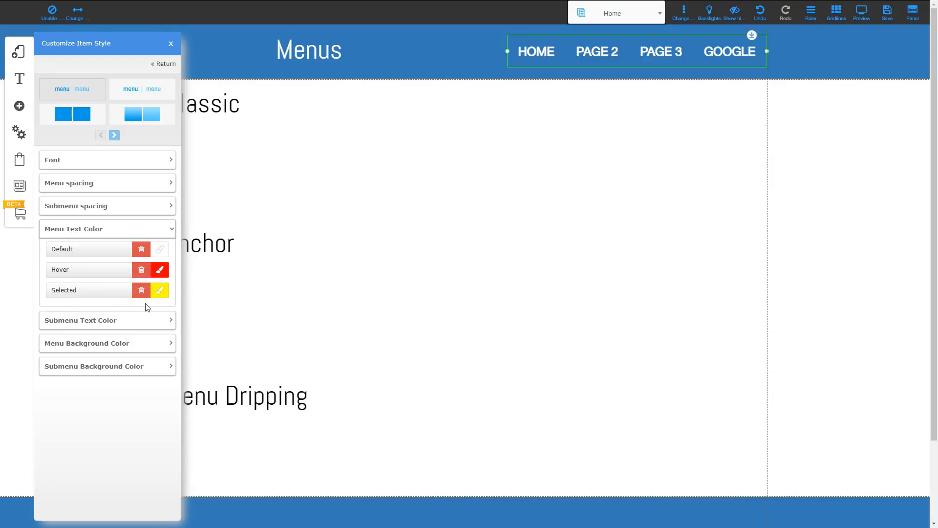
pyautogui.click(108, 229)
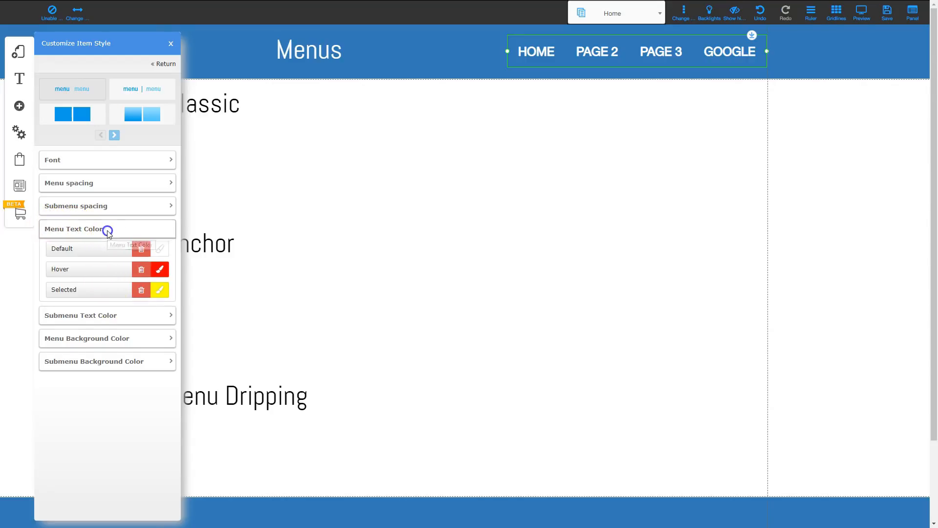
# Step: Examine the submenu text color and menu background color options of the Header Menu style
pyautogui.click(90, 252)
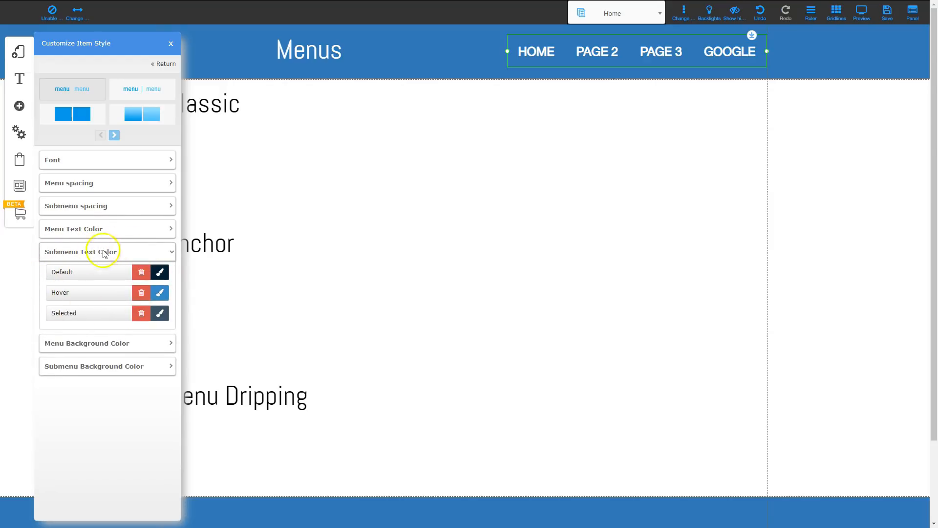
pyautogui.click(102, 260)
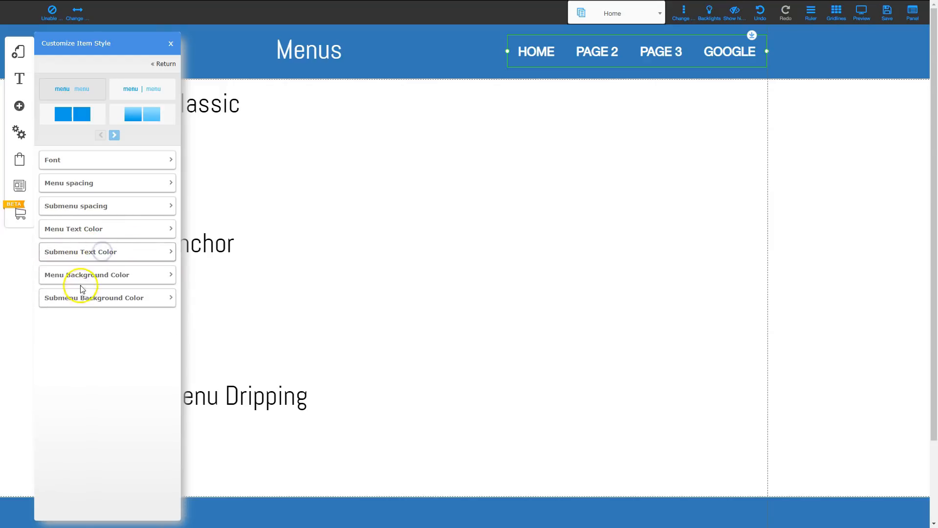
pyautogui.click(80, 274)
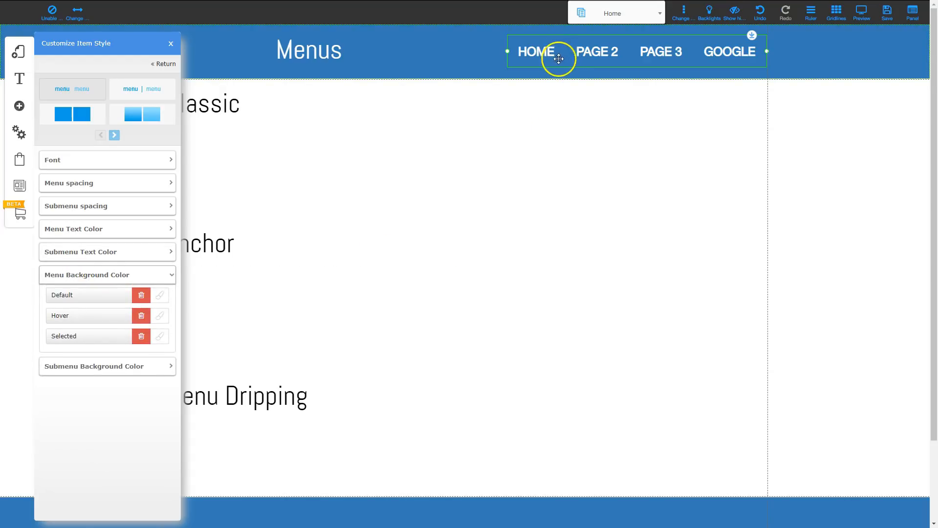
# Step: Shift the menu within the header closer to the Menus title, to about X 640, Y 14
pyautogui.moveTo(563, 55); pyautogui.dragTo(531, 53)
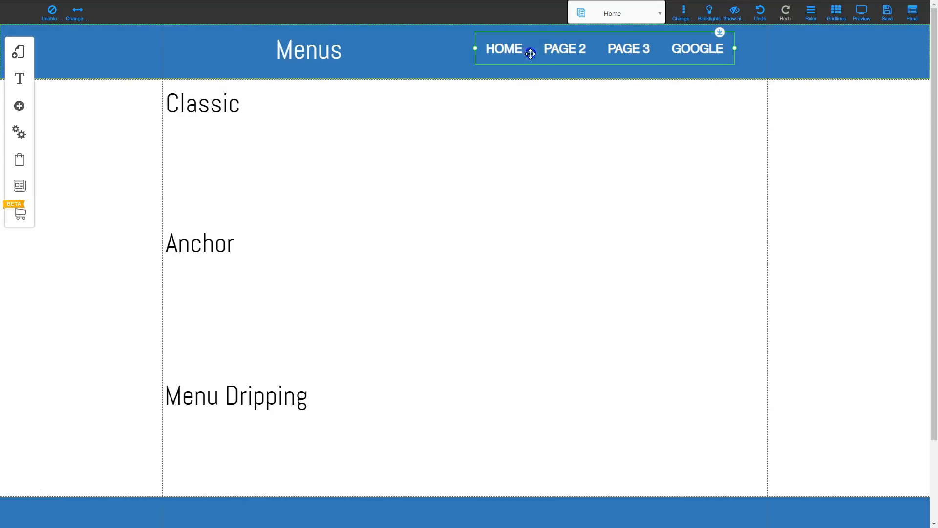
pyautogui.click(517, 49)
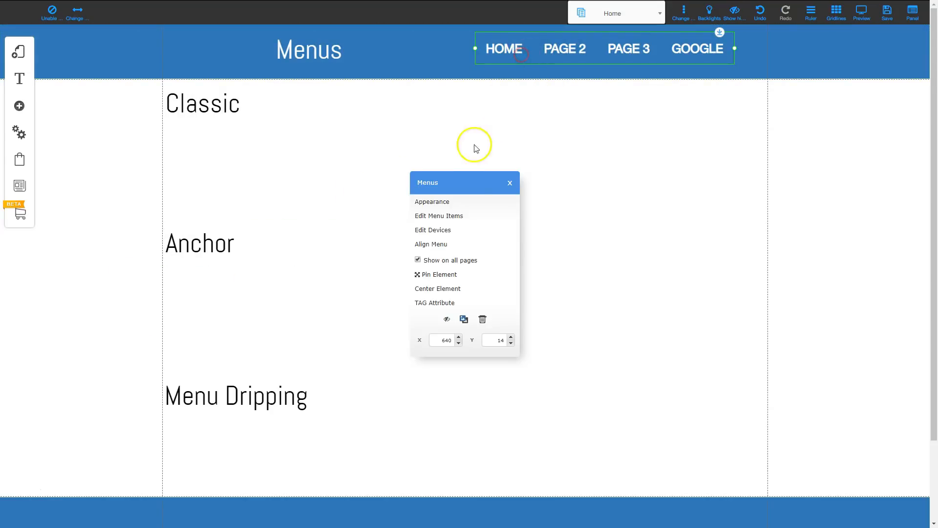
# Step: Reopen the Header Menu style settings and try bright yellow as the default menu background color
pyautogui.click(442, 202)
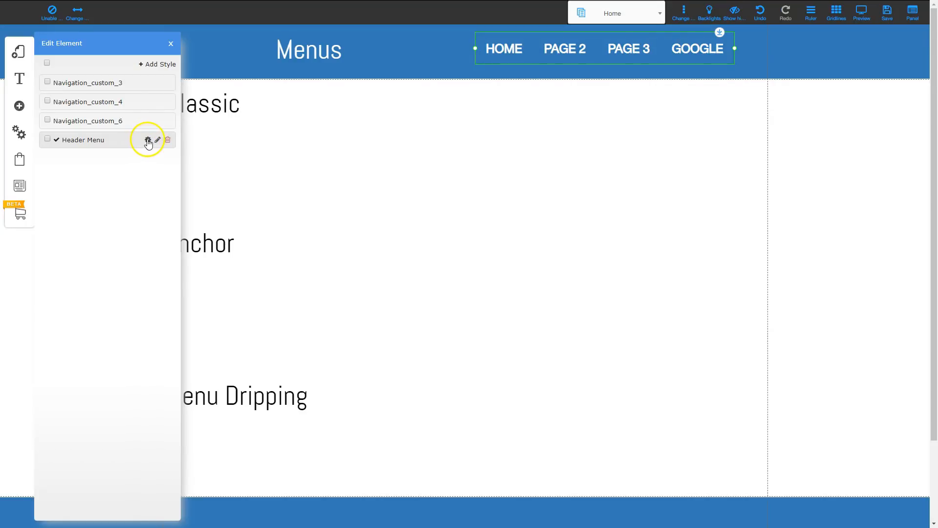
pyautogui.click(148, 141)
pyautogui.click(90, 271)
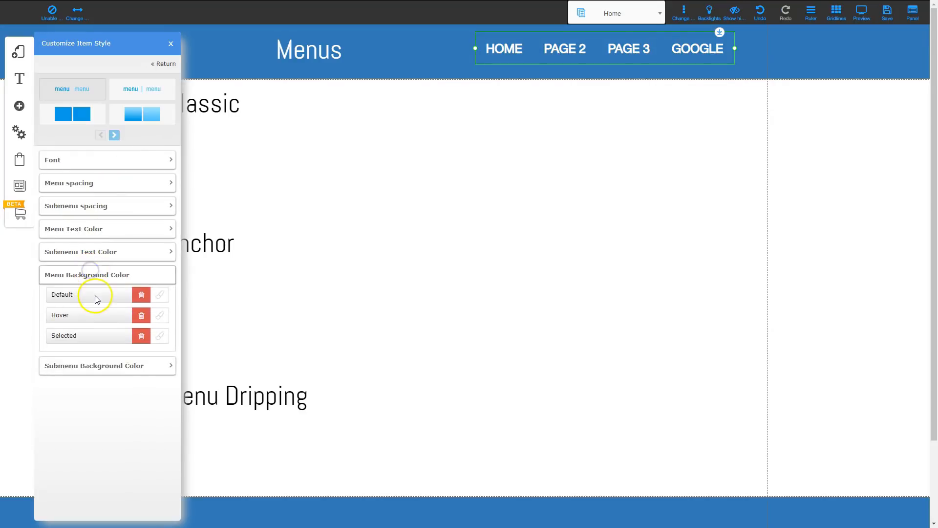
pyautogui.click(160, 295)
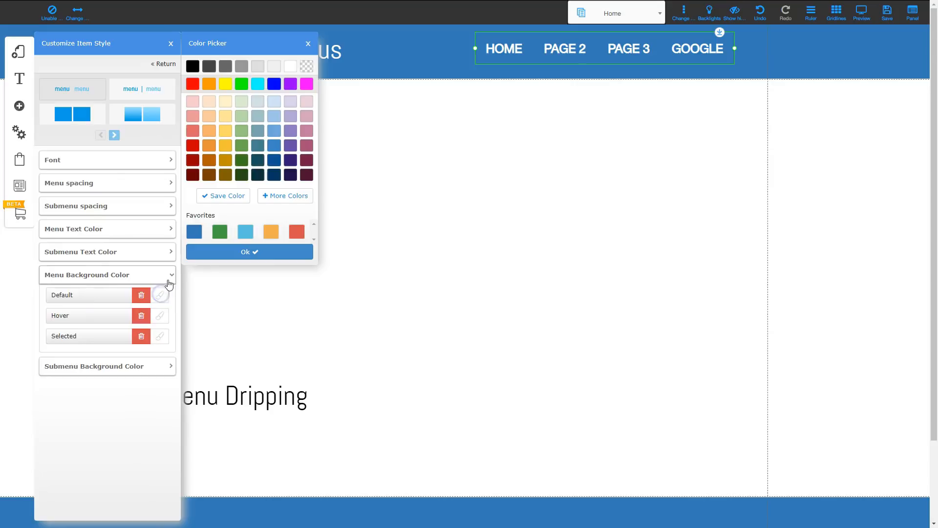
pyautogui.click(225, 85)
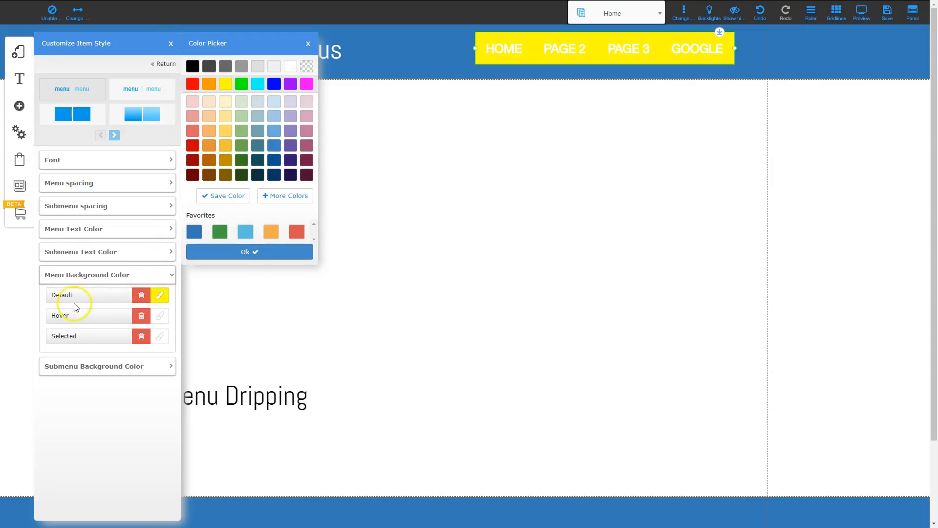
# Step: Clear the default, hover and selected menu background colors so they are transparent
pyautogui.click(141, 296)
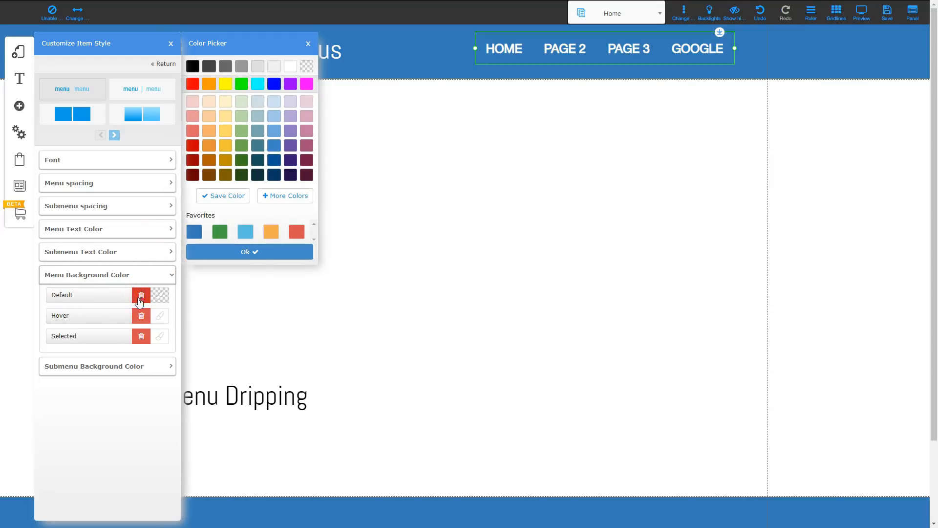
pyautogui.click(142, 316)
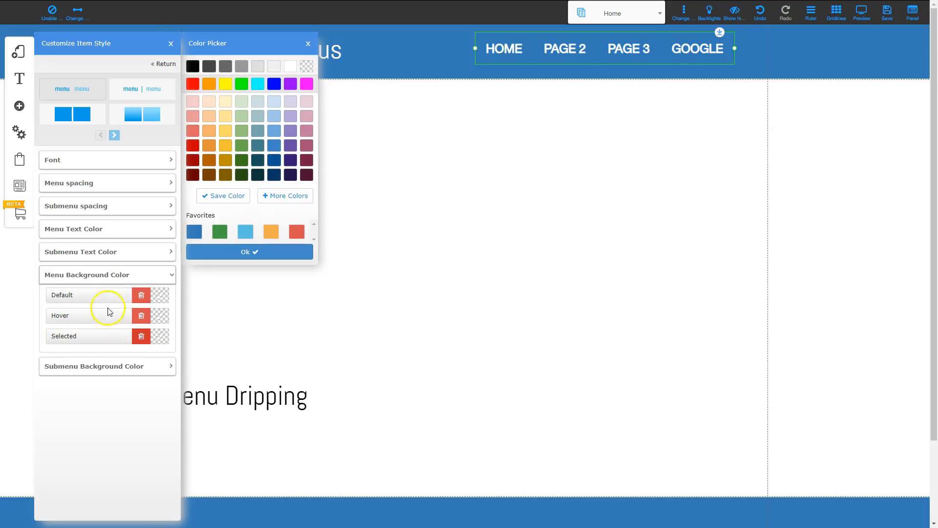
pyautogui.click(107, 274)
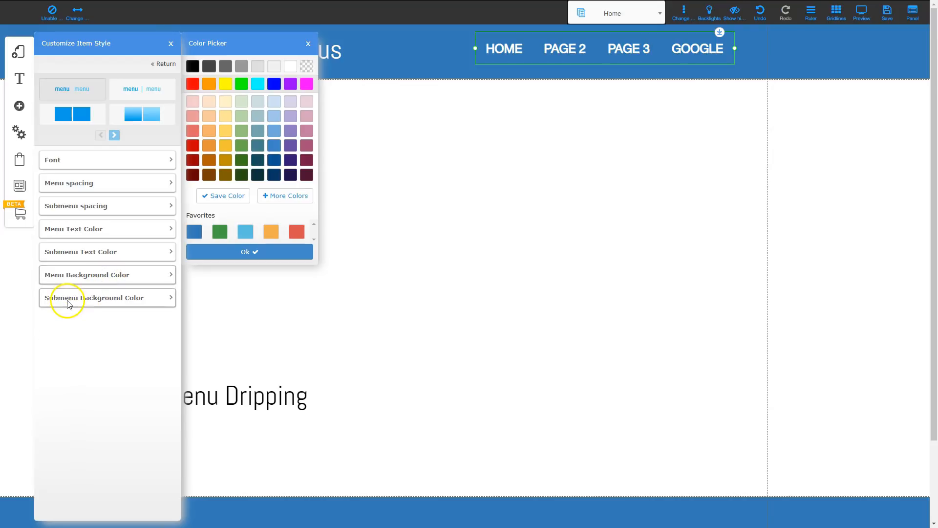
# Step: Clear the default and hover submenu background colors in the Header Menu style and nudge the header menu slightly right and down
pyautogui.click(100, 299)
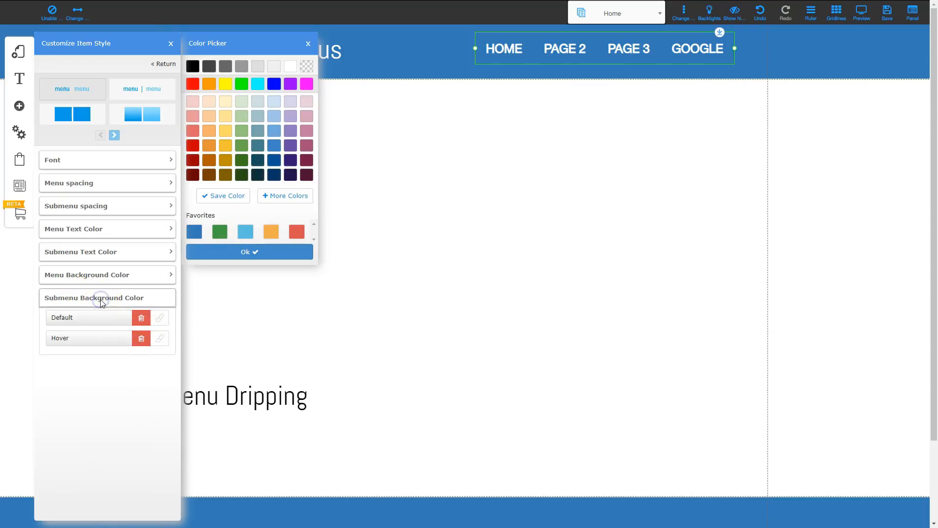
pyautogui.click(141, 318)
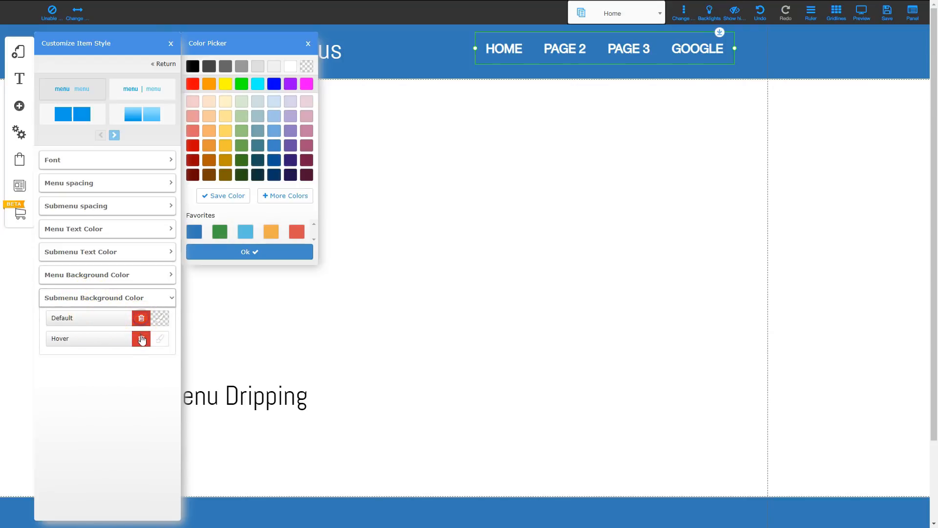
pyautogui.click(96, 297)
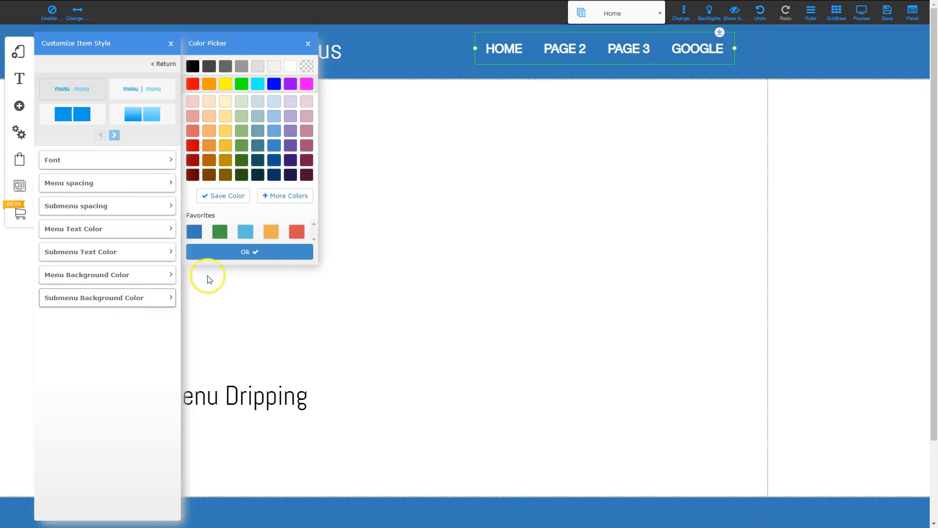
pyautogui.click(252, 252)
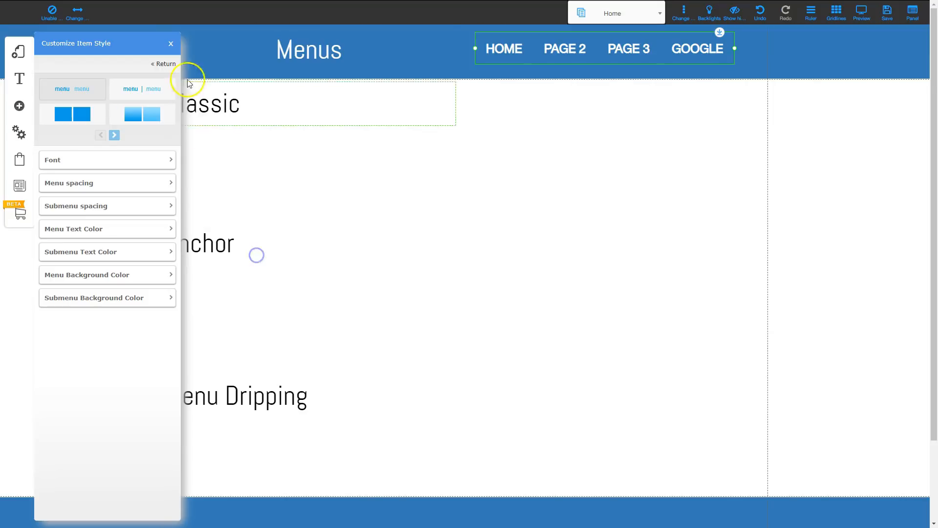
pyautogui.click(171, 45)
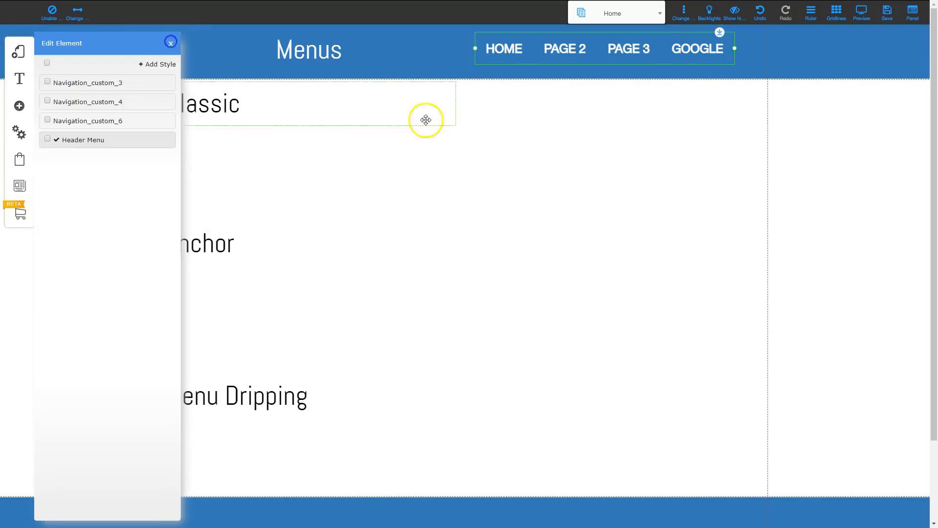
pyautogui.click(170, 45)
pyautogui.moveTo(581, 51); pyautogui.dragTo(592, 53)
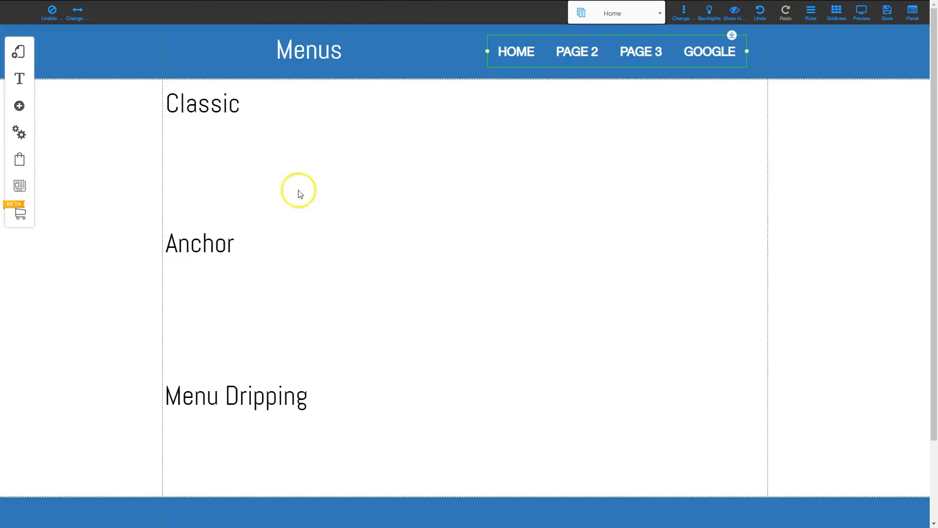
# Step: Add a Classic menu in the plain text design and place it below the Classic heading, at about X 415, Y 135
pyautogui.click(20, 105)
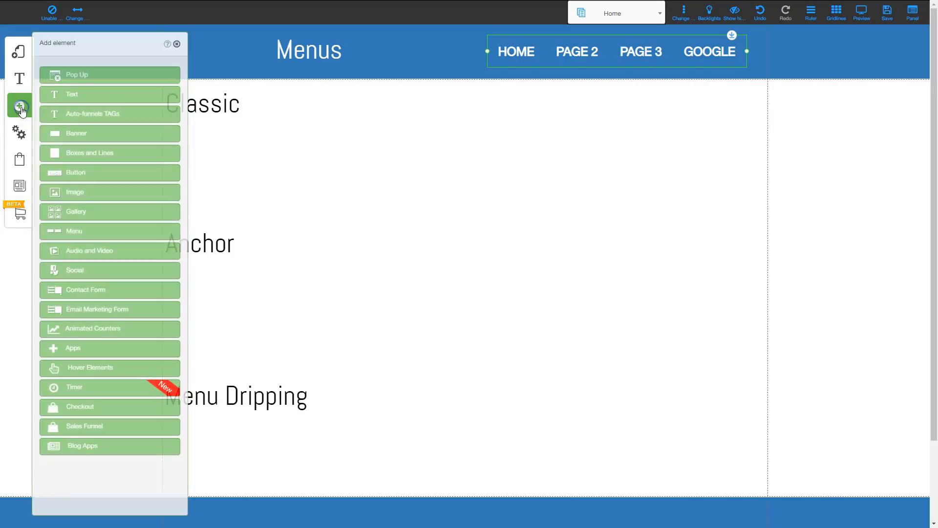
pyautogui.click(75, 232)
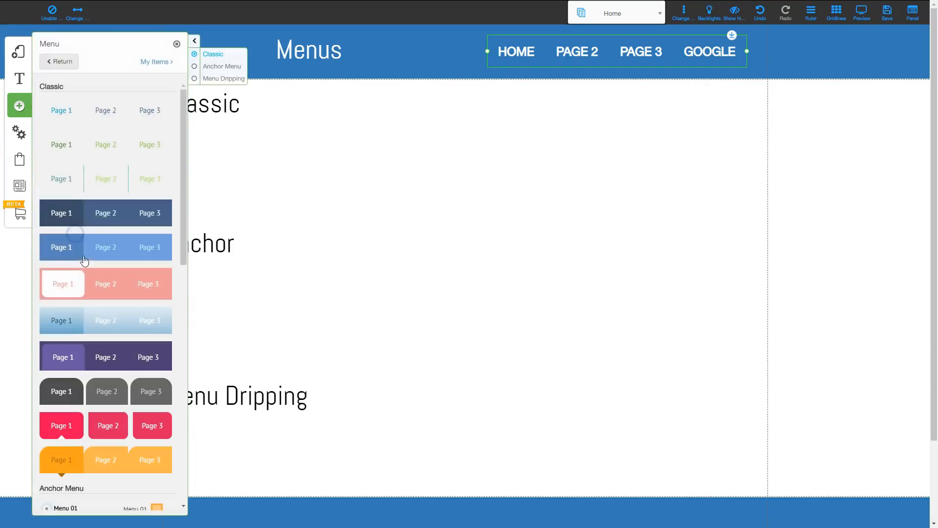
pyautogui.click(105, 110)
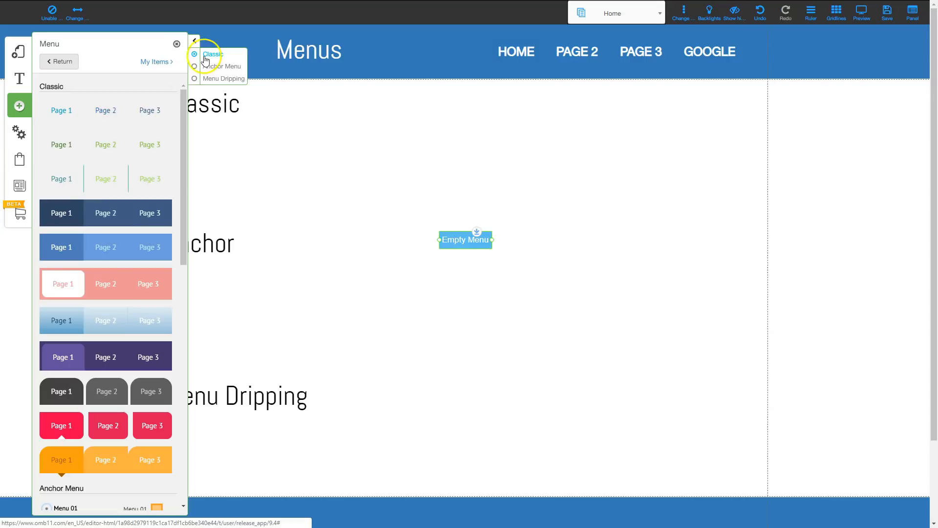
pyautogui.click(176, 46)
pyautogui.moveTo(470, 239); pyautogui.dragTo(396, 153)
# Step: Add the pages Layout 2 Page 1, Layout 2 Page 2 and Layout 2 Page 3 to the empty menu
pyautogui.click(403, 146)
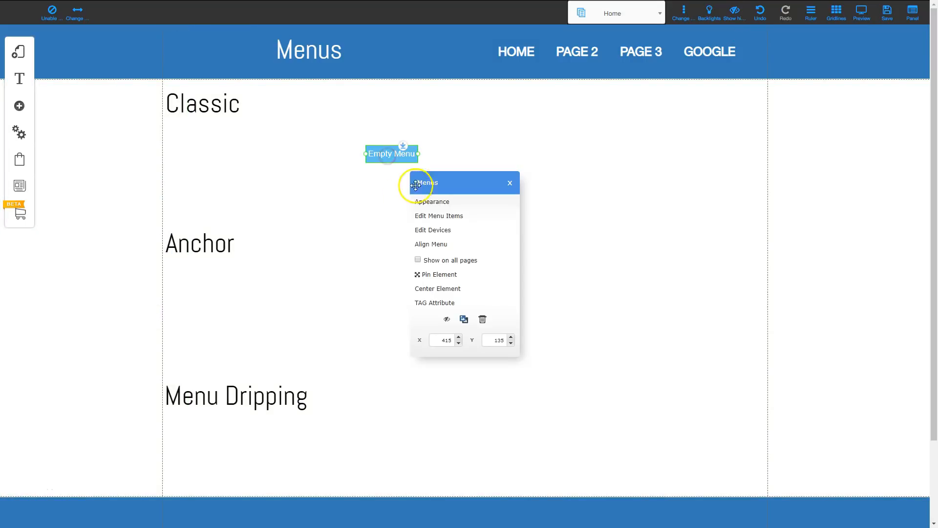
pyautogui.click(435, 217)
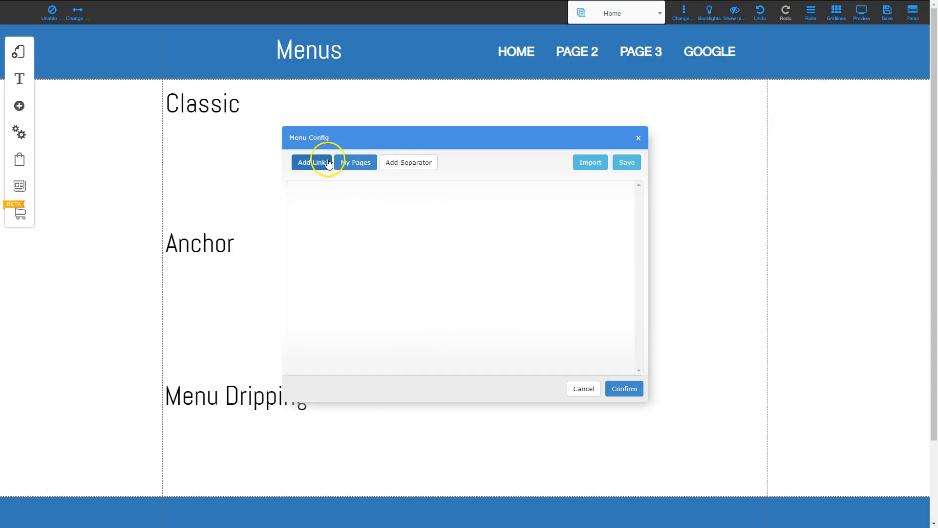
pyautogui.click(356, 162)
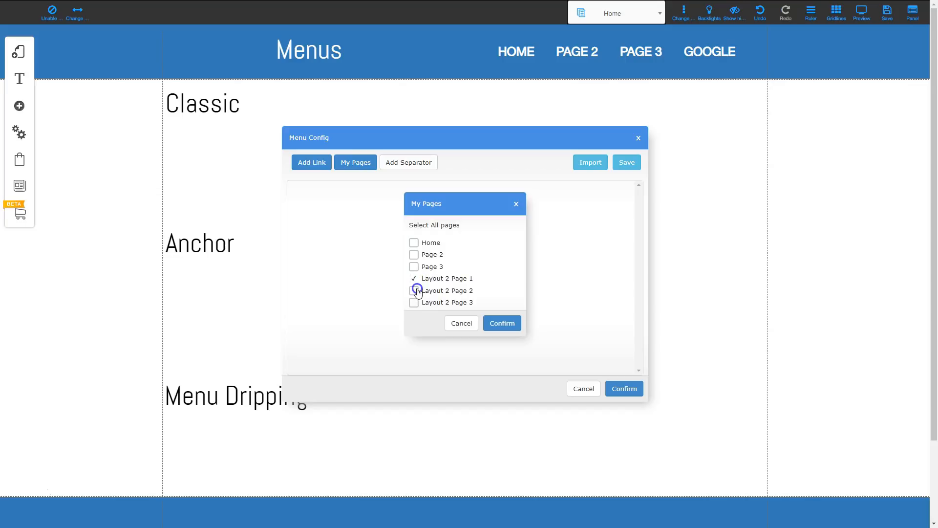
pyautogui.click(413, 304)
pyautogui.click(496, 323)
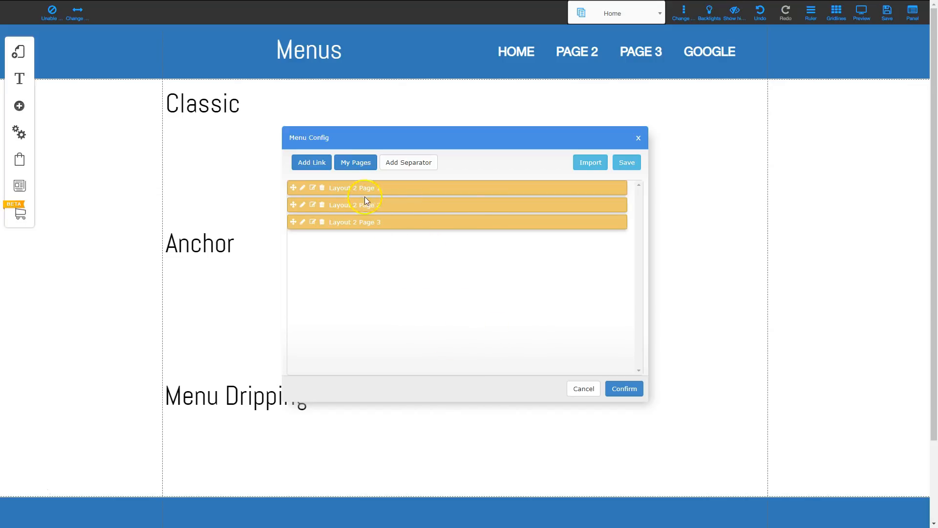
pyautogui.click(632, 390)
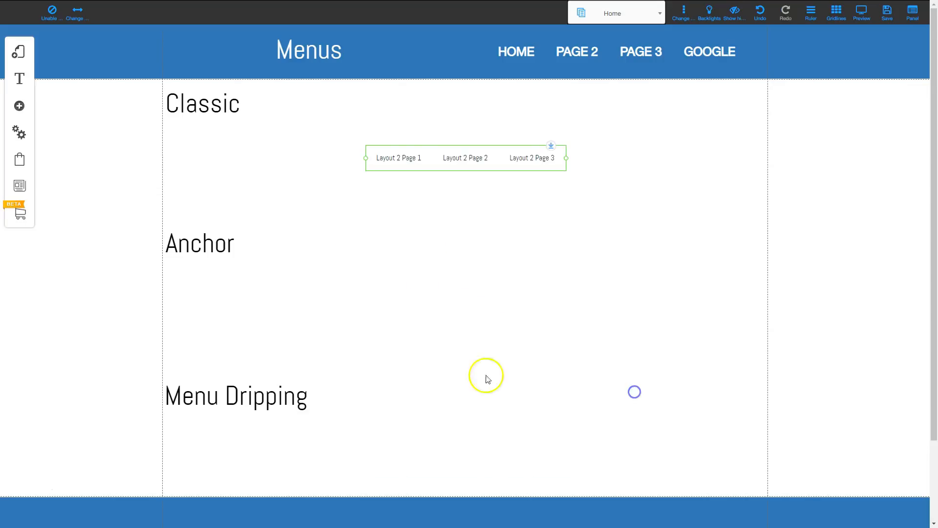
# Step: Shift the Layout 2 menu slightly left and down, and apply the Header Menu style to it
pyautogui.moveTo(479, 157); pyautogui.dragTo(455, 167)
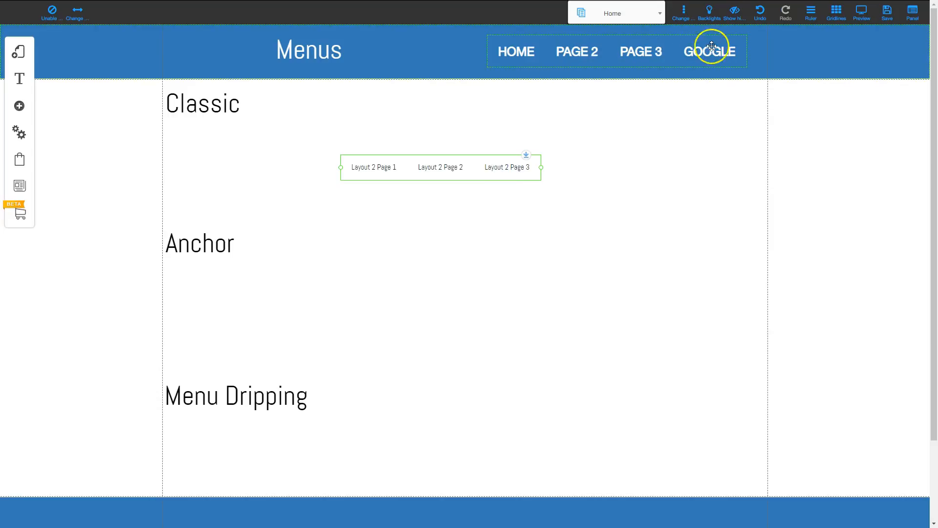
pyautogui.rightClick(398, 176)
pyautogui.click(441, 200)
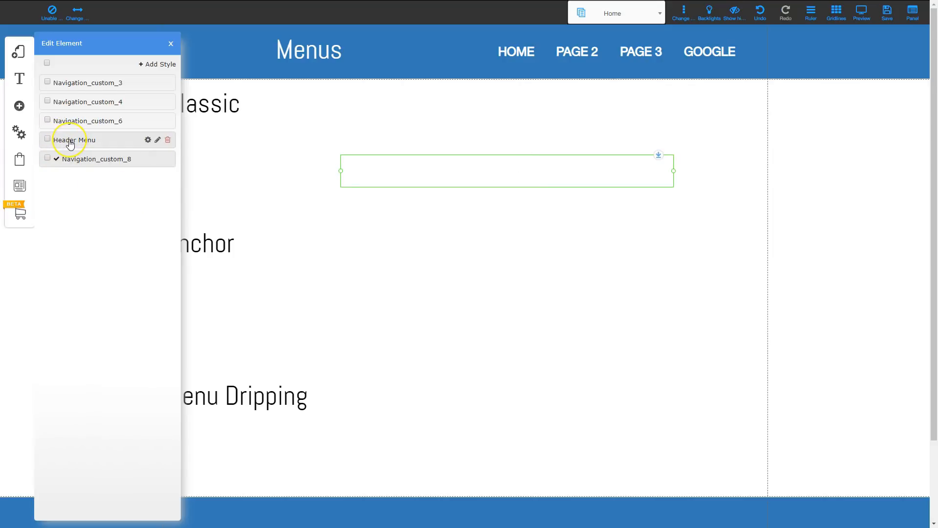
pyautogui.click(70, 142)
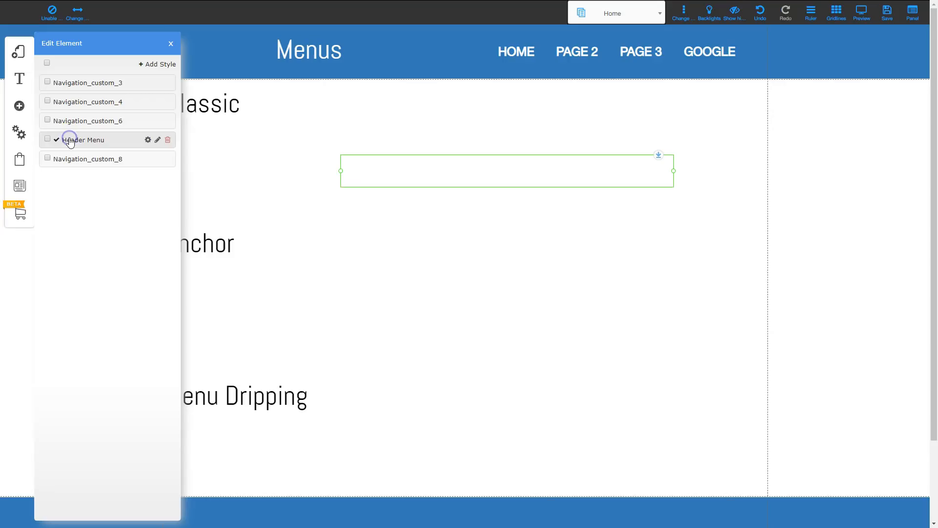
pyautogui.click(170, 45)
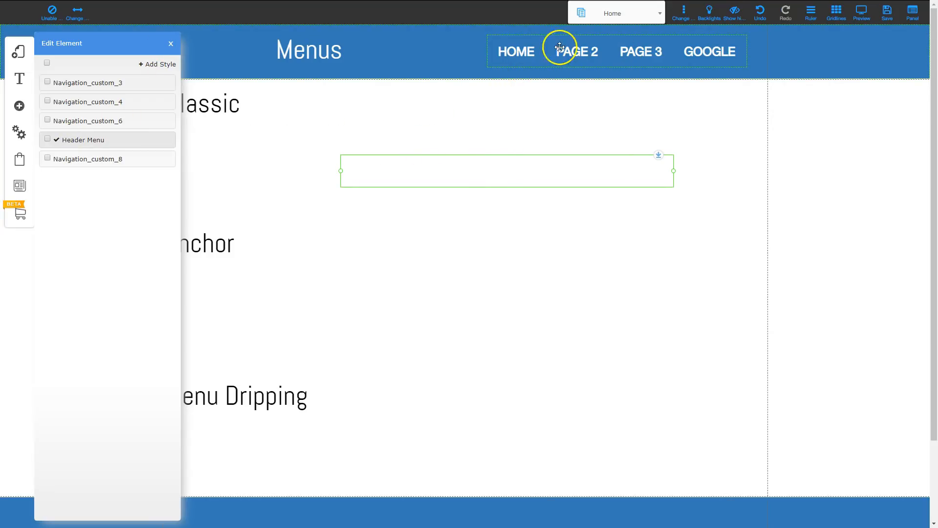
pyautogui.click(170, 43)
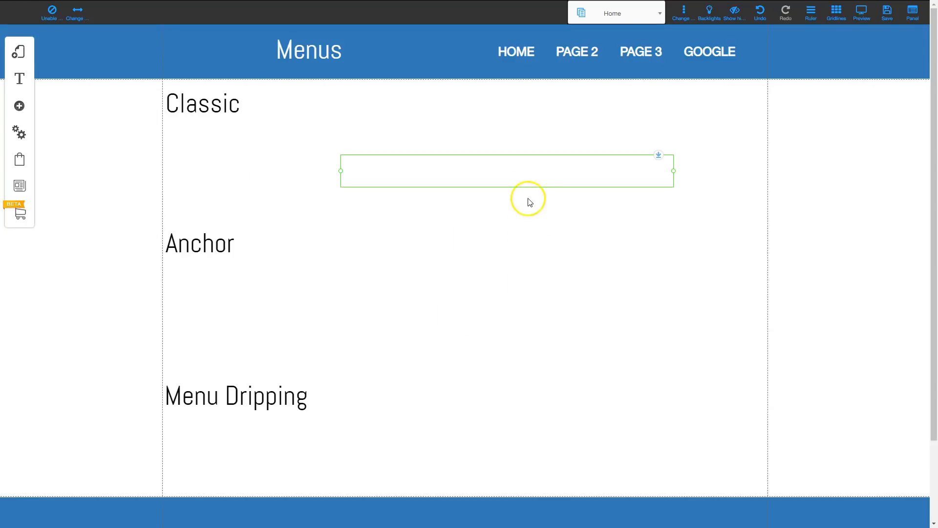
# Step: Move the Layout 2 menu from the Classic section into the blue footer, at about X 317, Y 2
pyautogui.moveTo(518, 172); pyautogui.dragTo(495, 516)
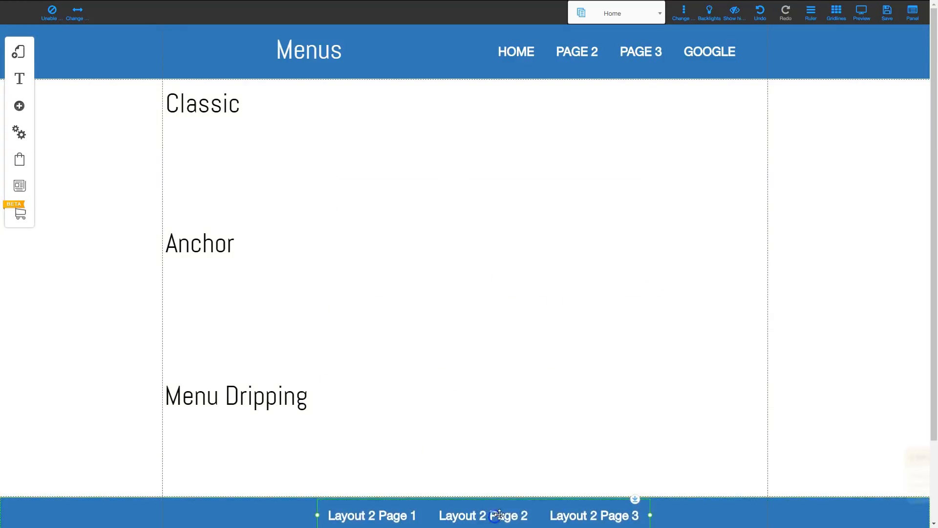
pyautogui.scroll(-1, 511, 498)
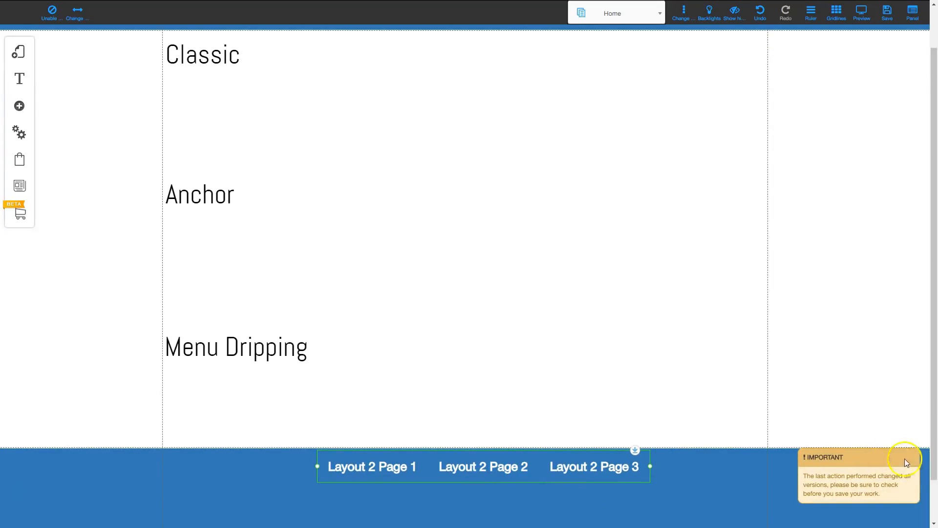
pyautogui.scroll(1, 510, 470)
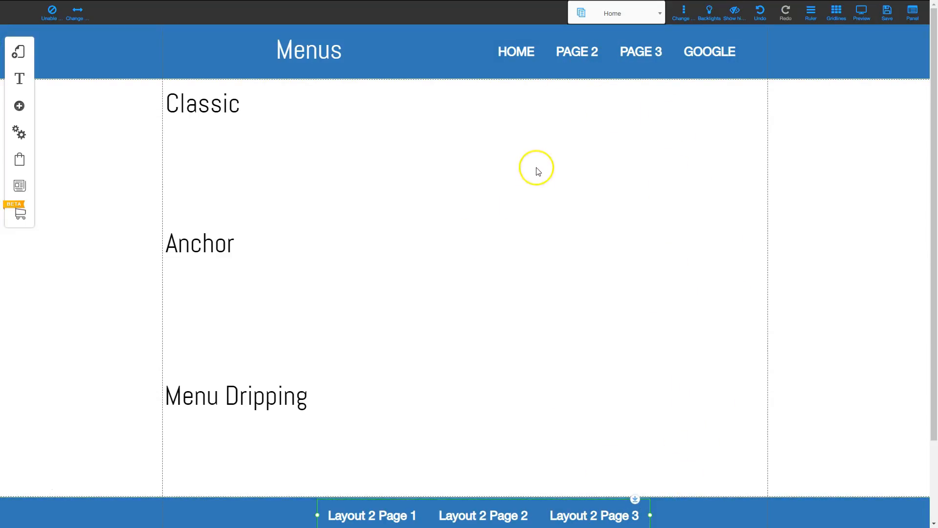
# Step: Reduce the font size of the Header Menu style to 15
pyautogui.click(566, 56)
pyautogui.click(431, 202)
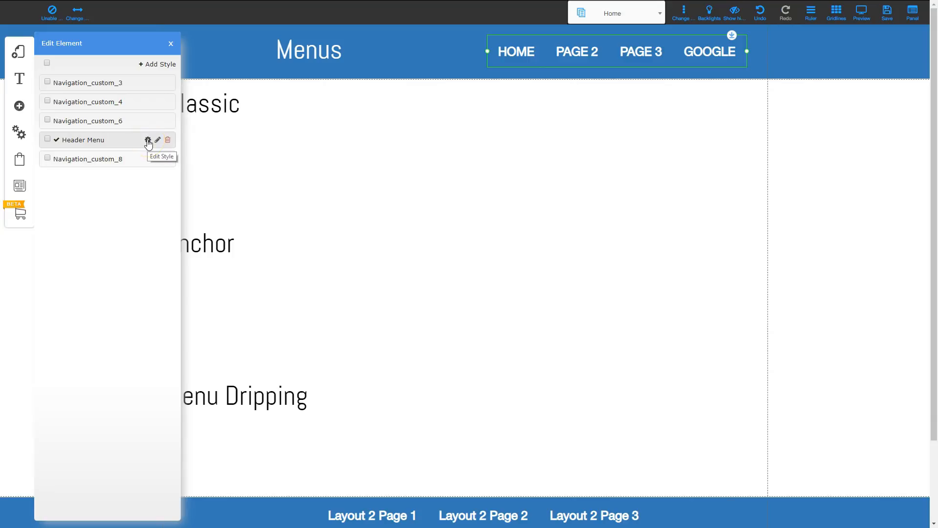
pyautogui.click(148, 141)
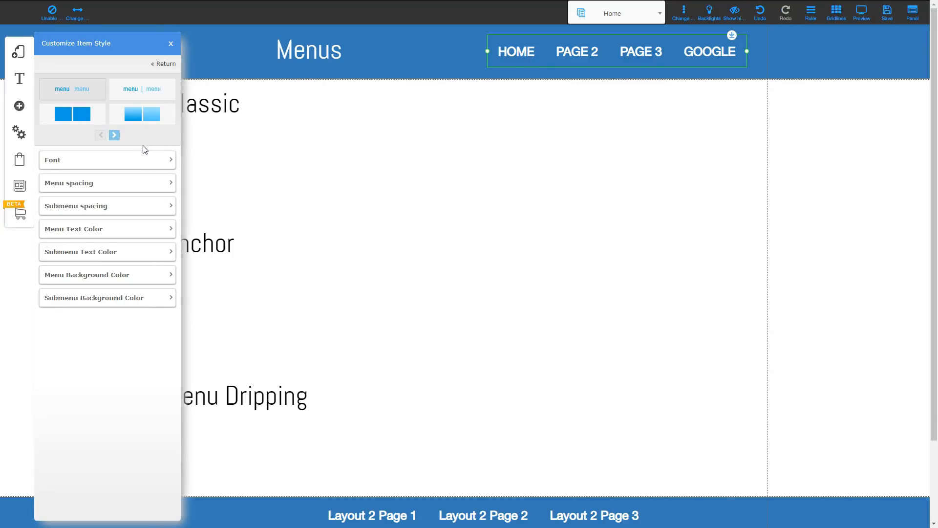
pyautogui.click(164, 162)
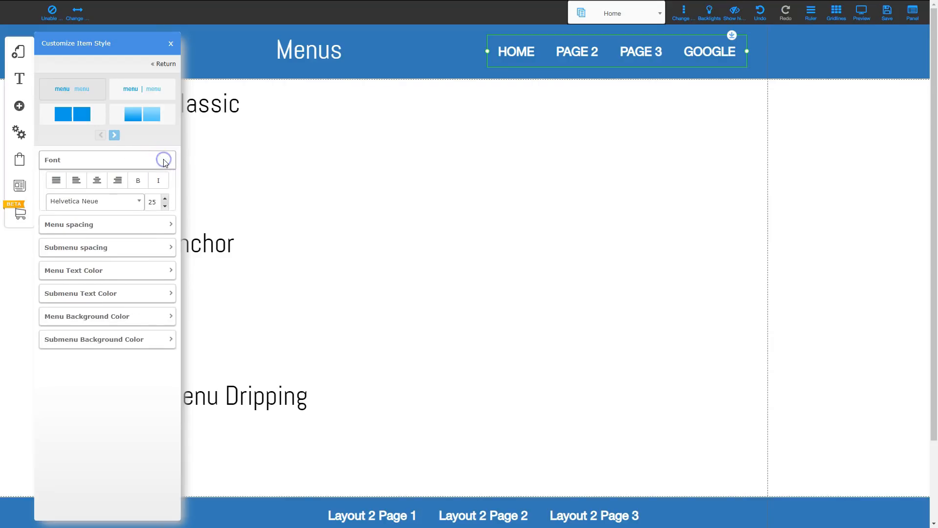
pyautogui.click(165, 210)
pyautogui.click(165, 209)
pyautogui.click(165, 209)
pyautogui.click(165, 209)
pyautogui.click(165, 209)
pyautogui.click(165, 209)
pyautogui.click(165, 209)
pyautogui.click(165, 209)
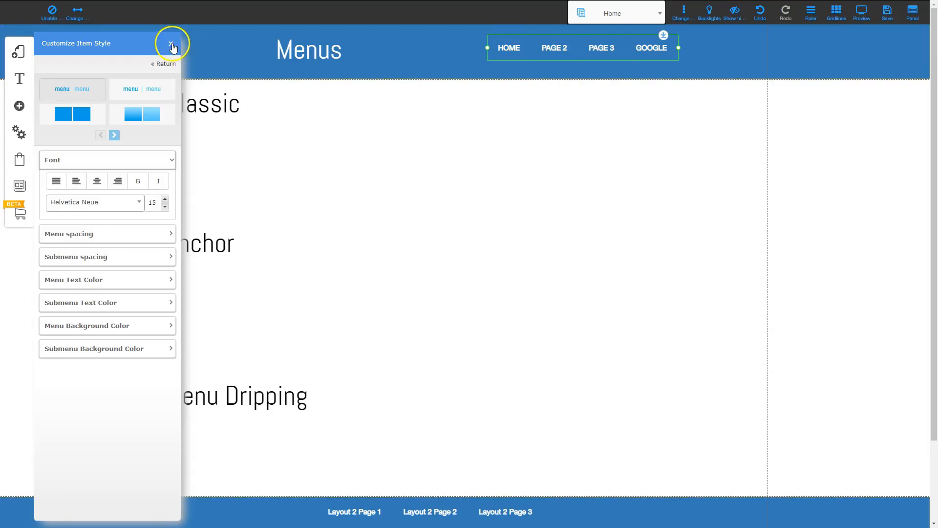
pyautogui.click(171, 44)
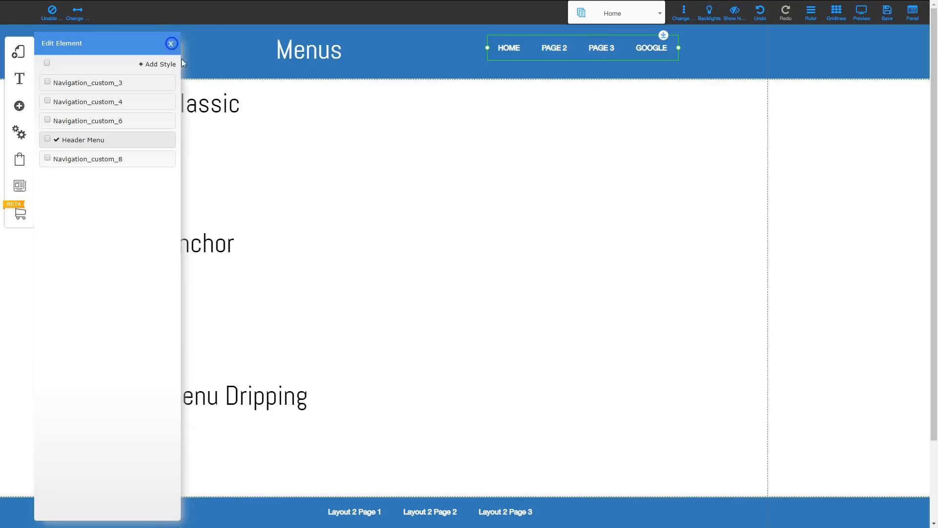
# Step: Check which style is applied to the Layout 2 menu in the footer
pyautogui.click(429, 513)
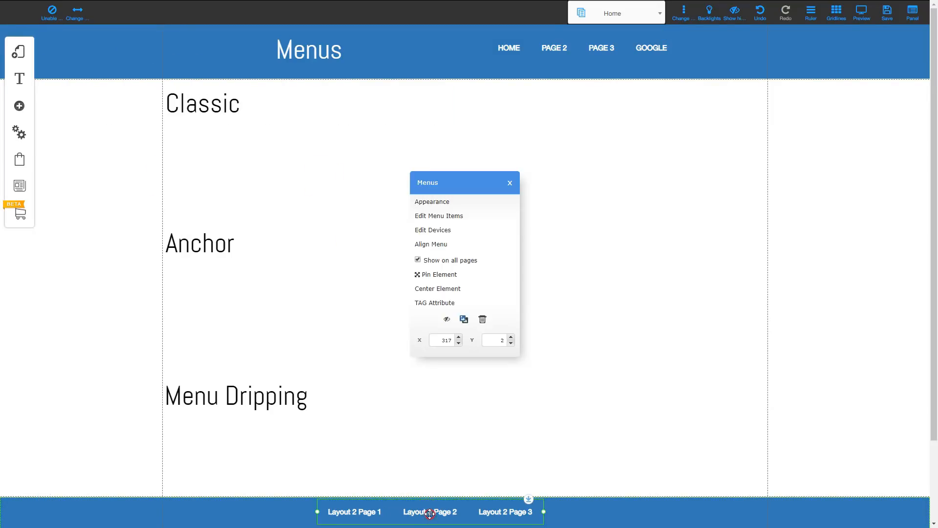
pyautogui.click(453, 202)
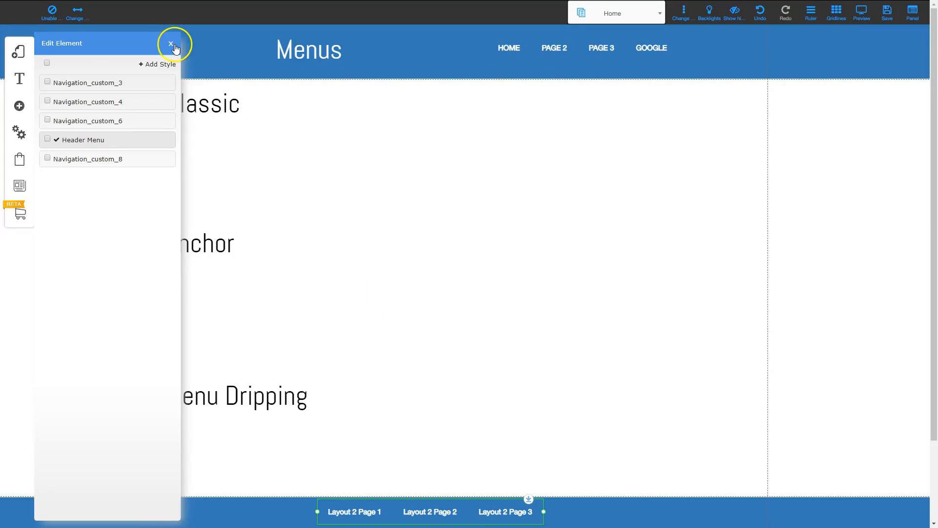
pyautogui.click(172, 44)
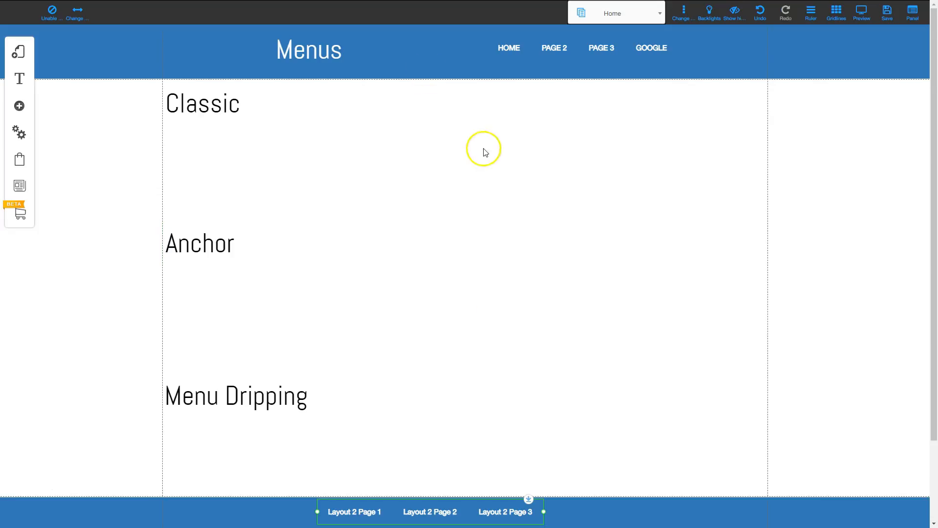
# Step: Shift the header menu slightly right and down, to about X 678, Y 27
pyautogui.click(535, 54)
pyautogui.moveTo(535, 54); pyautogui.dragTo(540, 57)
# Step: Save the header menu's items as a new configuration, named with the owner's first name followed by "Config"
pyautogui.rightClick(541, 50)
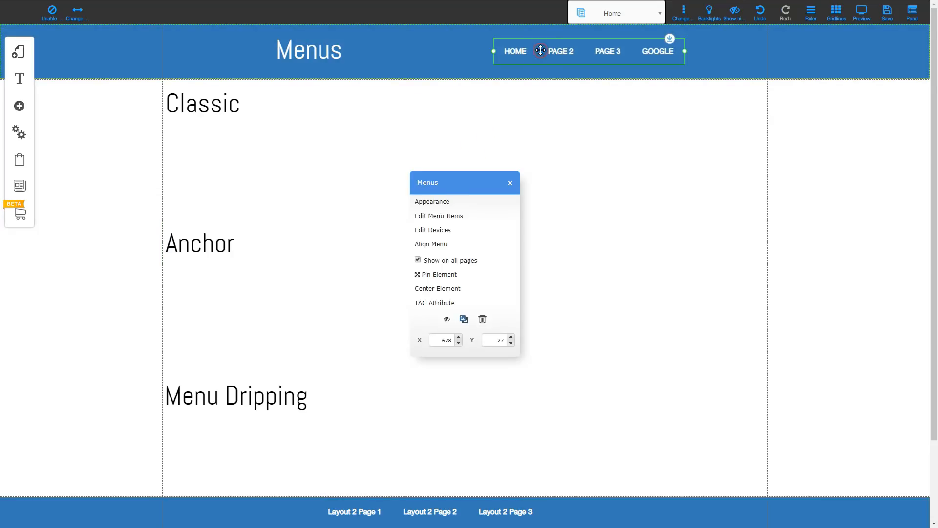
pyautogui.click(436, 216)
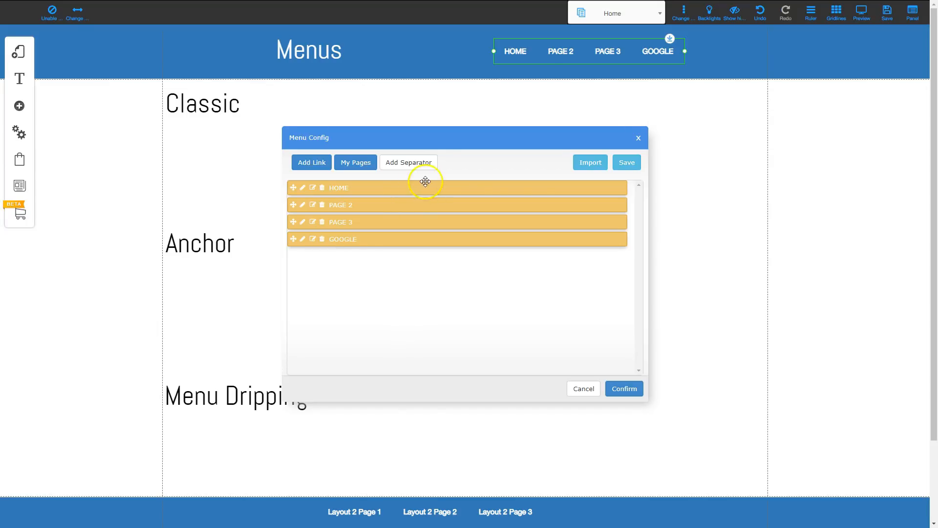
pyautogui.click(628, 163)
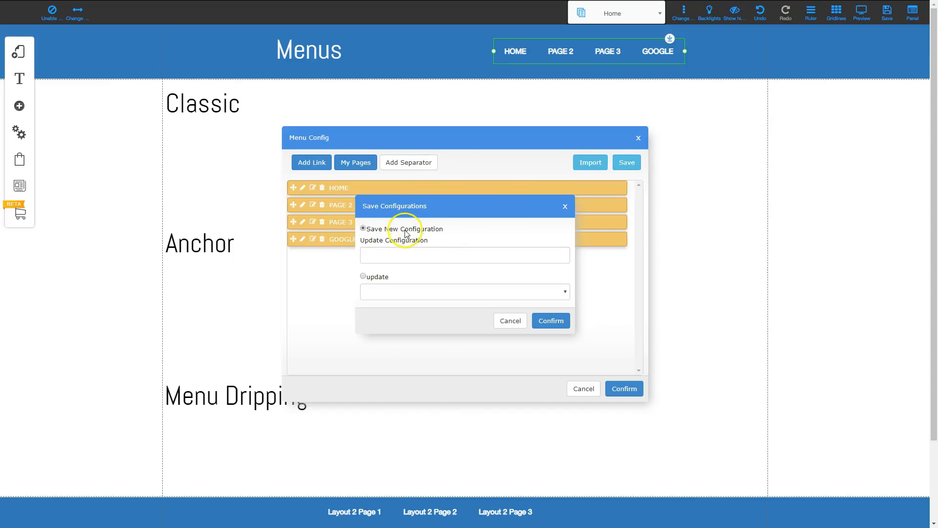
pyautogui.click(382, 255)
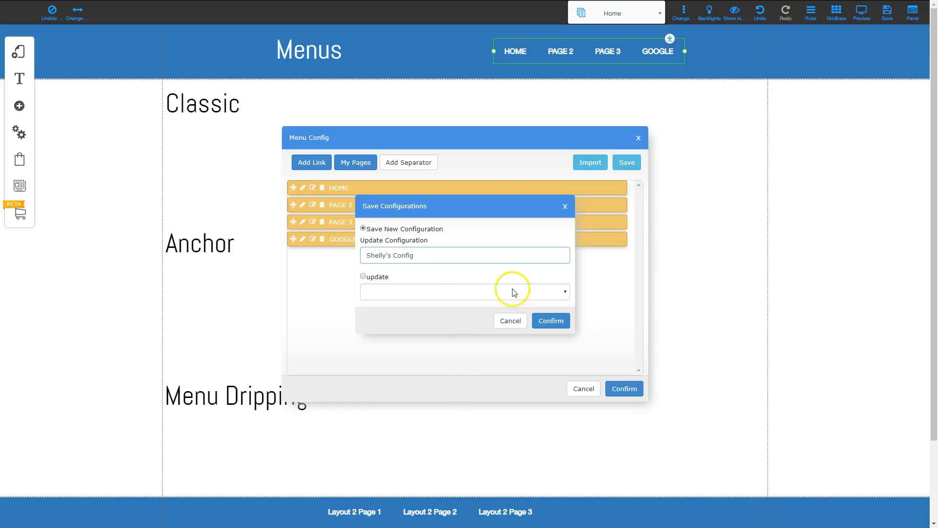
pyautogui.click(548, 321)
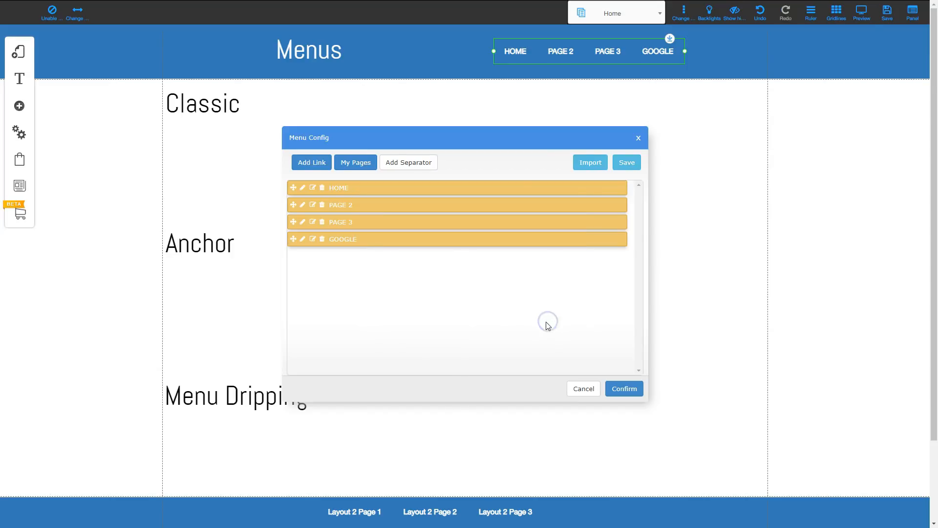
# Step: Confirm the header menu's items and place a new menu in the first Classic design on the page, at about X 747, Y 207
pyautogui.click(624, 389)
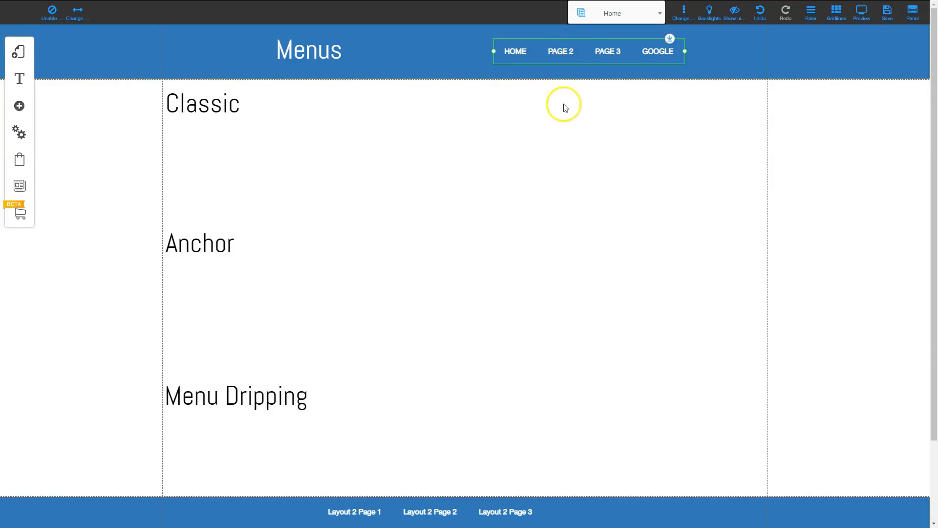
pyautogui.moveTo(515, 354); pyautogui.dragTo(414, 189)
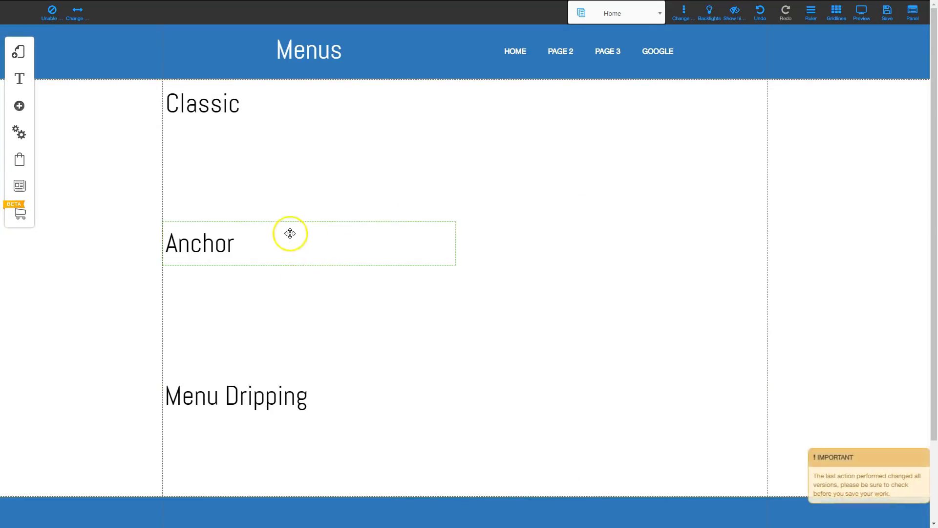
pyautogui.click(20, 105)
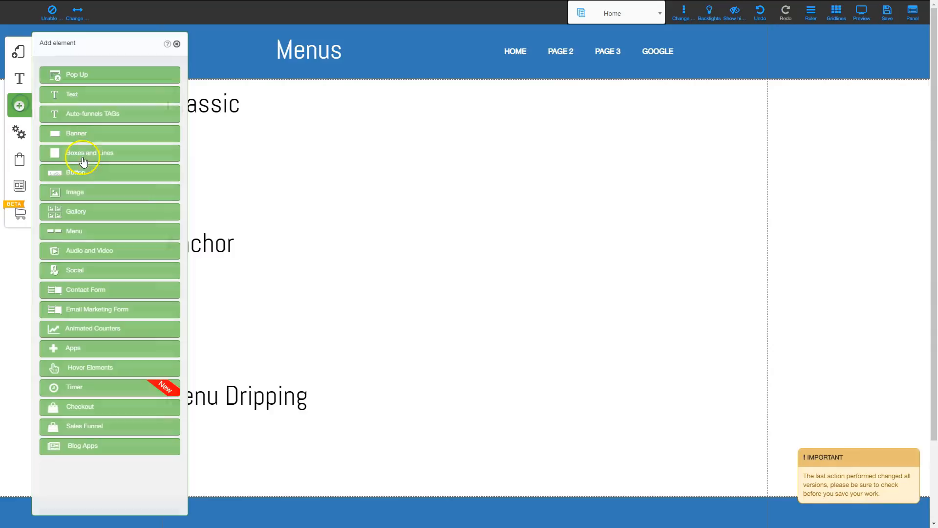
pyautogui.click(72, 231)
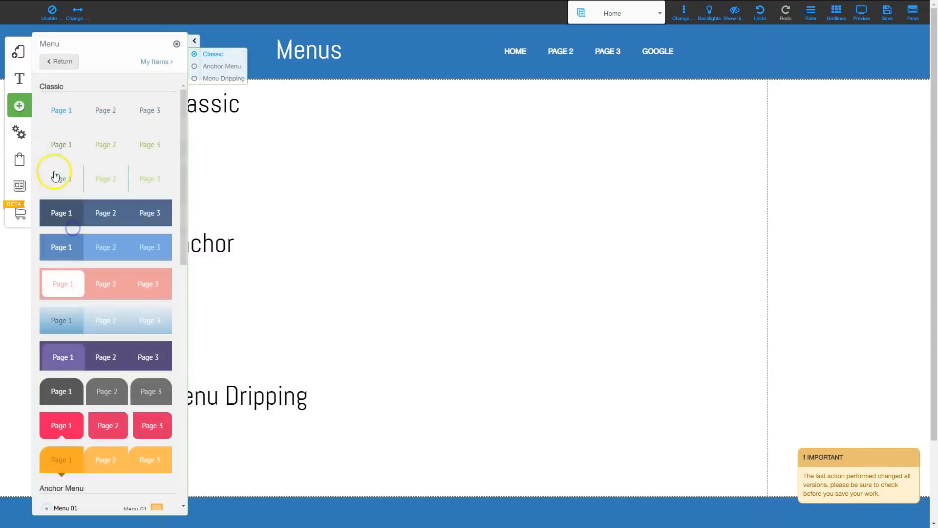
pyautogui.moveTo(76, 113); pyautogui.dragTo(373, 235)
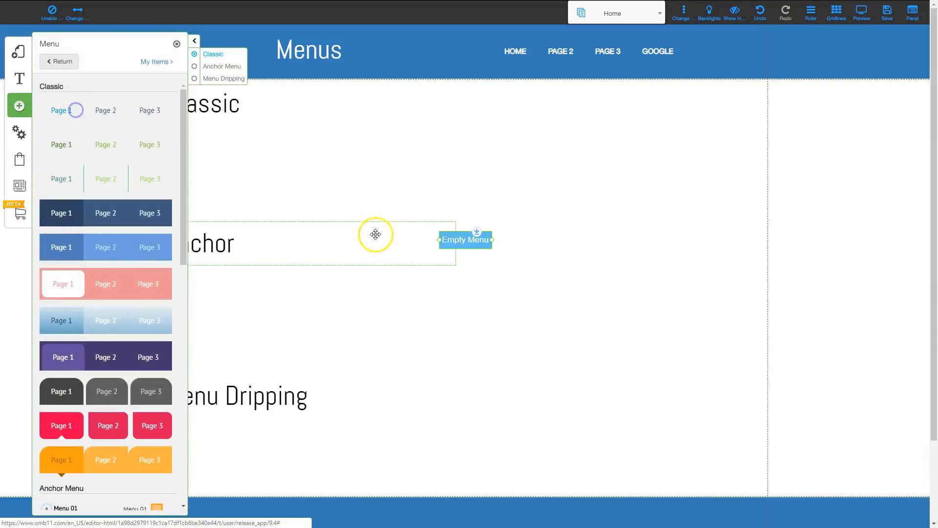
pyautogui.click(176, 42)
pyautogui.moveTo(469, 241); pyautogui.dragTo(557, 192)
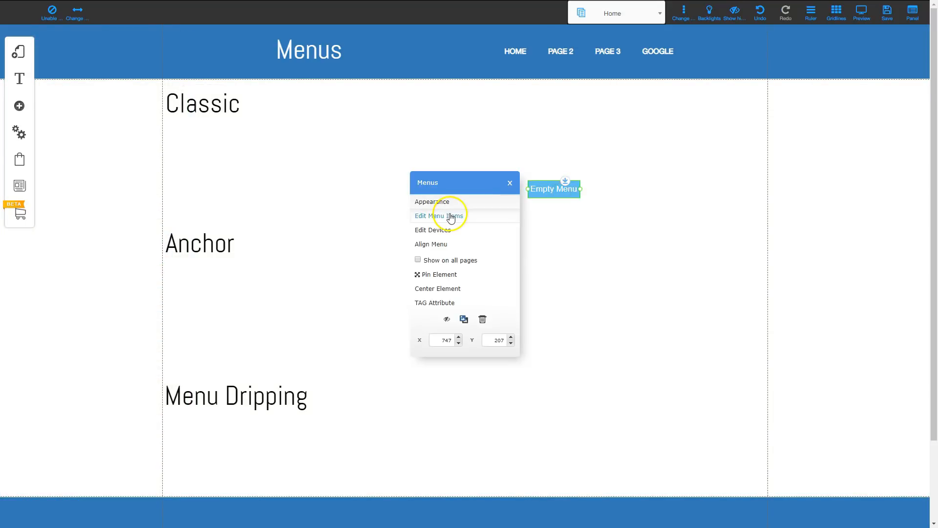
# Step: Fill the empty menu by importing the saved configuration, and move it under the Classic heading to about X 485, Y 127
pyautogui.click(450, 218)
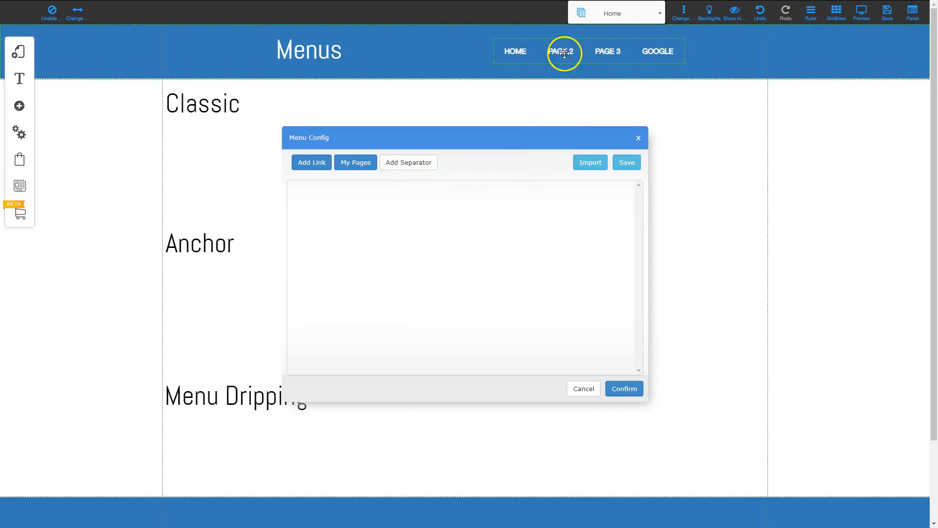
pyautogui.click(587, 165)
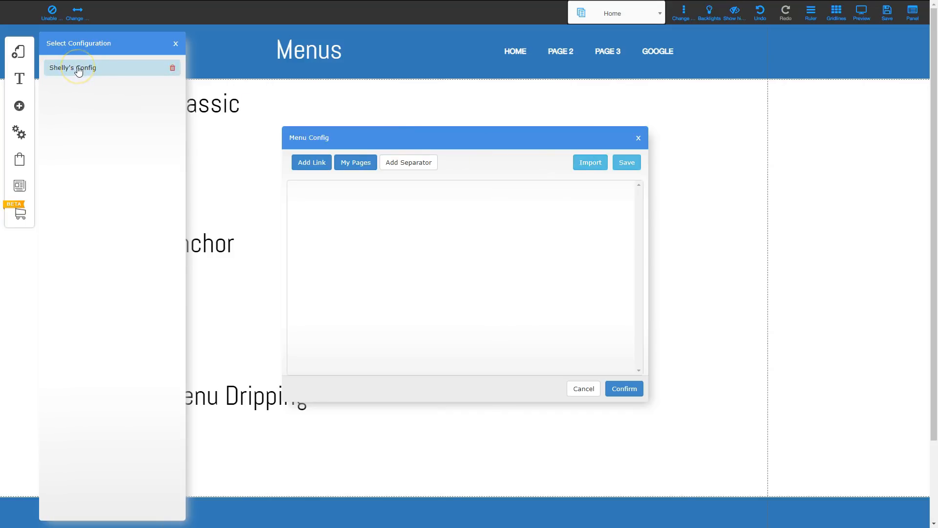
pyautogui.click(78, 70)
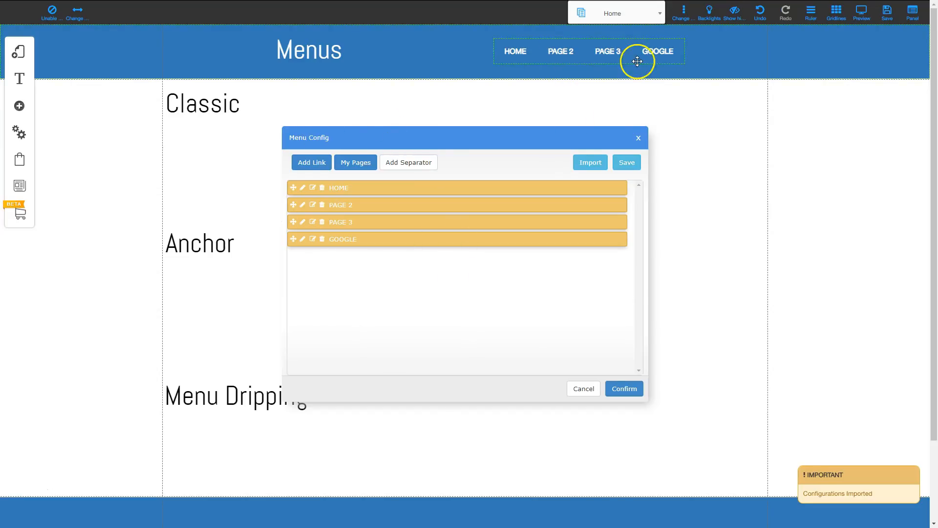
pyautogui.click(624, 388)
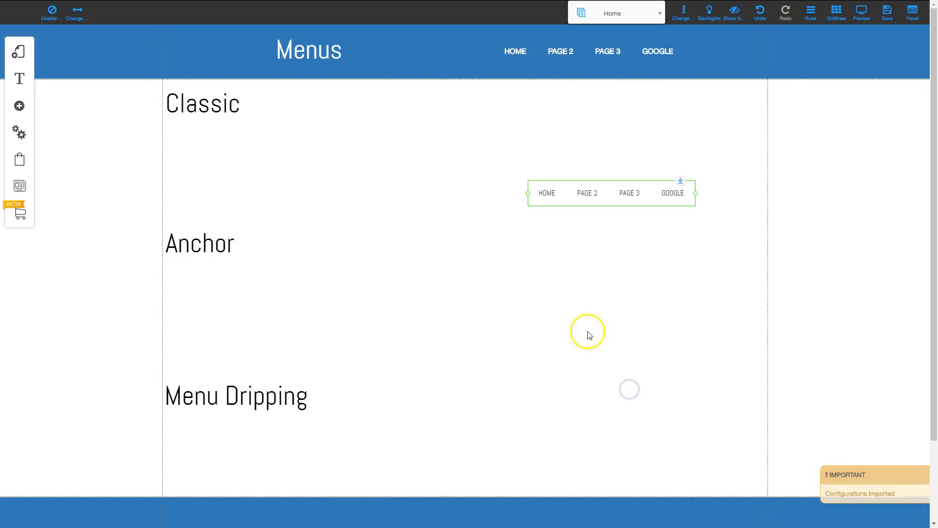
pyautogui.moveTo(605, 194); pyautogui.dragTo(477, 156)
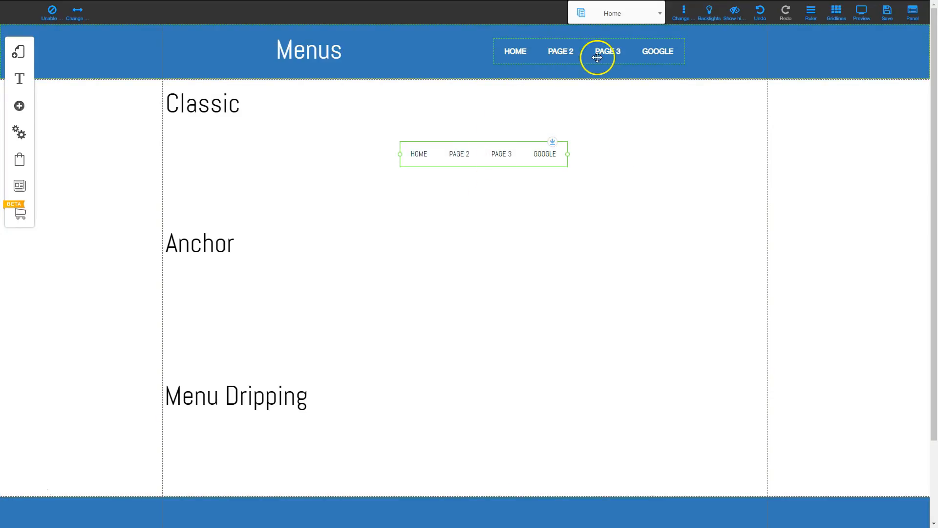
# Step: Check which style is applied to the menu under the Classic heading
pyautogui.click(461, 158)
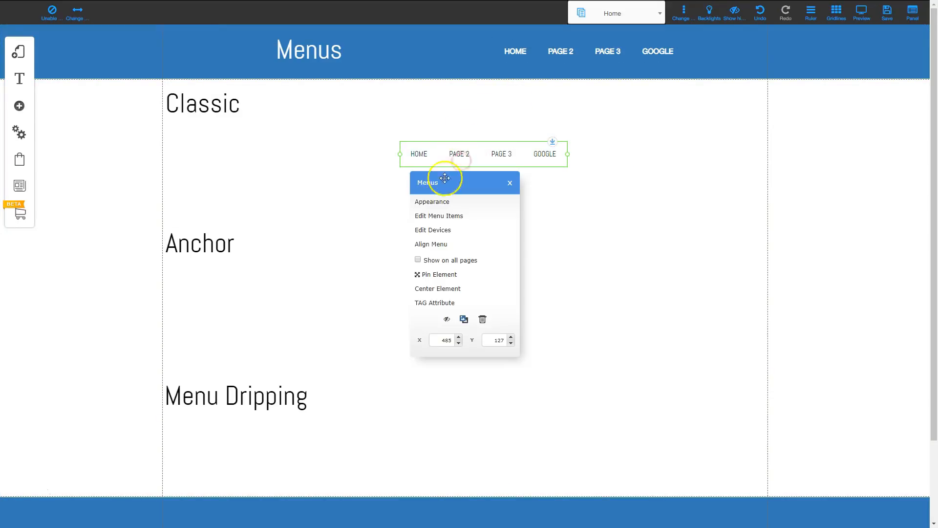
pyautogui.click(440, 202)
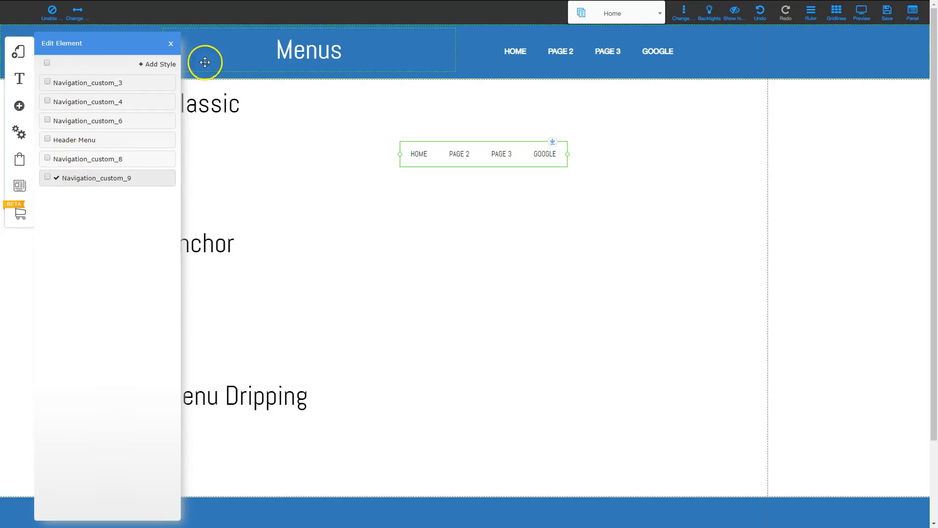
pyautogui.click(172, 44)
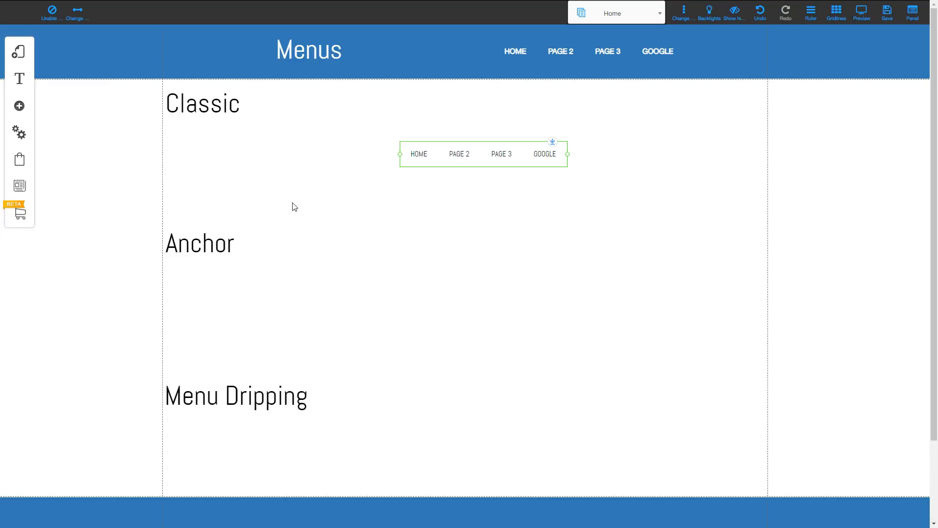
pyautogui.click(523, 150)
pyautogui.click(569, 53)
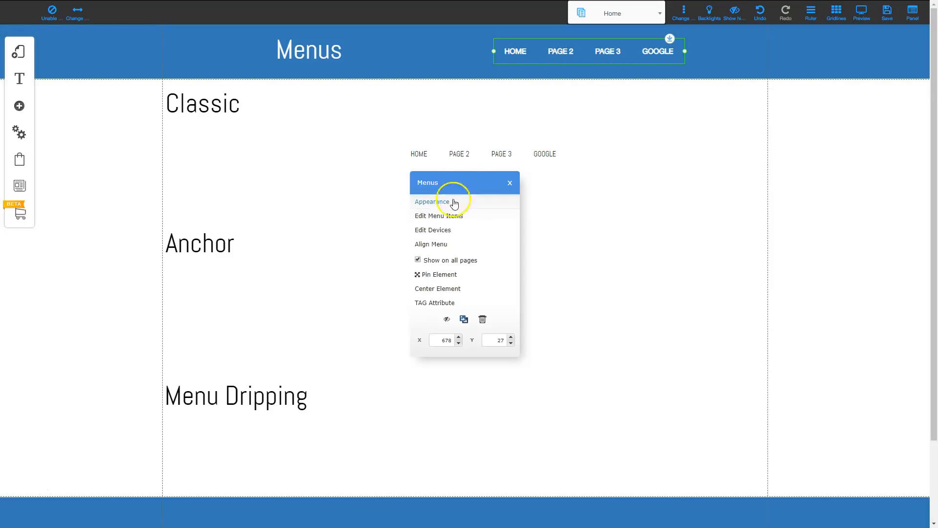
pyautogui.click(448, 216)
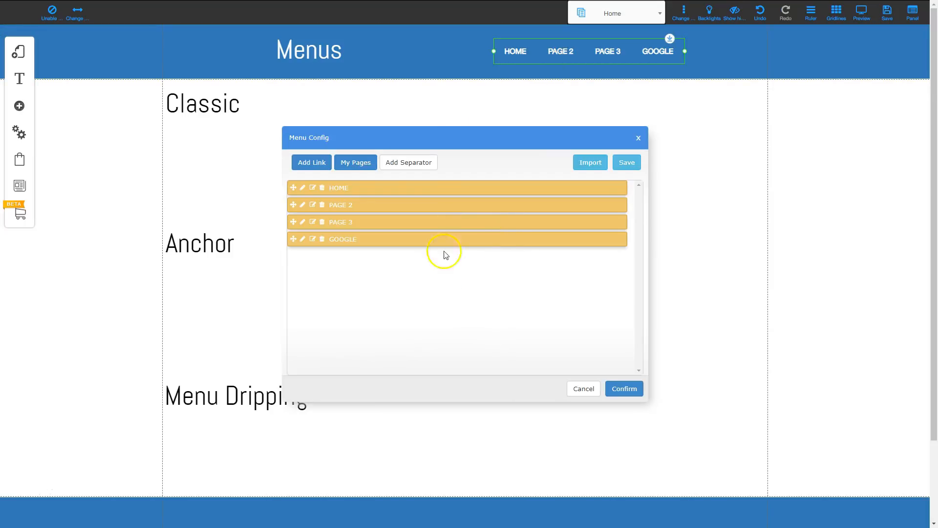
pyautogui.click(314, 166)
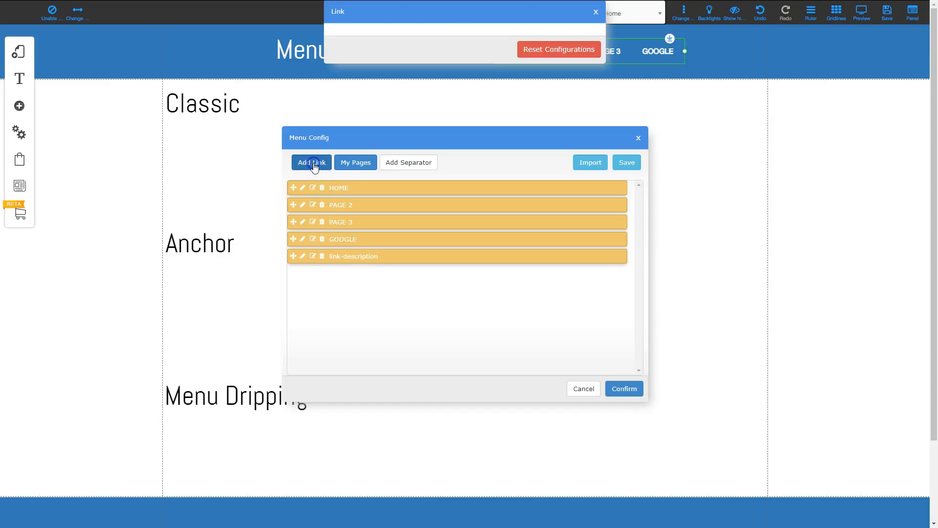
pyautogui.click(505, 37)
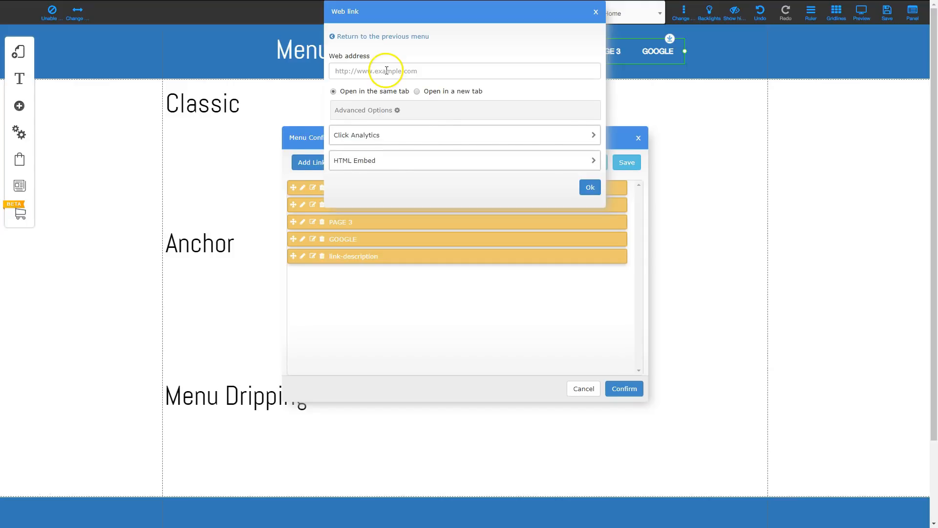
pyautogui.click(387, 71)
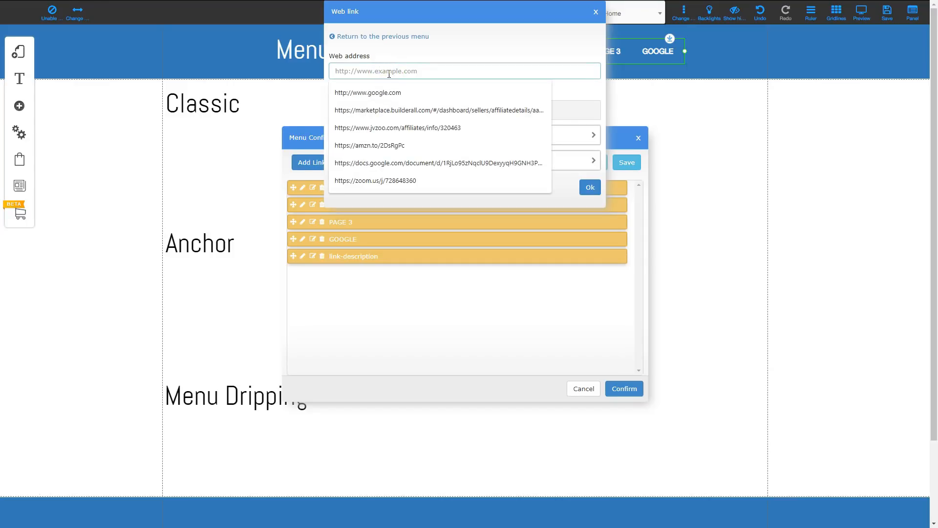
pyautogui.write('http')
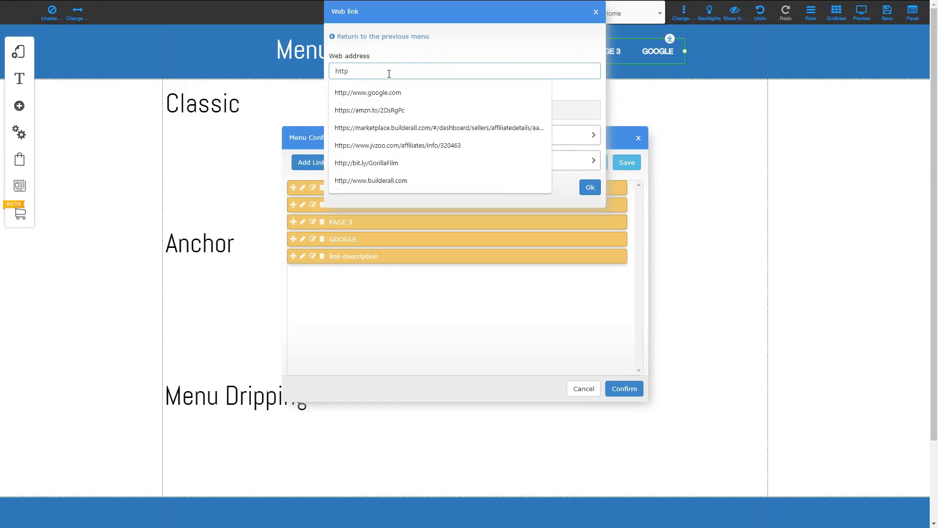
pyautogui.write('://')
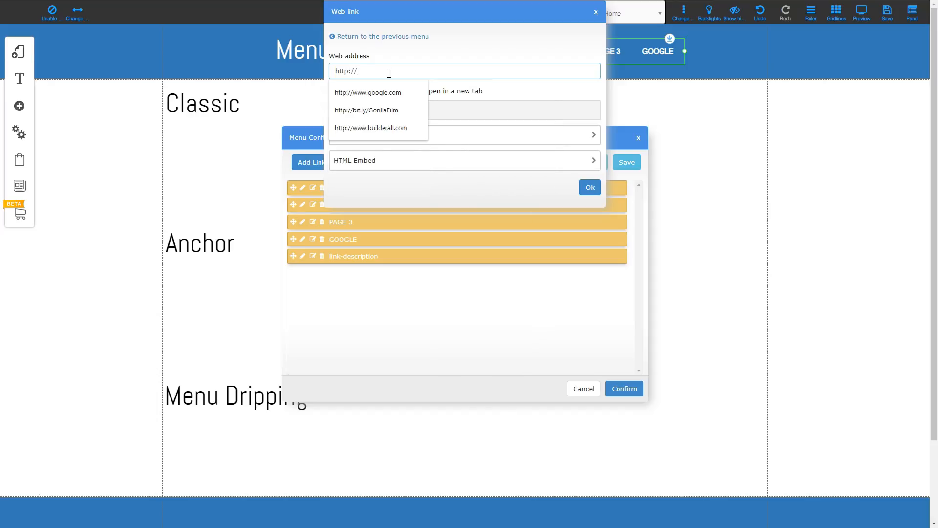
pyautogui.write('www.ama')
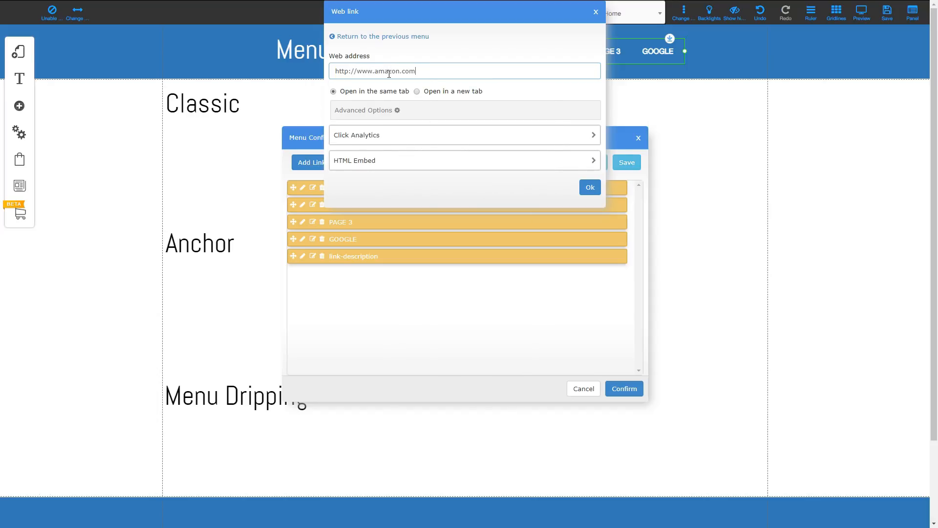
pyautogui.write('zon.com')
pyautogui.click(417, 91)
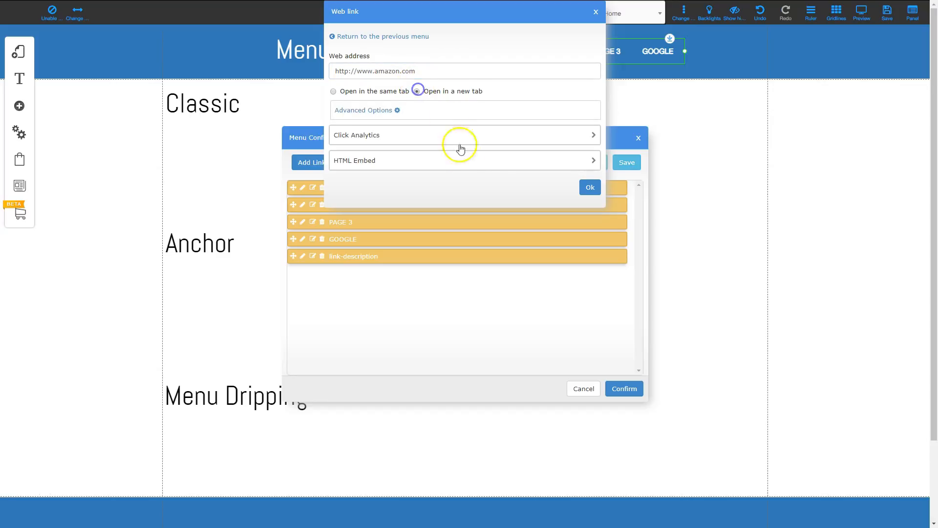
pyautogui.click(589, 188)
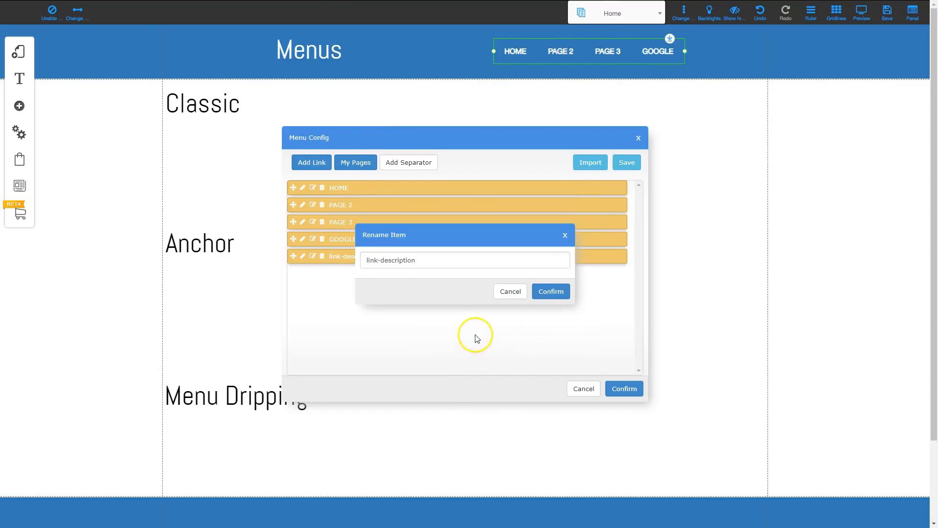
# Step: Name the new header menu link "Amazon" and apply the menu items
pyautogui.moveTo(422, 258); pyautogui.dragTo(335, 266)
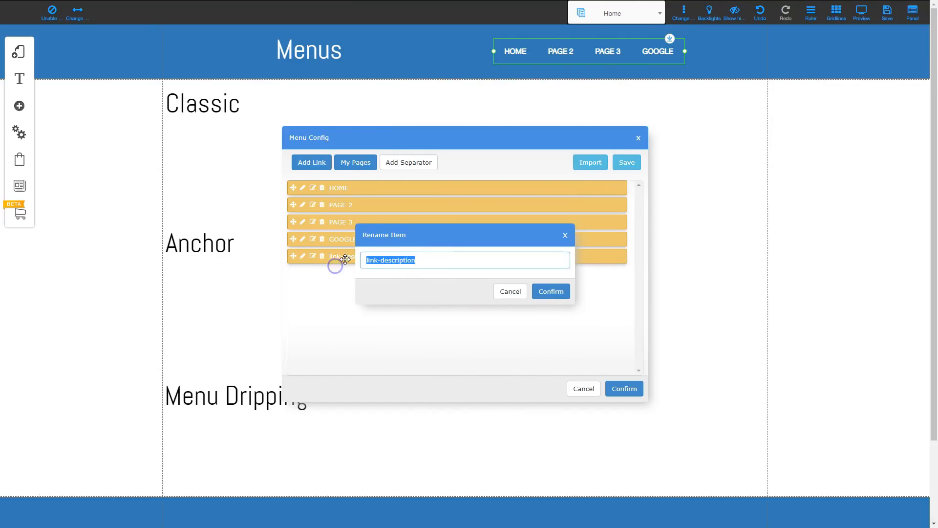
pyautogui.write('Amazon')
pyautogui.click(549, 291)
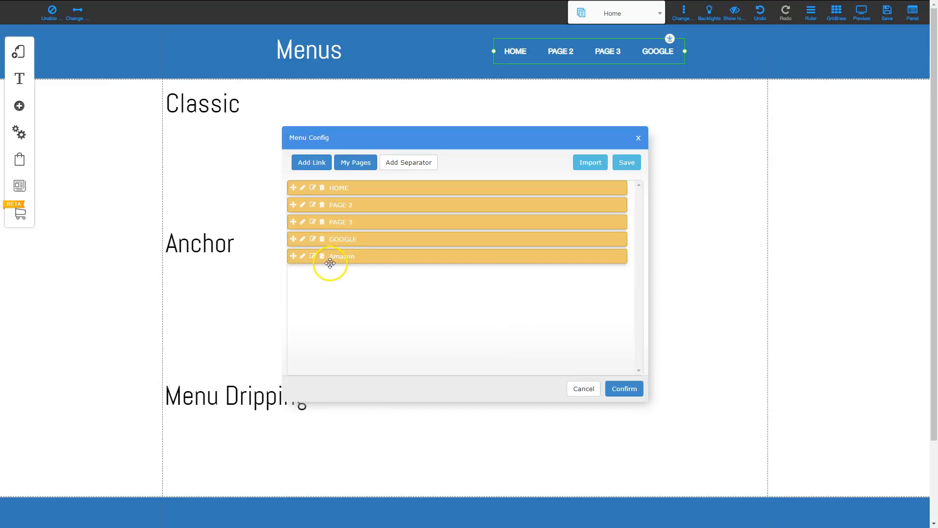
pyautogui.click(624, 388)
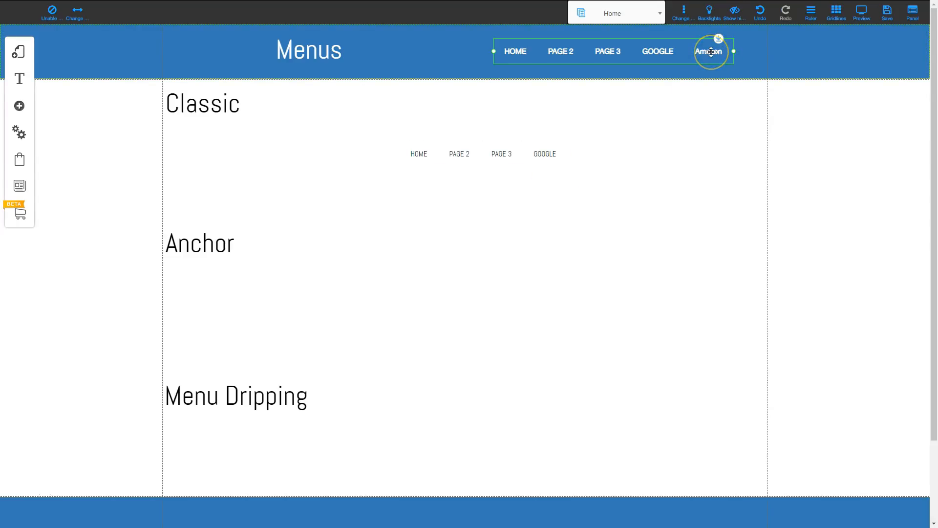
# Step: Update the existing saved menu configuration with the header menu's current items
pyautogui.click(639, 51)
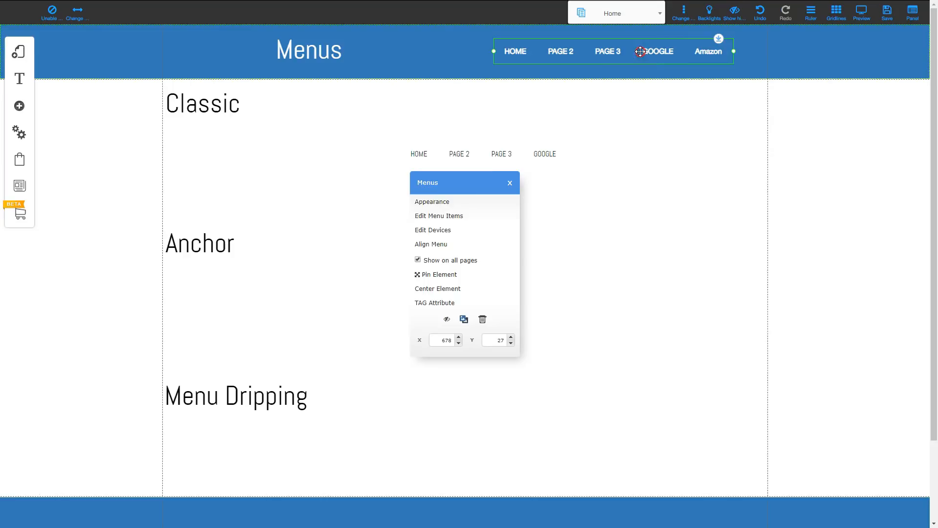
pyautogui.click(455, 215)
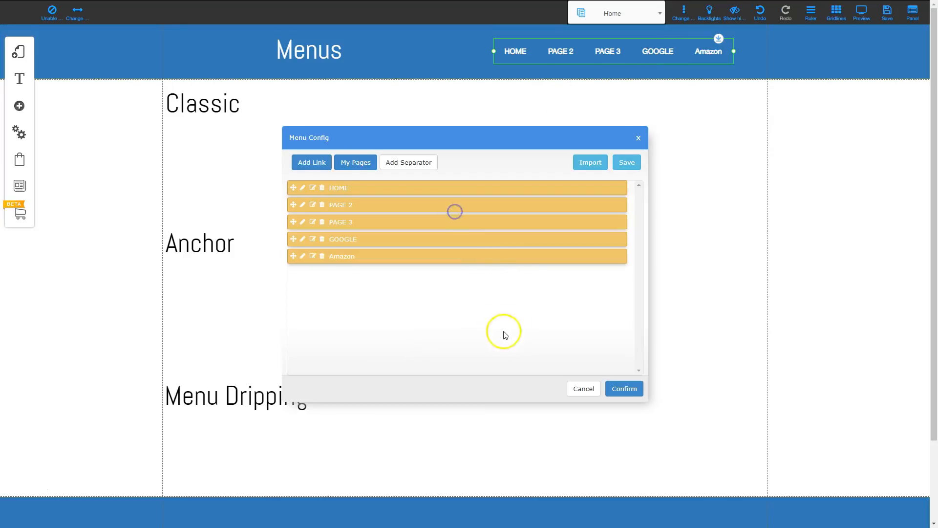
pyautogui.click(625, 163)
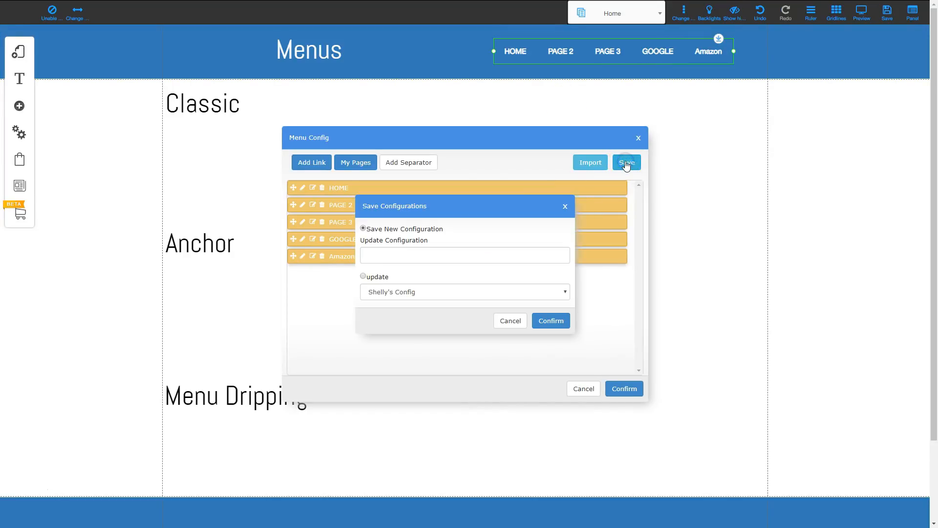
pyautogui.click(362, 277)
pyautogui.click(550, 322)
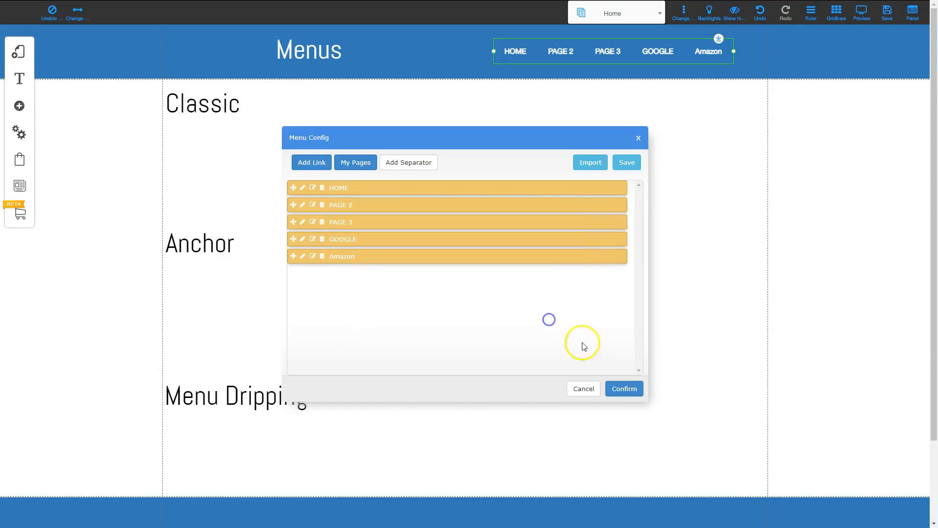
pyautogui.click(623, 389)
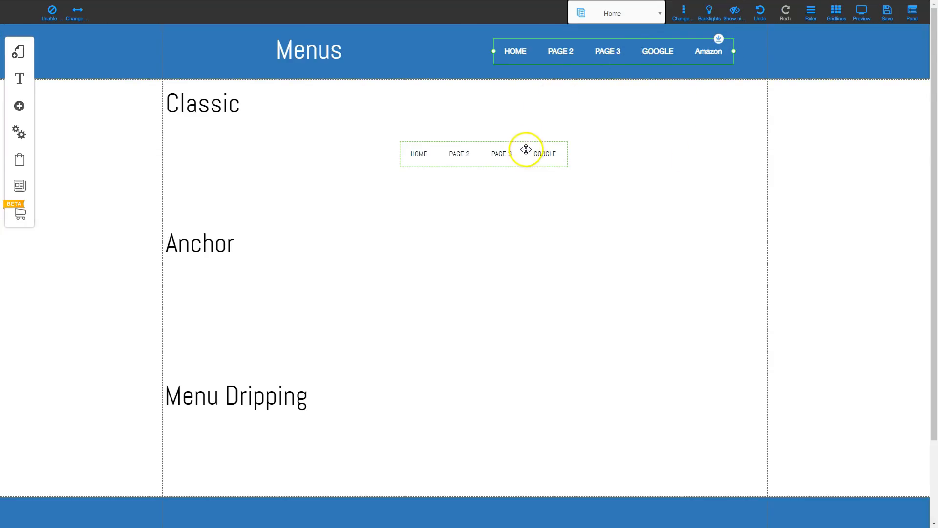
# Step: Import the saved menu configuration into the Classic menu's items, apply it, and align the menu beneath the start of the Classic heading
pyautogui.click(503, 158)
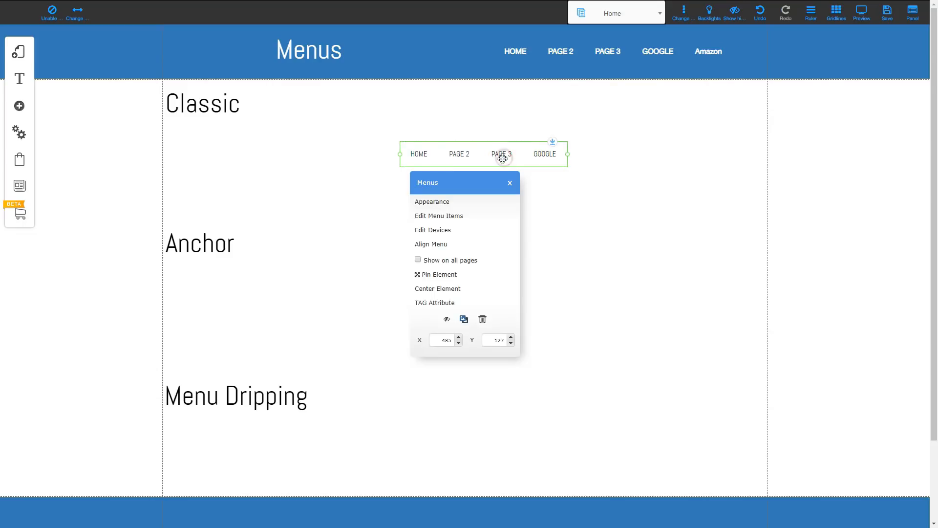
pyautogui.click(450, 216)
pyautogui.click(583, 166)
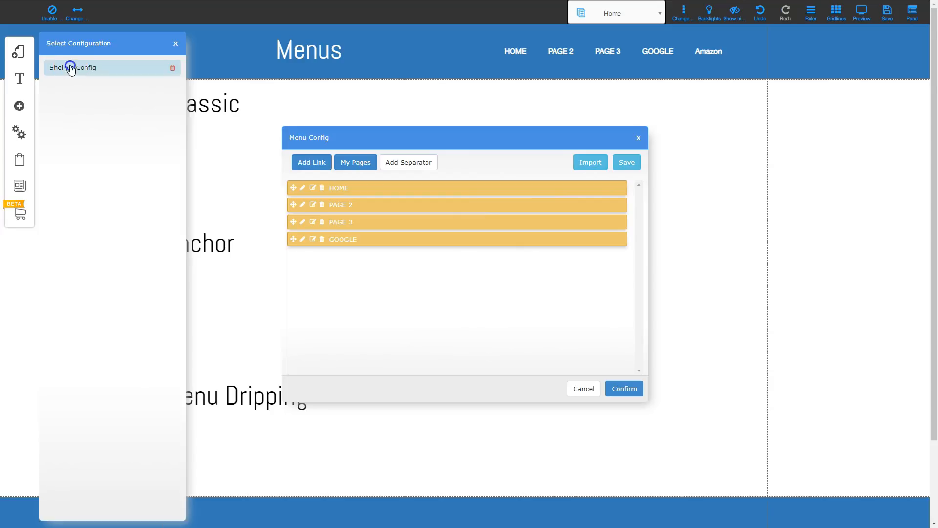
pyautogui.click(71, 68)
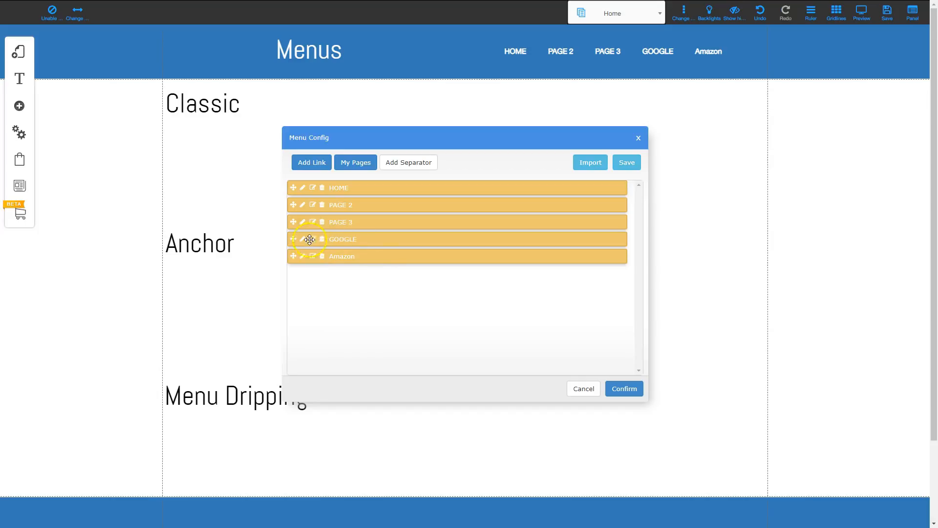
pyautogui.click(622, 390)
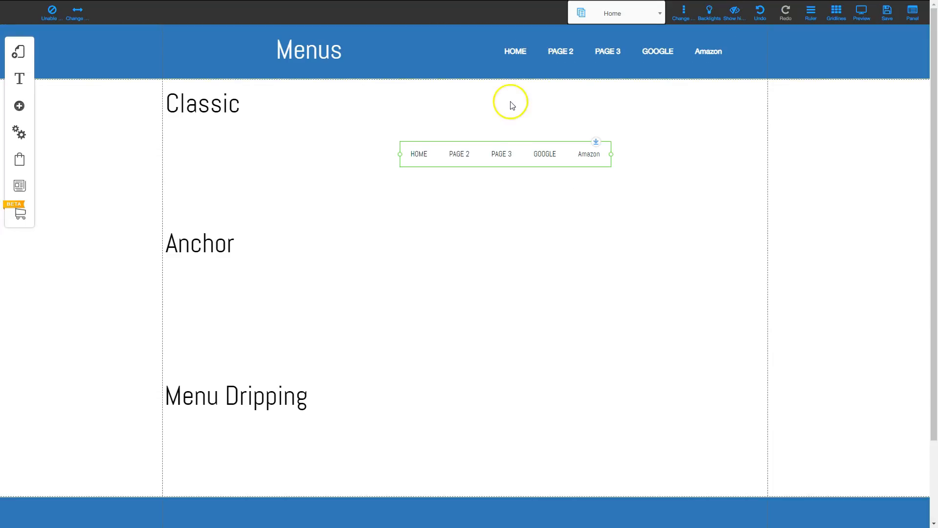
pyautogui.moveTo(552, 50); pyautogui.dragTo(258, 152)
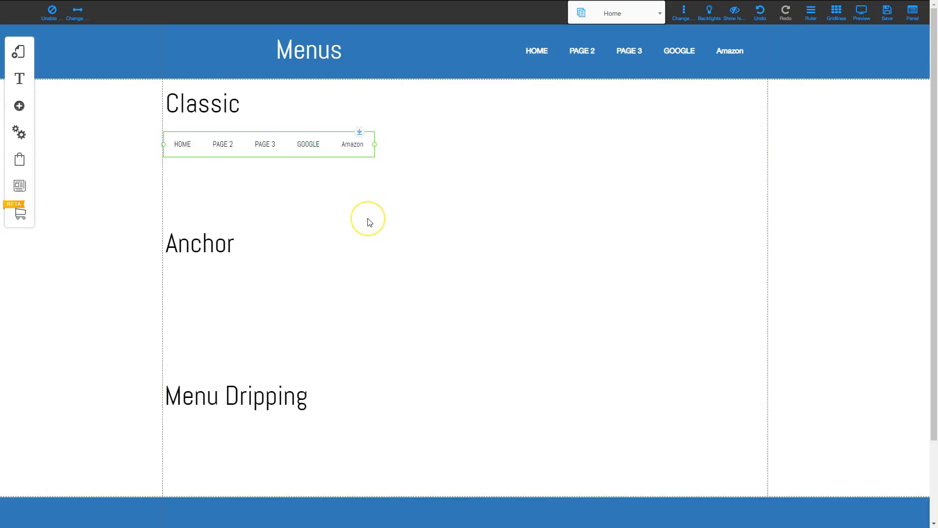
# Step: Add a new custom style for the Classic menu, titled with the owner's name followed by "Style", and apply it to the menu
pyautogui.click(268, 145)
pyautogui.click(433, 202)
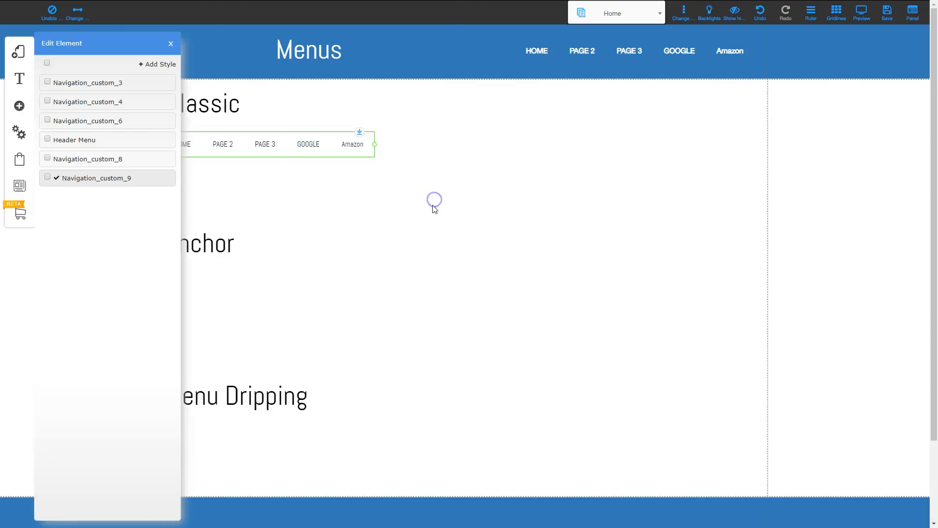
pyautogui.click(157, 65)
pyautogui.click(244, 82)
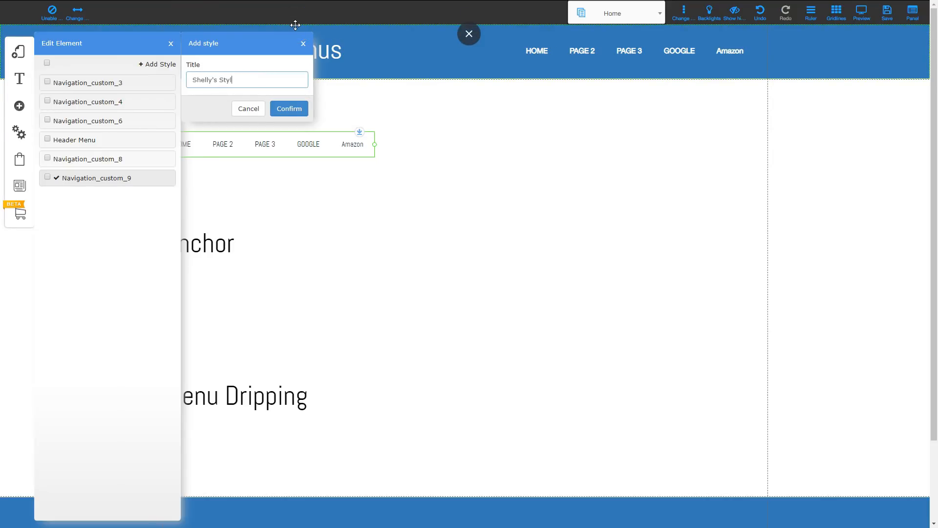
pyautogui.click(295, 105)
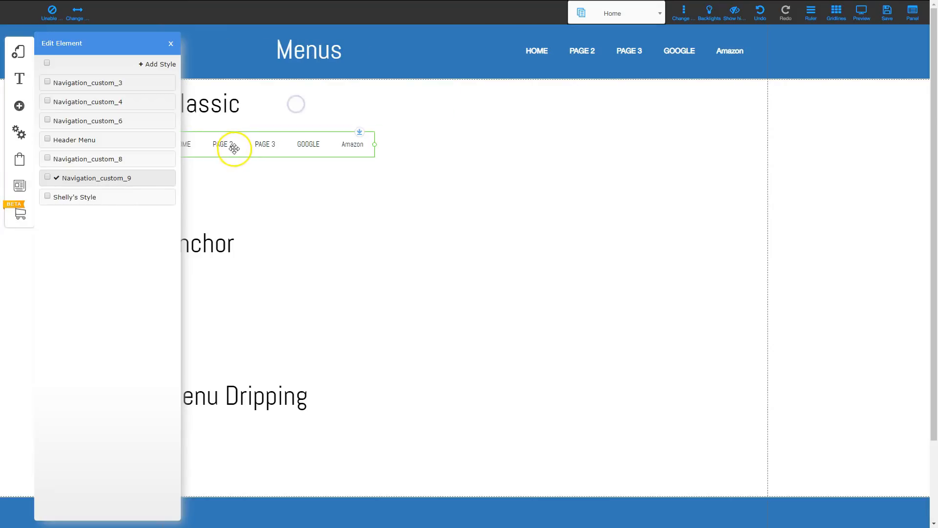
pyautogui.click(70, 198)
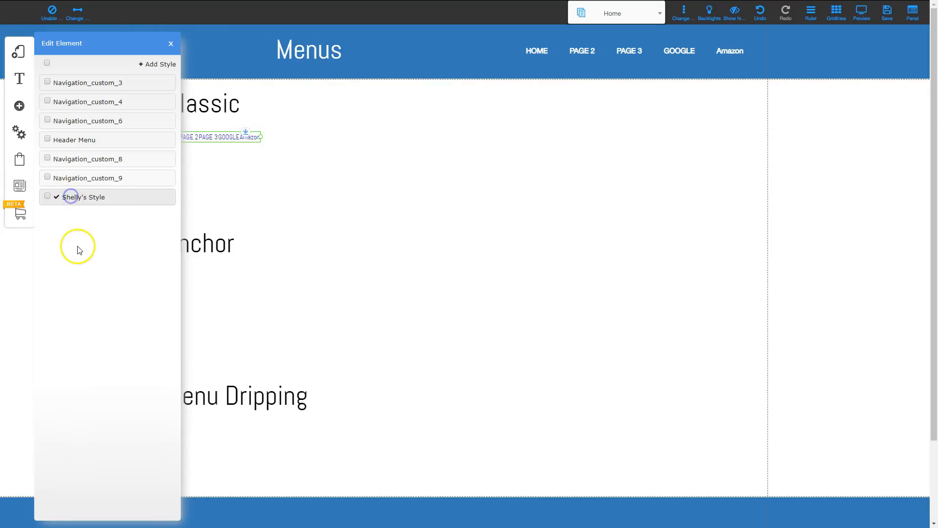
# Step: Give the Classic menu's new style the solid block layout and move the menu rightward on the page
pyautogui.click(148, 197)
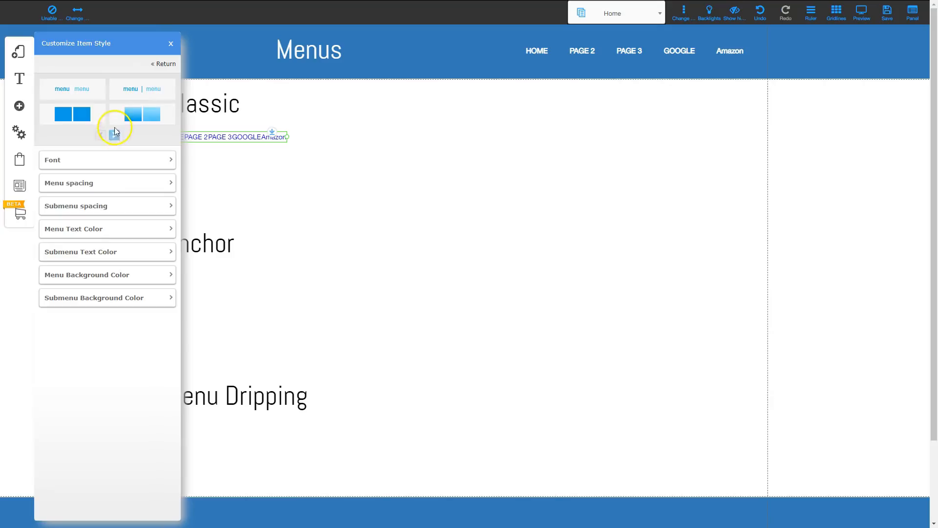
pyautogui.click(67, 116)
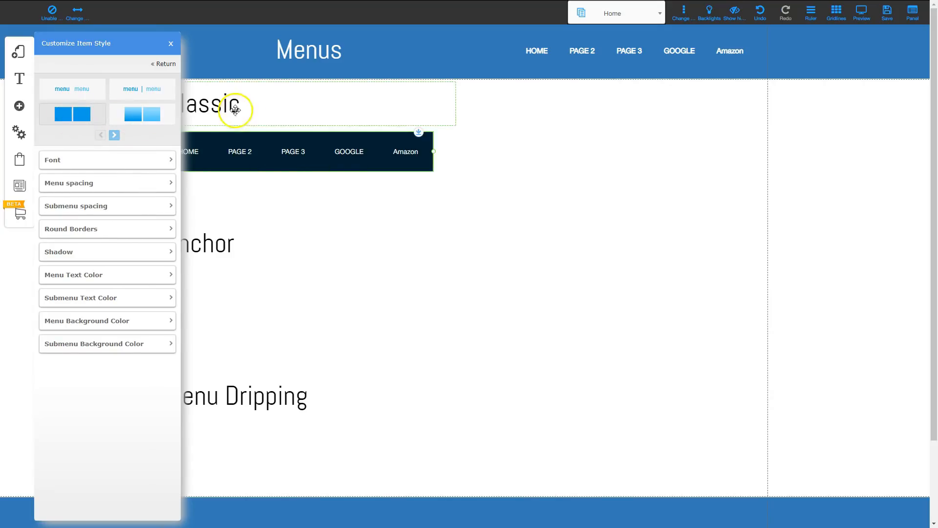
pyautogui.moveTo(257, 150); pyautogui.dragTo(347, 150)
pyautogui.click(62, 194)
# Step: Set the item spacing in the Classic menu's style to 9px
pyautogui.click(331, 146)
pyautogui.click(440, 207)
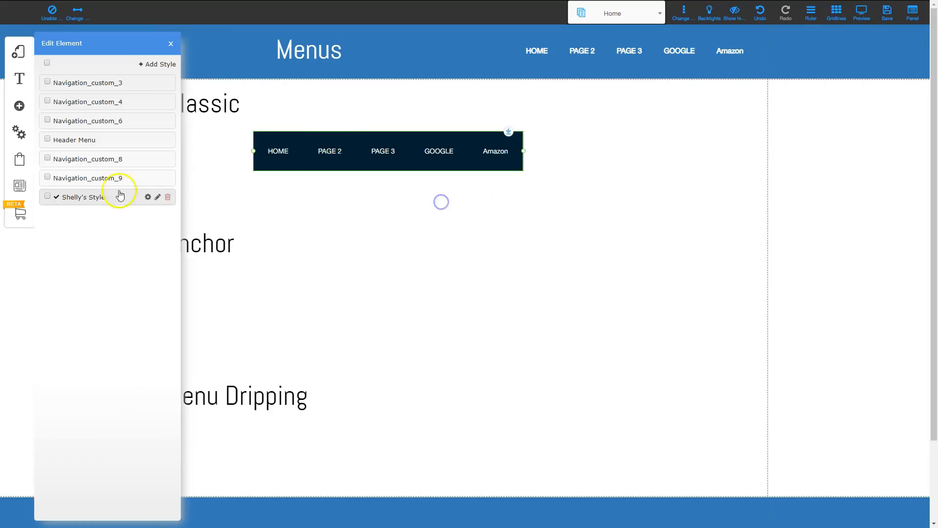
pyautogui.click(148, 198)
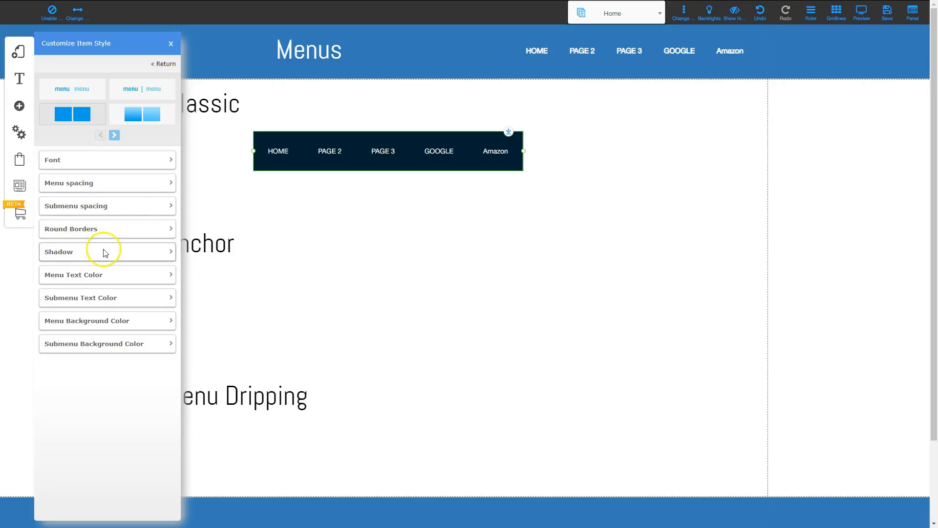
pyautogui.click(89, 182)
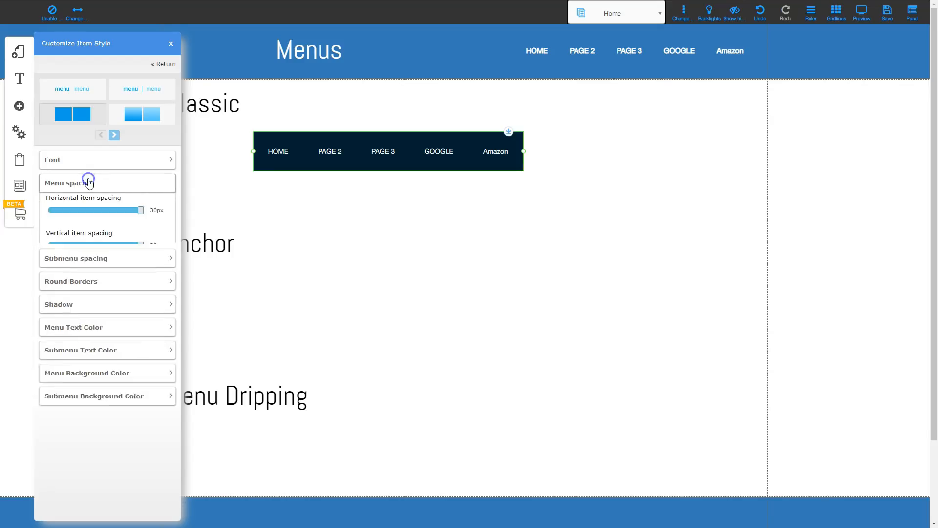
pyautogui.moveTo(53, 284)
pyautogui.mouseDown()
pyautogui.moveTo(39, 284)
pyautogui.moveTo(115, 287)
pyautogui.moveTo(61, 287)
pyautogui.mouseUp()
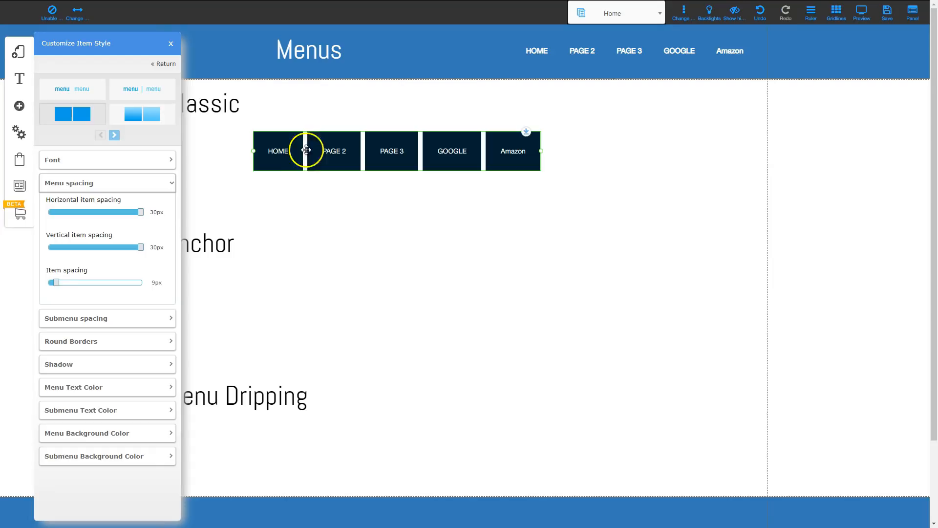
# Step: Round the top corners of the Classic menu's items, setting both top border radii to 50
pyautogui.click(62, 344)
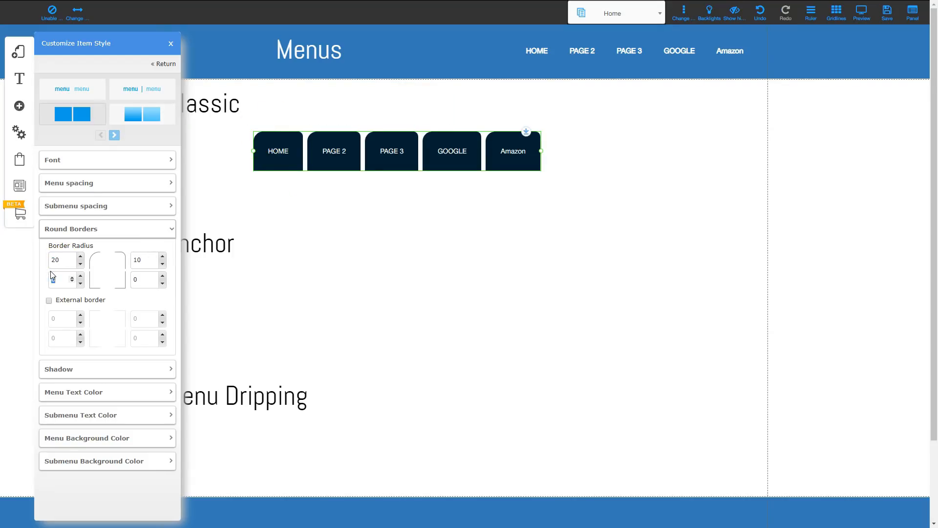
pyautogui.click(438, 201)
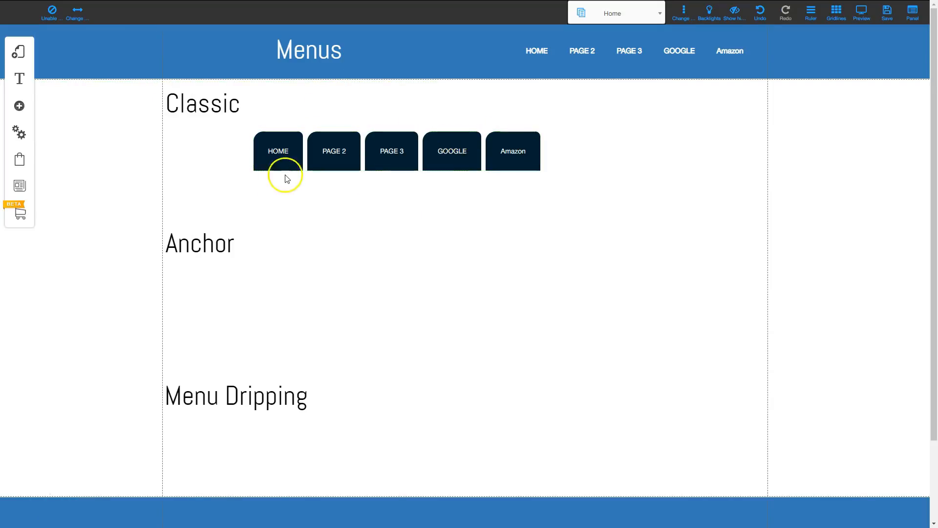
pyautogui.click(396, 154)
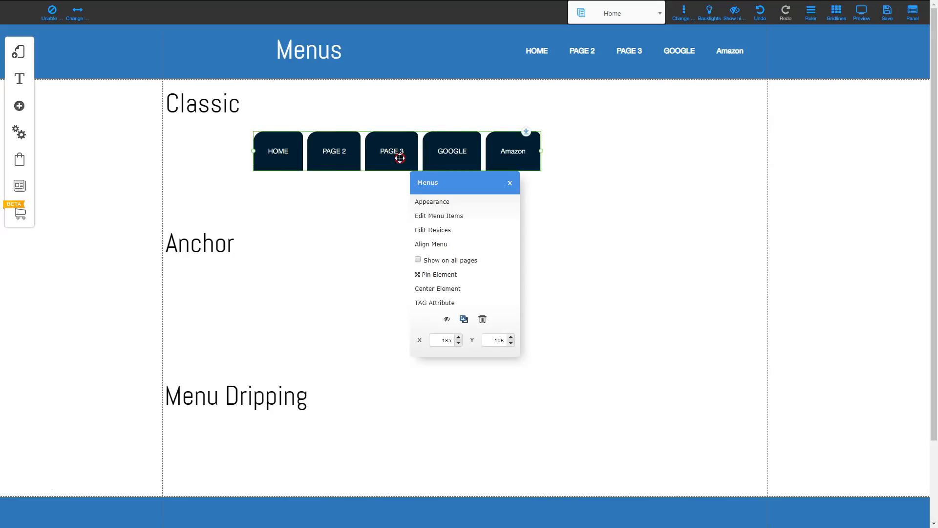
pyautogui.click(442, 203)
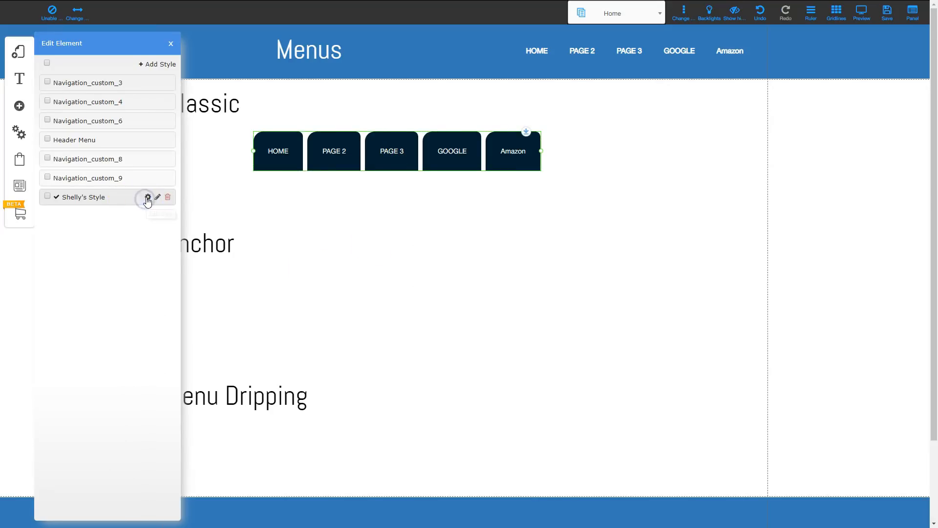
pyautogui.click(148, 198)
pyautogui.click(79, 229)
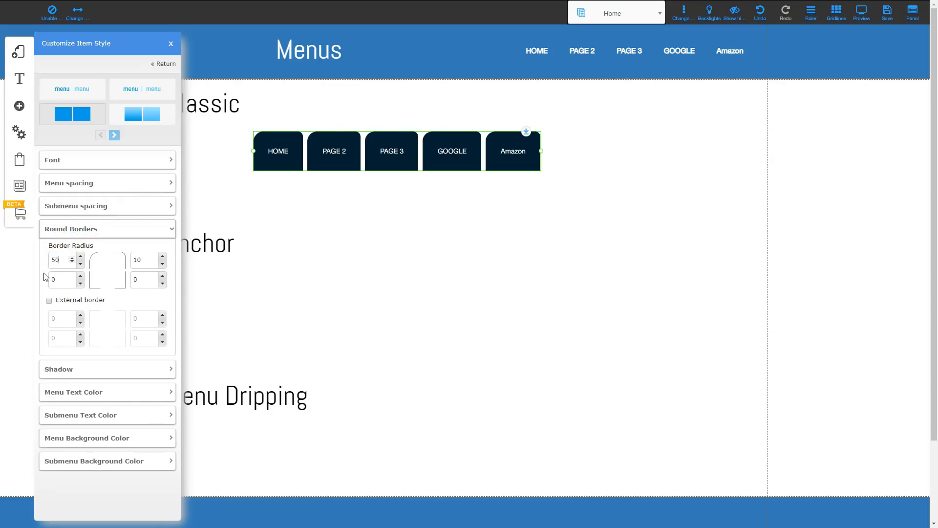
pyautogui.press('Tab')
pyautogui.press('Tab')
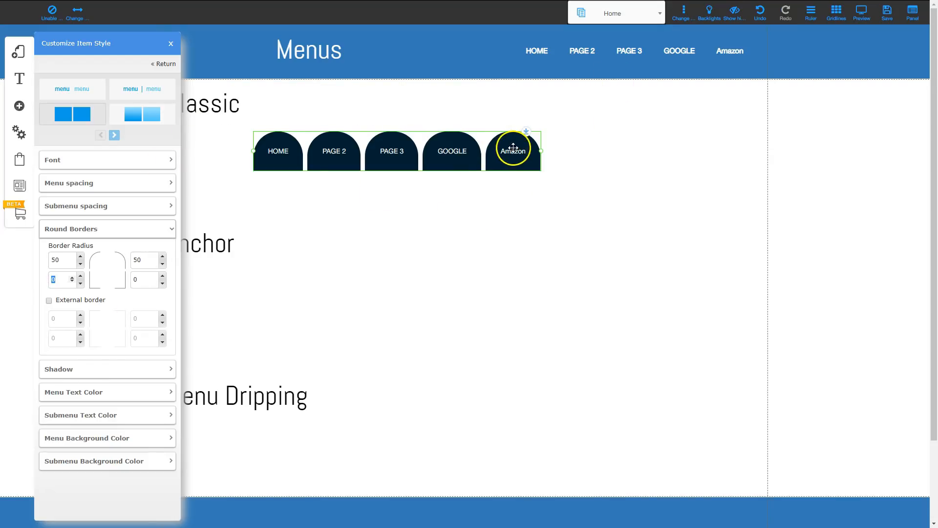
# Step: Enable the shadow in the Classic menu's style and look through the other layout presets
pyautogui.click(85, 369)
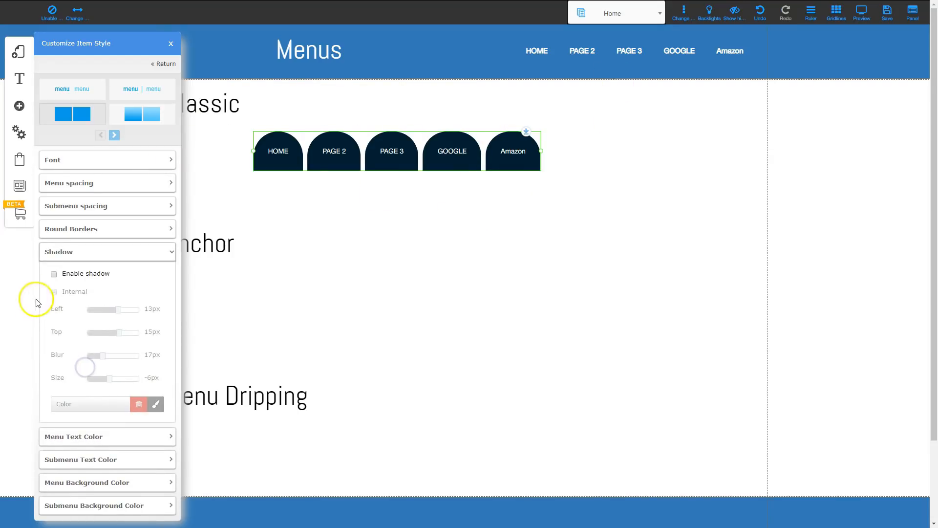
pyautogui.click(54, 274)
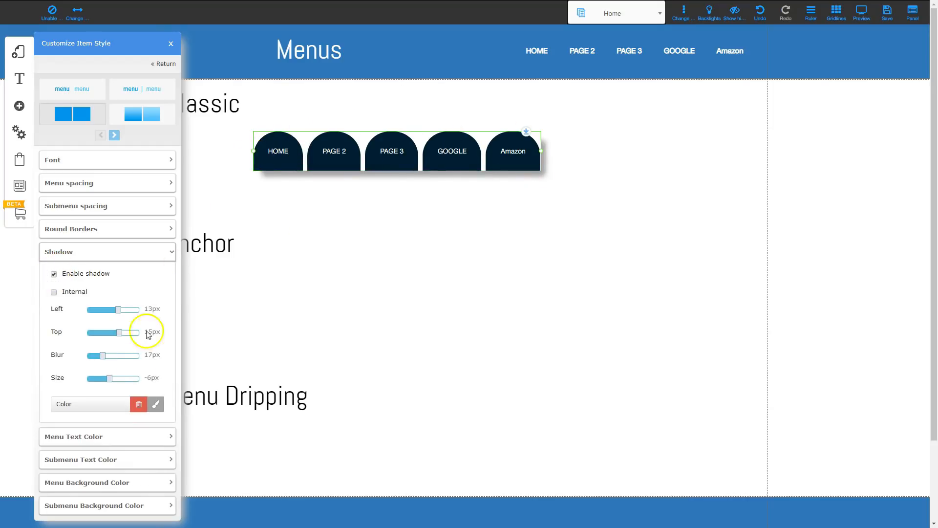
pyautogui.click(82, 258)
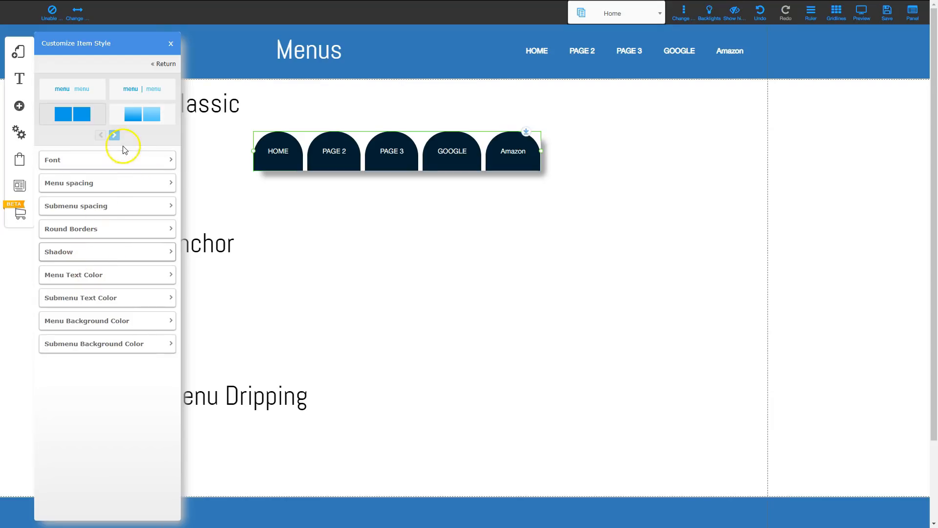
pyautogui.click(114, 135)
pyautogui.click(73, 115)
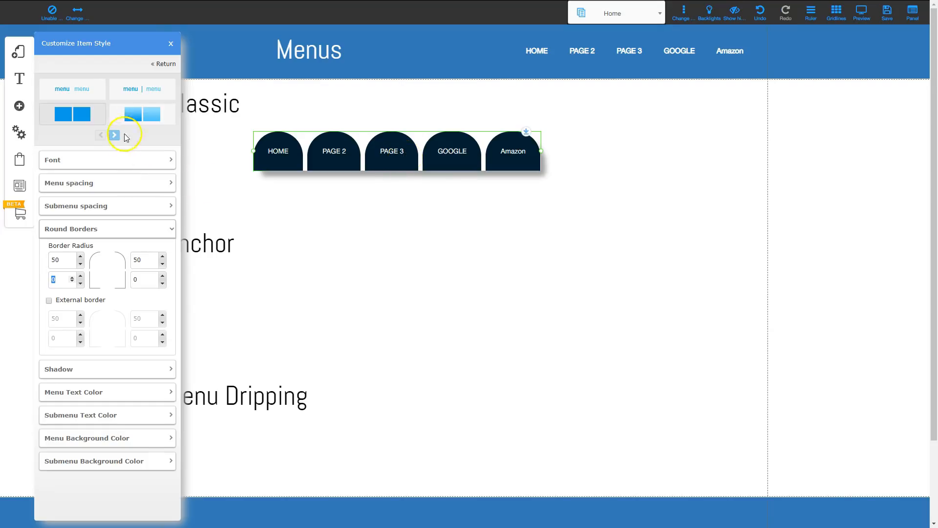
pyautogui.click(171, 43)
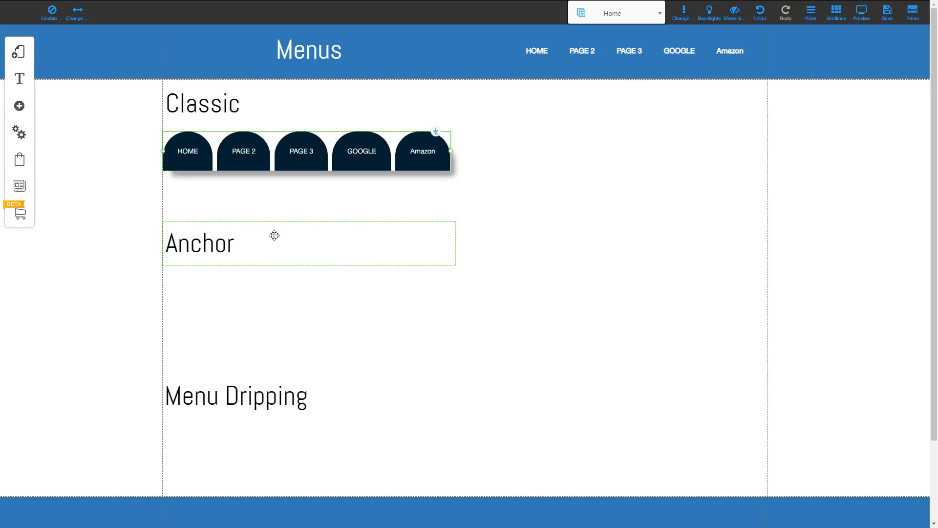
# Step: Add a separator named "WEBSITES" to the Classic menu's items
pyautogui.click(283, 155)
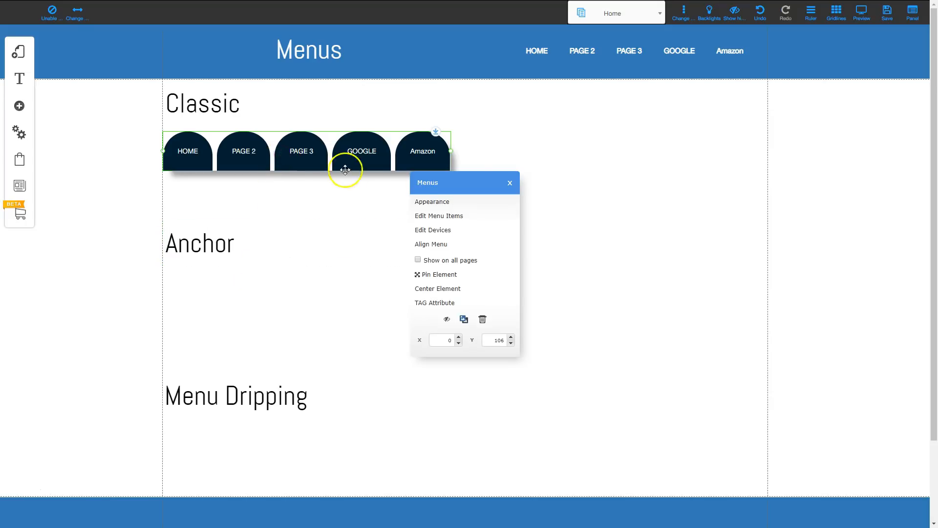
pyautogui.click(447, 215)
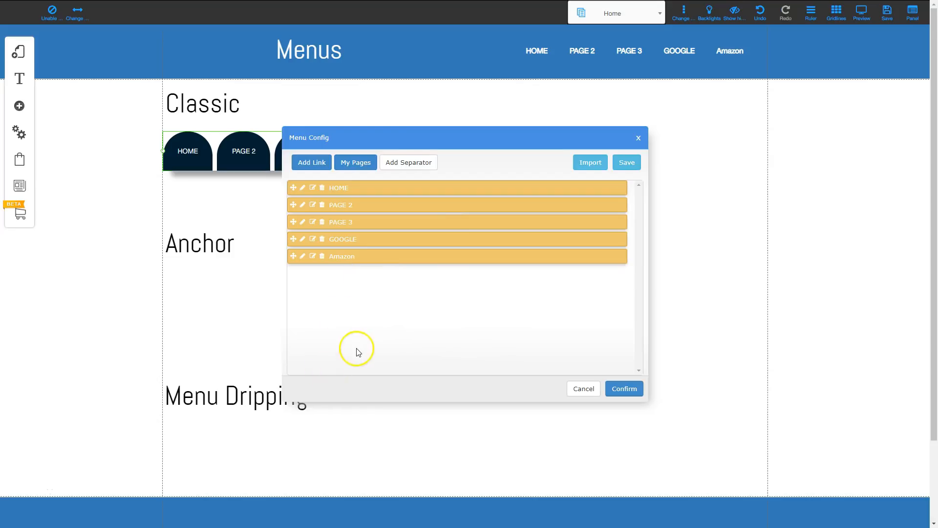
pyautogui.click(410, 165)
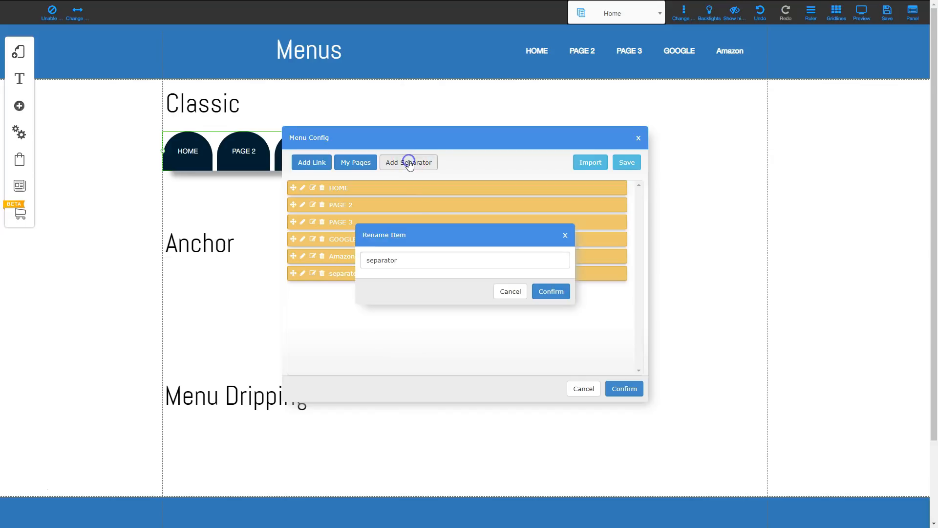
pyautogui.moveTo(402, 260); pyautogui.dragTo(361, 265)
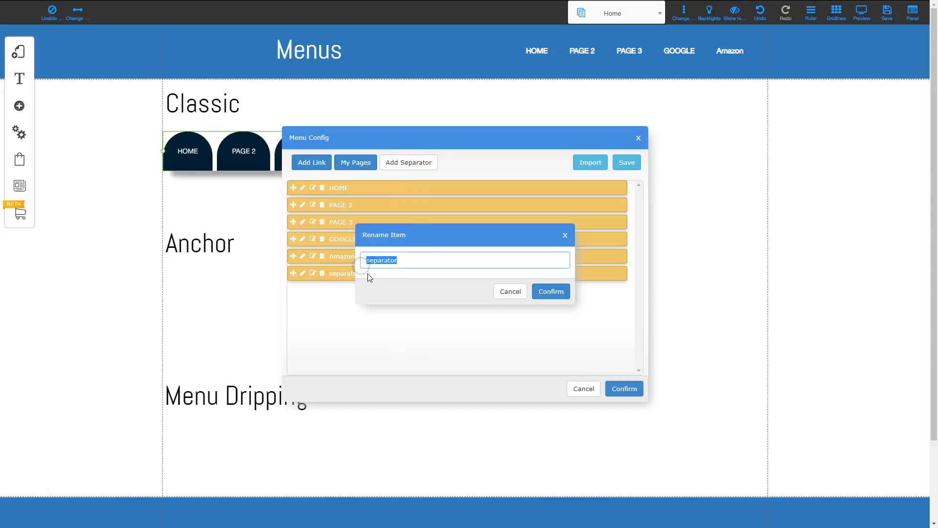
pyautogui.write('WEBSITES')
pyautogui.click(551, 293)
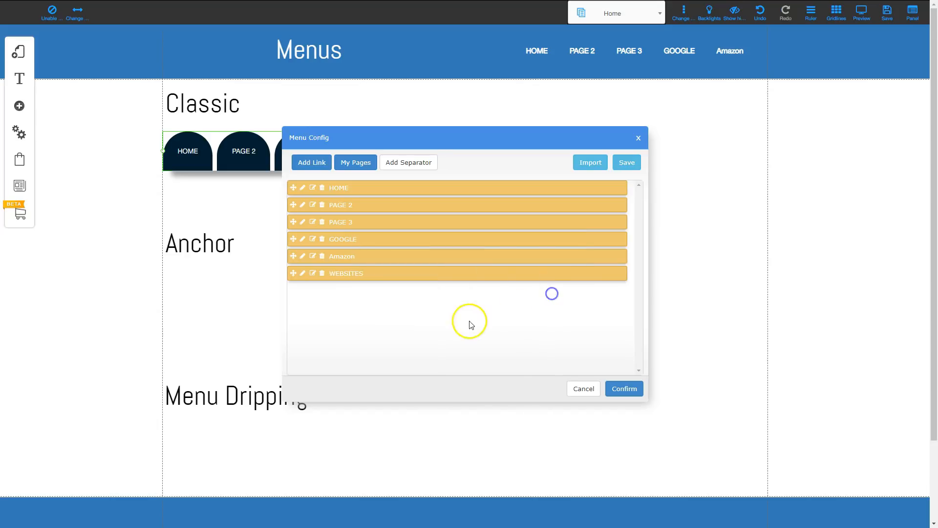
# Step: Place WEBSITES above GOOGLE, nest GOOGLE and Amazon beneath it as subitems, and apply the menu items
pyautogui.moveTo(345, 275); pyautogui.dragTo(326, 236)
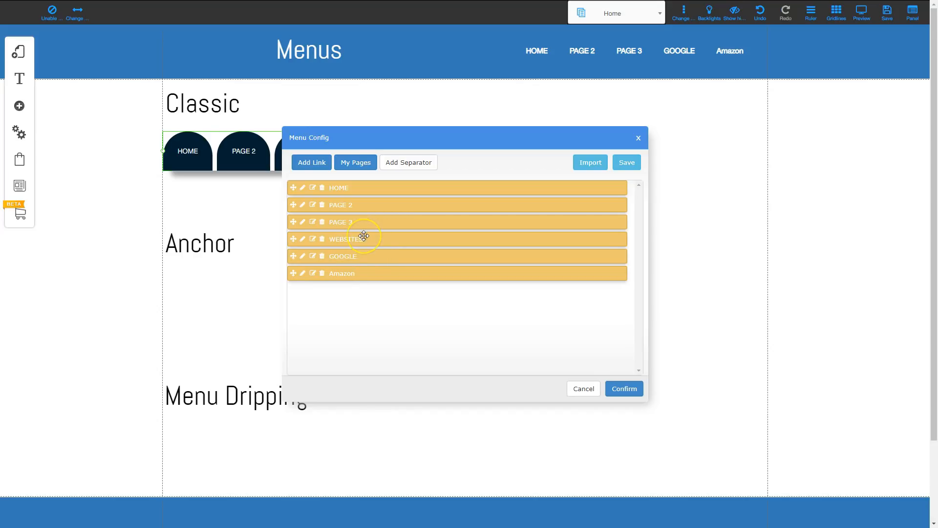
pyautogui.moveTo(311, 260); pyautogui.dragTo(361, 258)
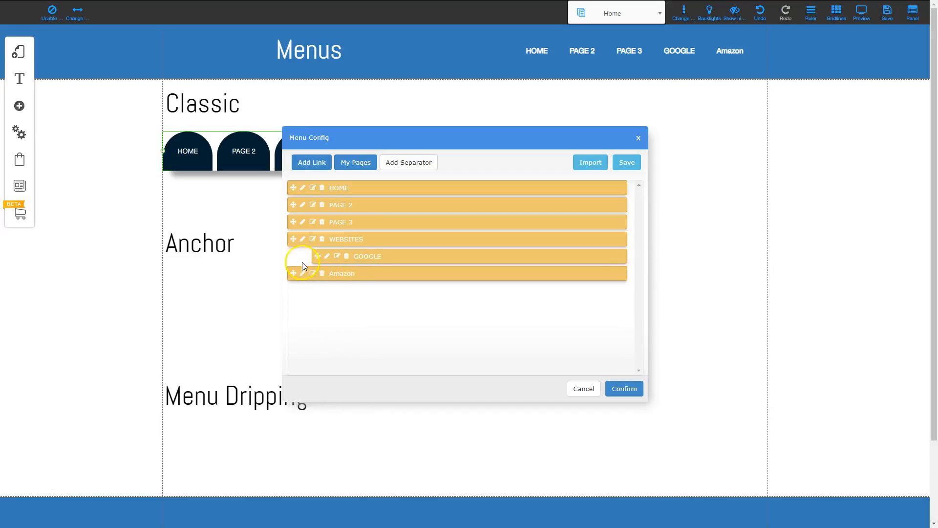
pyautogui.moveTo(302, 273); pyautogui.dragTo(332, 274)
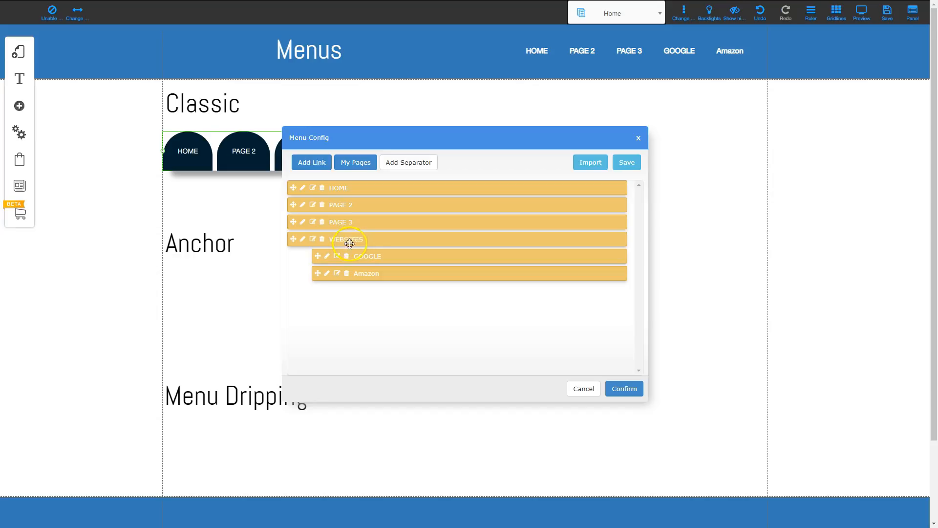
pyautogui.click(625, 389)
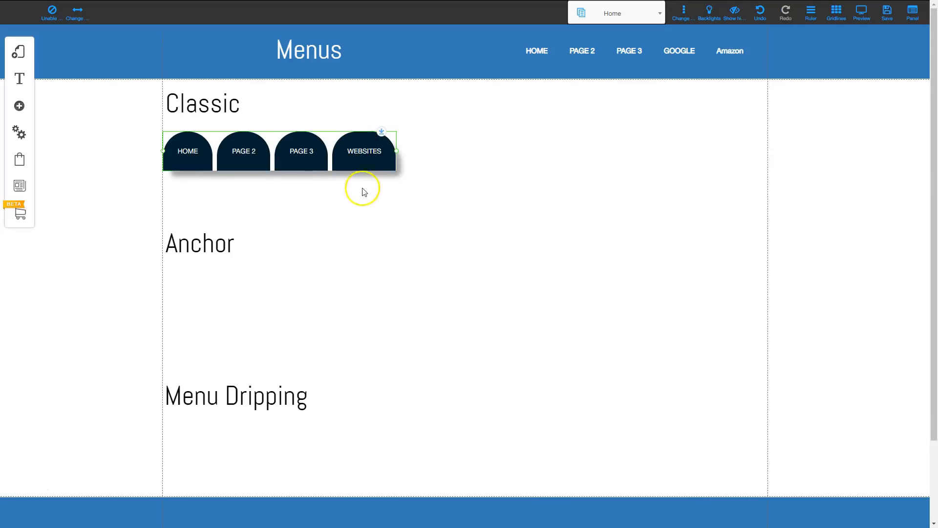
# Step: Save the page, preview the submenu under WEBSITES in the Classic menu, and return to editing
pyautogui.click(887, 13)
pyautogui.click(591, 362)
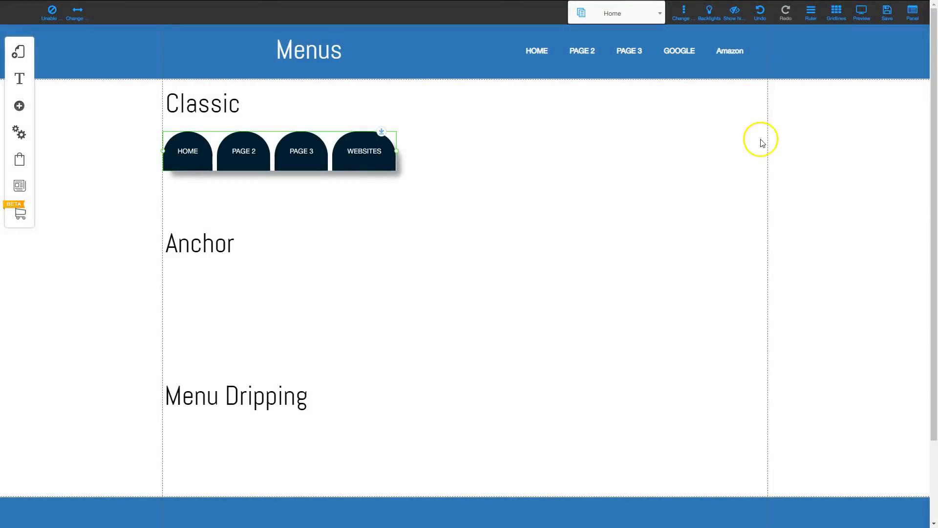
pyautogui.click(861, 14)
pyautogui.moveTo(357, 151)
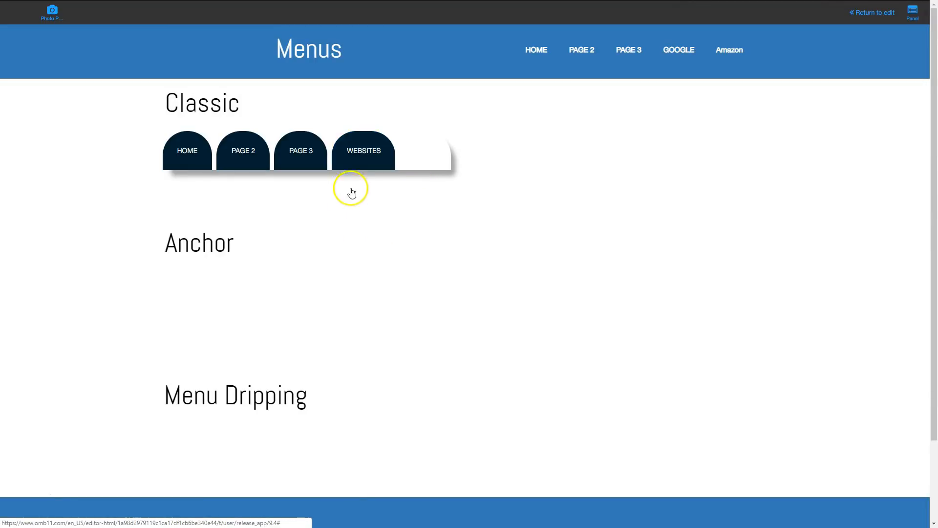
pyautogui.moveTo(355, 173)
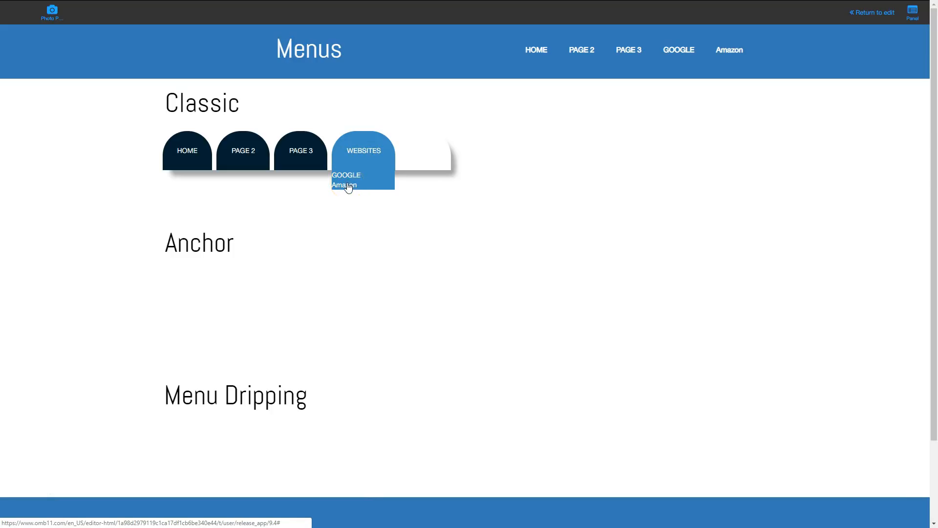
pyautogui.click(872, 12)
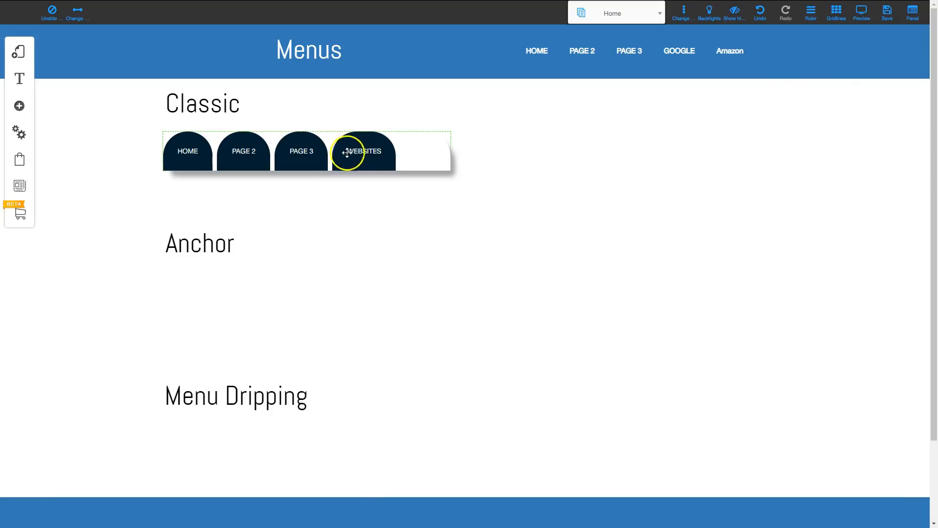
# Step: Switch the Classic menu's current style to the first layout preset, plain text without dividers
pyautogui.click(250, 159)
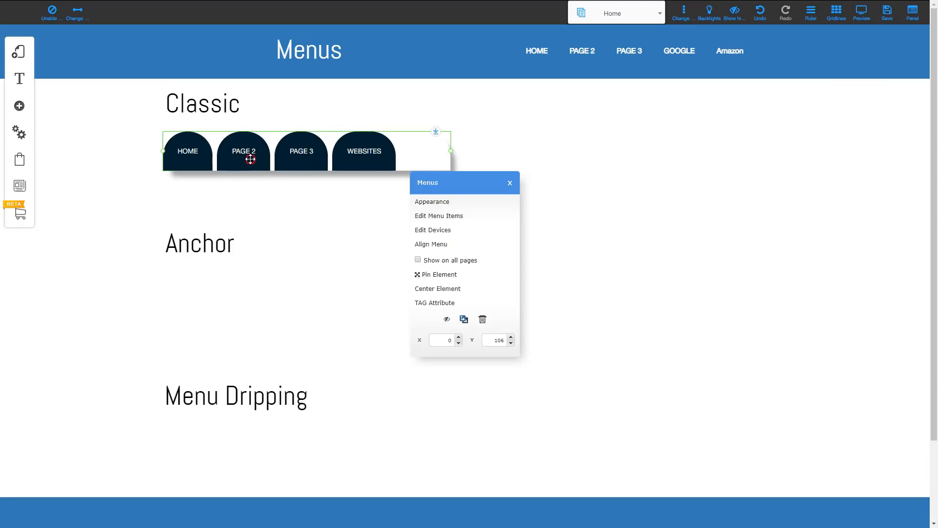
pyautogui.click(441, 202)
pyautogui.click(147, 197)
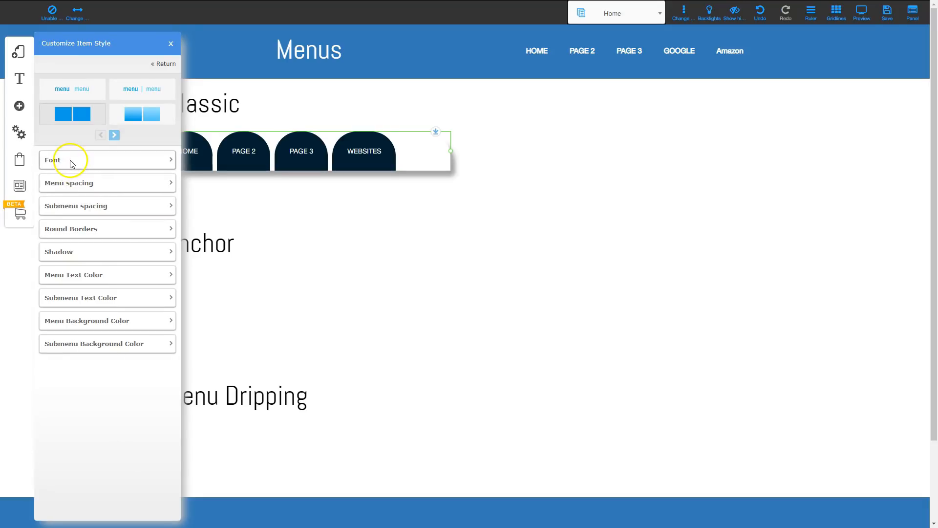
pyautogui.click(76, 98)
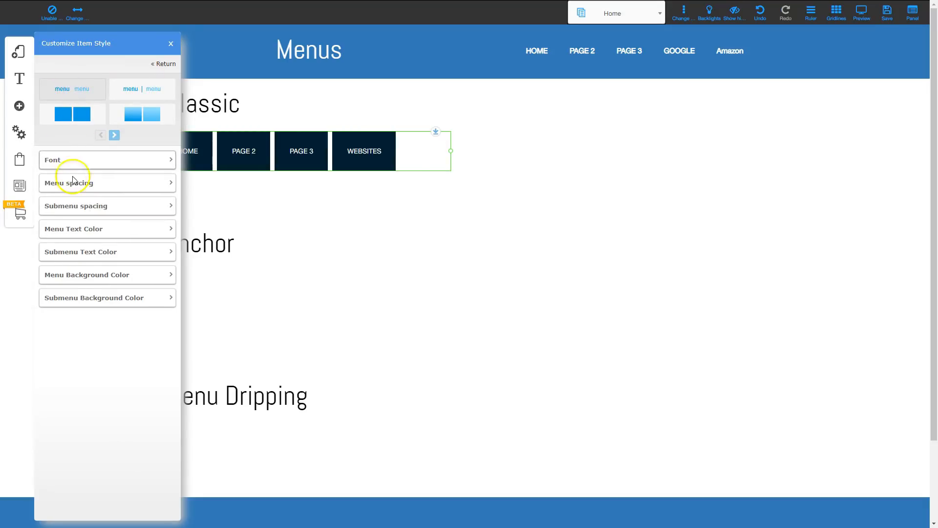
# Step: Remove the menu background colors for the default, hover and selected states of the Classic menu's style
pyautogui.click(106, 278)
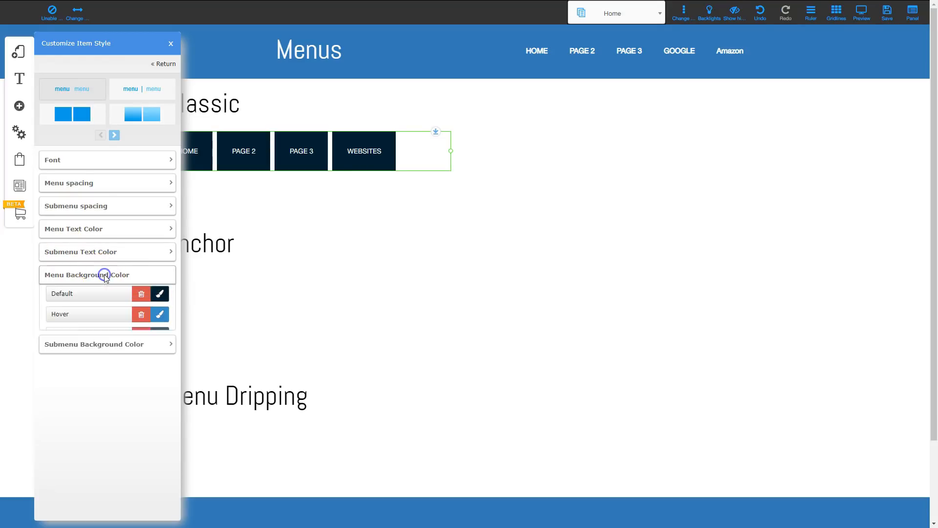
pyautogui.click(141, 295)
pyautogui.click(142, 315)
pyautogui.click(141, 336)
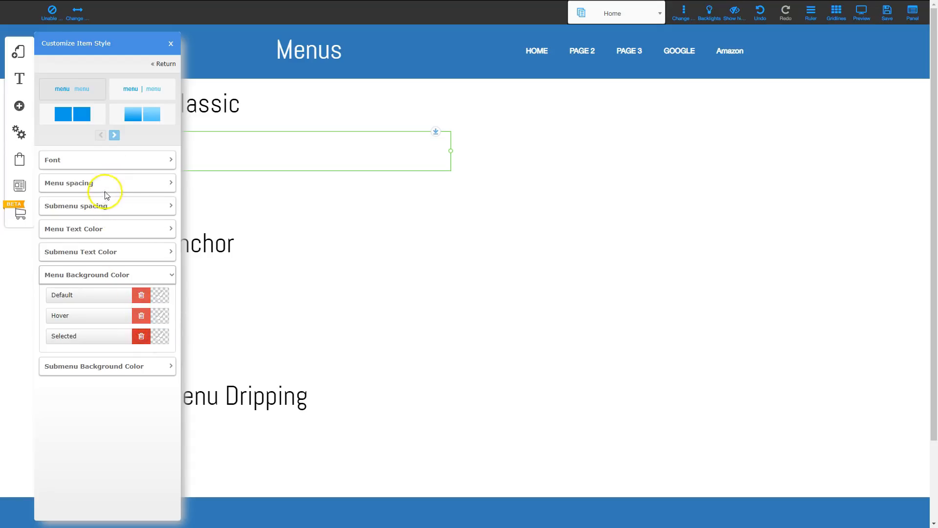
# Step: Set the Classic menu's text color to black for the default, hover and selected states and close the style settings
pyautogui.click(99, 233)
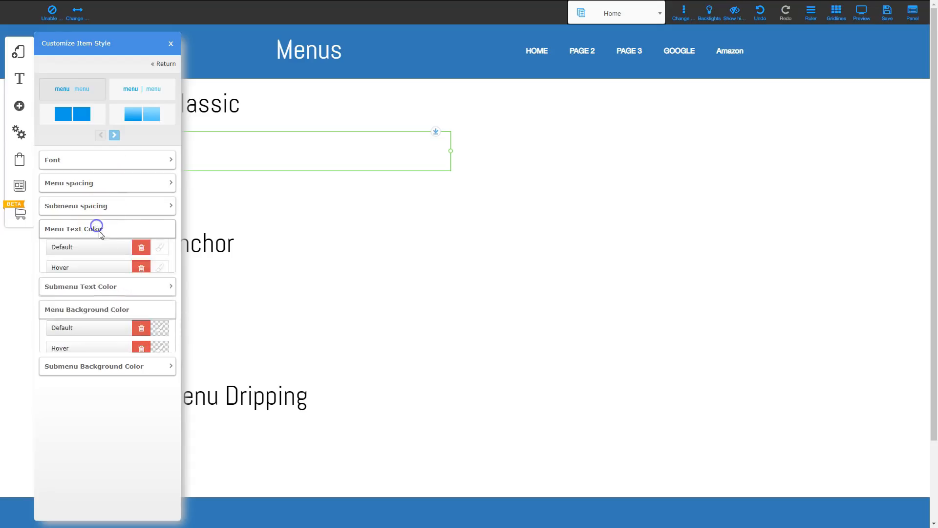
pyautogui.click(159, 250)
pyautogui.click(193, 66)
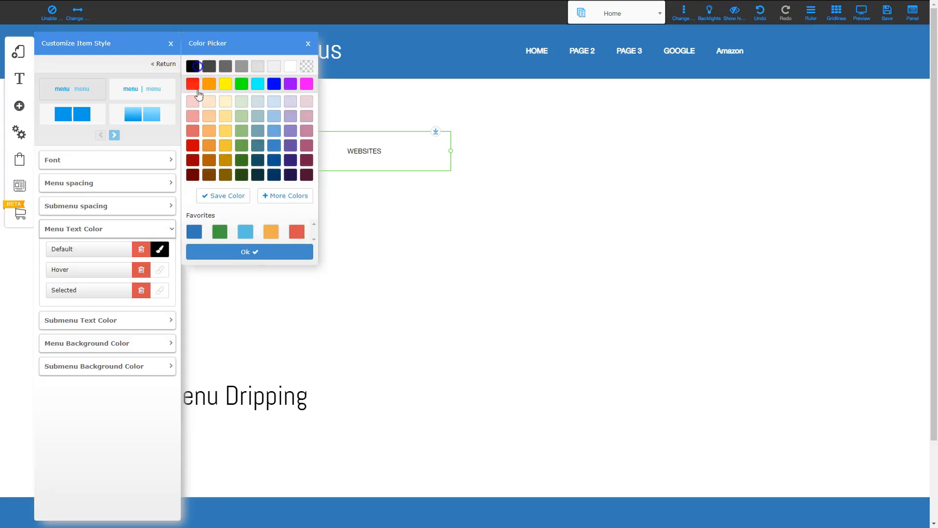
pyautogui.click(160, 270)
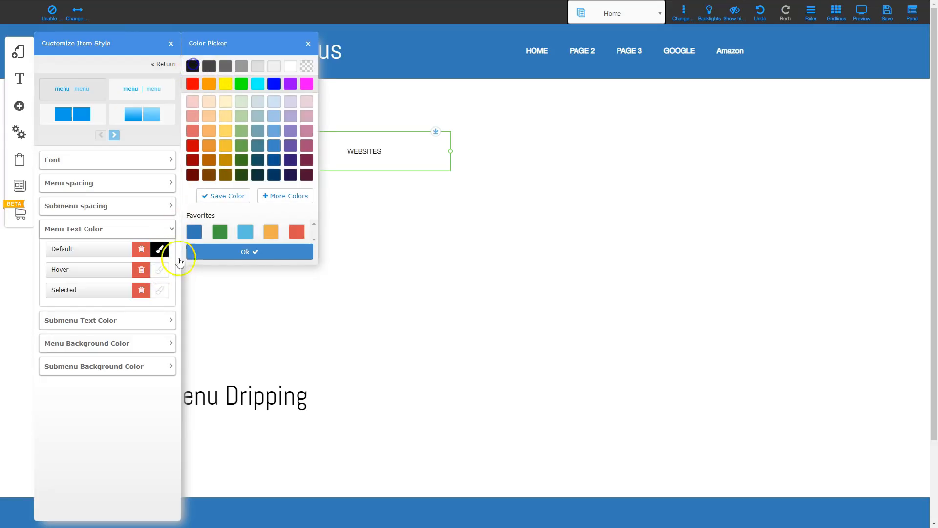
pyautogui.click(193, 67)
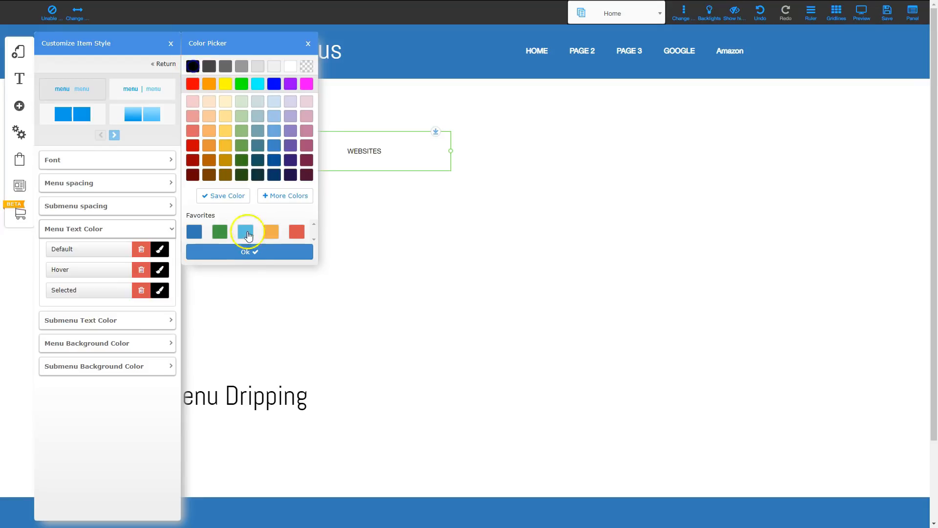
pyautogui.click(250, 252)
pyautogui.click(170, 43)
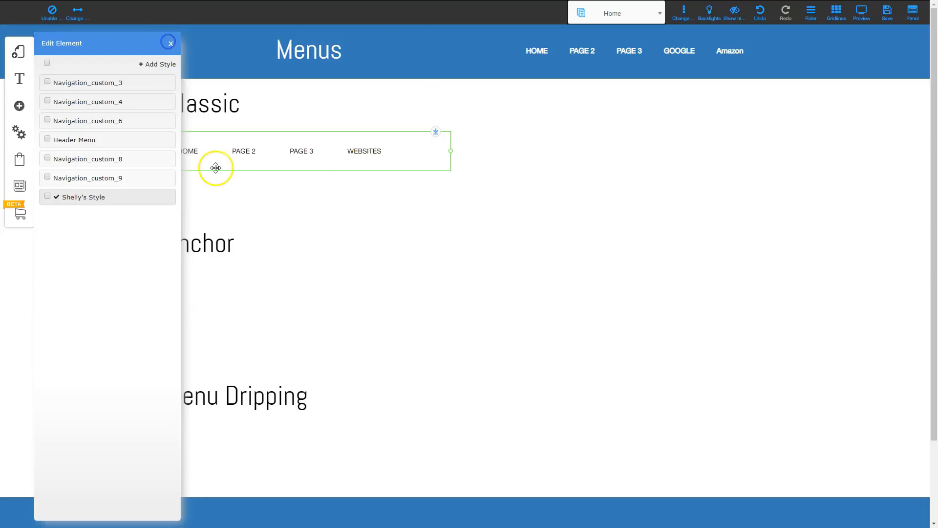
# Step: Move the menu under the Classic heading to the right and preview its items on the page
pyautogui.moveTo(230, 153); pyautogui.dragTo(295, 160)
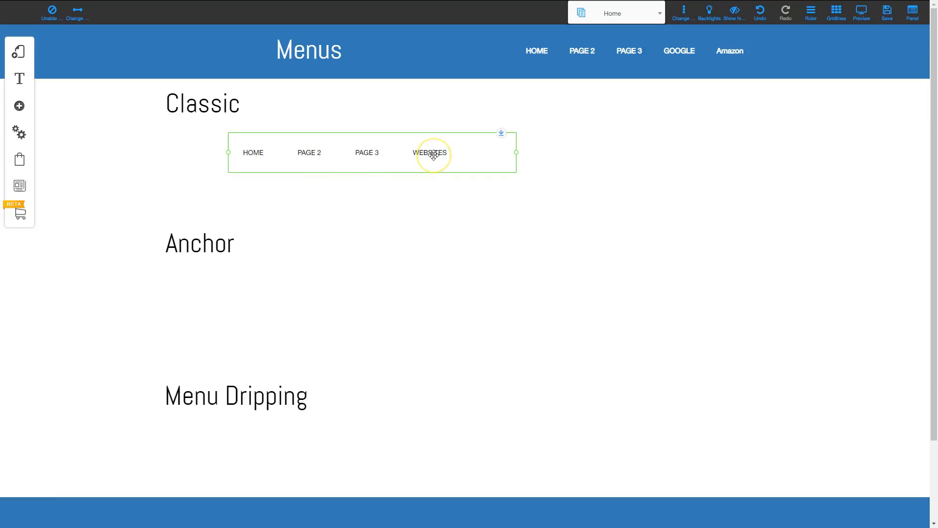
pyautogui.click(860, 14)
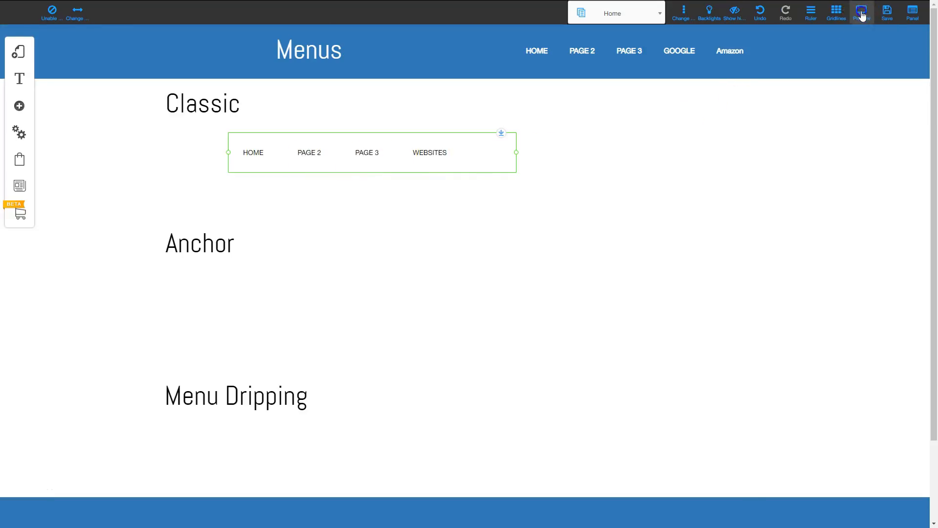
pyautogui.moveTo(430, 145)
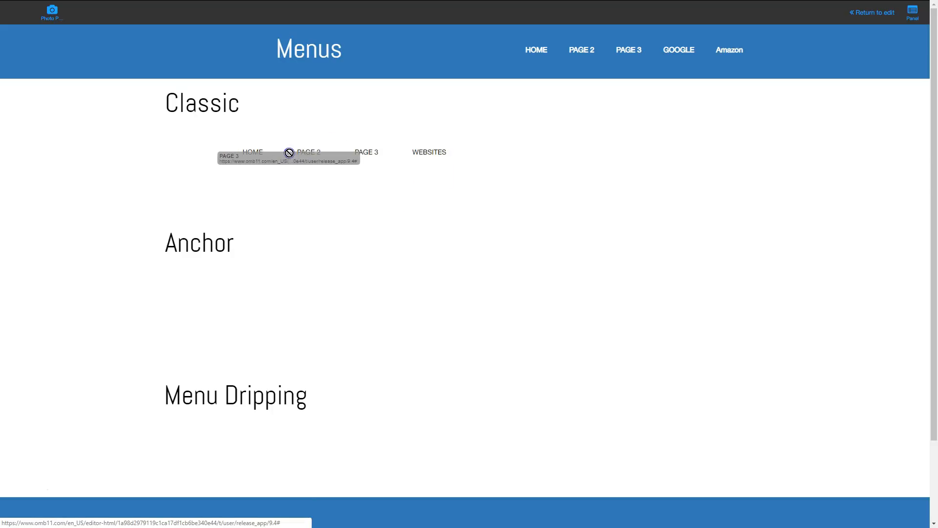
pyautogui.click(856, 14)
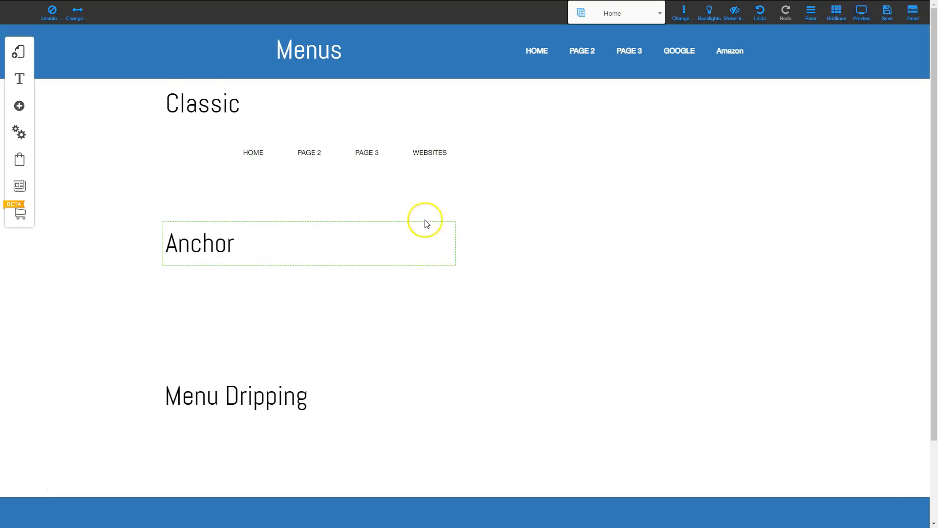
# Step: Move the menu back under the Classic heading and nest the Amazon link beneath GOOGLE in its menu configuration
pyautogui.moveTo(393, 151); pyautogui.dragTo(330, 150)
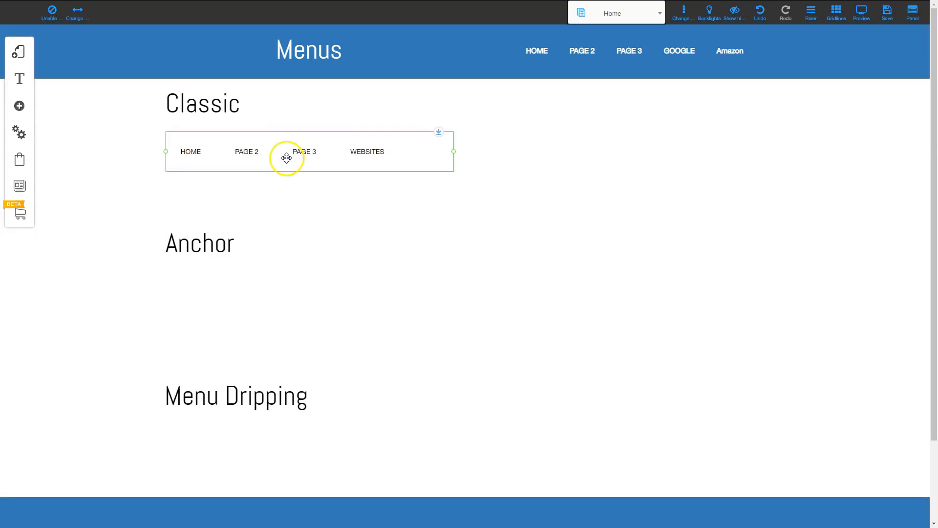
pyautogui.click(285, 156)
pyautogui.click(438, 216)
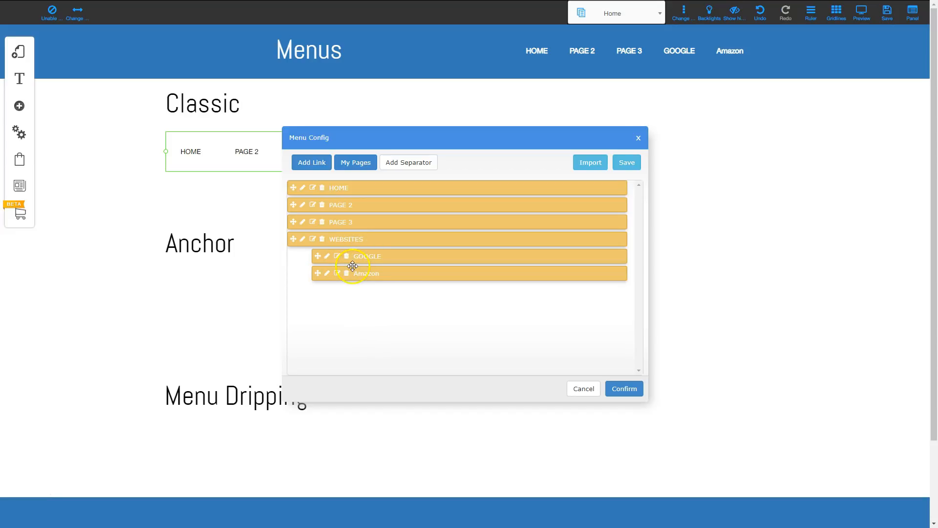
pyautogui.moveTo(345, 277); pyautogui.dragTo(431, 272)
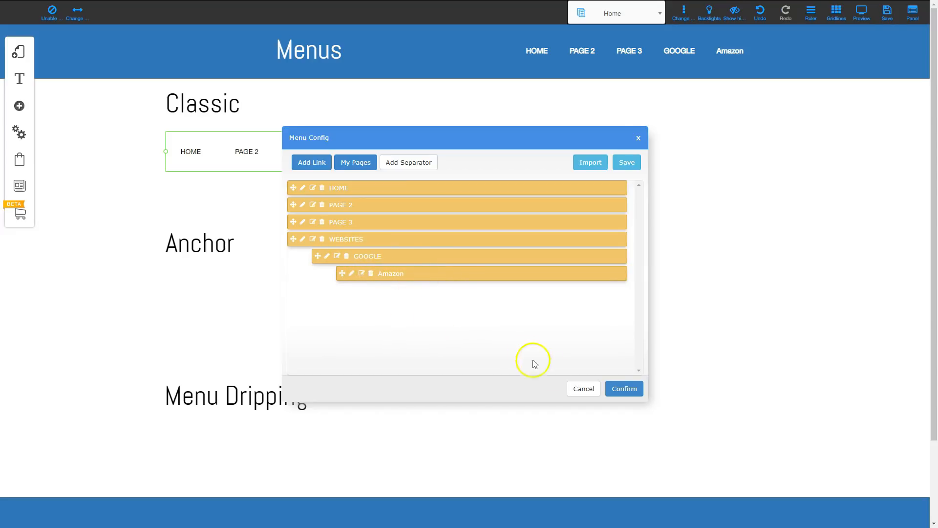
pyautogui.click(623, 388)
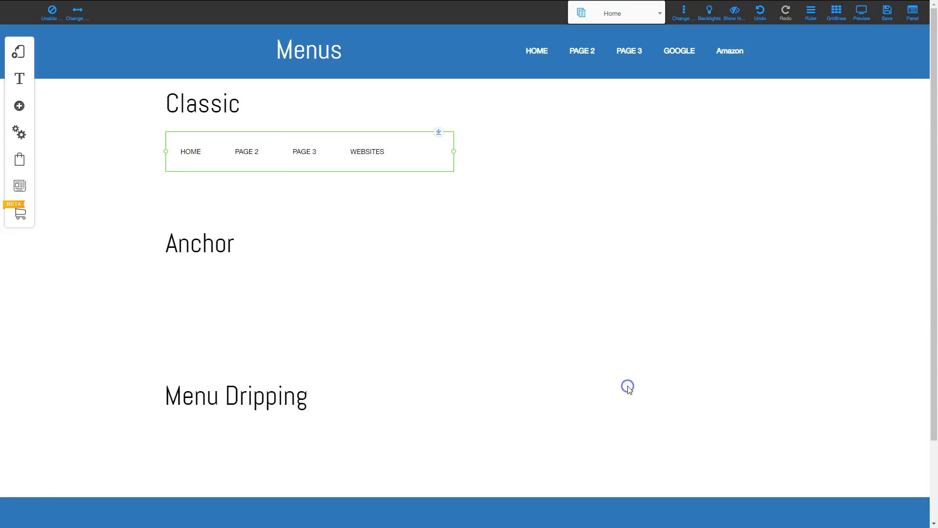
# Step: Preview the page to check the WEBSITES submenu, and return to editing
pyautogui.click(861, 17)
pyautogui.moveTo(366, 149)
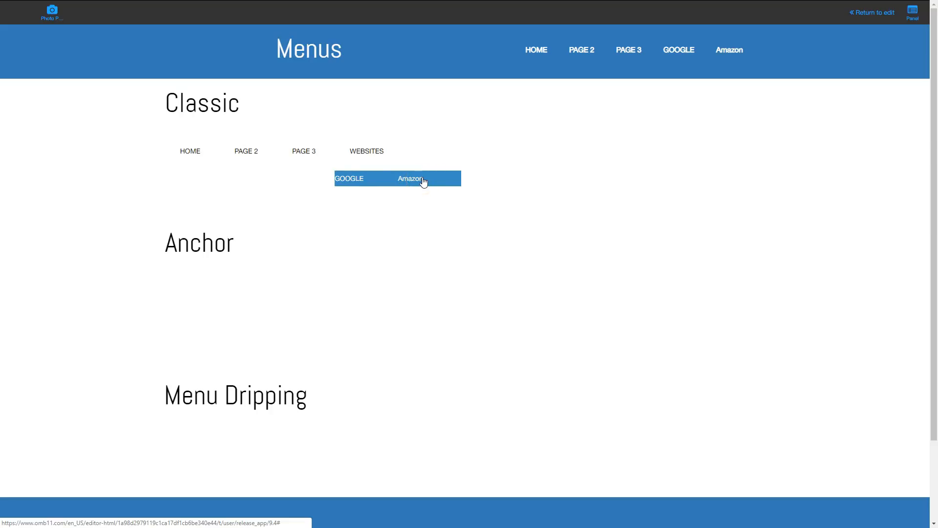
pyautogui.click(872, 13)
# Step: Nudge the menu under the Classic heading slightly up and to the left
pyautogui.click(242, 156)
pyautogui.moveTo(242, 157); pyautogui.dragTo(236, 151)
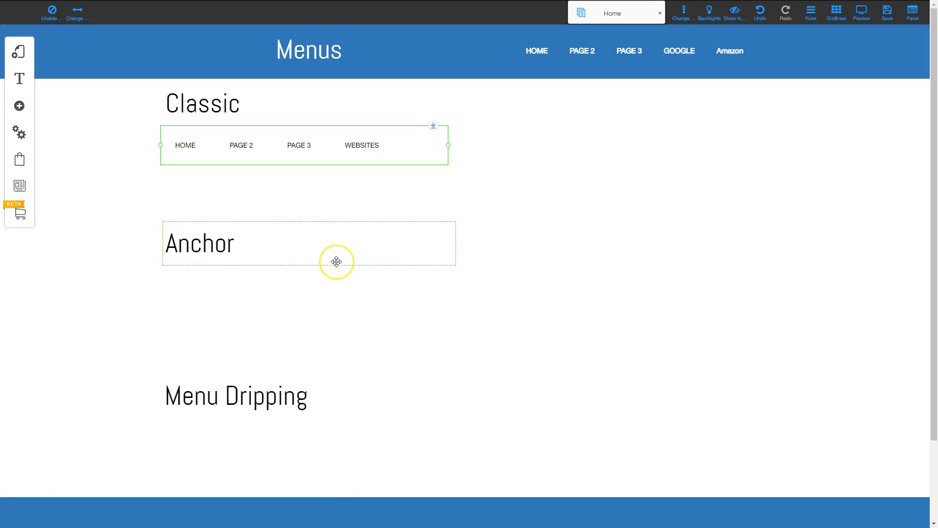
pyautogui.click(482, 227)
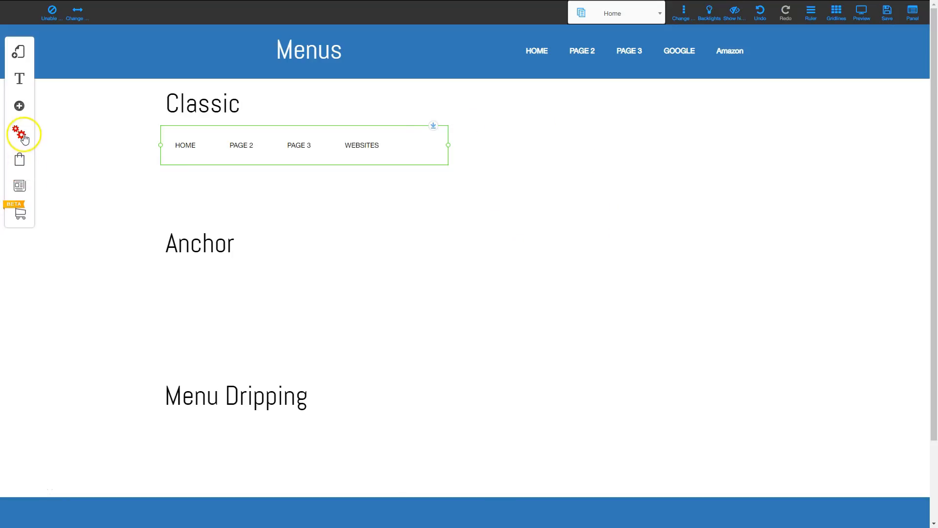
# Step: Add two Anchor apps to the Home page, placing one above and one below the Anchor heading
pyautogui.click(19, 107)
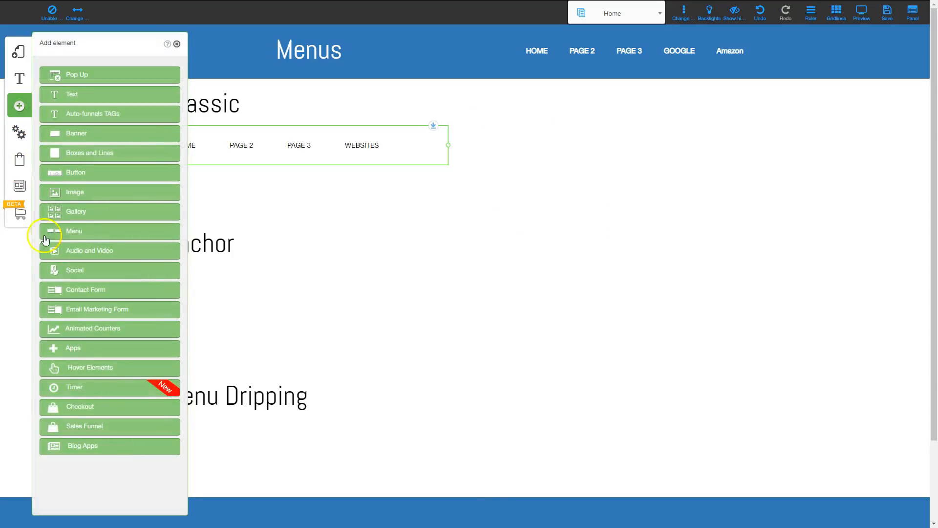
pyautogui.click(78, 348)
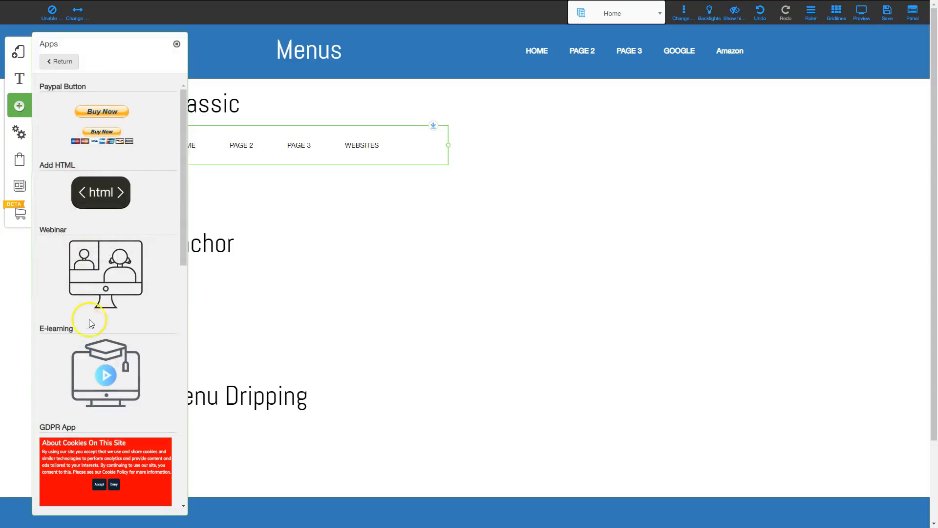
pyautogui.scroll(-6, 91, 322)
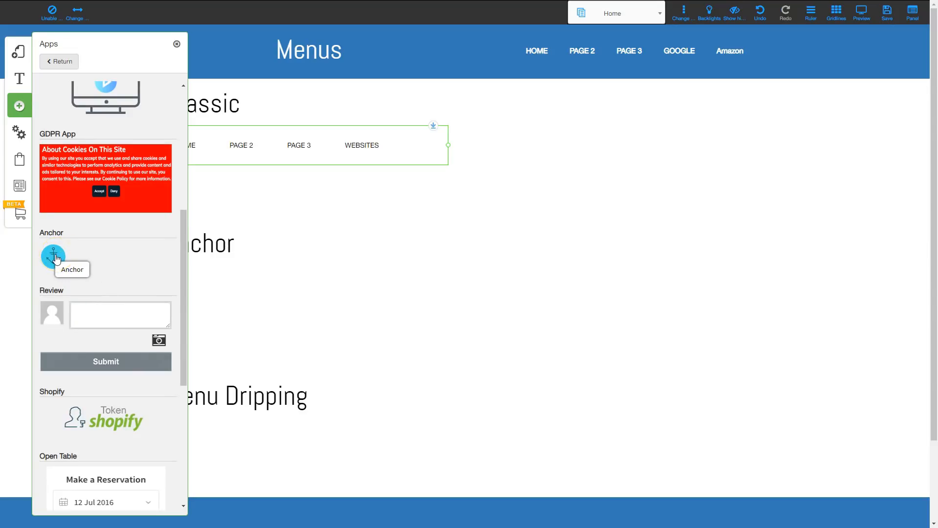
pyautogui.click(55, 257)
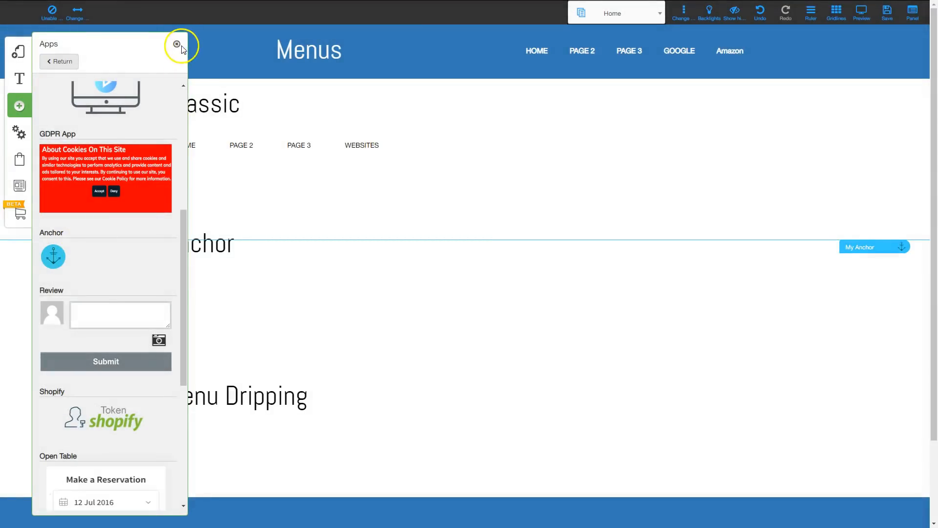
pyautogui.click(177, 44)
pyautogui.moveTo(855, 247); pyautogui.dragTo(866, 184)
pyautogui.moveTo(879, 249); pyautogui.dragTo(879, 317)
# Step: Lengthen the Home page's content area by moving the footer farther down
pyautogui.scroll(-2, 722, 420)
pyautogui.moveTo(726, 438); pyautogui.dragTo(735, 522)
pyautogui.scroll(-2, 735, 508)
pyautogui.moveTo(747, 419); pyautogui.dragTo(748, 525)
pyautogui.scroll(-2, 758, 349)
pyautogui.scroll(6, 759, 351)
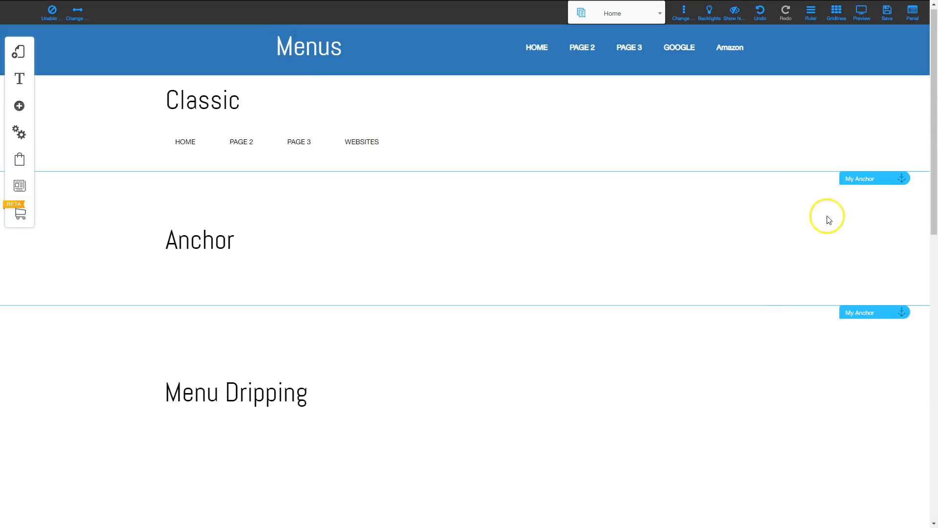
# Step: Position one anchor just below the Menu Dripping section and the other much farther down the Home page
pyautogui.moveTo(855, 175); pyautogui.dragTo(856, 483)
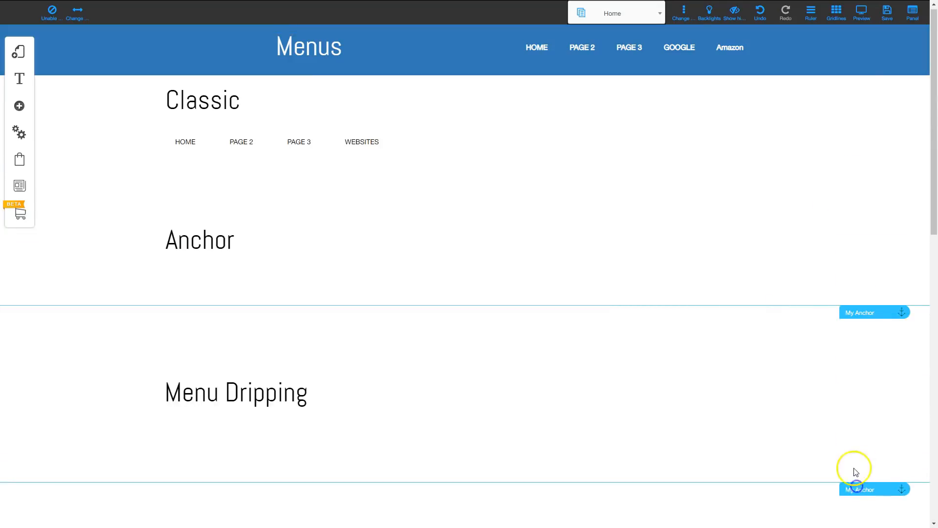
pyautogui.scroll(-4, 877, 168)
pyautogui.moveTo(879, 114); pyautogui.dragTo(882, 512)
pyautogui.scroll(-6, 882, 510)
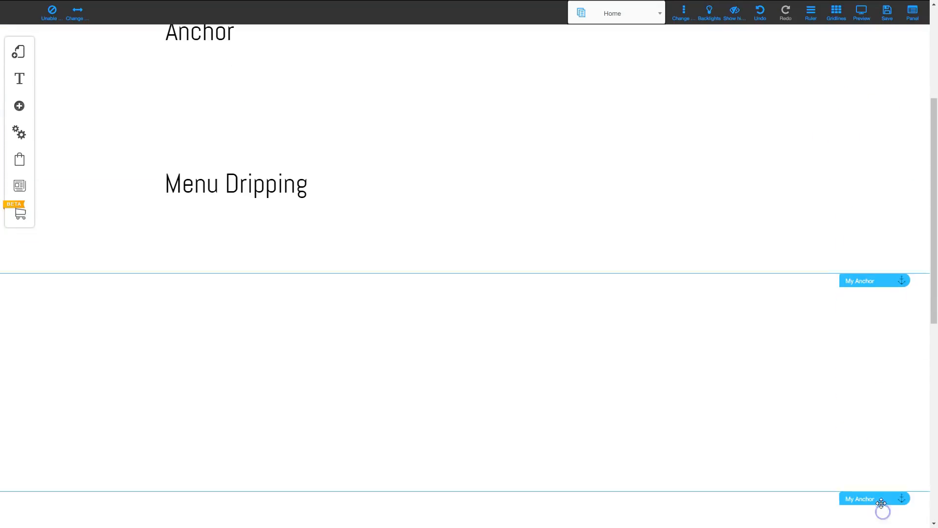
pyautogui.moveTo(881, 220); pyautogui.dragTo(883, 502)
pyautogui.scroll(7, 861, 440)
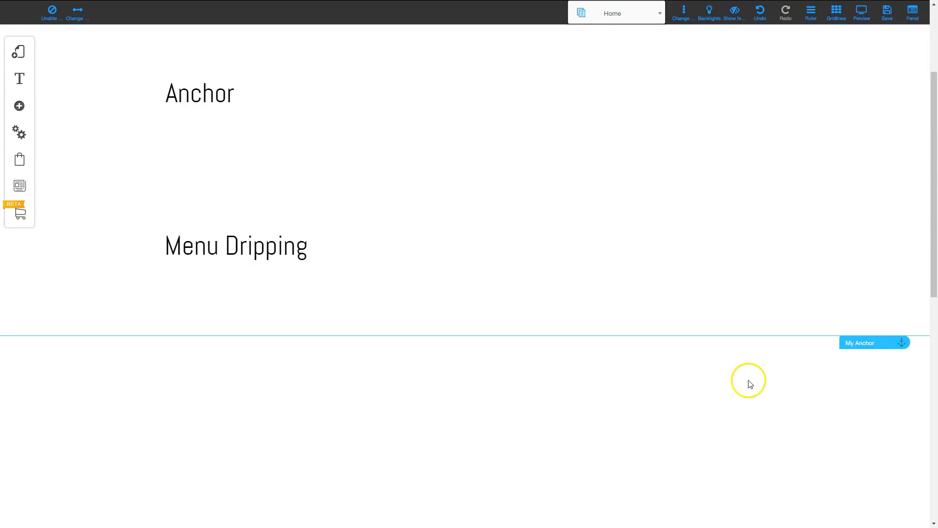
# Step: Rename the anchor just below the Menu Dripping section to "Page 1 Anchor 1"
pyautogui.click(867, 341)
pyautogui.click(429, 237)
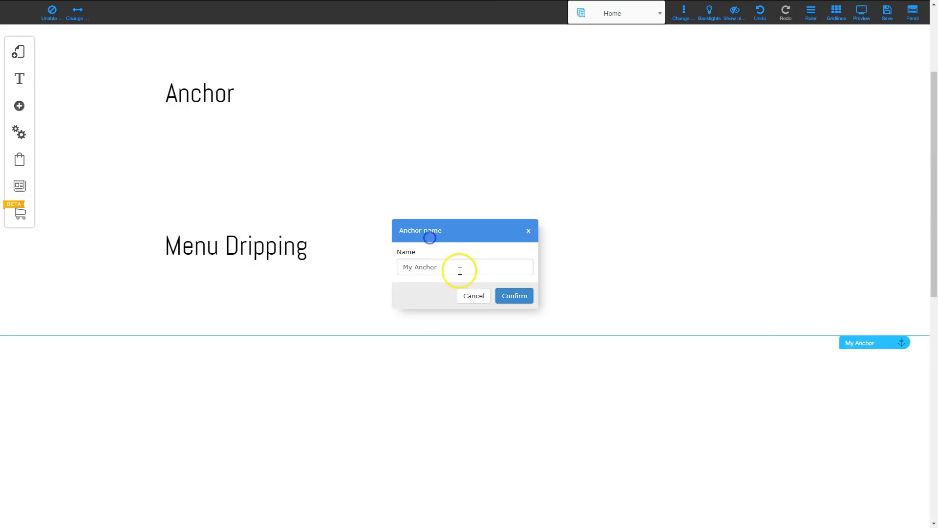
pyautogui.moveTo(450, 266); pyautogui.dragTo(399, 271)
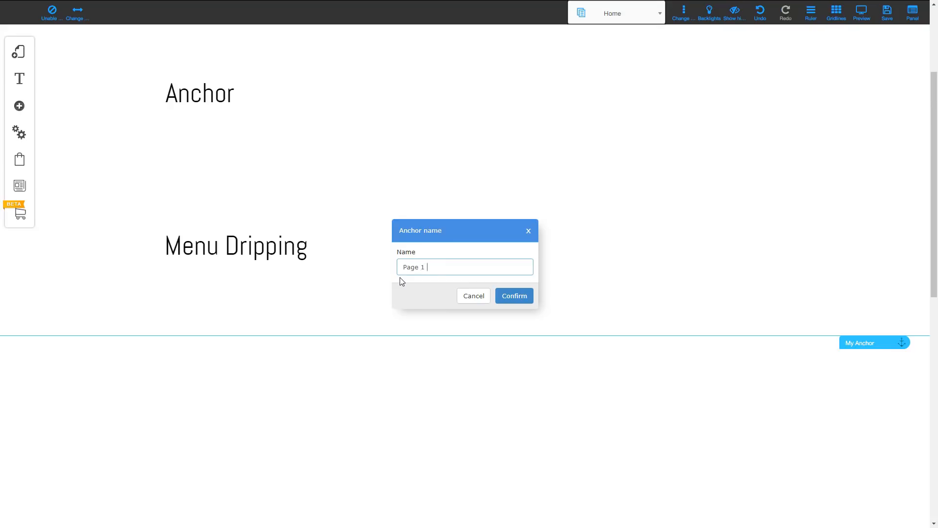
pyautogui.write('Page 1 Anchor 1')
pyautogui.click(514, 295)
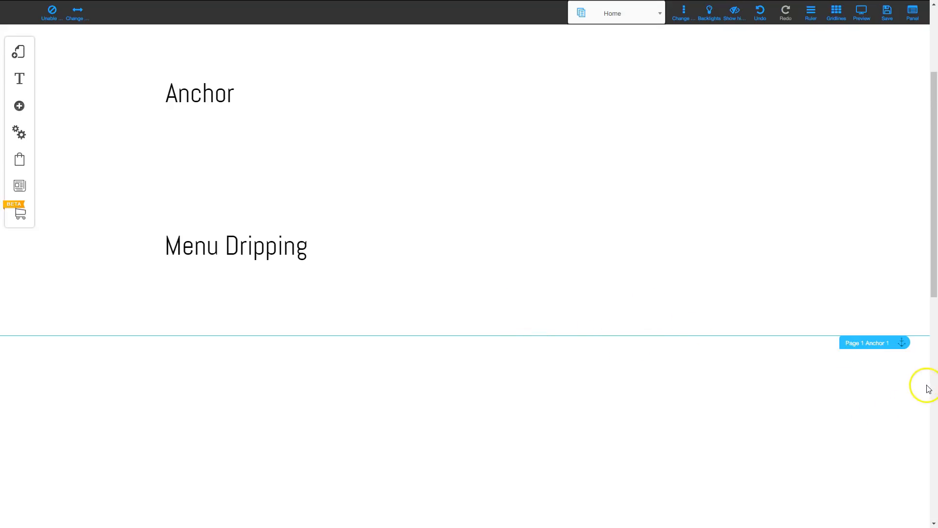
# Step: Rename the lower anchor on the Home page to "Page 1 Anchor 2"
pyautogui.scroll(-2, 887, 262)
pyautogui.scroll(-3, 858, 366)
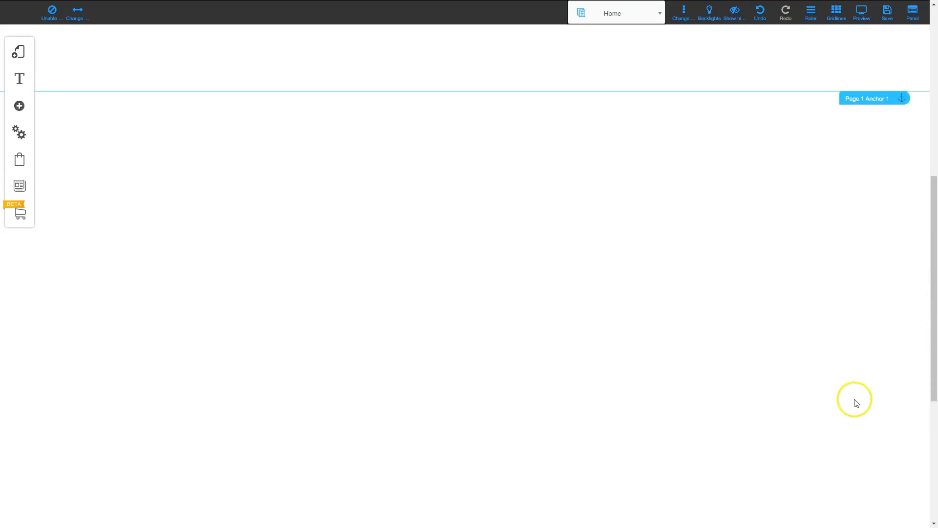
pyautogui.scroll(-3, 856, 403)
pyautogui.click(865, 455)
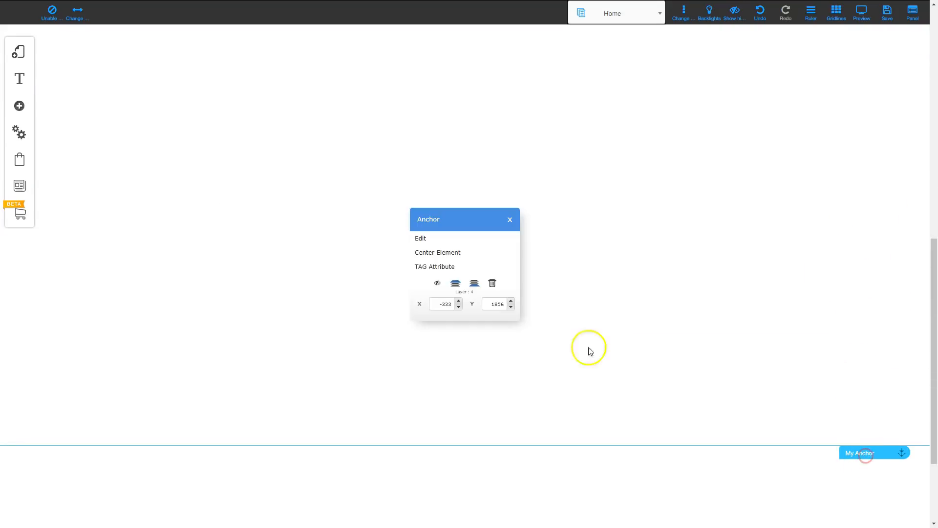
pyautogui.click(428, 238)
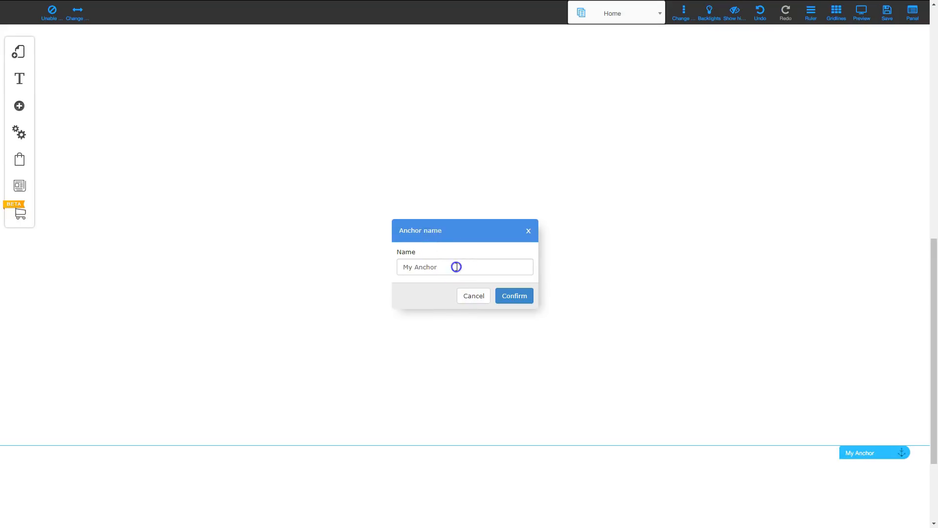
pyautogui.moveTo(454, 266); pyautogui.dragTo(392, 265)
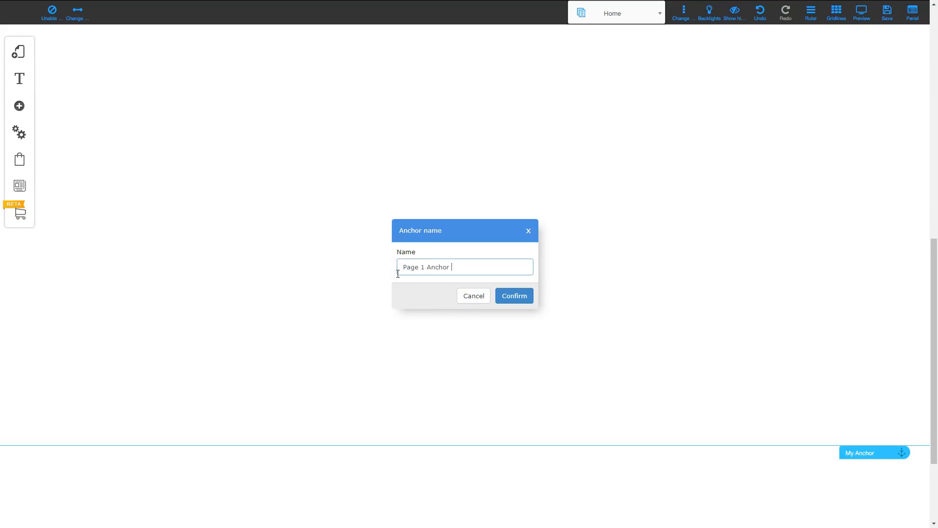
pyautogui.click(525, 296)
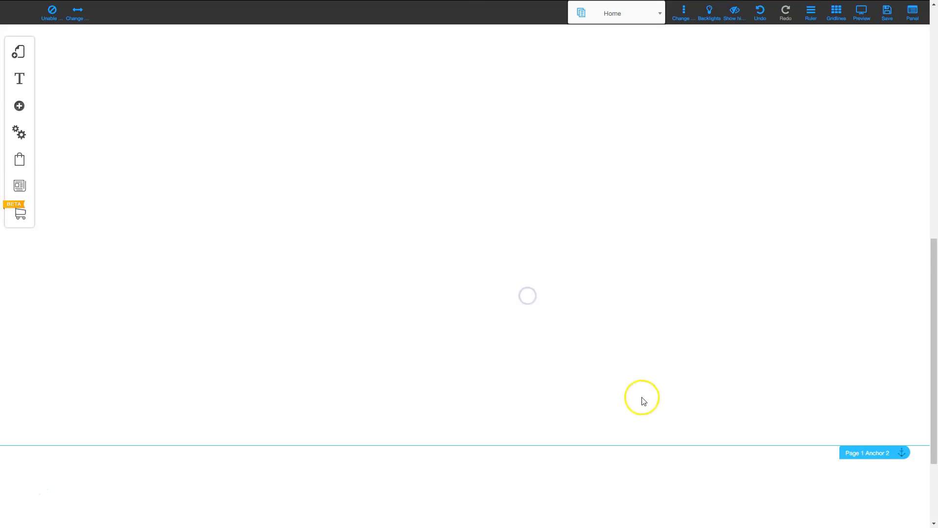
# Step: Save the site changes with Layout 1 and Home included, and dismiss the alert
pyautogui.scroll(10, 786, 313)
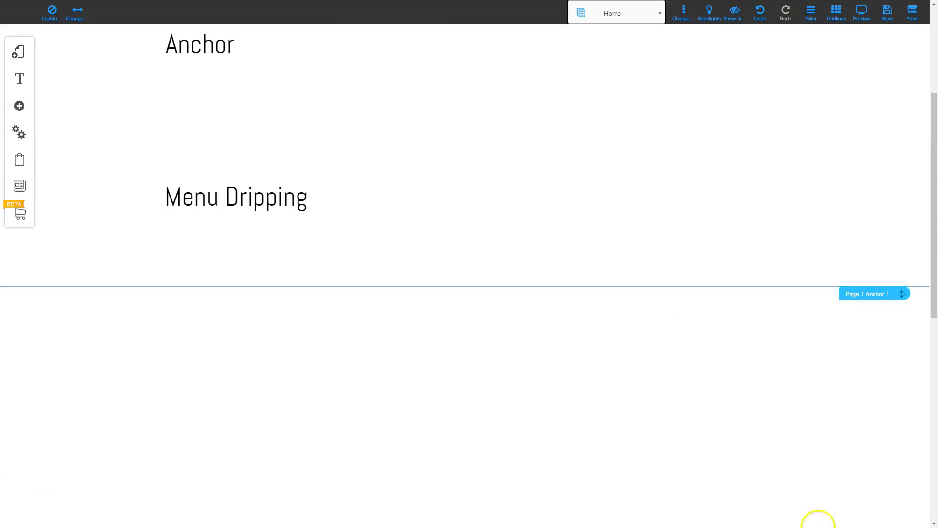
pyautogui.scroll(4, 435, 308)
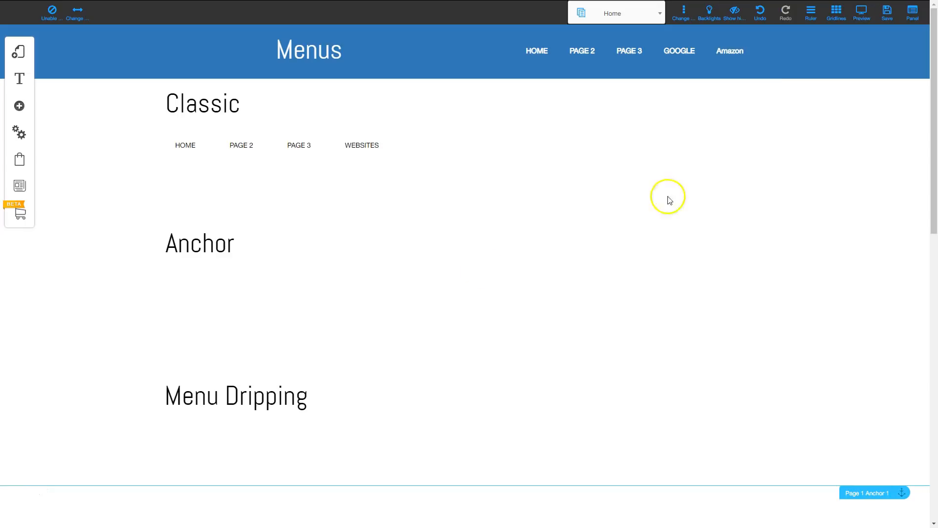
pyautogui.click(885, 13)
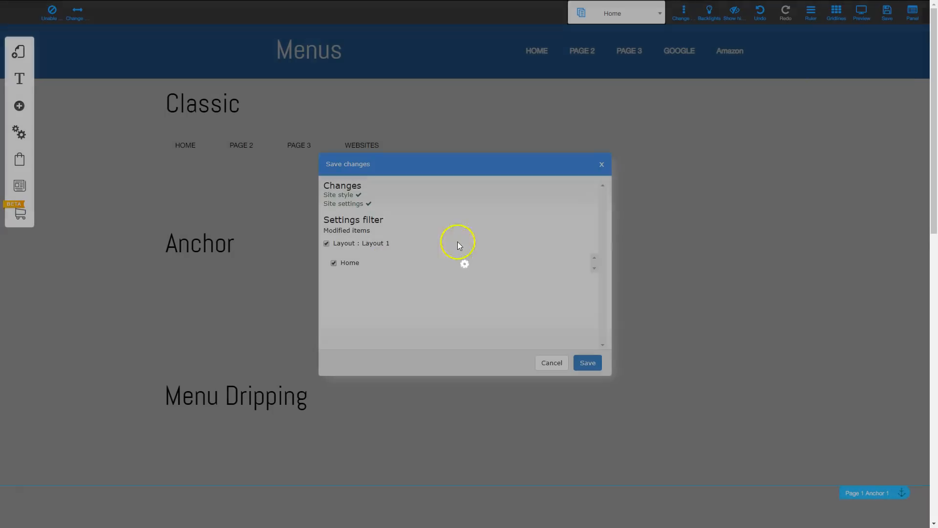
pyautogui.click(588, 362)
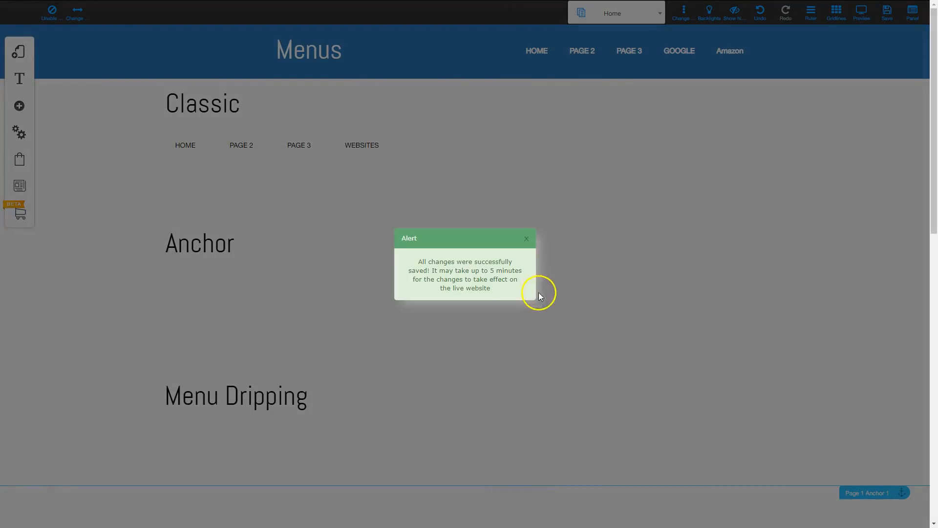
pyautogui.click(527, 239)
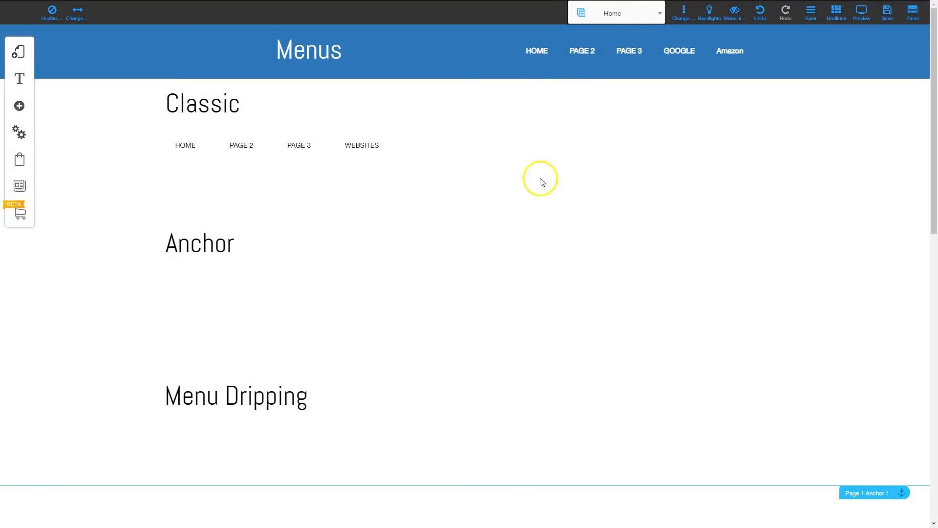
# Step: Switch to Page 2 and lengthen its content area by moving the footer down
pyautogui.click(616, 17)
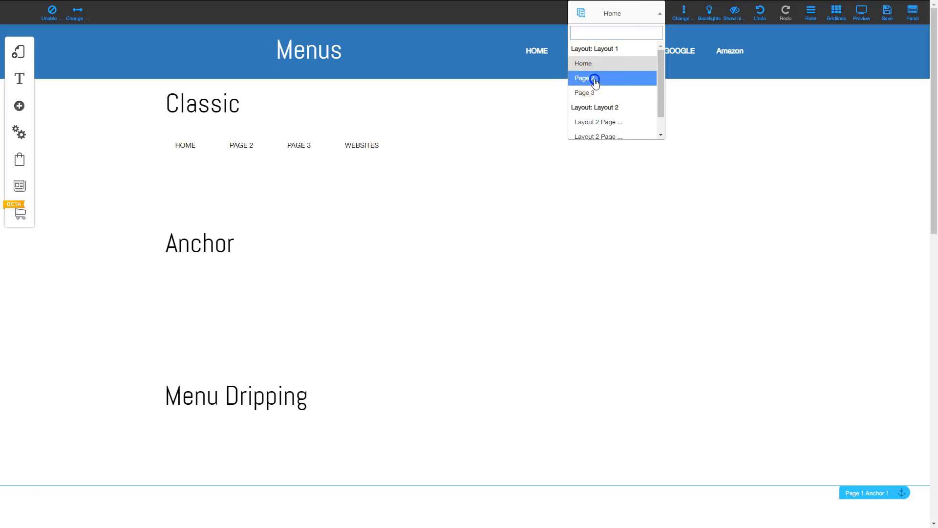
pyautogui.click(594, 78)
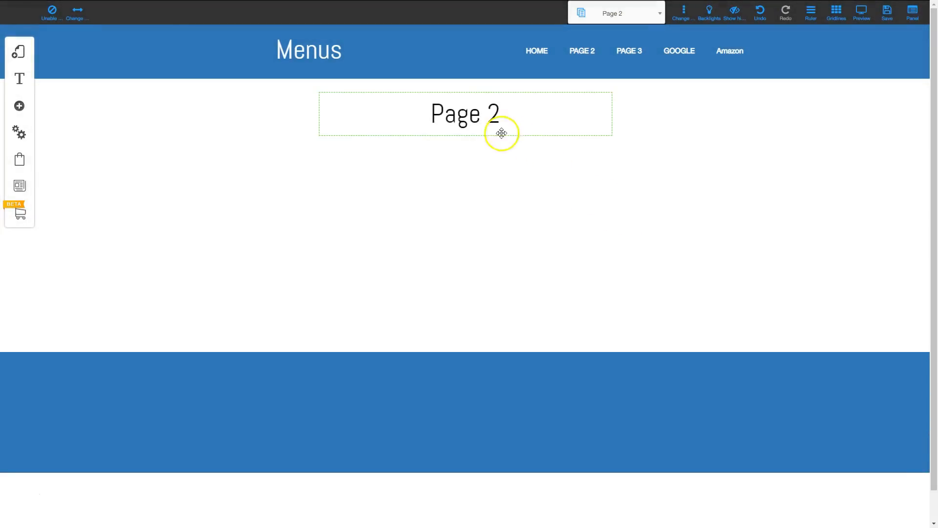
pyautogui.moveTo(546, 379); pyautogui.dragTo(608, 411)
# Step: Add Anchor app elements to the content area of Page 2
pyautogui.click(12, 111)
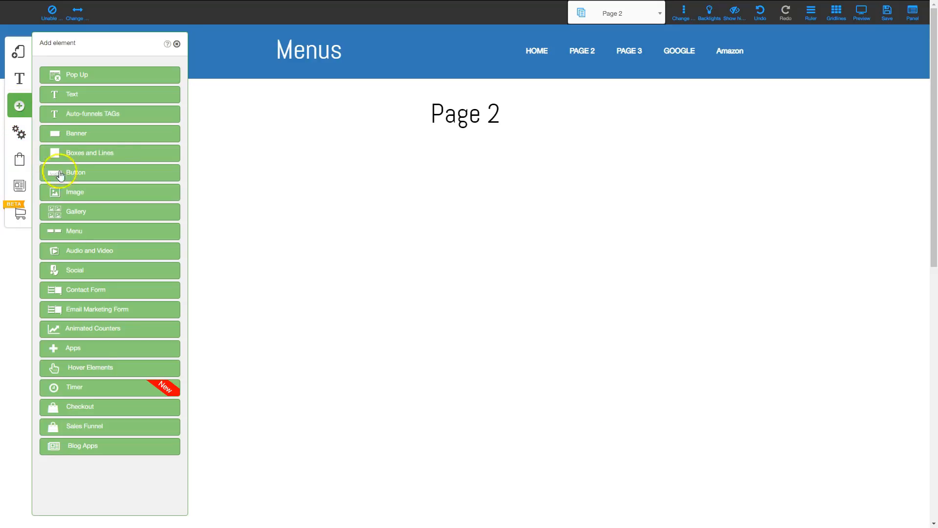
pyautogui.click(74, 348)
pyautogui.scroll(-5, 90, 337)
pyautogui.click(61, 263)
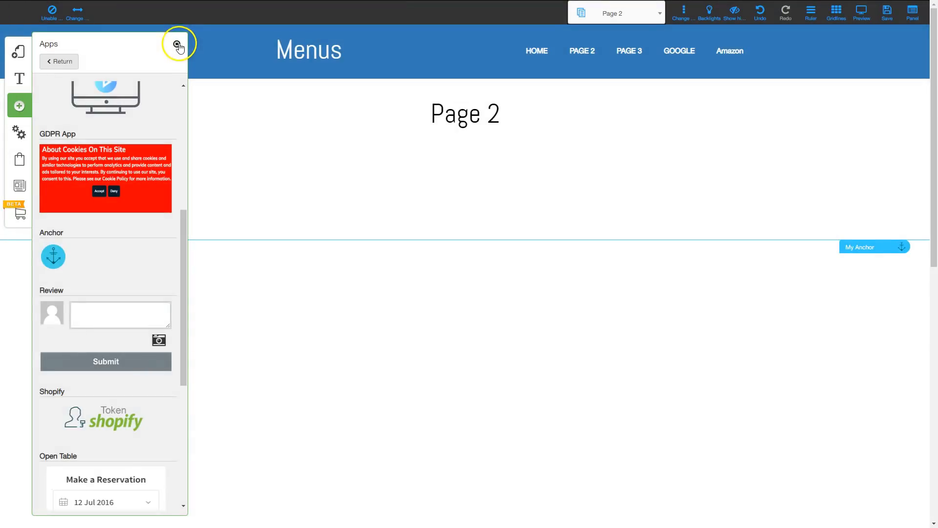
pyautogui.click(177, 45)
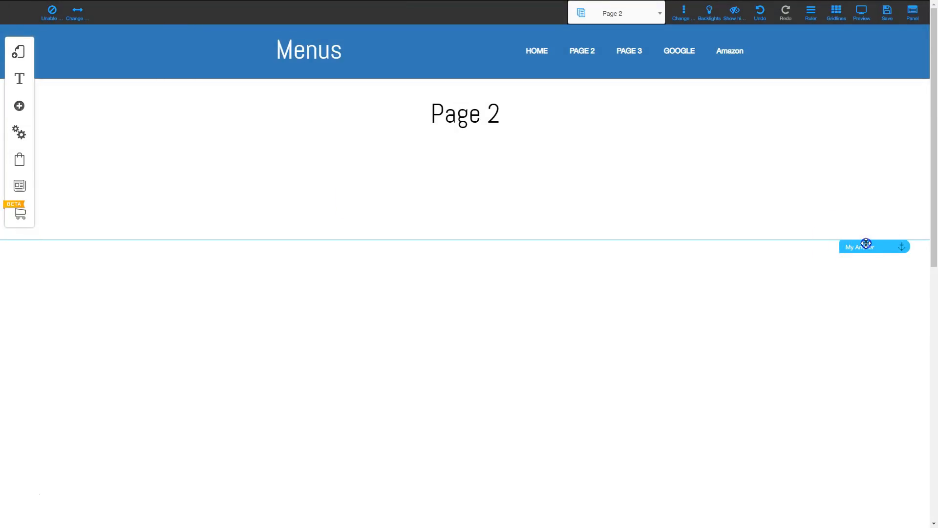
# Step: Move the upper anchor on Page 2 further down the page and rename it "Page 2 Anchor 1"
pyautogui.scroll(-3, 867, 243)
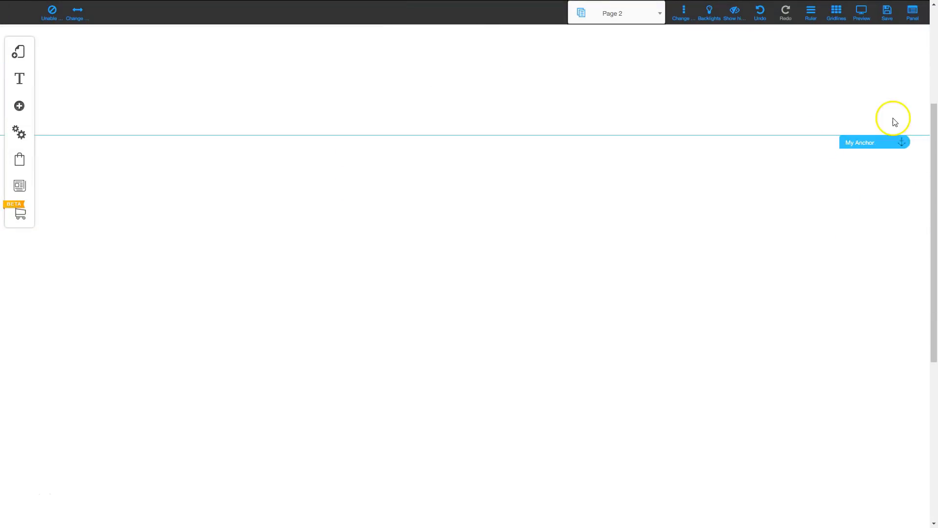
pyautogui.moveTo(883, 140); pyautogui.dragTo(892, 308)
pyautogui.click(871, 314)
pyautogui.click(471, 243)
pyautogui.moveTo(468, 266); pyautogui.dragTo(387, 264)
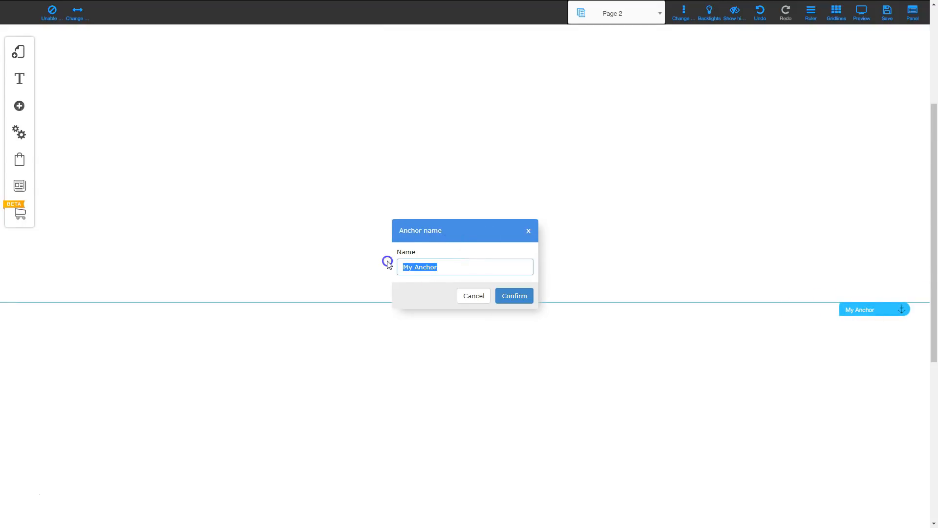
pyautogui.write('Page 2 Anchor 1')
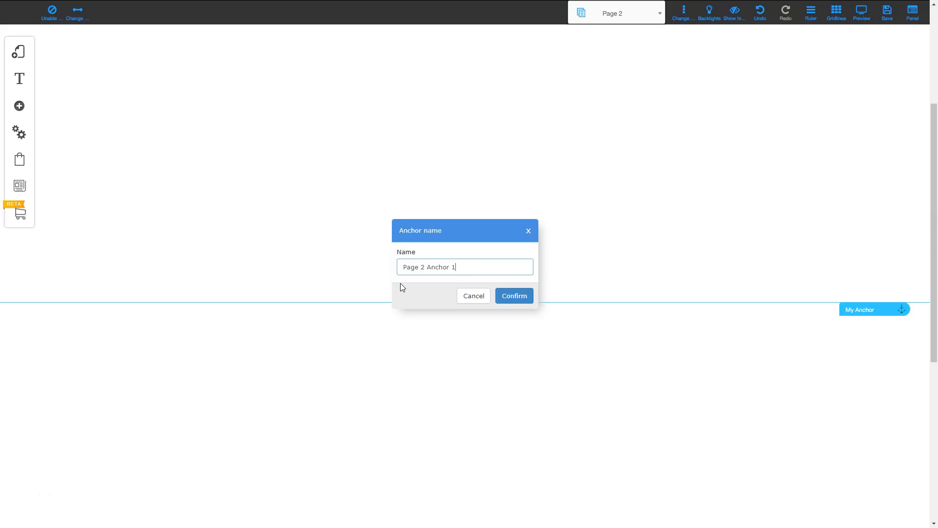
pyautogui.press('Return')
# Step: Rename the lower anchor on Page 2, above the footer, to "Page 2 Anchor 2"
pyautogui.scroll(-5, 831, 322)
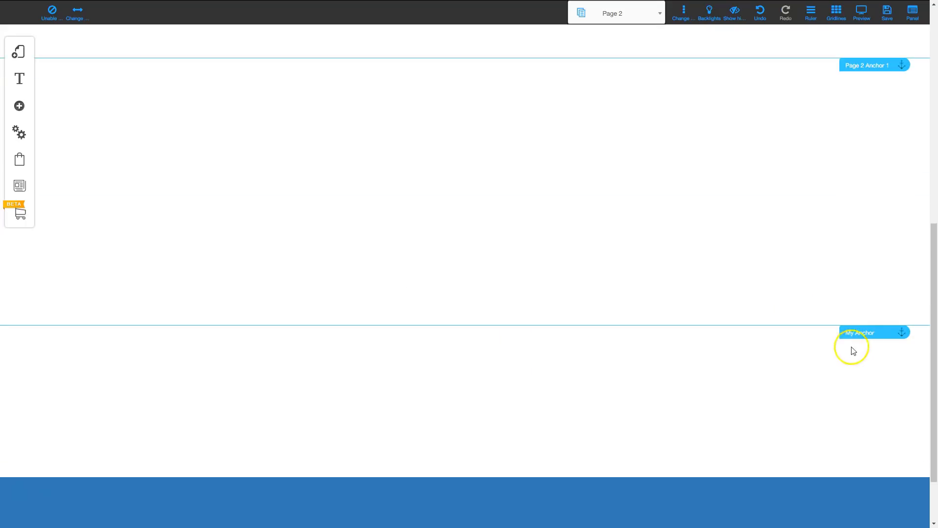
pyautogui.click(857, 332)
pyautogui.click(425, 239)
pyautogui.moveTo(439, 265); pyautogui.dragTo(375, 269)
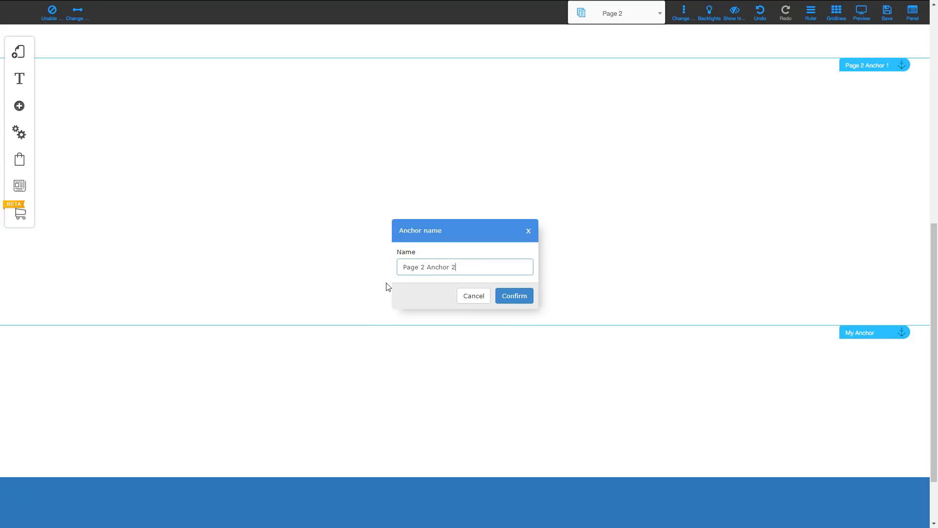
pyautogui.write('Page 2 Anchor 2')
pyautogui.click(530, 297)
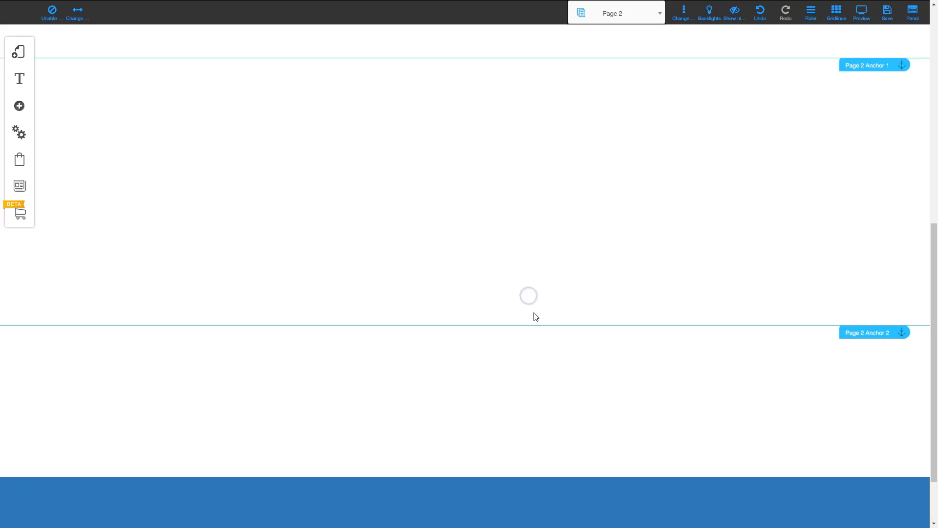
# Step: Save the site changes with Layout 1 and Page 2 included, and dismiss the alert
pyautogui.scroll(6, 518, 270)
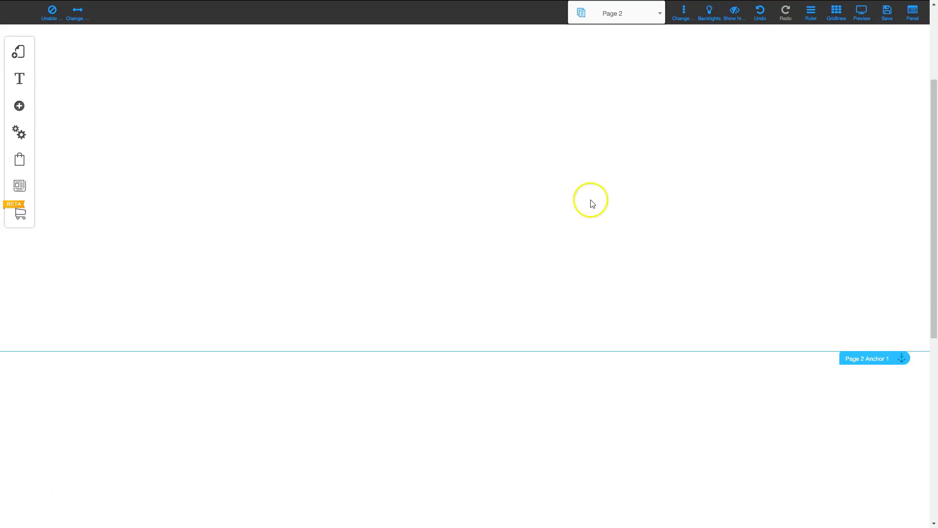
pyautogui.scroll(3, 568, 243)
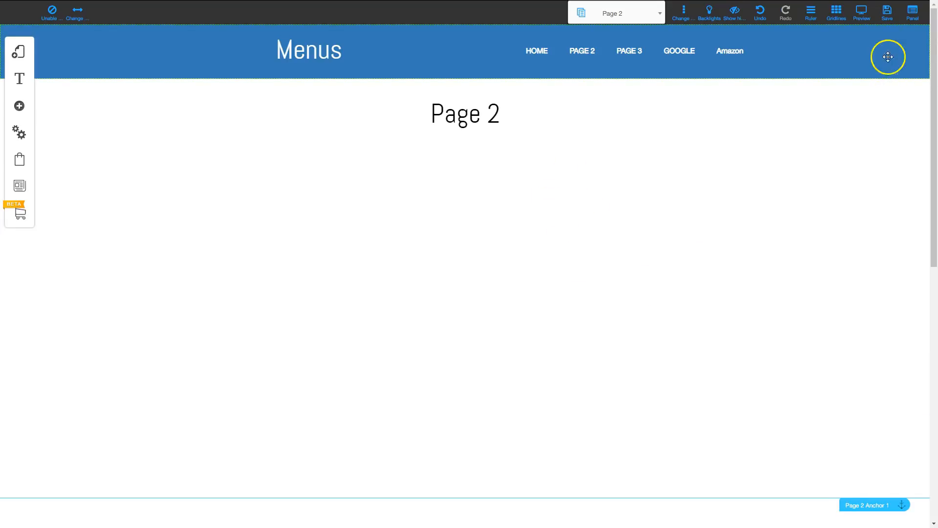
pyautogui.click(887, 12)
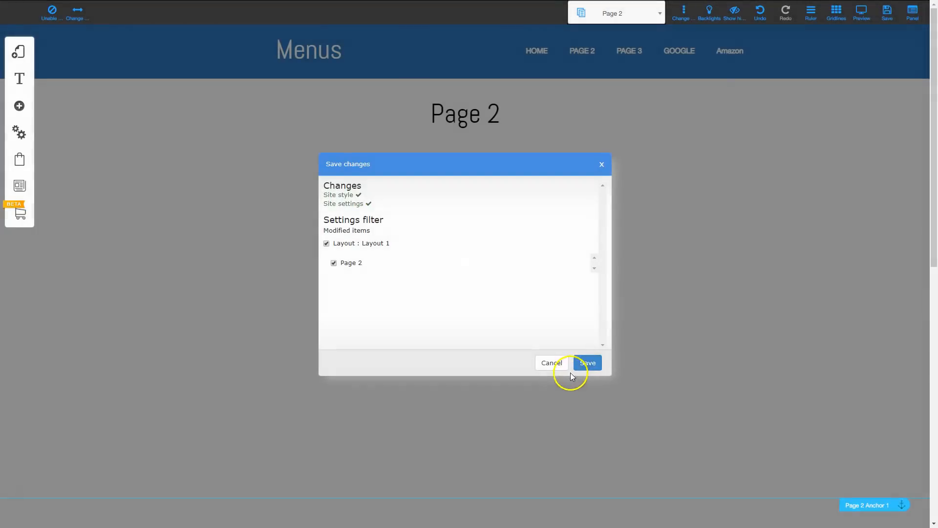
pyautogui.click(581, 365)
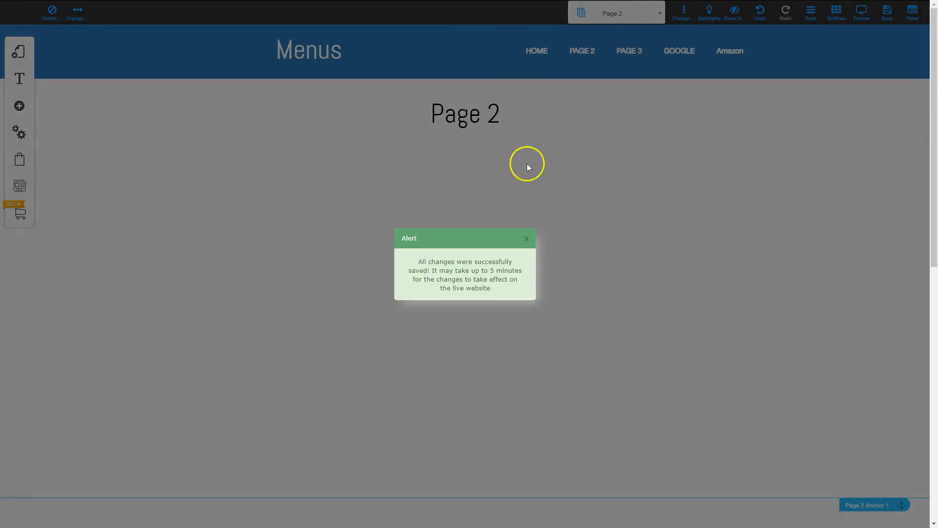
pyautogui.click(529, 236)
# Step: Switch to the Home page and add a link to the anchor "Page 1 Anchor 2" in the header menu
pyautogui.click(662, 13)
pyautogui.click(615, 65)
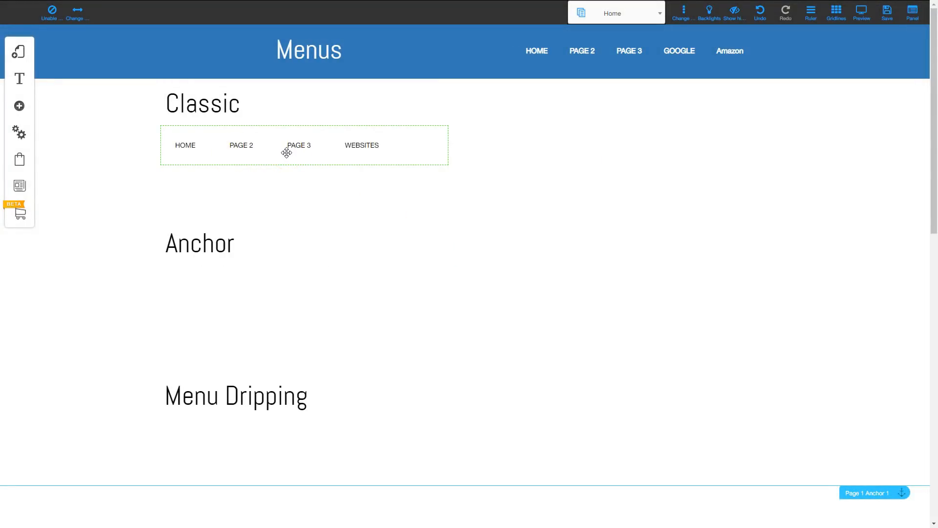
pyautogui.click(636, 50)
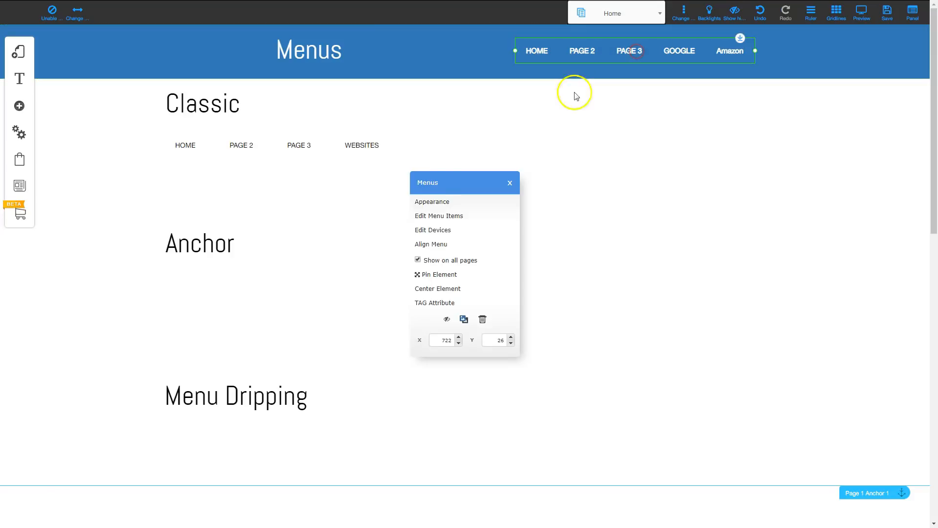
pyautogui.click(426, 217)
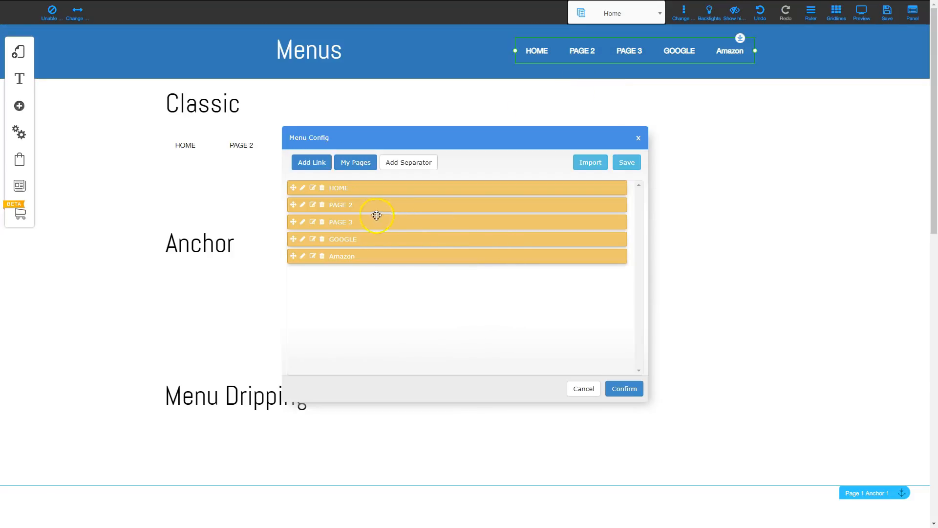
pyautogui.click(313, 165)
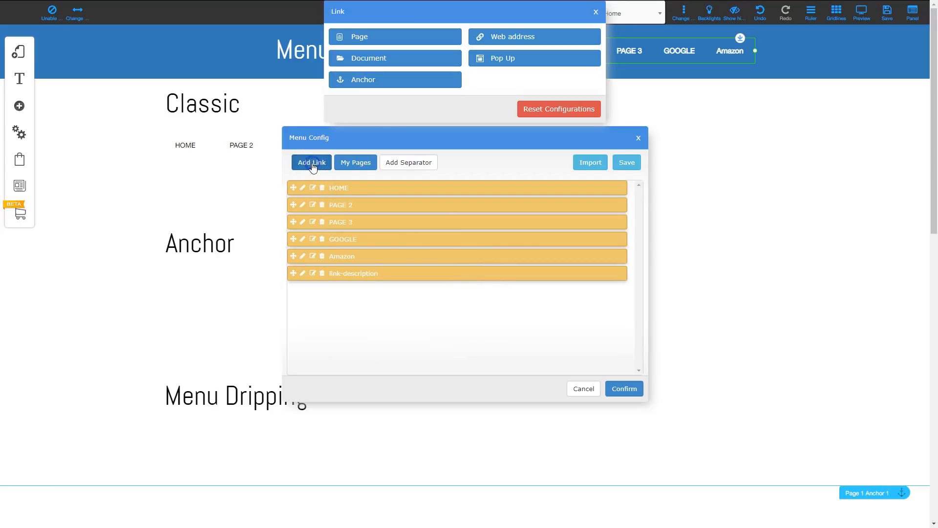
pyautogui.click(370, 81)
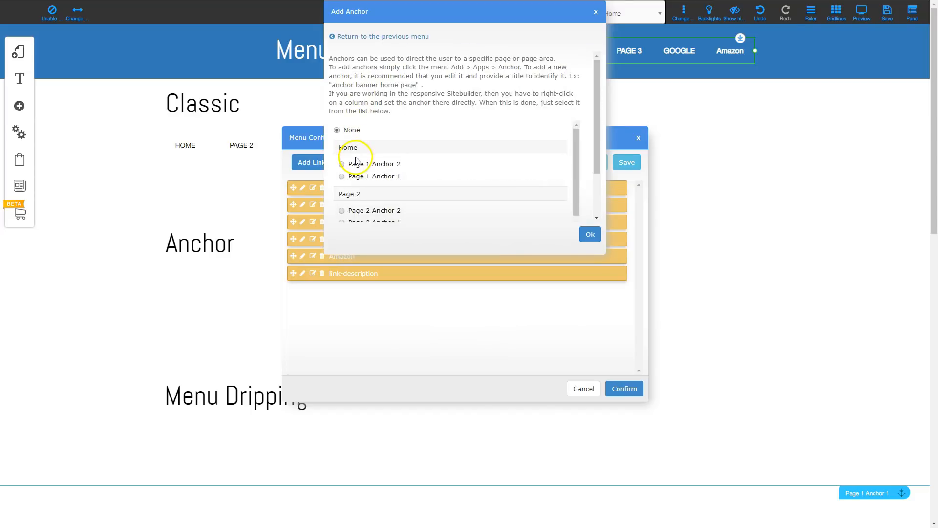
pyautogui.scroll(-1, 364, 208)
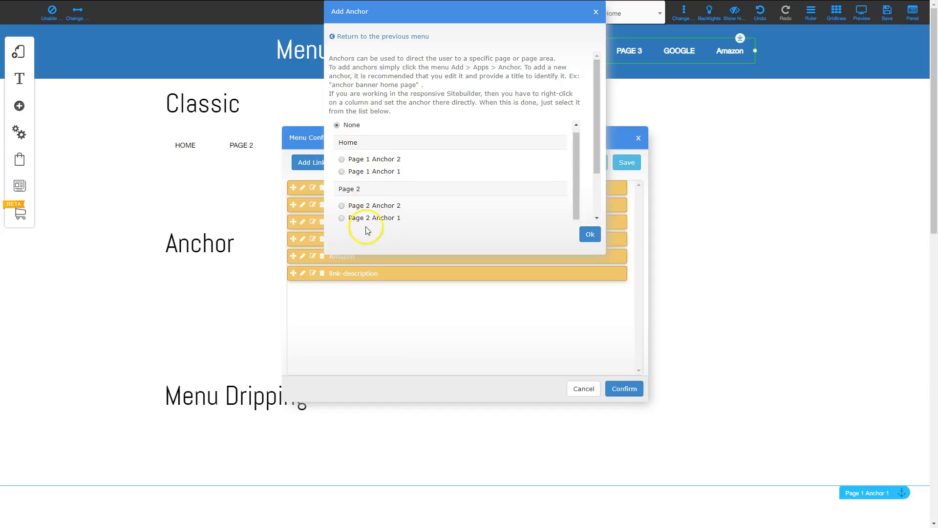
pyautogui.click(342, 160)
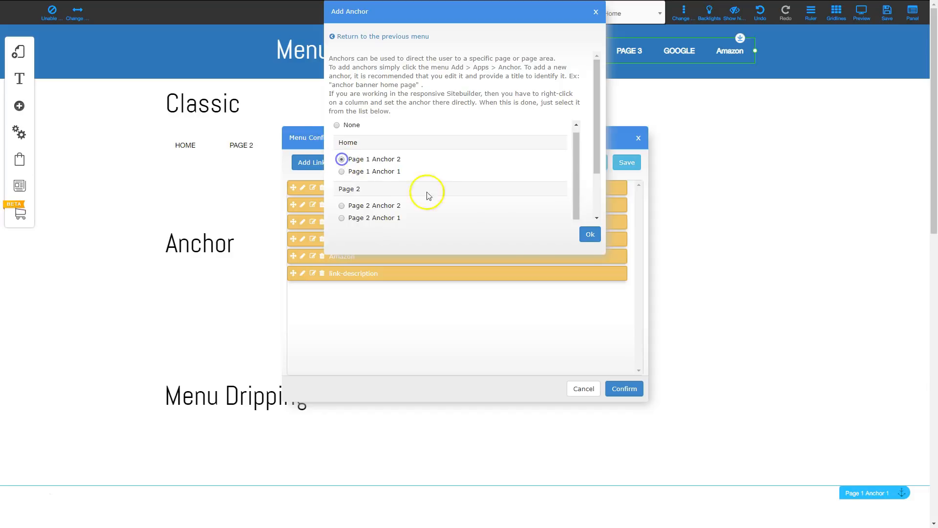
pyautogui.click(590, 235)
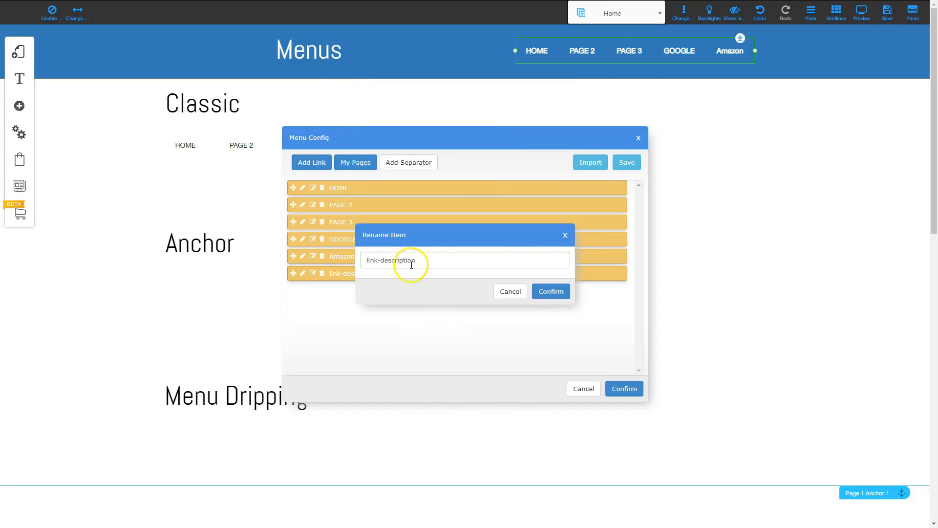
# Step: Name the new header menu item "Anchor 1" and apply the menu configuration
pyautogui.moveTo(434, 259); pyautogui.dragTo(375, 262)
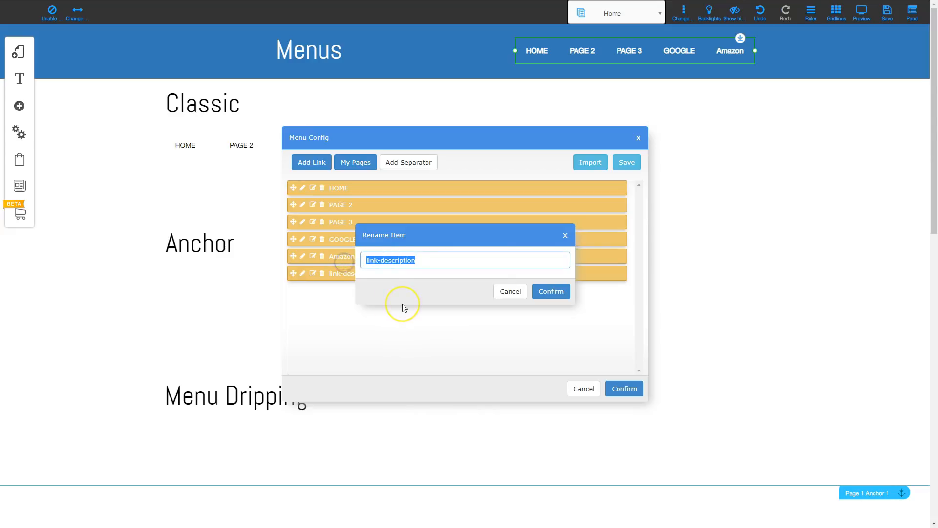
pyautogui.write('Chor')
pyautogui.press('BackSpace')
pyautogui.press('BackSpace')
pyautogui.press('BackSpace')
pyautogui.press('BackSpace')
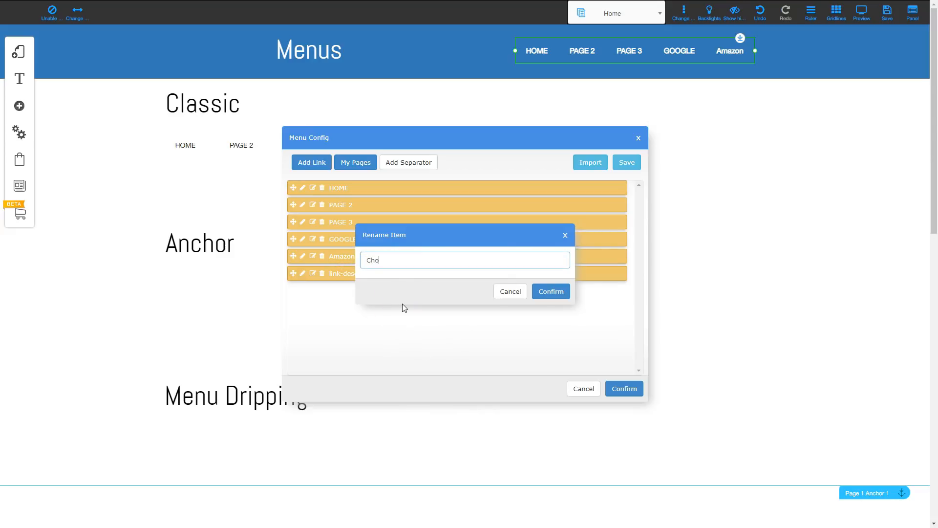
pyautogui.write('Anchor 1')
pyautogui.click(557, 292)
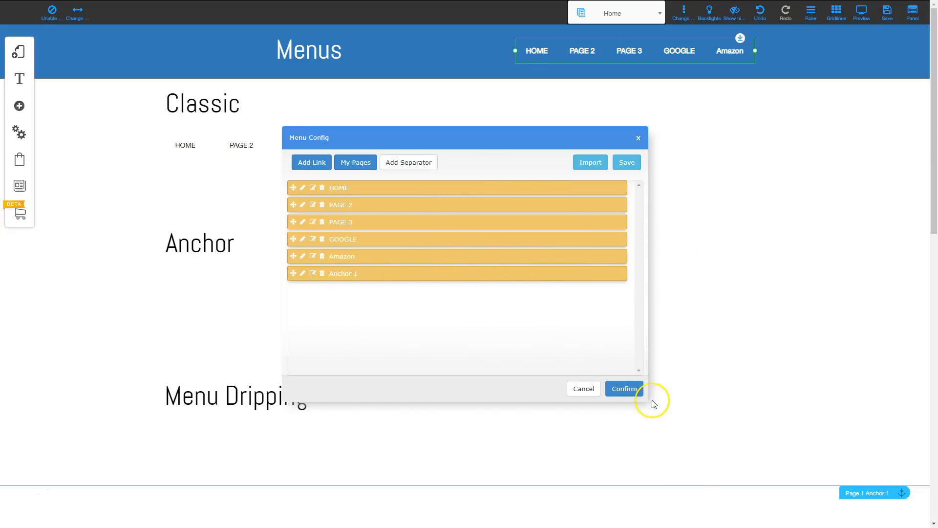
pyautogui.click(625, 389)
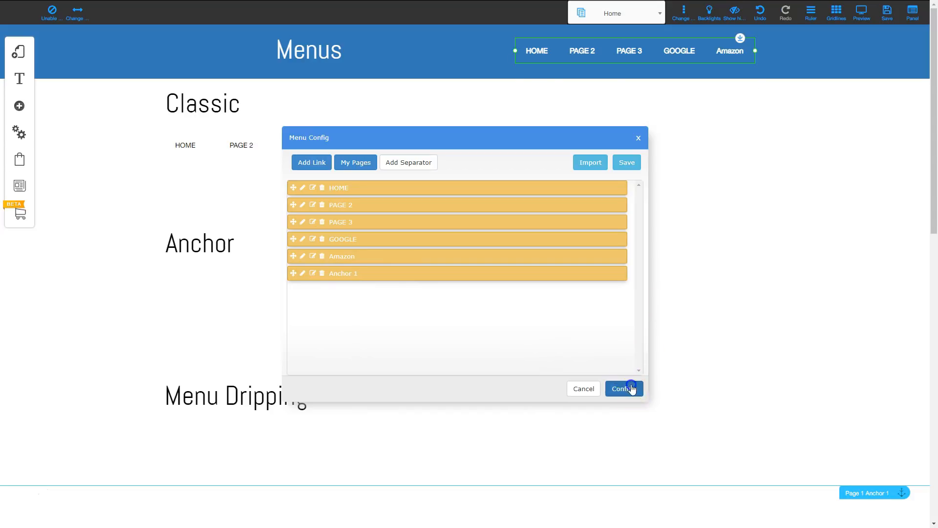
# Step: Widen and shift the header menu toward the Menus title so all items fit in one row, and save the site changes
pyautogui.moveTo(516, 64); pyautogui.dragTo(435, 56)
pyautogui.moveTo(582, 55); pyautogui.dragTo(569, 55)
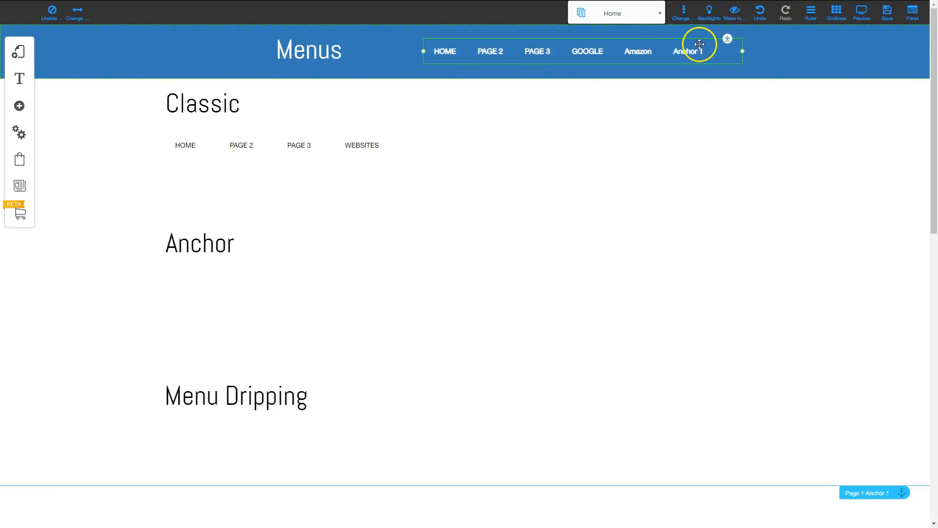
pyautogui.click(888, 14)
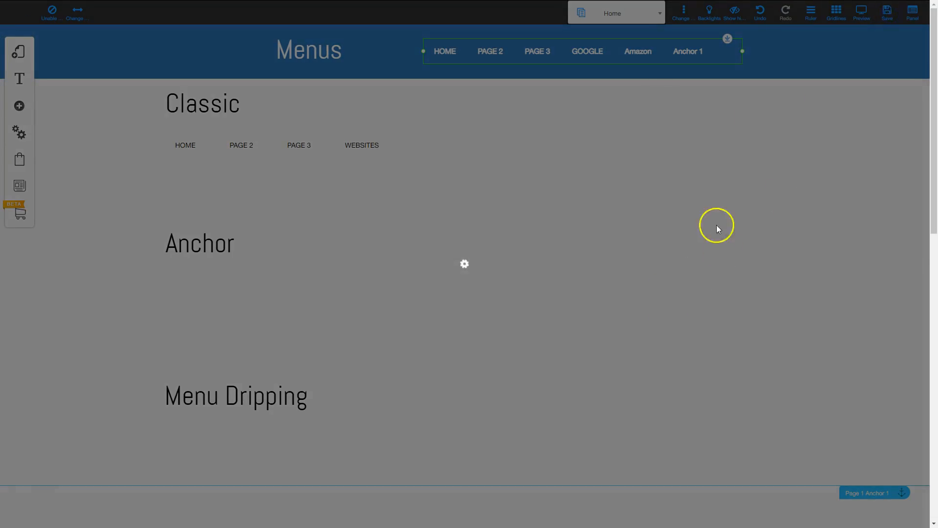
pyautogui.click(587, 362)
pyautogui.click(529, 242)
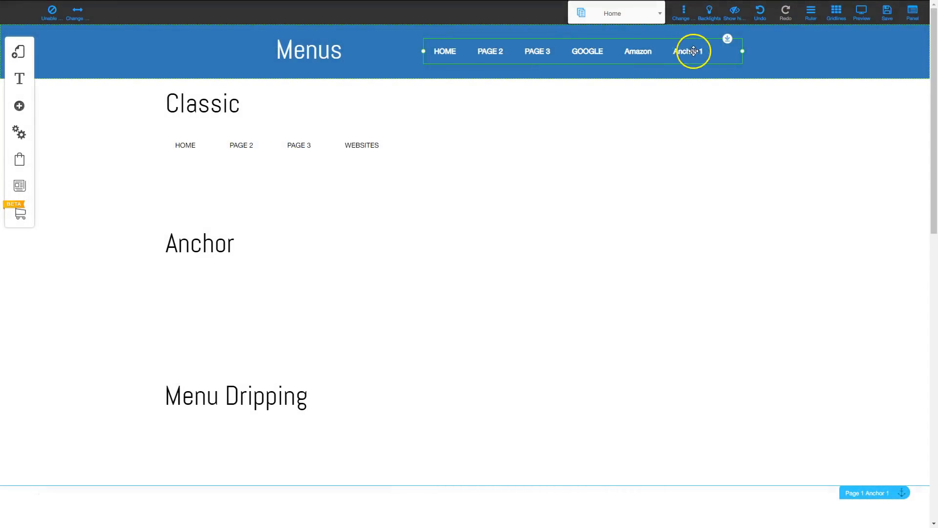
# Step: Preview the site, test the Anchor 1 link in the header menu, and return to editing
pyautogui.click(860, 14)
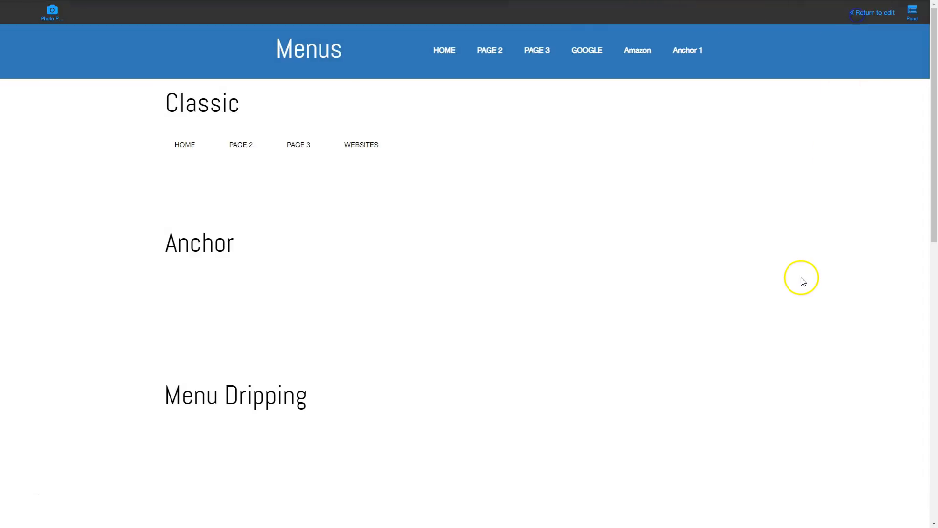
pyautogui.click(688, 51)
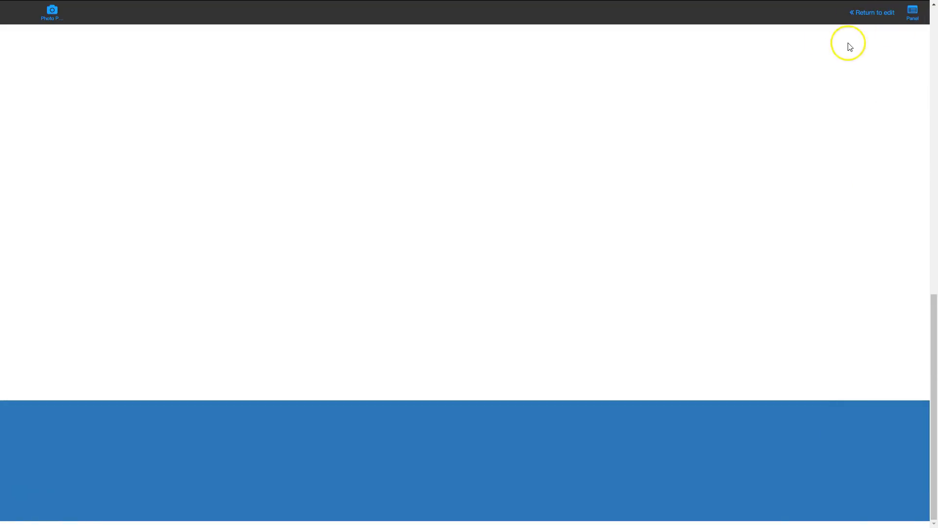
pyautogui.click(870, 13)
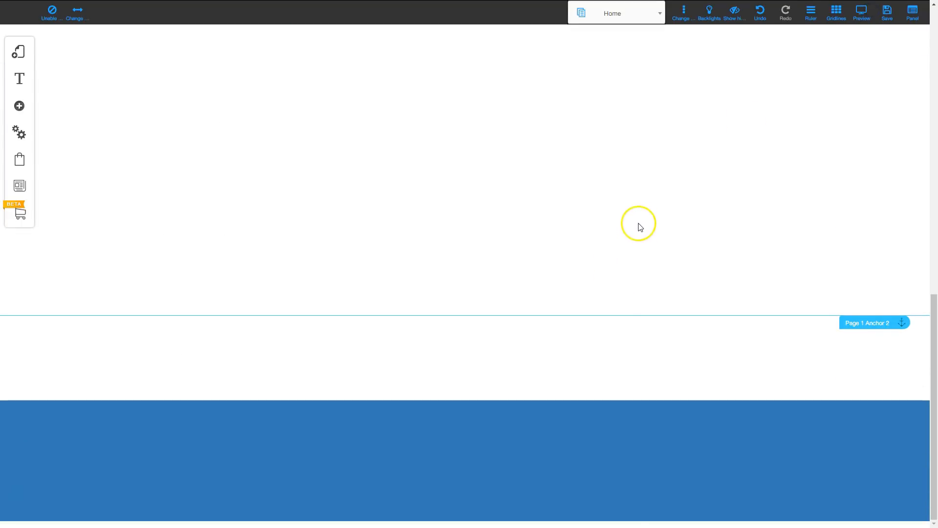
pyautogui.scroll(3, 639, 225)
pyautogui.scroll(1, 640, 220)
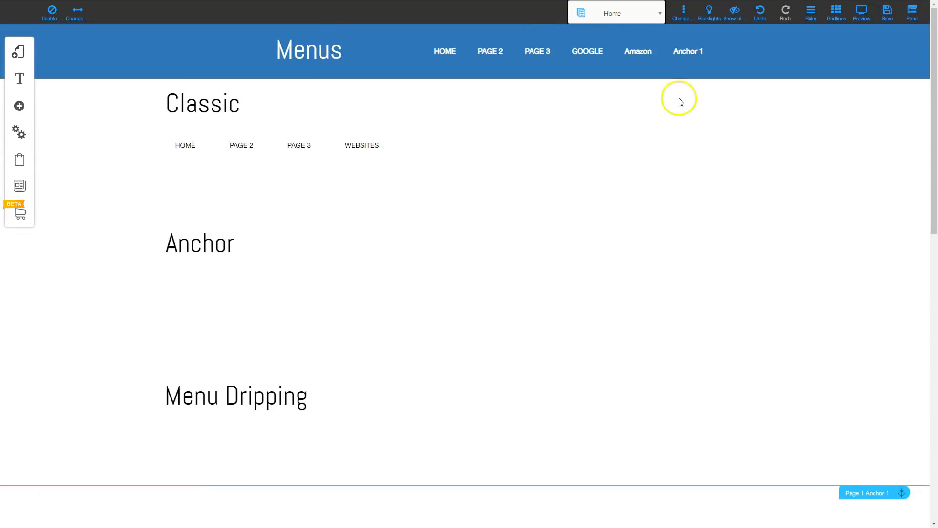
# Step: Add a link to the anchor "Page 2 Anchor 2" in the header menu
pyautogui.click(644, 52)
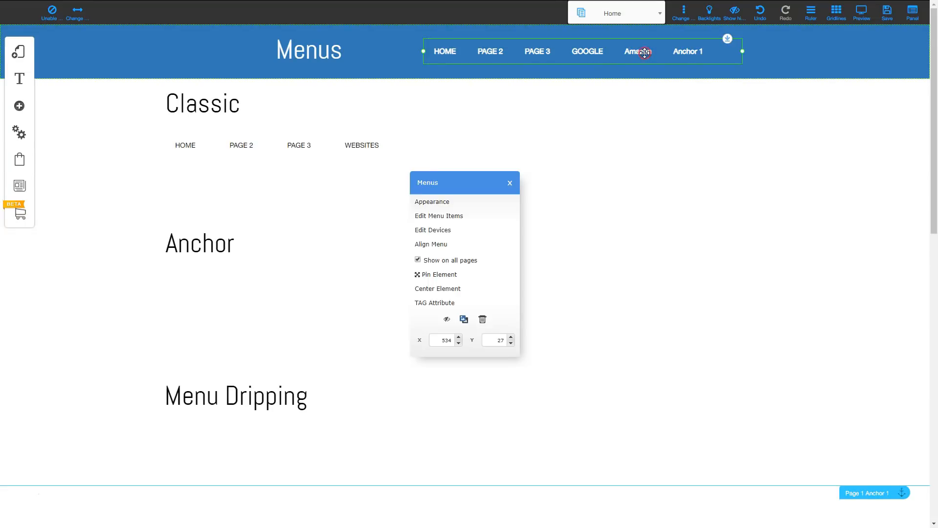
pyautogui.click(466, 216)
pyautogui.click(312, 162)
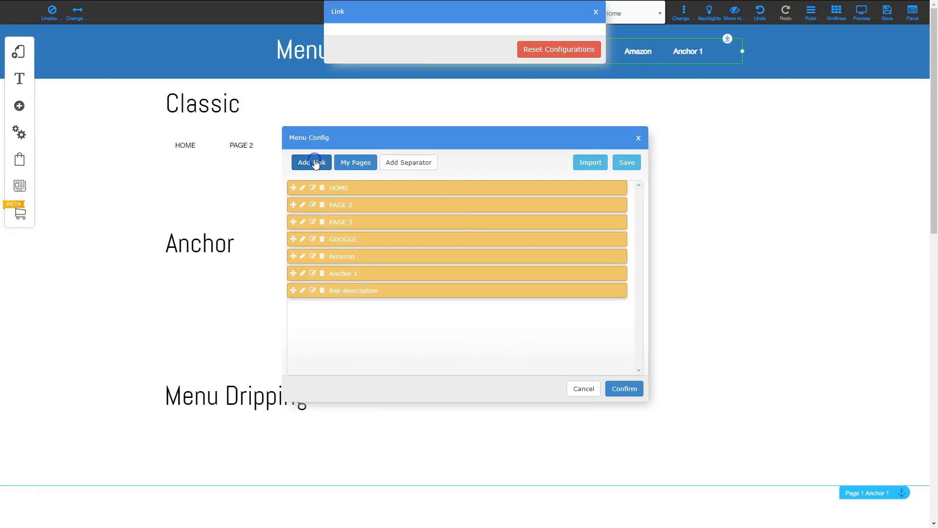
pyautogui.click(369, 83)
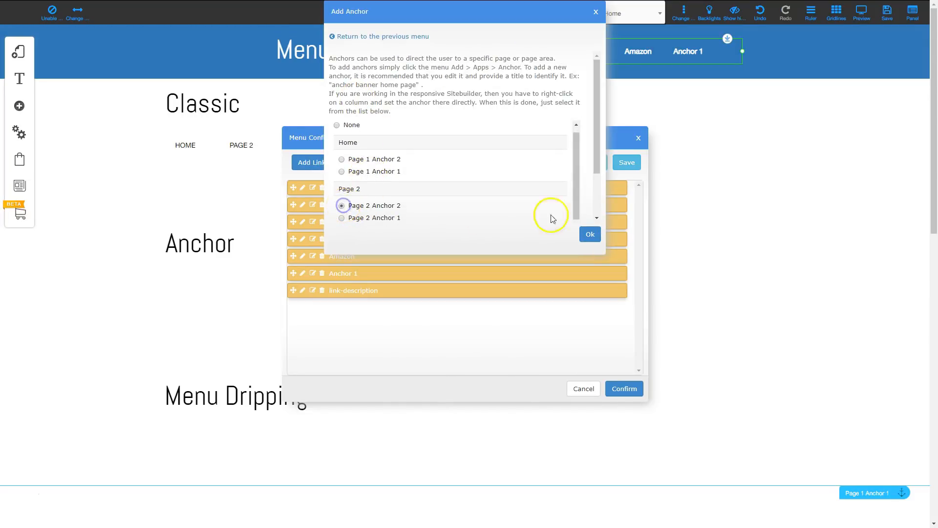
pyautogui.click(588, 234)
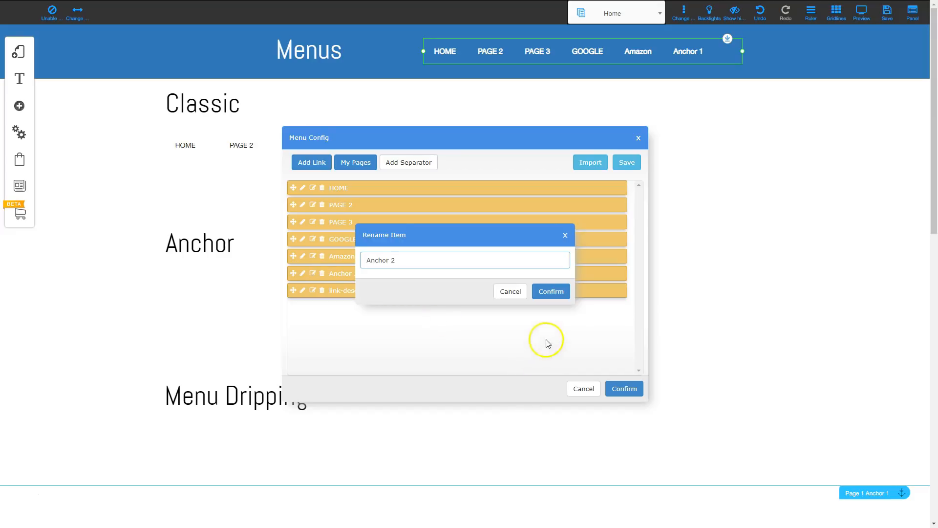
# Step: Name the new header menu item "Anchor 2", and widen and shift the header menu so all items fit in one row
pyautogui.click(550, 292)
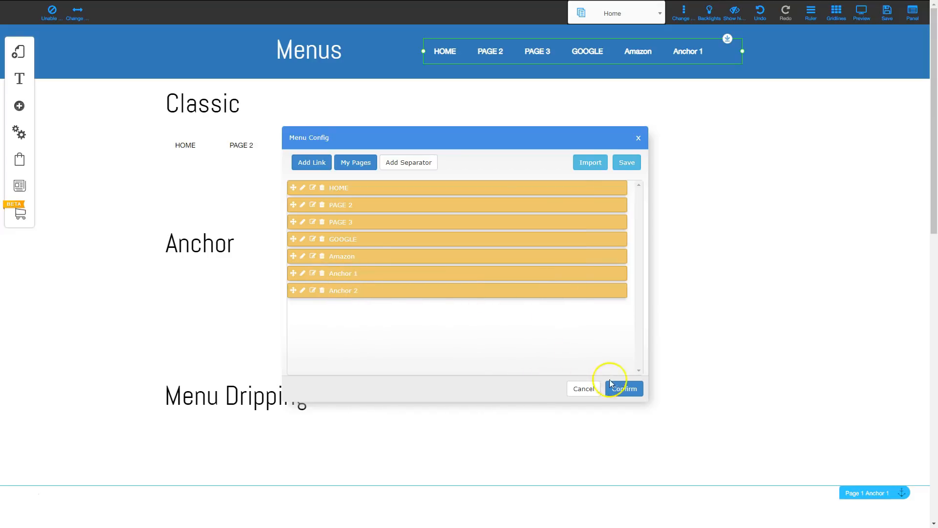
pyautogui.click(625, 390)
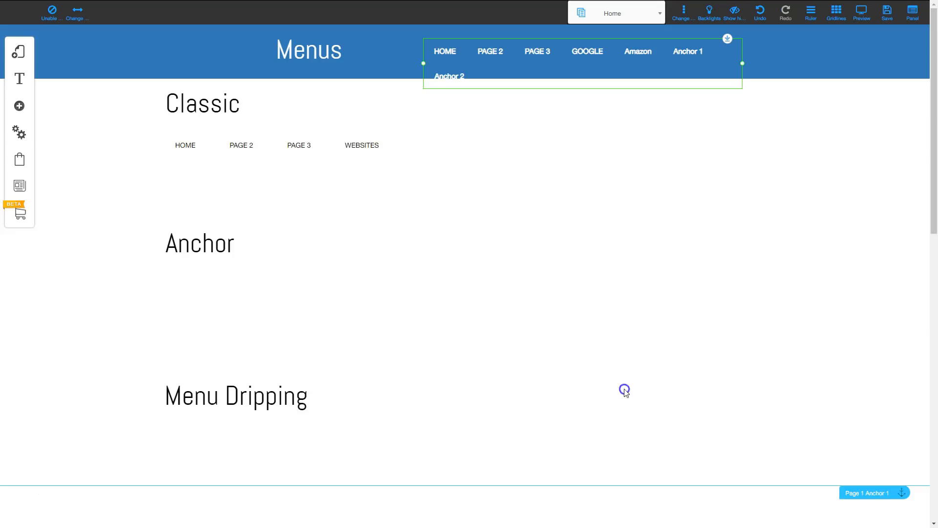
pyautogui.moveTo(738, 65); pyautogui.dragTo(803, 57)
pyautogui.moveTo(735, 56); pyautogui.dragTo(691, 55)
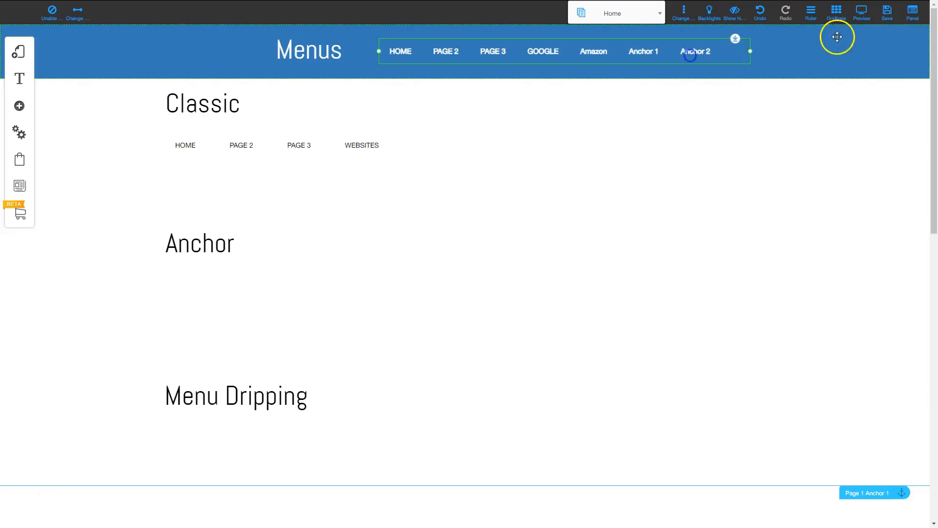
# Step: Preview the site, test the Anchor 2 link in the header menu, and return to editing
pyautogui.click(862, 16)
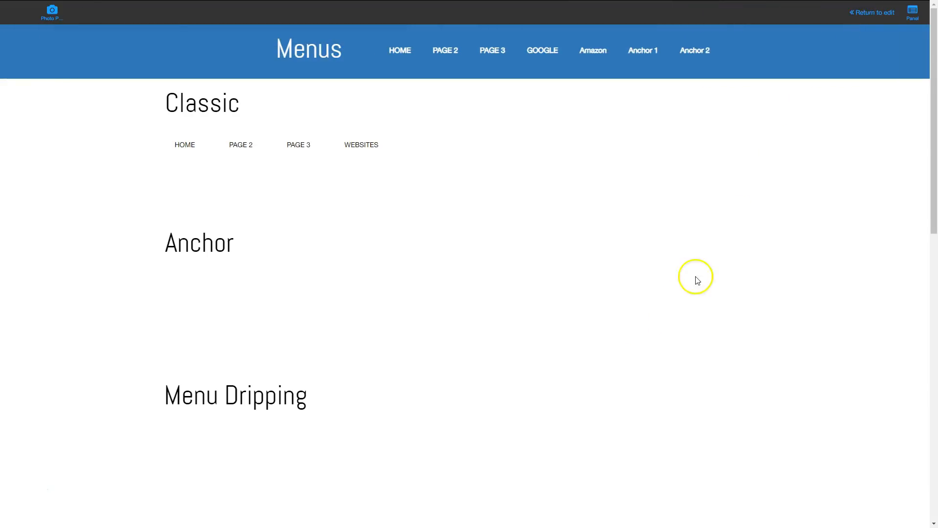
pyautogui.click(699, 57)
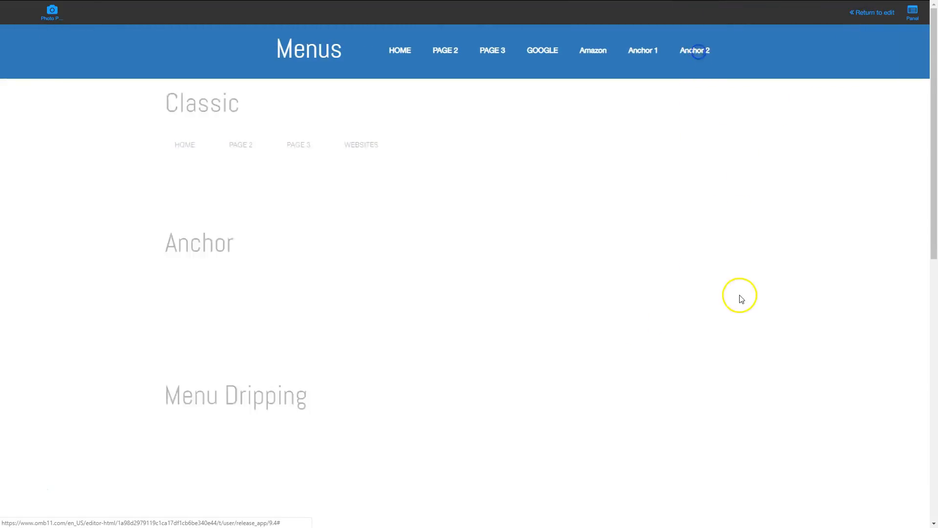
pyautogui.scroll(11, 488, 186)
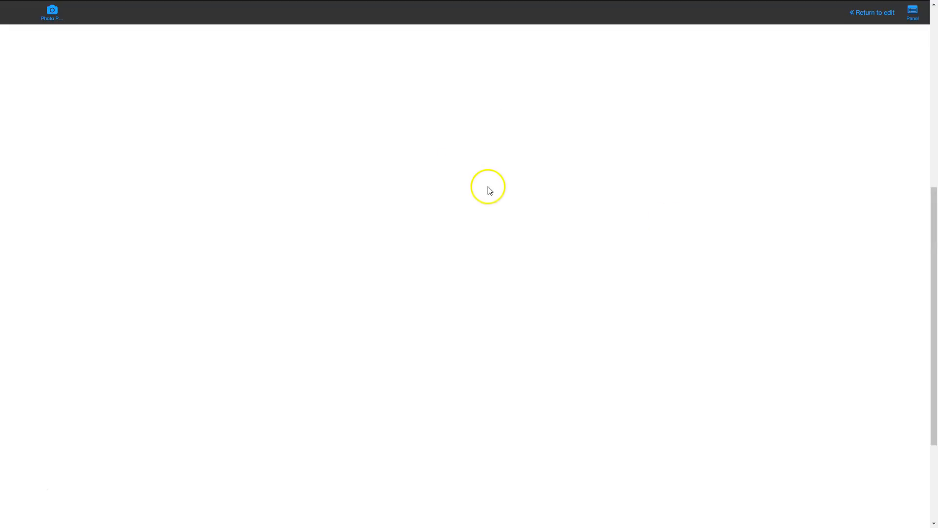
pyautogui.scroll(-6, 660, 427)
pyautogui.scroll(-4, 663, 432)
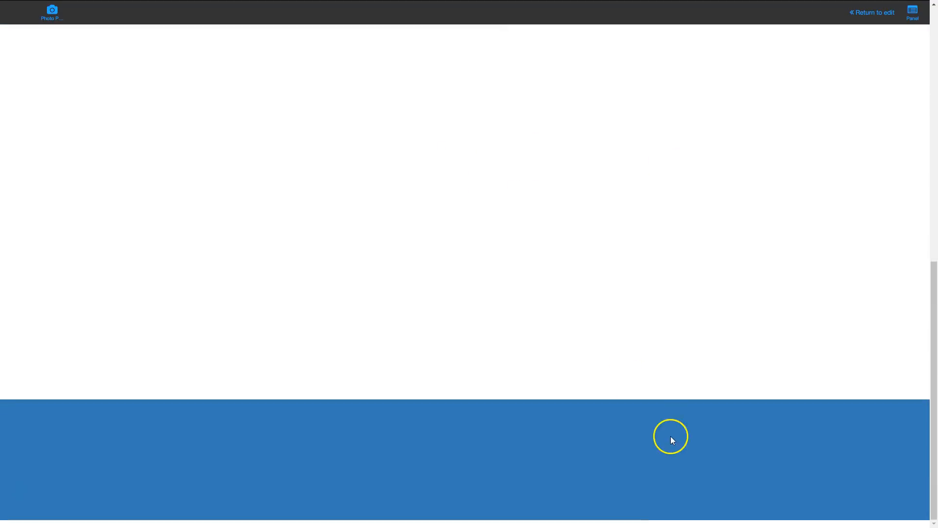
pyautogui.click(877, 14)
# Step: On the Home page, add an anchor menu in the first circle-icon style and place it below and to the right of the classic menu
pyautogui.click(616, 14)
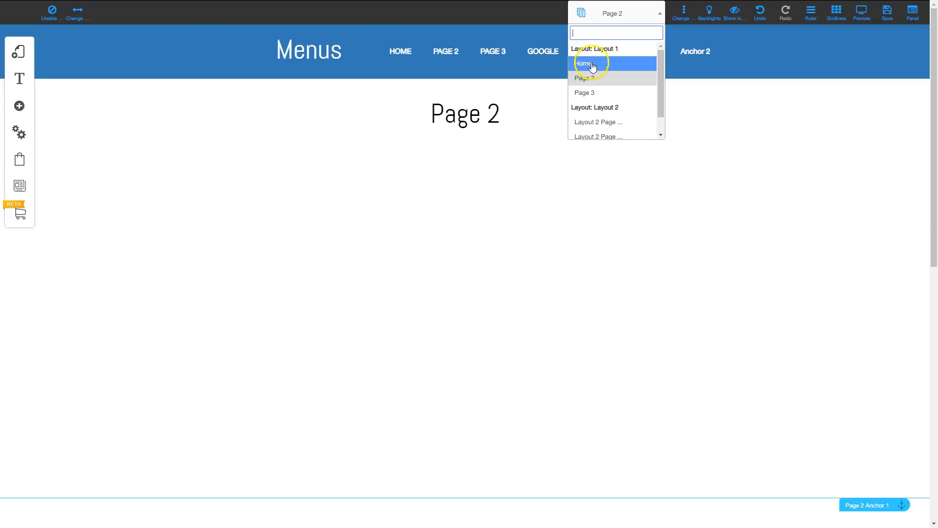
pyautogui.click(590, 63)
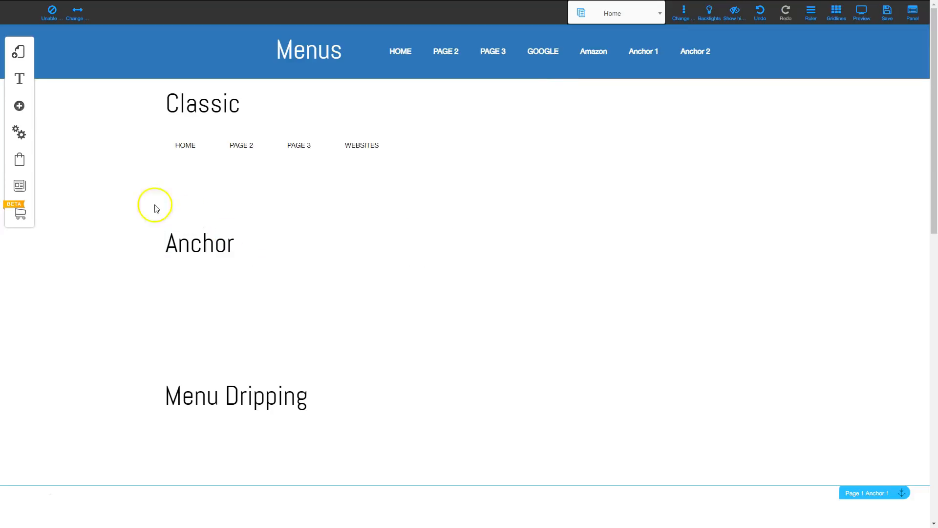
pyautogui.click(21, 108)
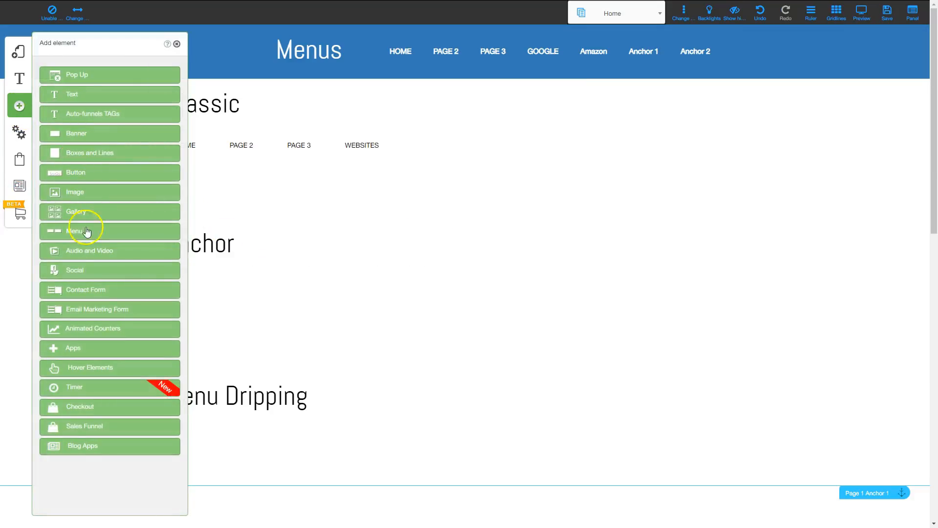
pyautogui.click(78, 234)
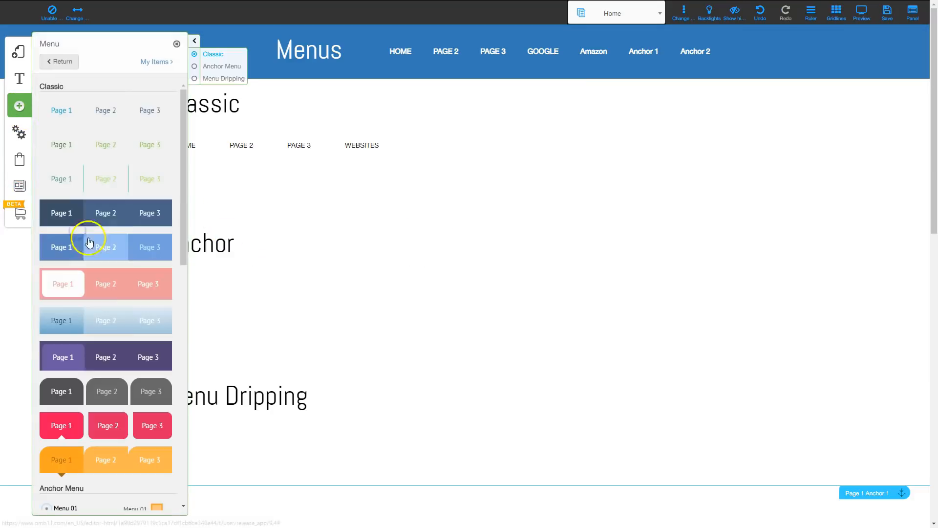
pyautogui.click(221, 71)
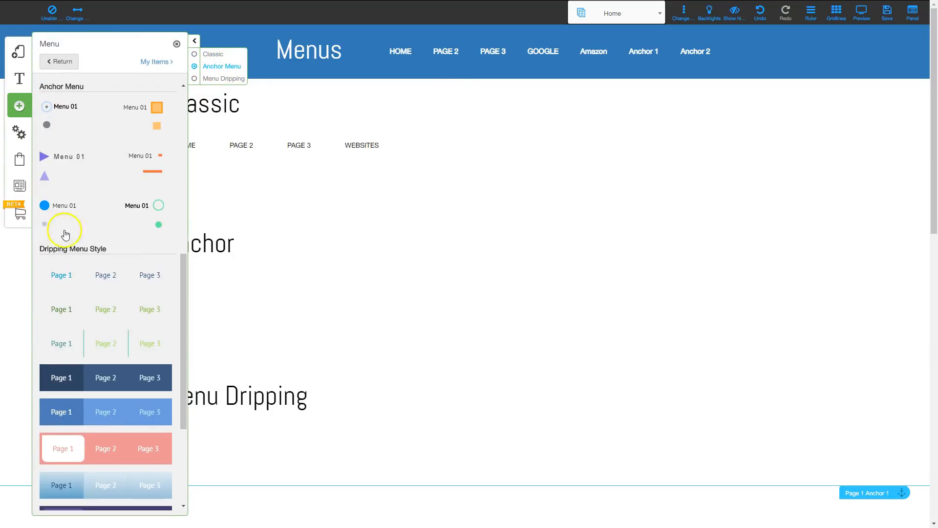
pyautogui.click(59, 116)
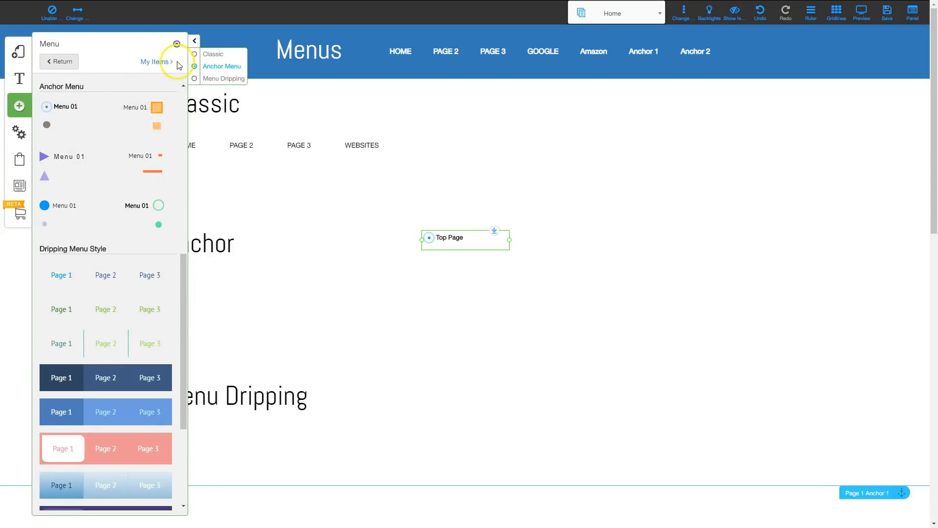
pyautogui.click(176, 44)
pyautogui.moveTo(454, 239); pyautogui.dragTo(608, 193)
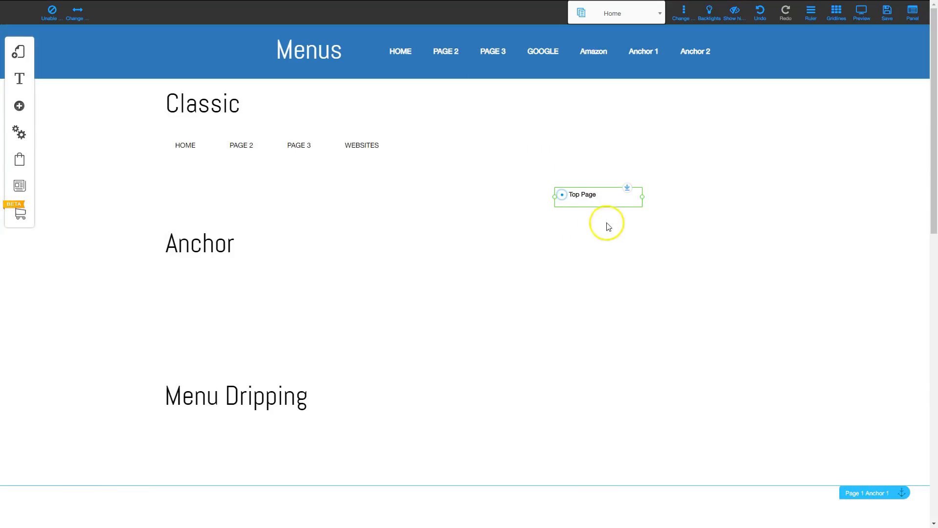
# Step: Review the item styles and font options in the appearance settings of the anchor menu's custom style
pyautogui.click(601, 197)
pyautogui.click(443, 215)
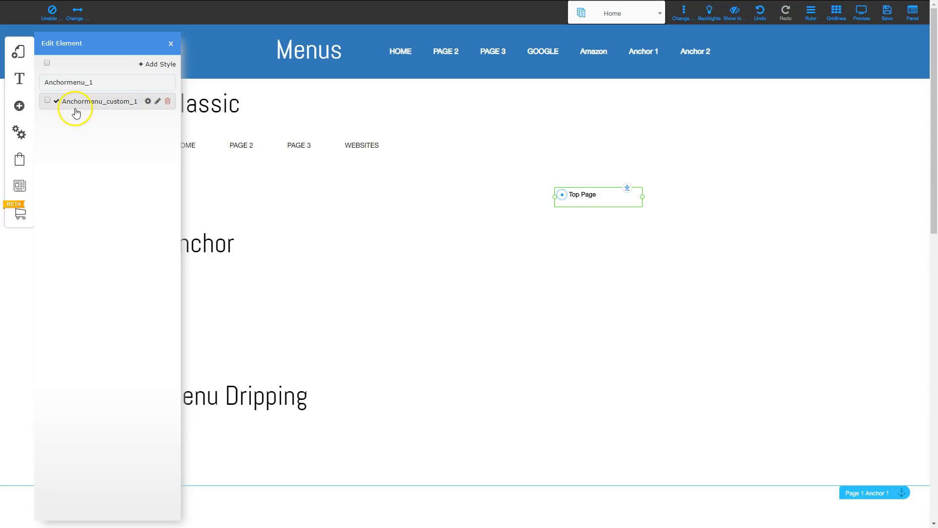
pyautogui.click(147, 102)
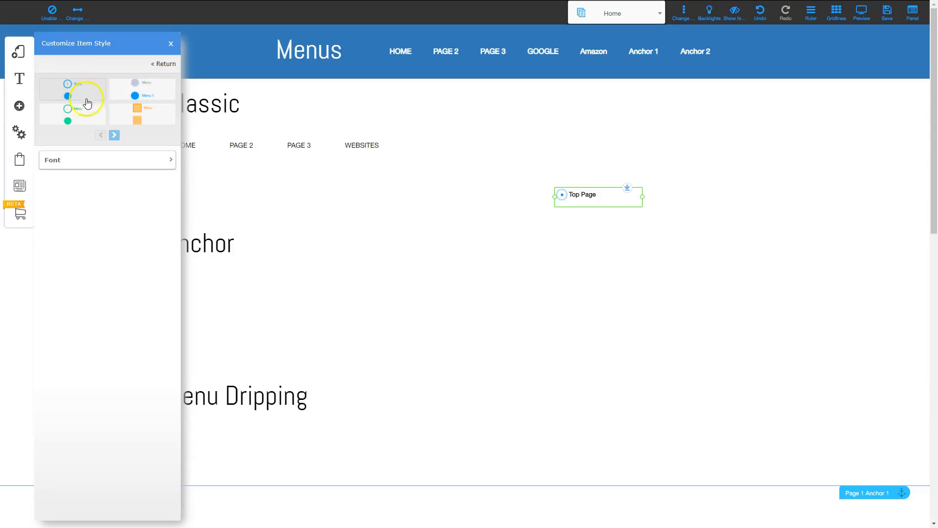
pyautogui.click(74, 160)
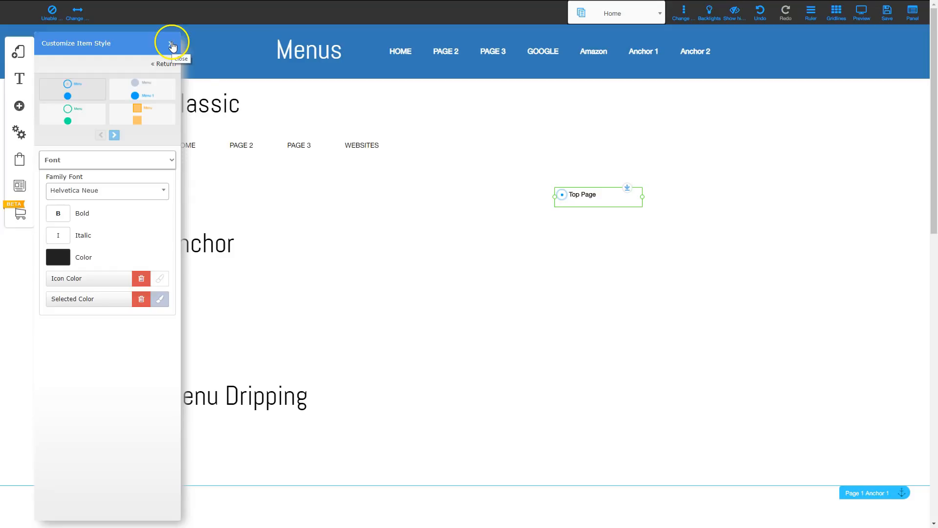
pyautogui.click(172, 45)
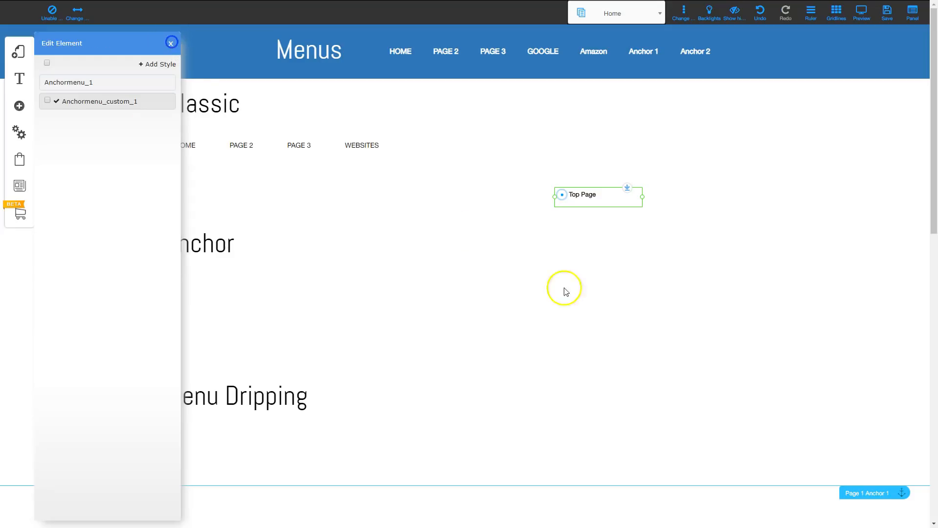
# Step: Set the anchor menu's alignment to Right
pyautogui.click(600, 201)
pyautogui.click(443, 231)
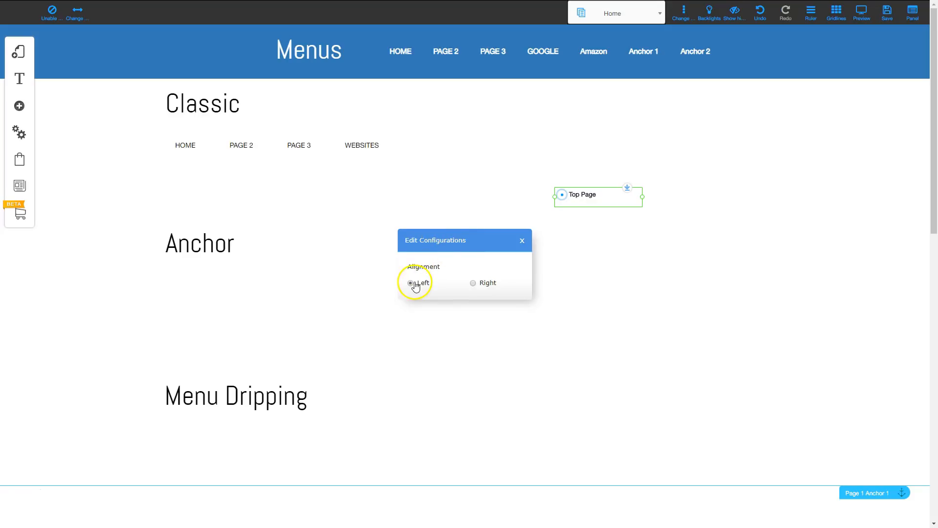
pyautogui.click(473, 285)
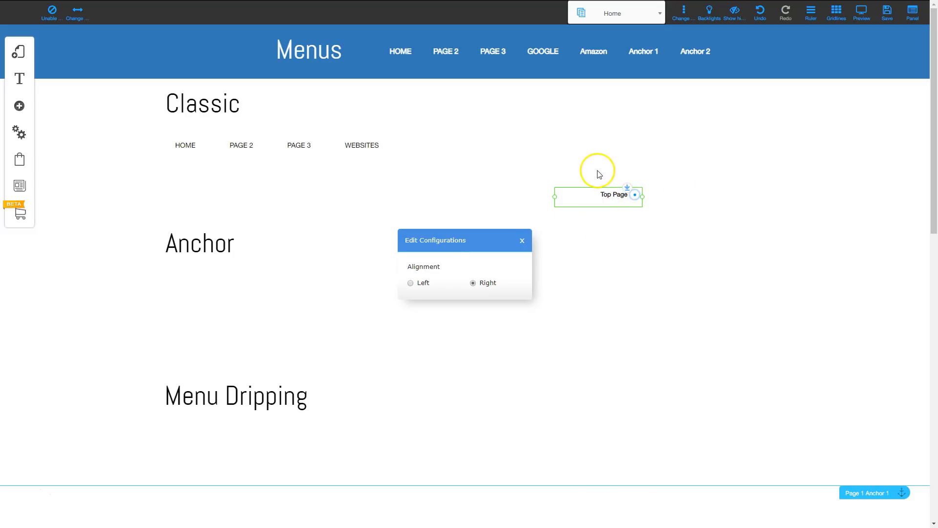
pyautogui.click(521, 243)
# Step: Include Page 1 Anchor 1 and Page 1 Anchor 2 in the anchor menu and exclude Top Page
pyautogui.click(590, 198)
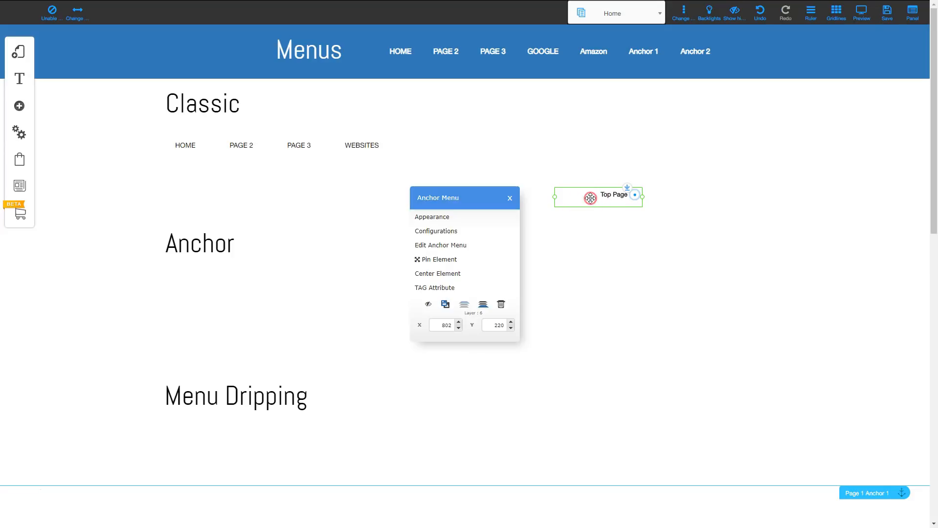
pyautogui.click(441, 245)
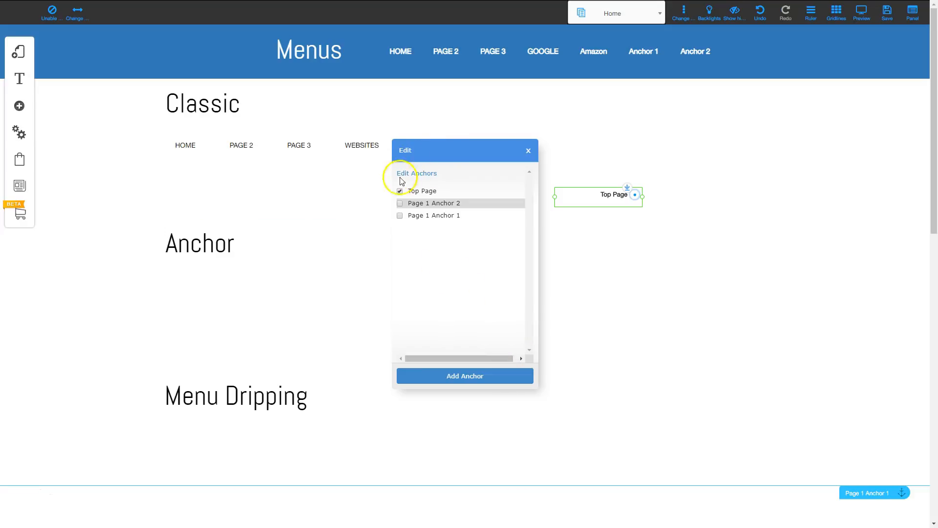
pyautogui.scroll(-1, 465, 278)
pyautogui.scroll(1, 465, 278)
pyautogui.click(400, 203)
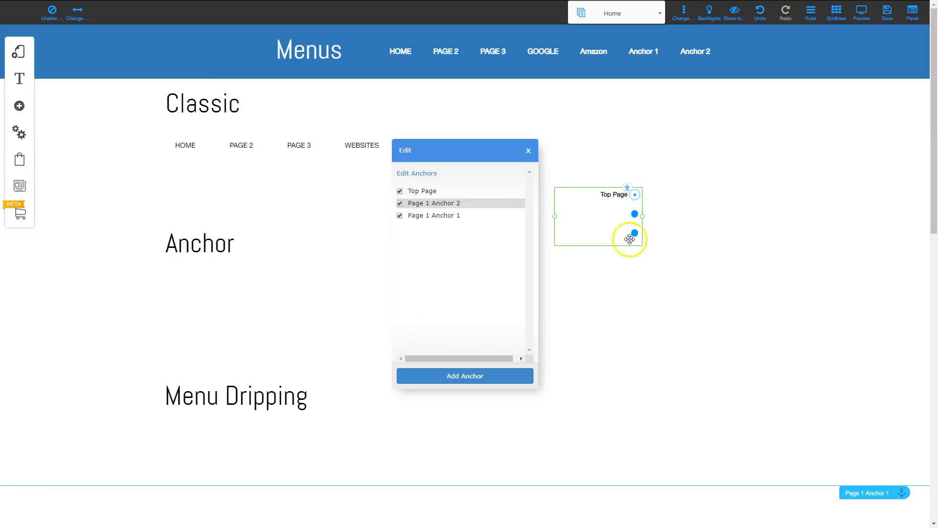
pyautogui.click(399, 191)
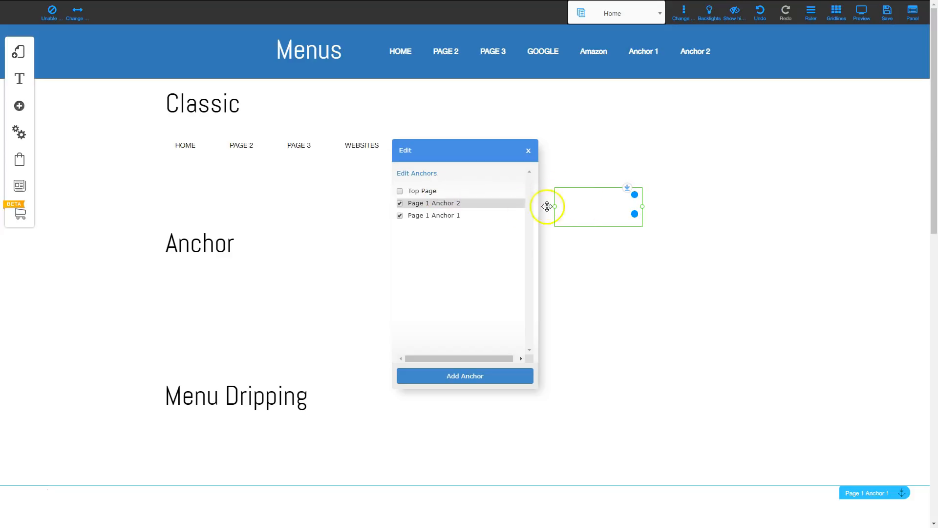
# Step: Add a new anchor from the anchor menu's editor and rename it with a person's first name in possessive form followed by "Anchor"
pyautogui.click(462, 376)
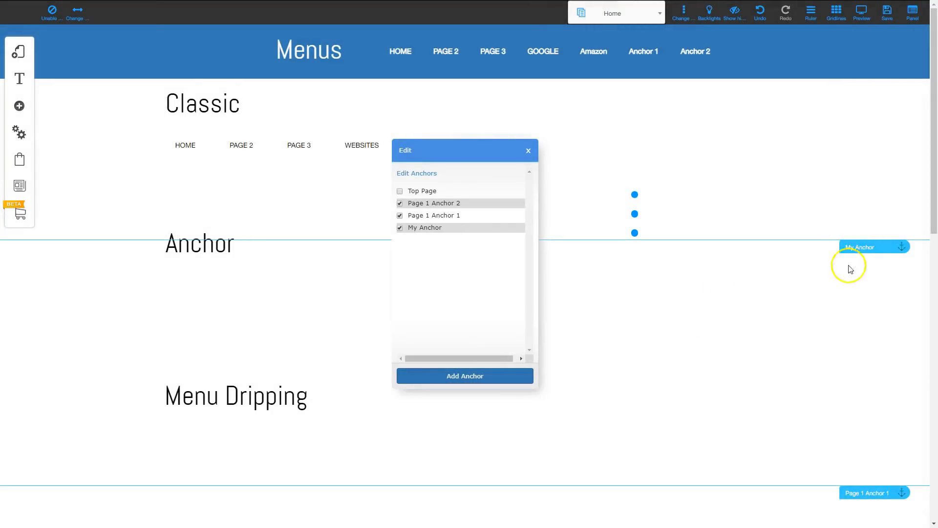
pyautogui.moveTo(454, 228)
pyautogui.click(515, 229)
pyautogui.moveTo(457, 270); pyautogui.dragTo(368, 270)
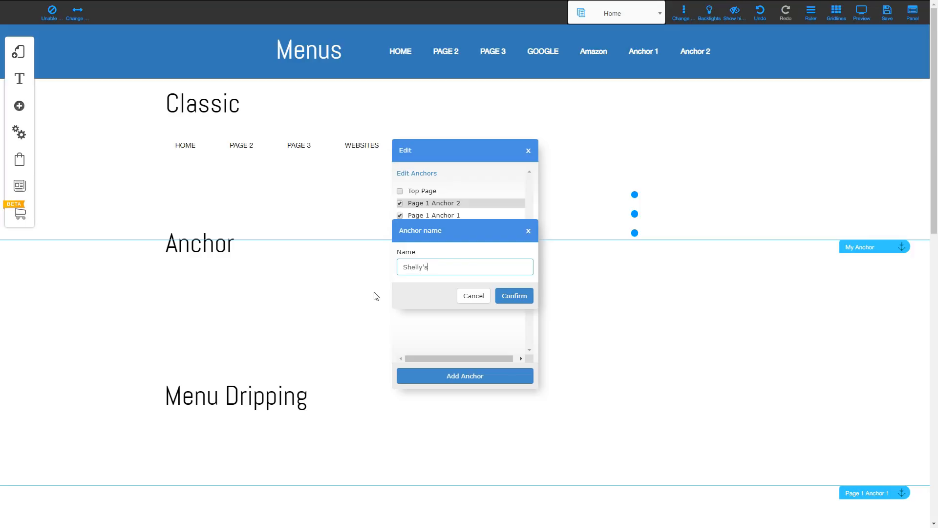
pyautogui.click(514, 295)
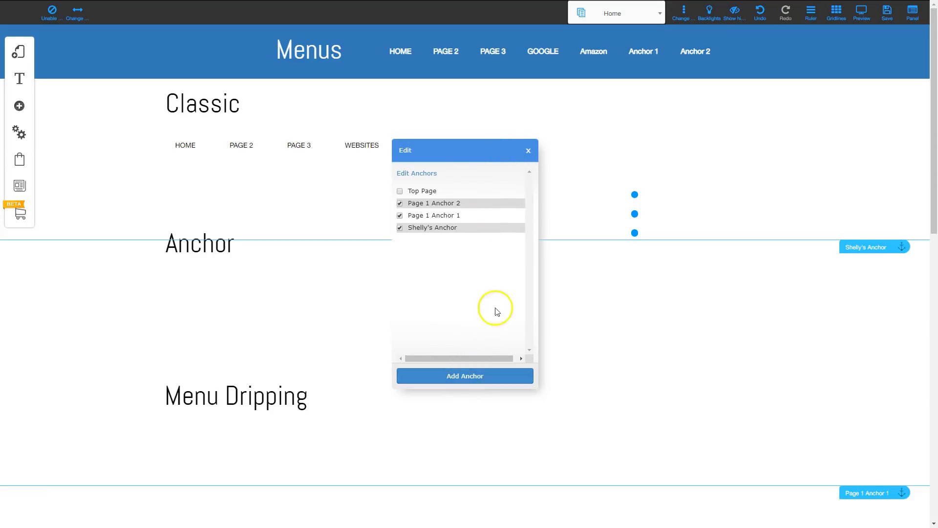
pyautogui.click(528, 151)
# Step: Move the anchor menu slightly up and to the right, and apply the item style with gray and blue dots
pyautogui.moveTo(585, 225); pyautogui.dragTo(616, 189)
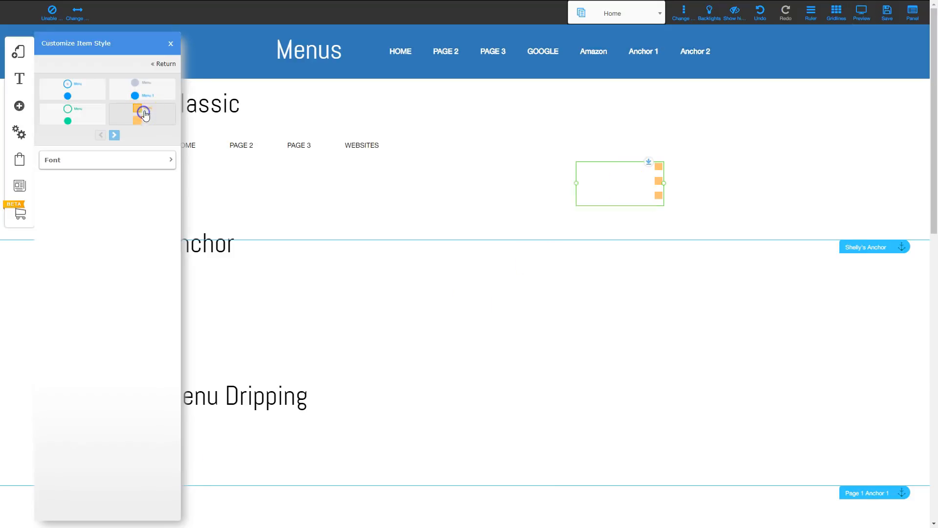
pyautogui.click(153, 86)
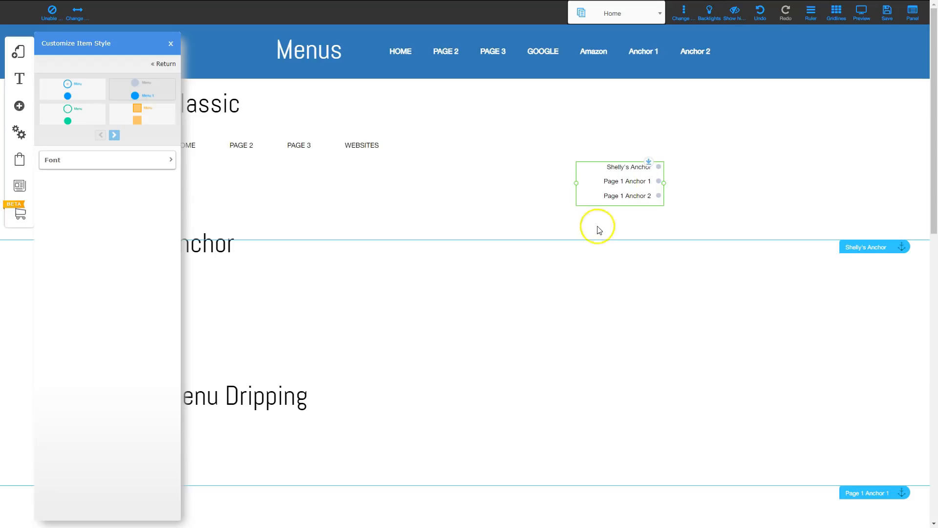
# Step: Set the anchor menu's font color to bright red
pyautogui.click(108, 159)
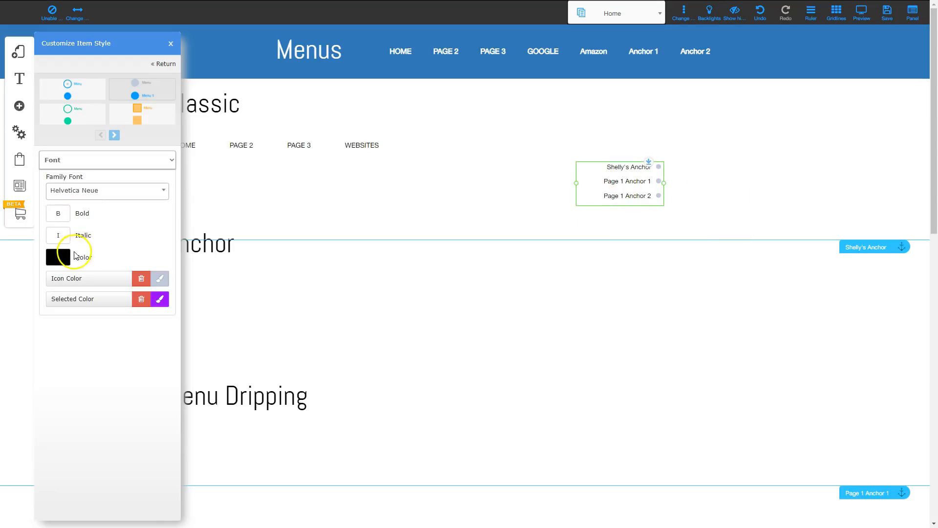
pyautogui.click(58, 257)
pyautogui.click(325, 86)
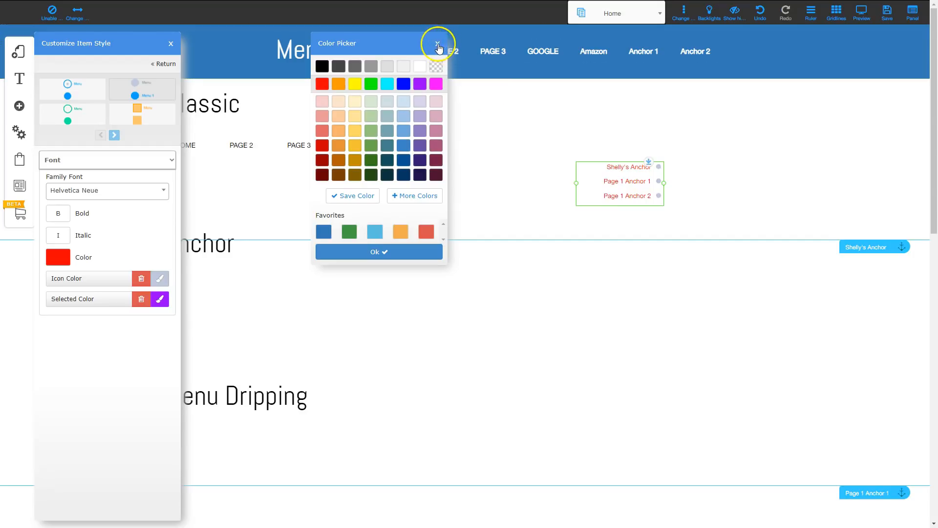
# Step: Set the anchor menu's icon color to dark green
pyautogui.click(438, 44)
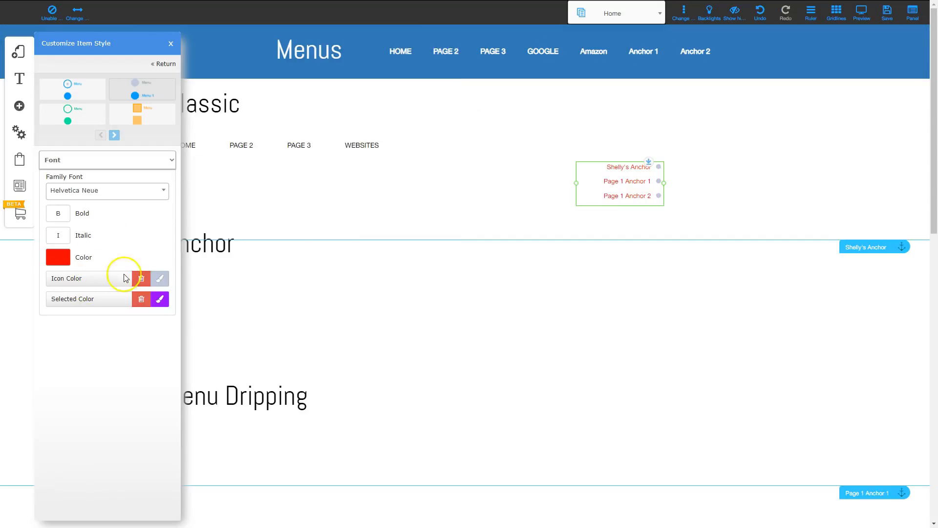
pyautogui.click(163, 280)
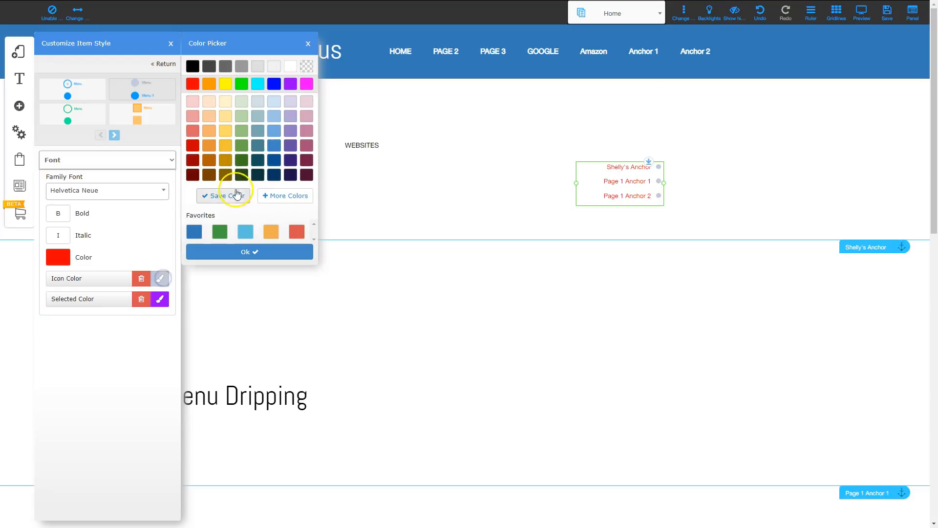
pyautogui.click(235, 185)
pyautogui.click(636, 184)
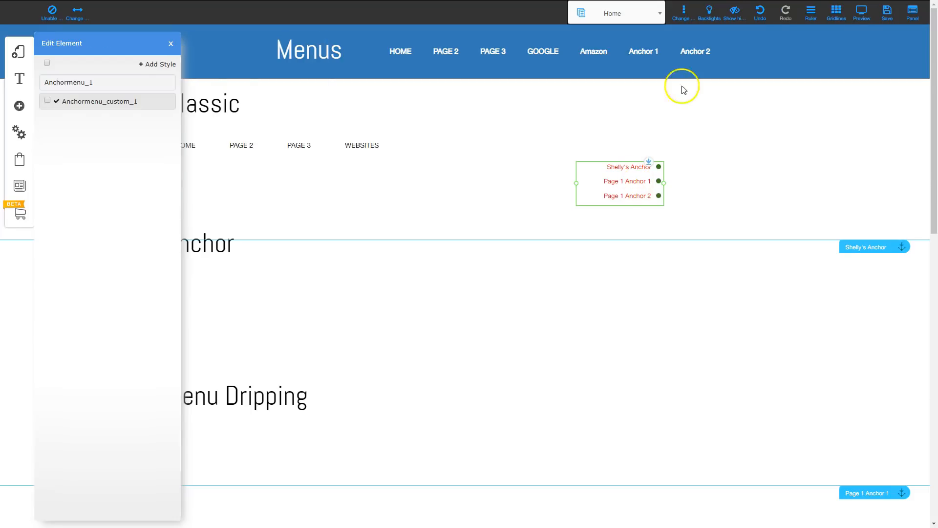
# Step: Preview the page to check the restyled anchor menu, and return to editing
pyautogui.click(860, 15)
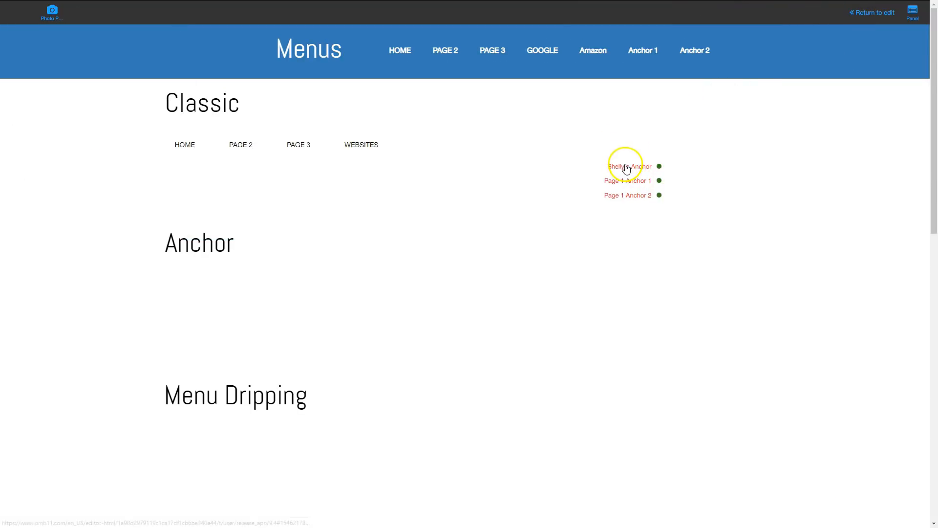
pyautogui.moveTo(633, 165); pyautogui.dragTo(555, 204)
pyautogui.click(858, 18)
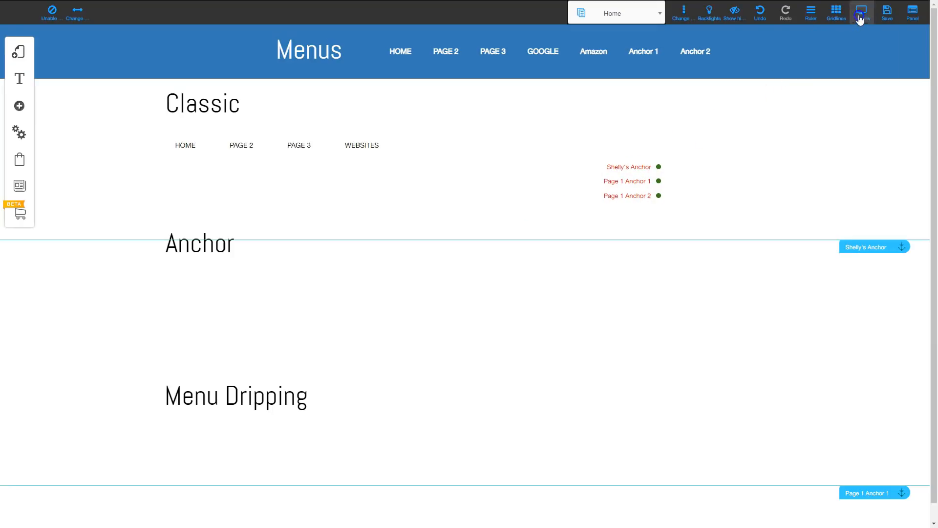
# Step: Move the anchor menu directly beneath the Anchor heading, aligned with the heading's left edge
pyautogui.click(628, 182)
pyautogui.moveTo(628, 182)
pyautogui.mouseDown()
pyautogui.moveTo(546, 145)
pyautogui.moveTo(566, 184)
pyautogui.moveTo(608, 186)
pyautogui.moveTo(628, 201)
pyautogui.mouseUp()
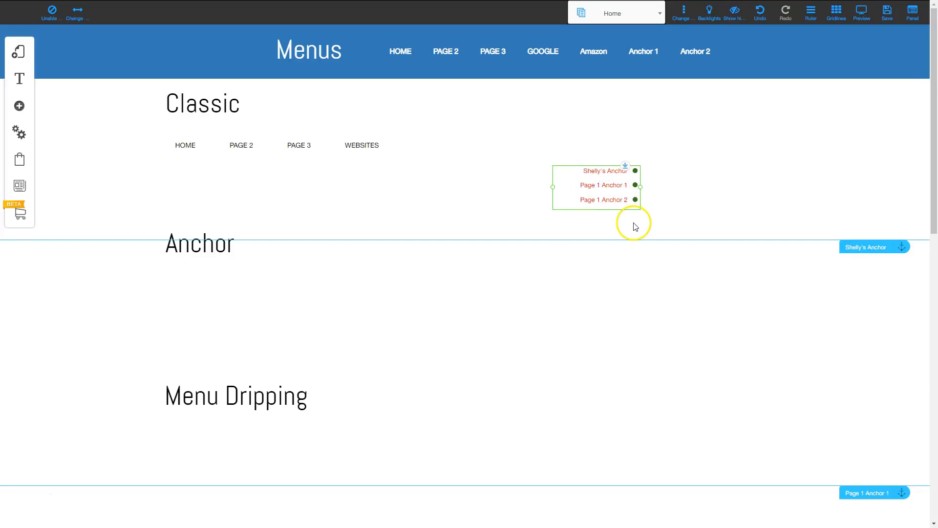
pyautogui.click(487, 341)
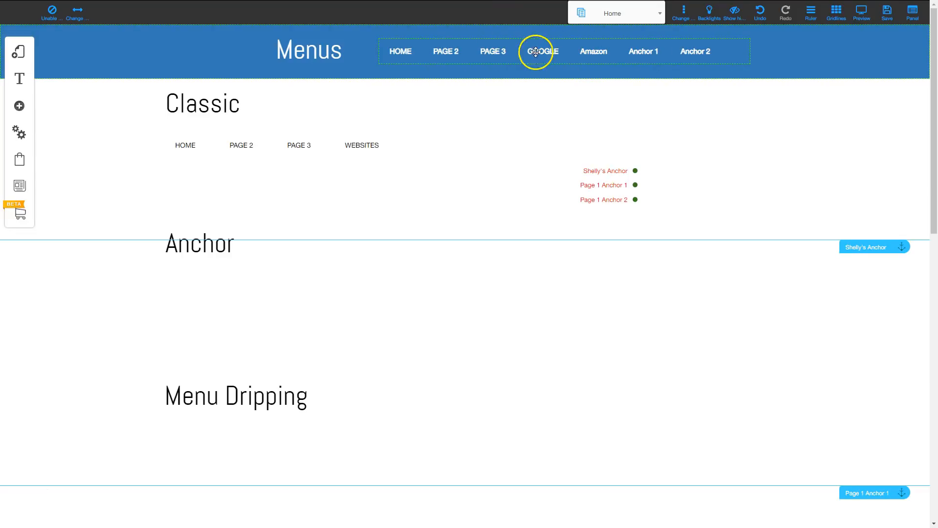
pyautogui.moveTo(596, 180)
pyautogui.mouseDown()
pyautogui.moveTo(639, 184)
pyautogui.moveTo(598, 178)
pyautogui.mouseUp()
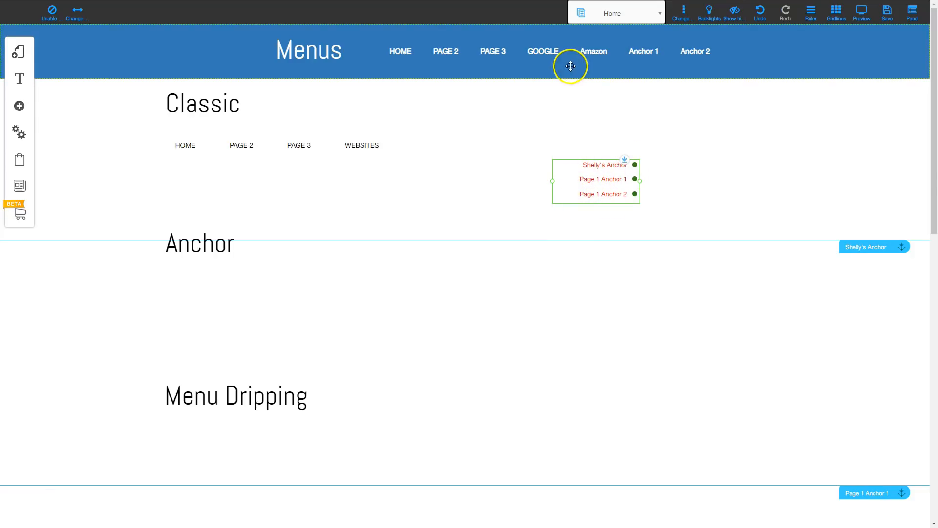
pyautogui.moveTo(594, 170); pyautogui.dragTo(207, 274)
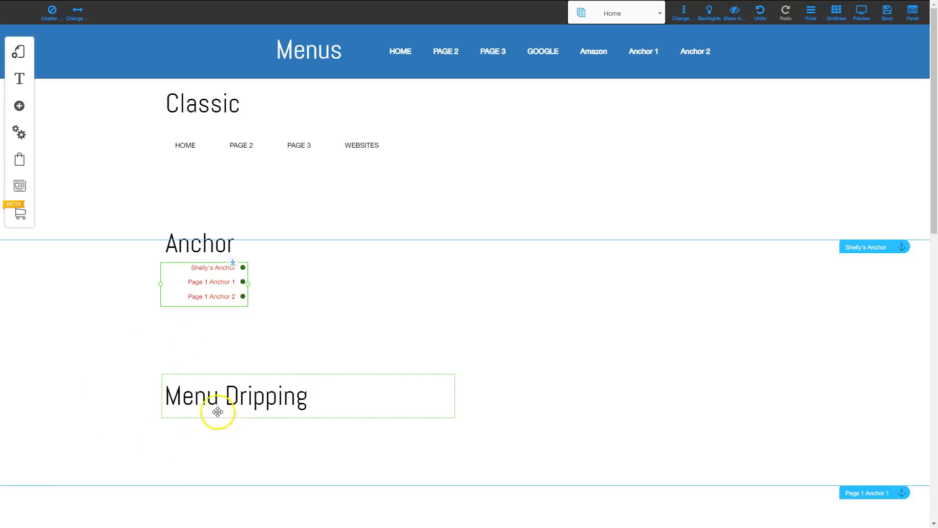
# Step: Add a dripping menu in the first plain-text style beneath the Menu Dripping heading
pyautogui.click(19, 105)
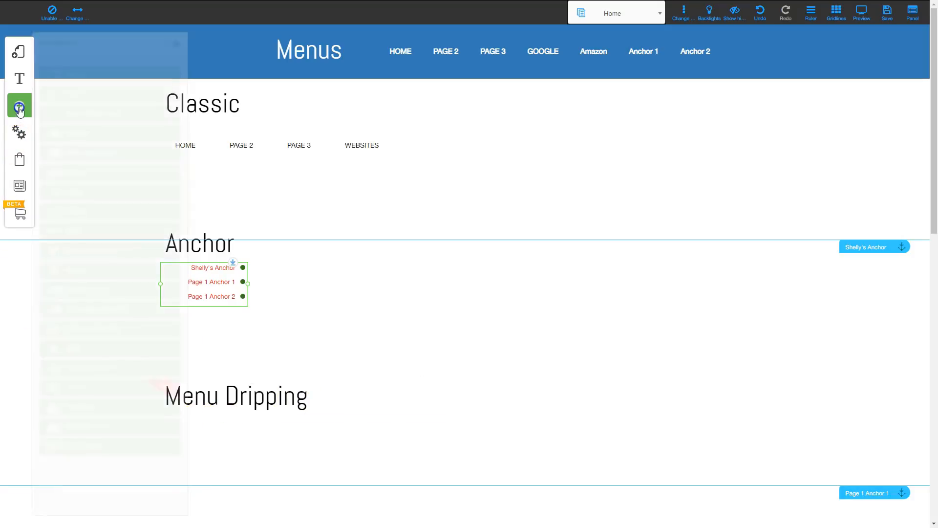
pyautogui.click(77, 230)
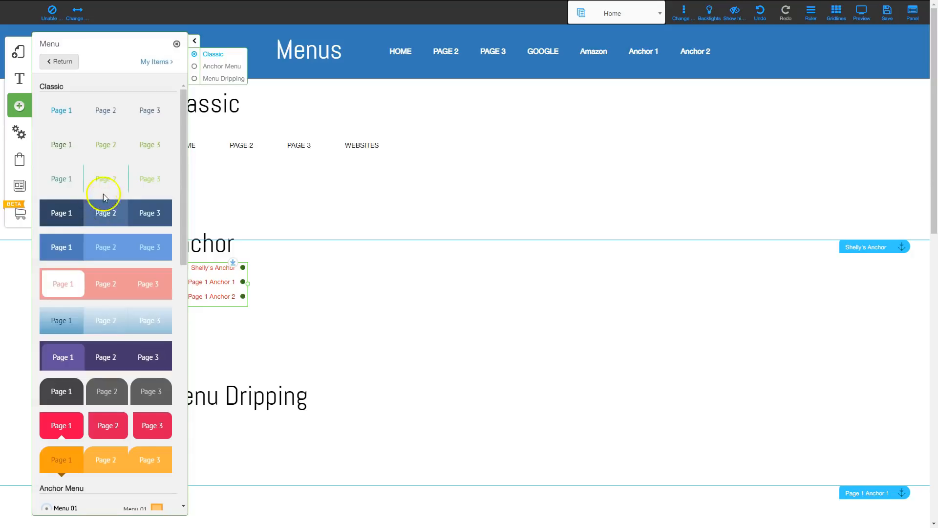
pyautogui.click(224, 79)
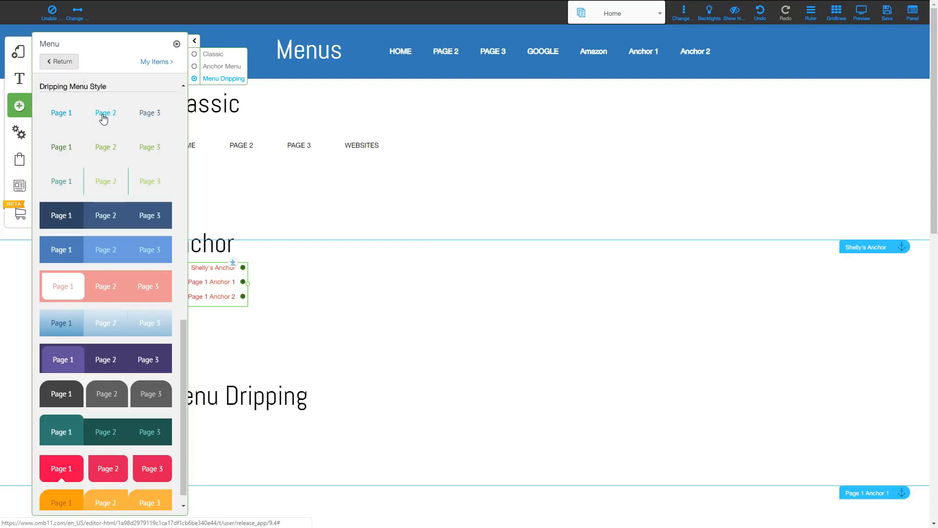
pyautogui.moveTo(106, 121); pyautogui.dragTo(174, 436)
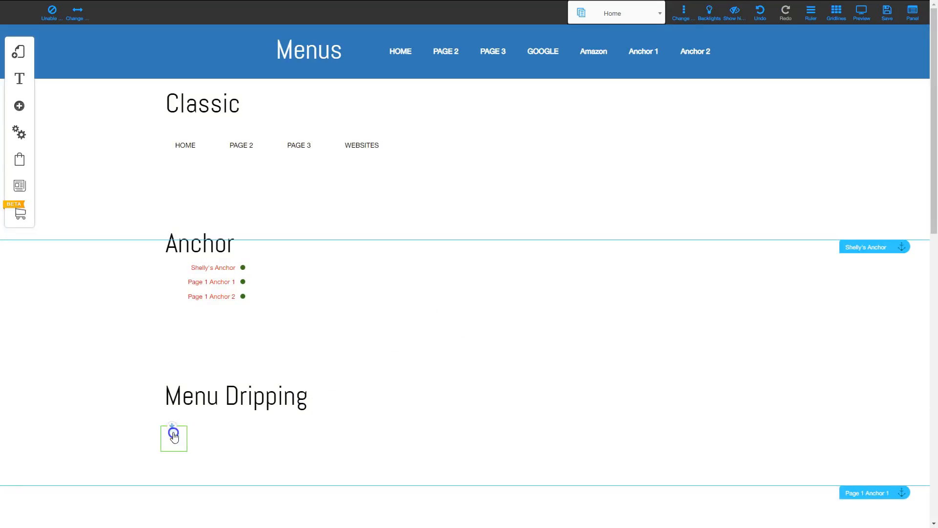
# Step: Move the Page 1 Anchor 1 marker well below the dripping menu, and nudge the menu slightly up and to the right
pyautogui.scroll(-4, 249, 408)
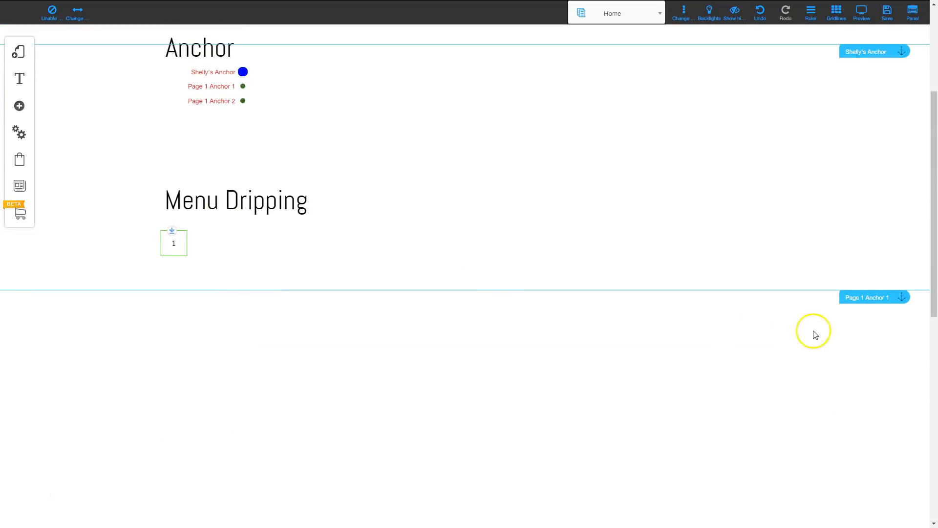
pyautogui.moveTo(858, 296); pyautogui.dragTo(862, 480)
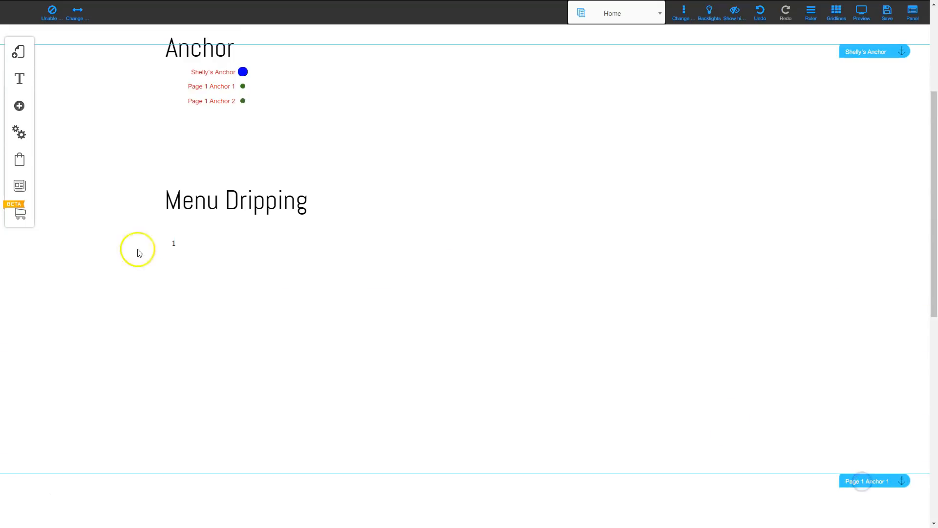
pyautogui.moveTo(174, 242); pyautogui.dragTo(182, 239)
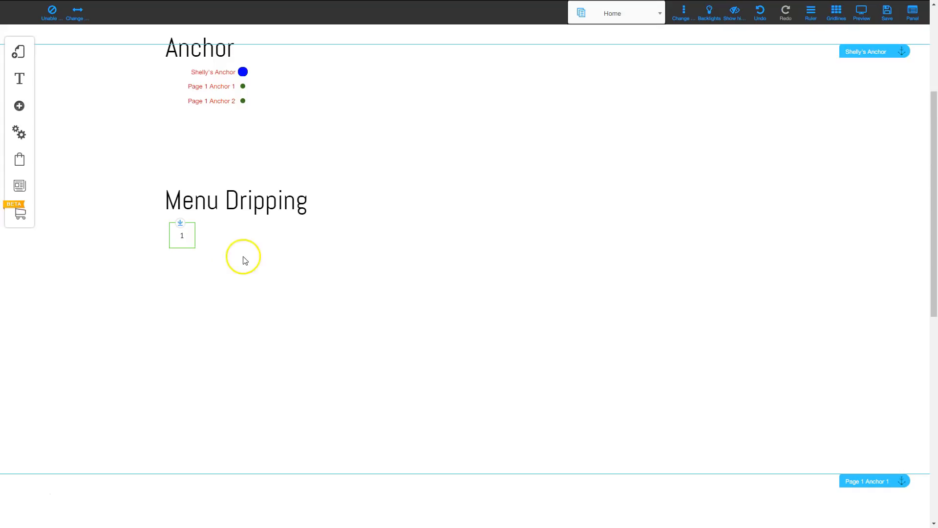
# Step: Examine the appearance options of the dripping menu's custom style, and close them without changes
pyautogui.click(181, 239)
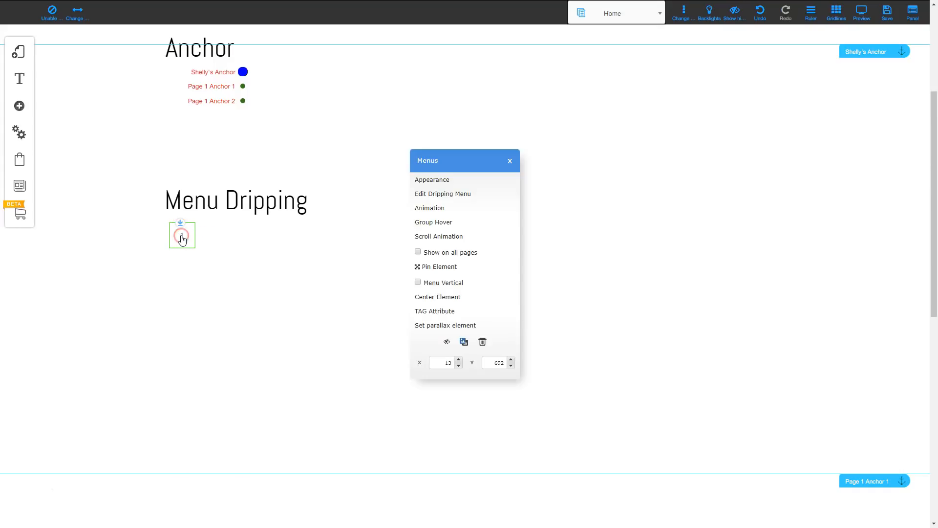
pyautogui.click(440, 179)
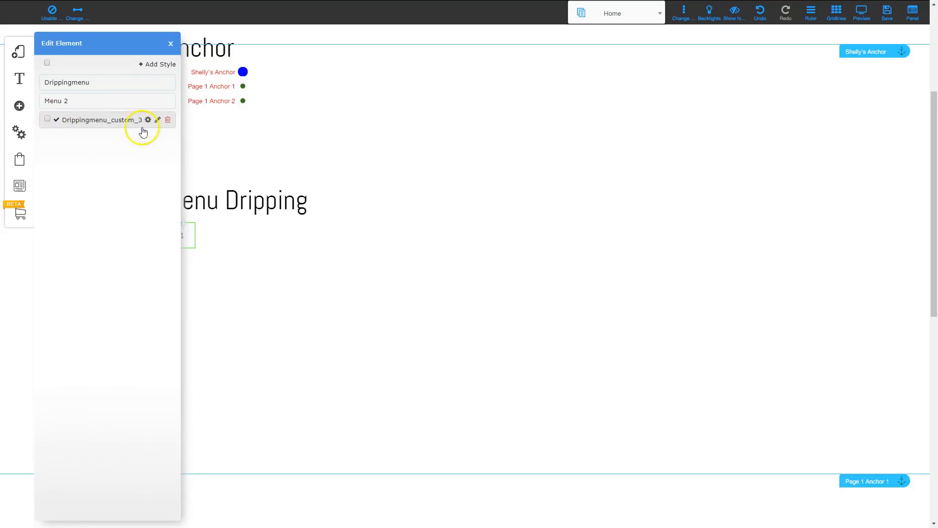
pyautogui.click(148, 120)
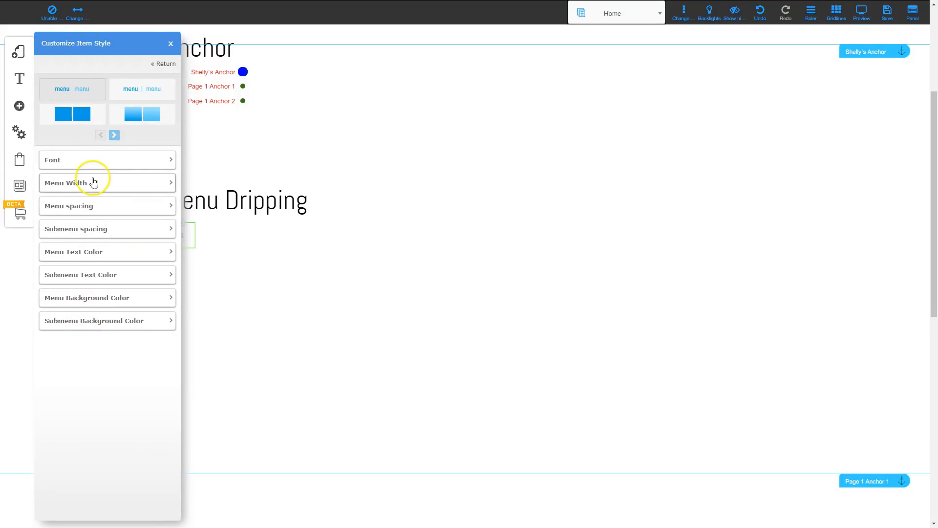
pyautogui.click(165, 65)
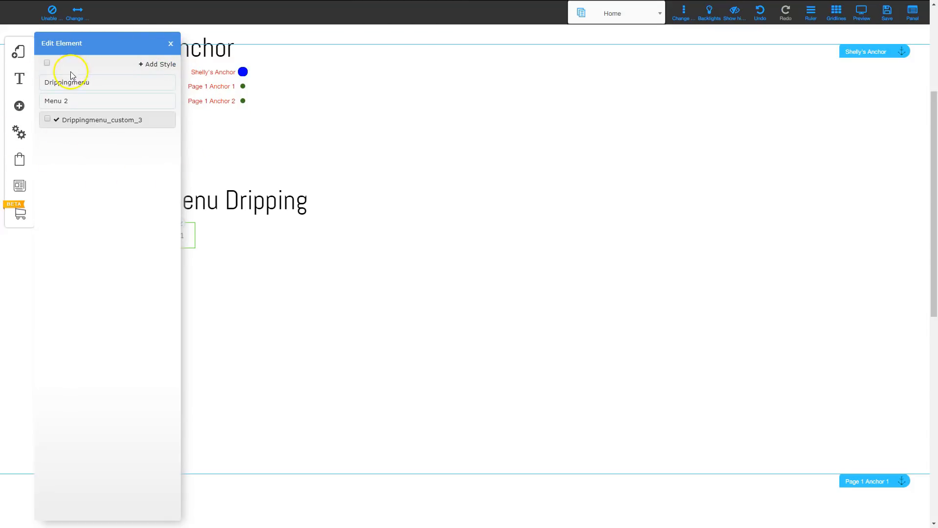
pyautogui.click(76, 126)
pyautogui.click(170, 44)
# Step: Open the dripping menu's configuration and view the drip time settings of item 1
pyautogui.click(184, 241)
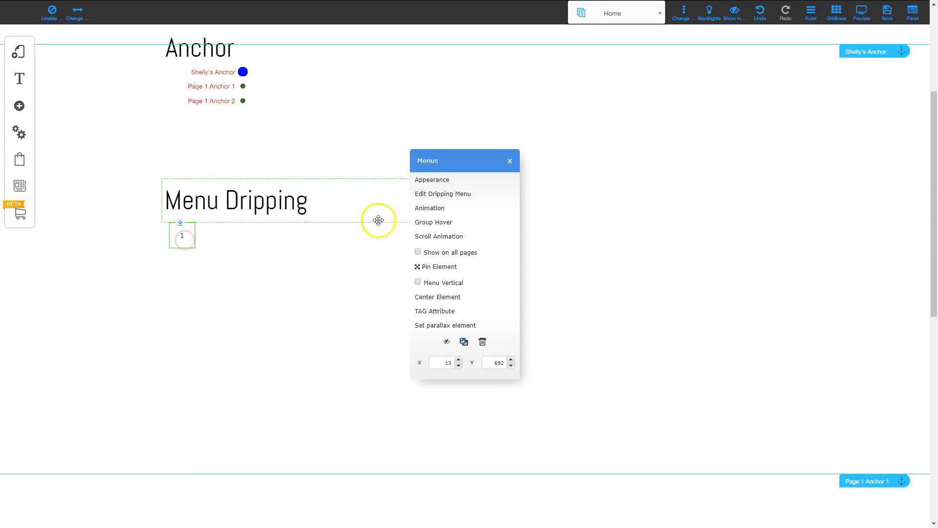
pyautogui.click(442, 194)
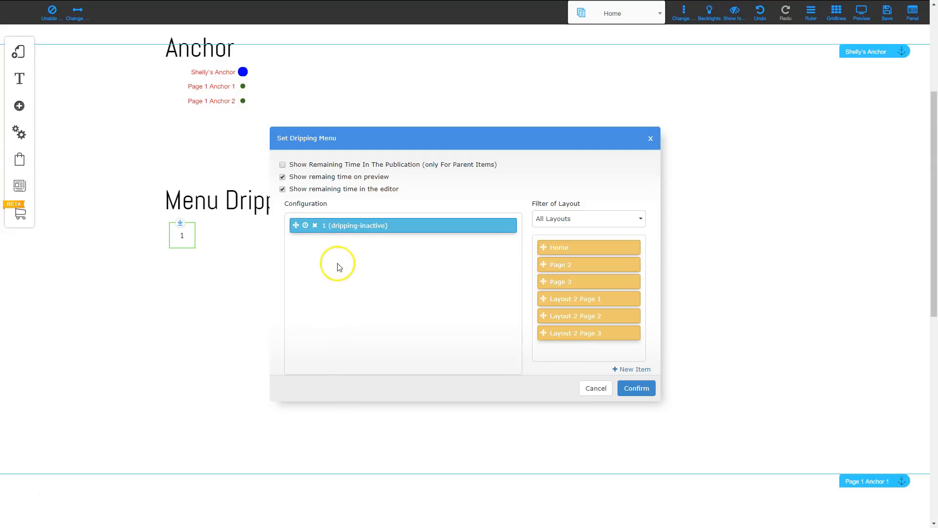
pyautogui.click(306, 225)
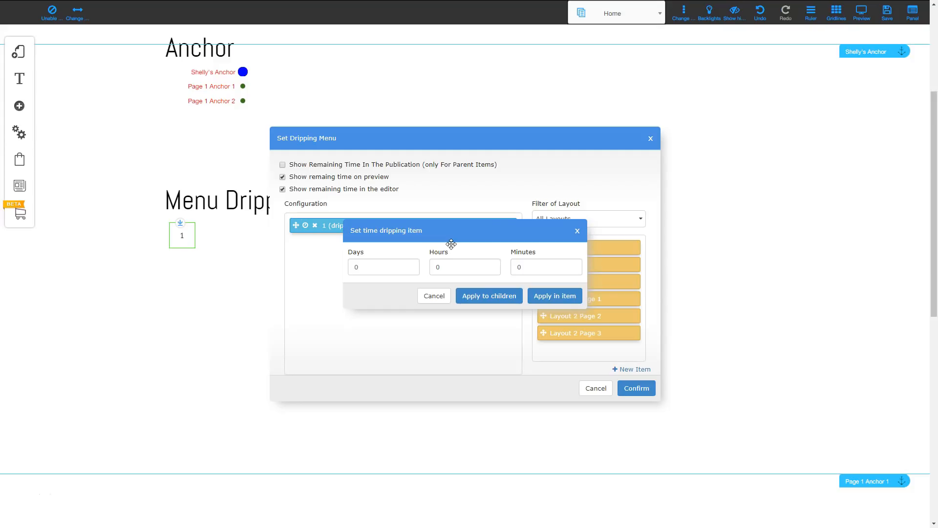
pyautogui.click(576, 231)
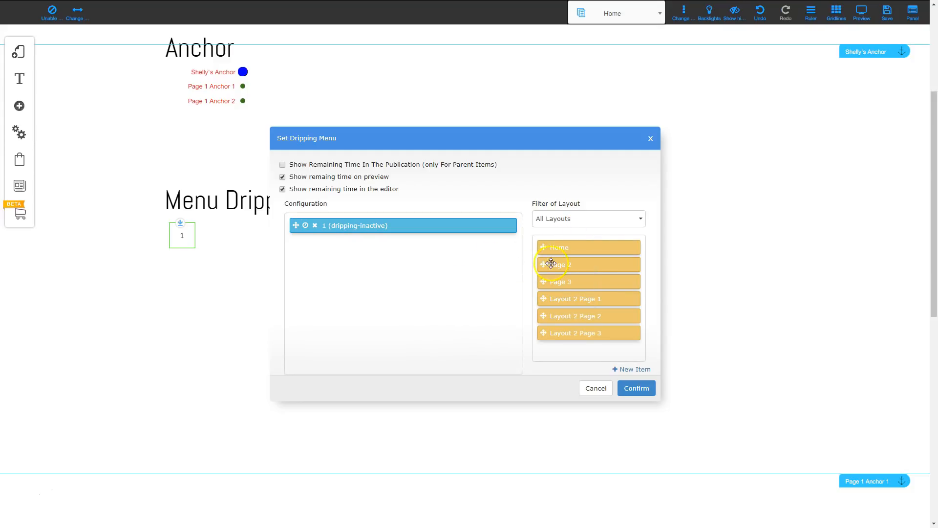
# Step: Add Page 2 to the dripping menu beneath item 1, with a drip time of 1 day
pyautogui.moveTo(573, 268); pyautogui.dragTo(324, 247)
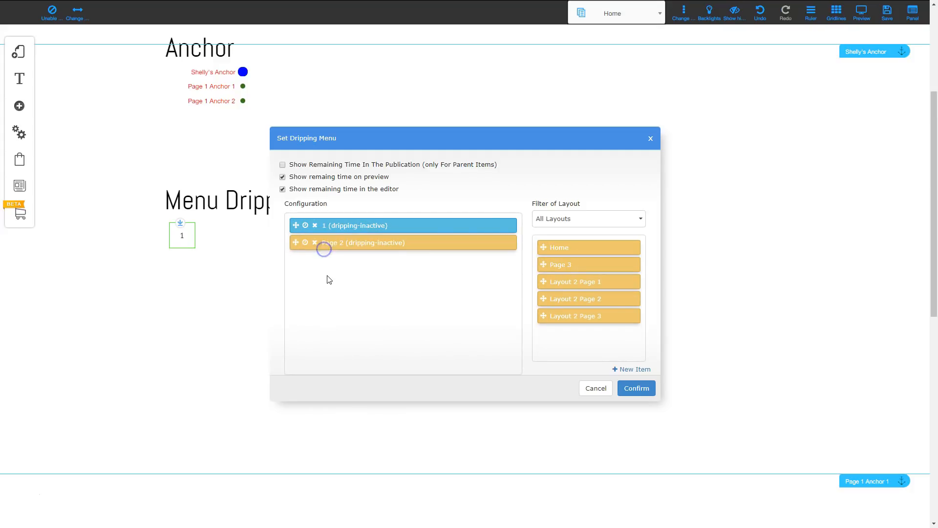
pyautogui.click(304, 242)
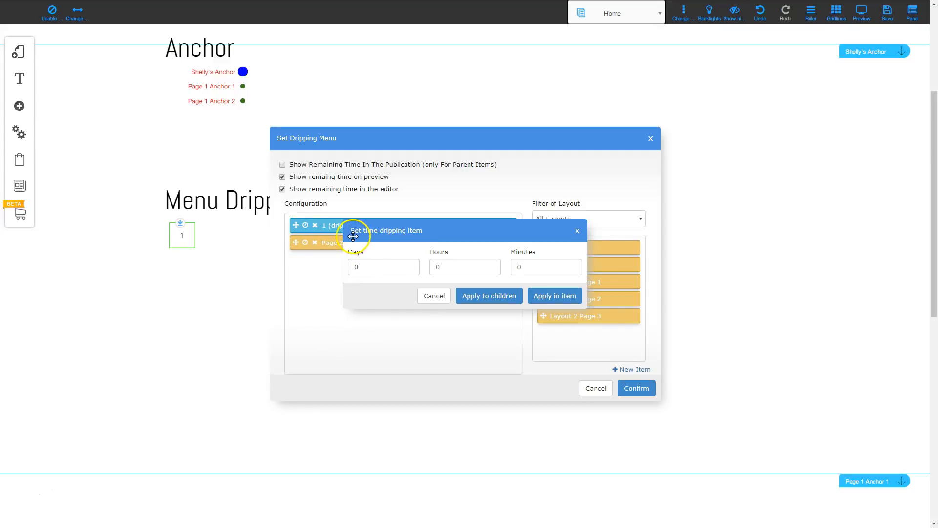
pyautogui.click(375, 264)
pyautogui.moveTo(374, 263); pyautogui.dragTo(342, 272)
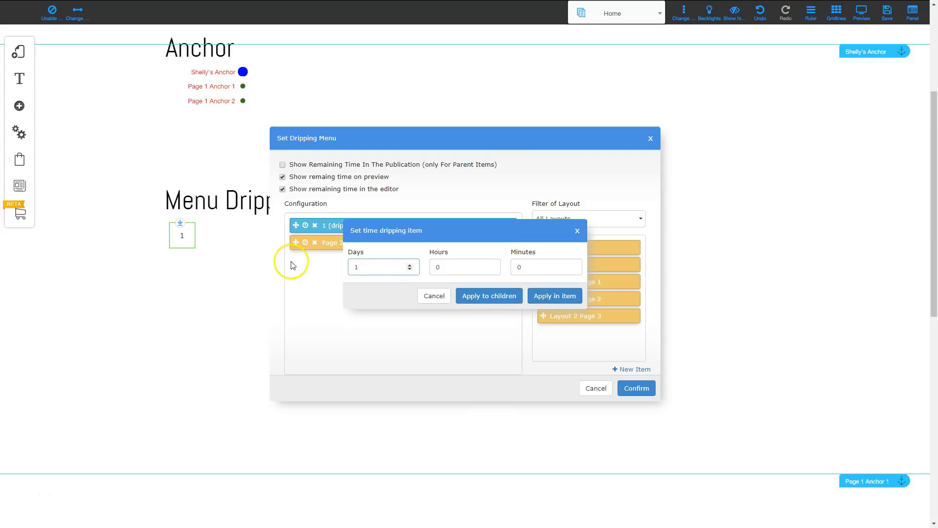
pyautogui.click(550, 300)
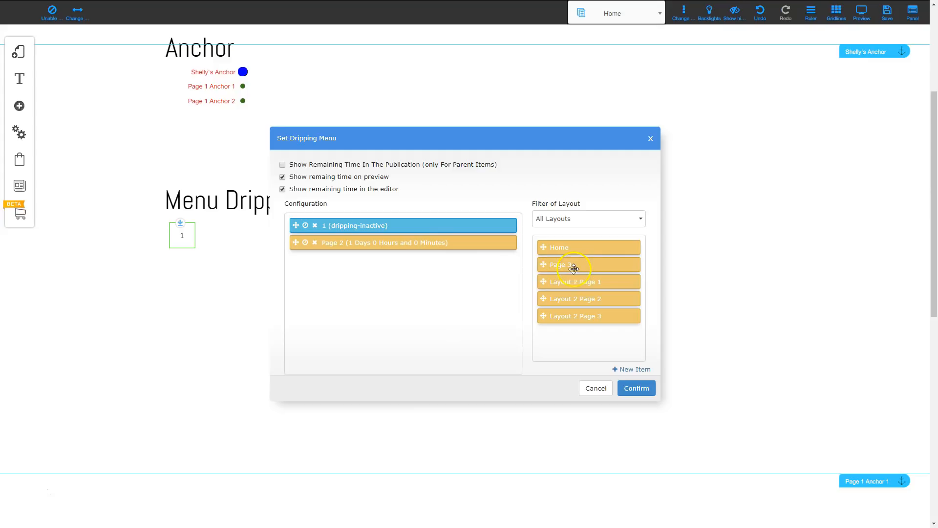
# Step: Add Page 3 beneath Page 2 with a drip time of 2 days, and confirm the dripping menu's configuration
pyautogui.moveTo(573, 266); pyautogui.dragTo(324, 274)
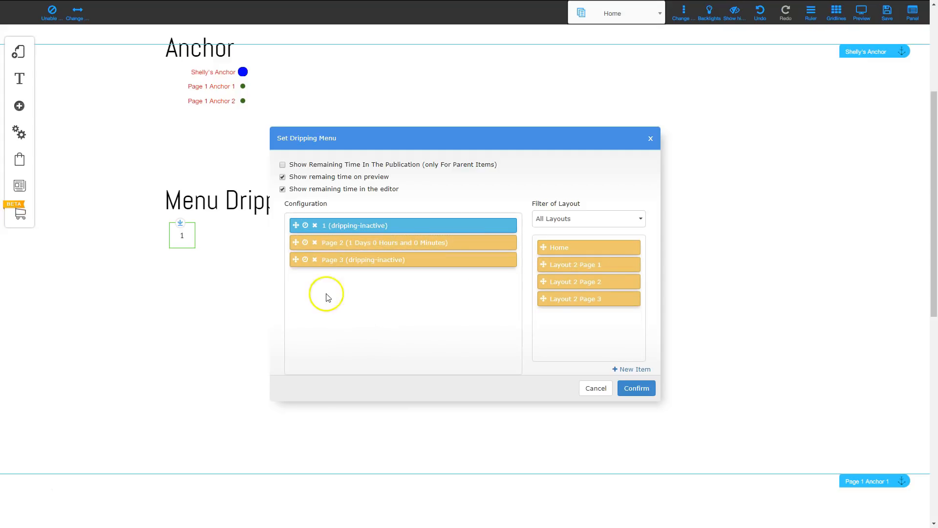
pyautogui.click(304, 261)
pyautogui.doubleClick(367, 267)
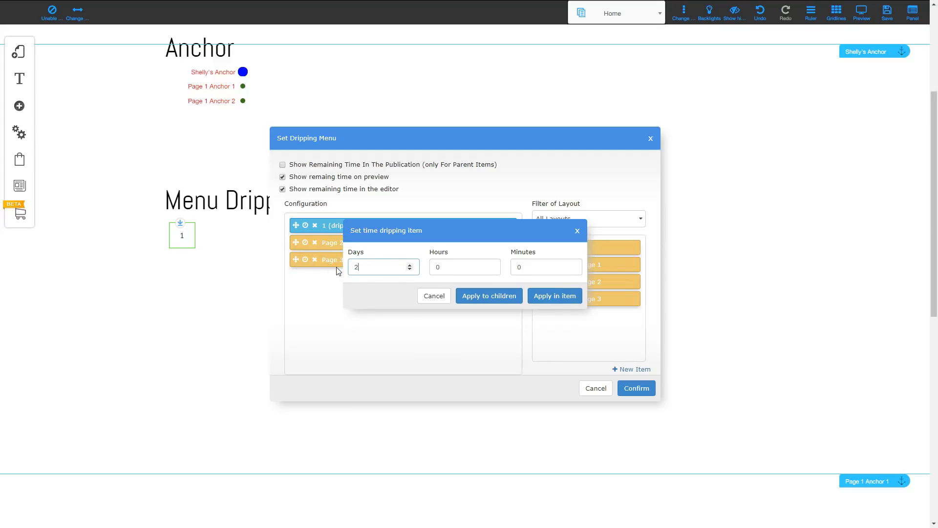
pyautogui.click(550, 296)
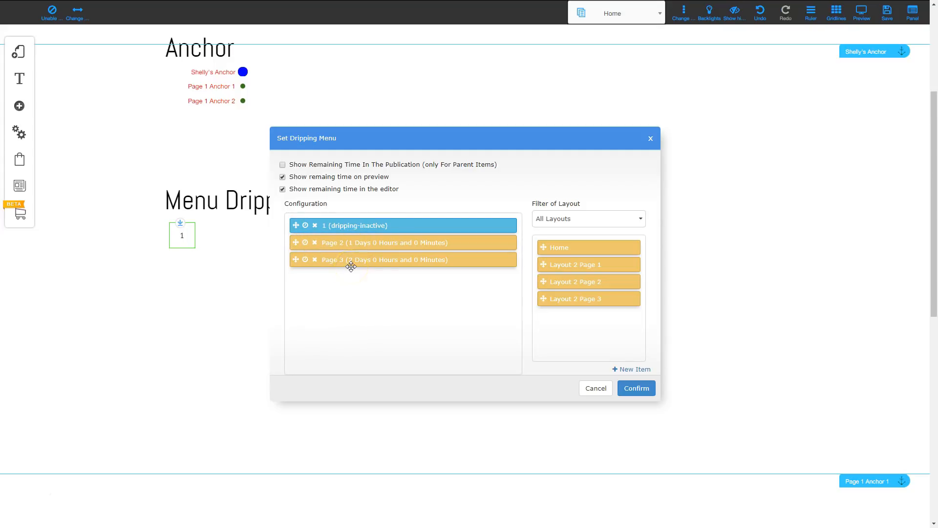
pyautogui.click(635, 388)
pyautogui.click(365, 362)
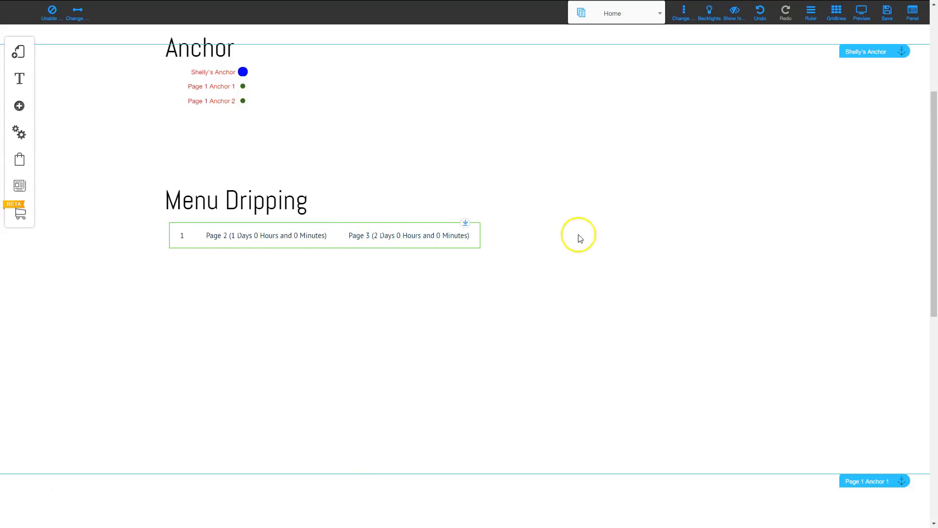
# Step: Preview the page to check the dripping menu's items, and return to editing
pyautogui.click(861, 12)
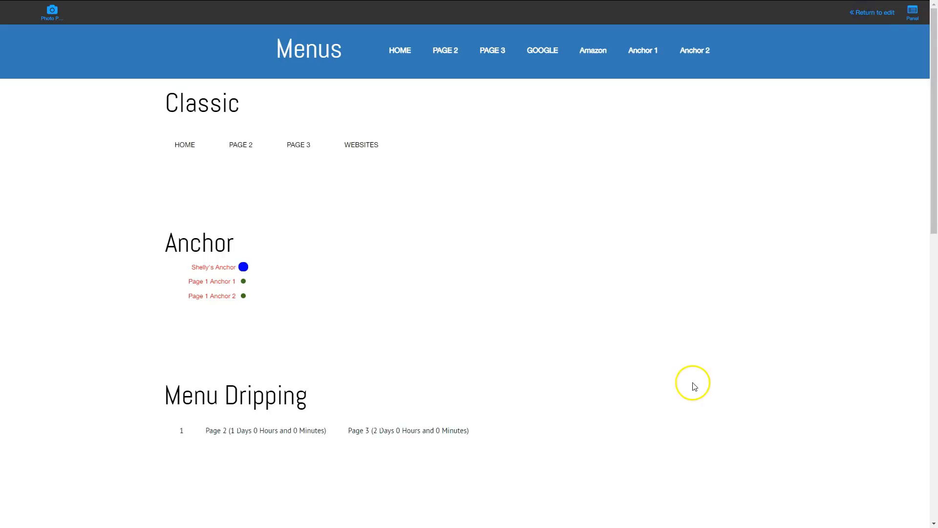
pyautogui.scroll(-4, 292, 386)
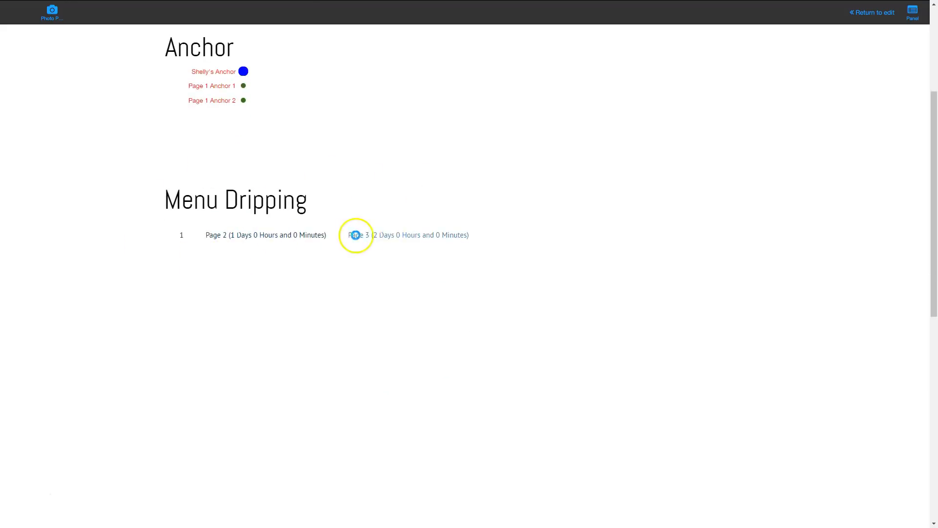
pyautogui.click(868, 15)
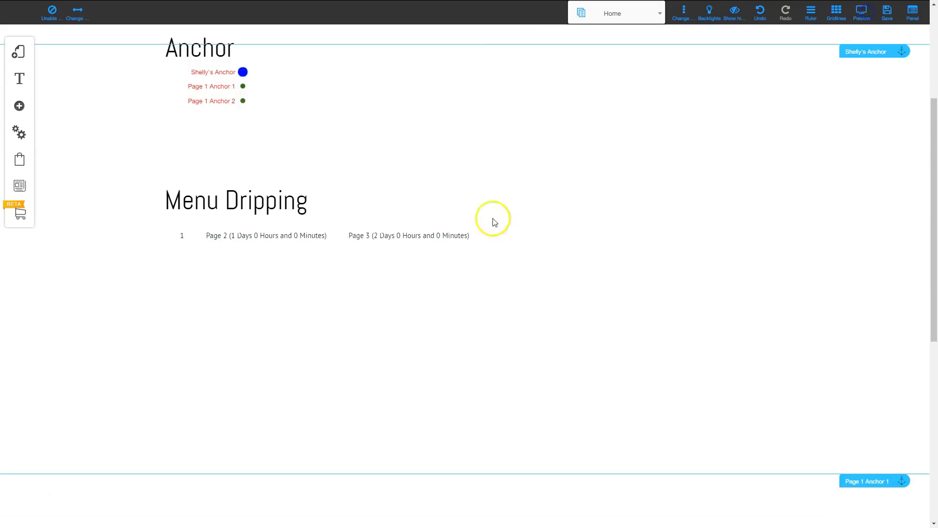
# Step: Turn off showing remaining time on preview in the dripping menu's settings, and confirm
pyautogui.click(267, 238)
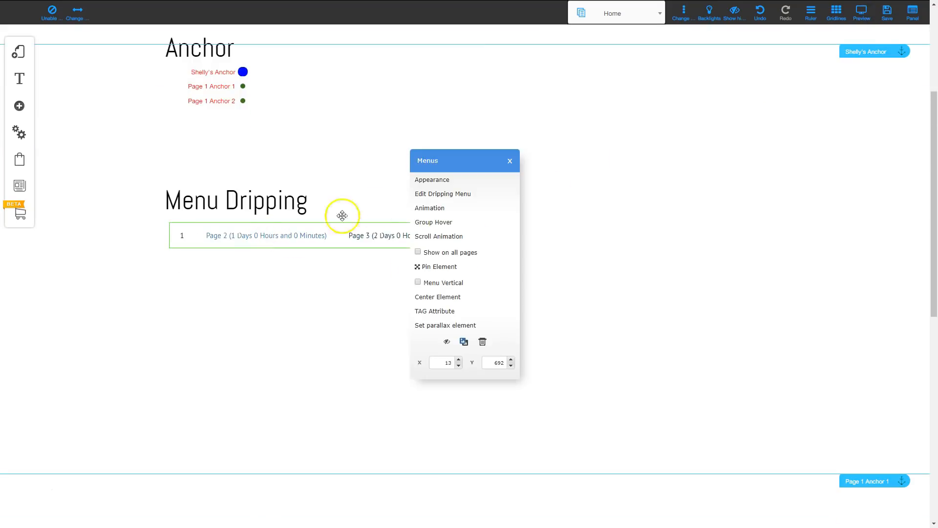
pyautogui.click(441, 196)
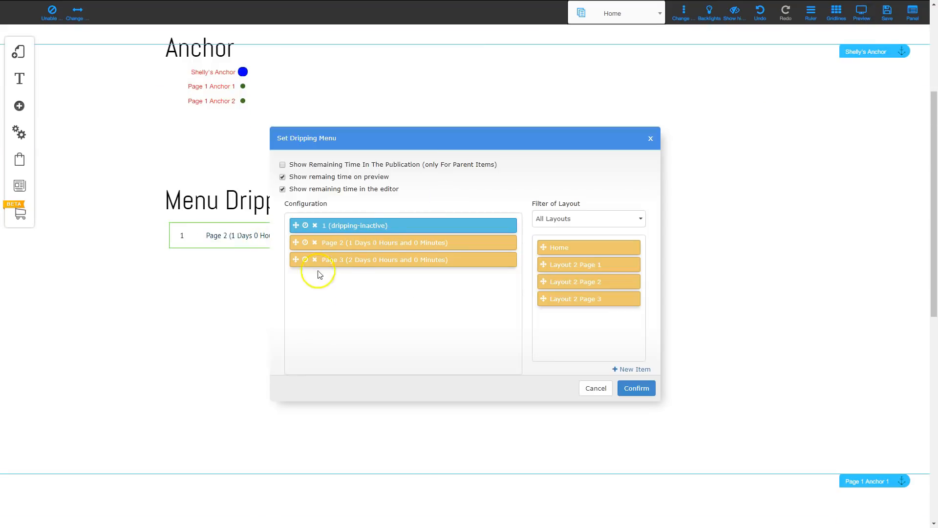
pyautogui.click(282, 176)
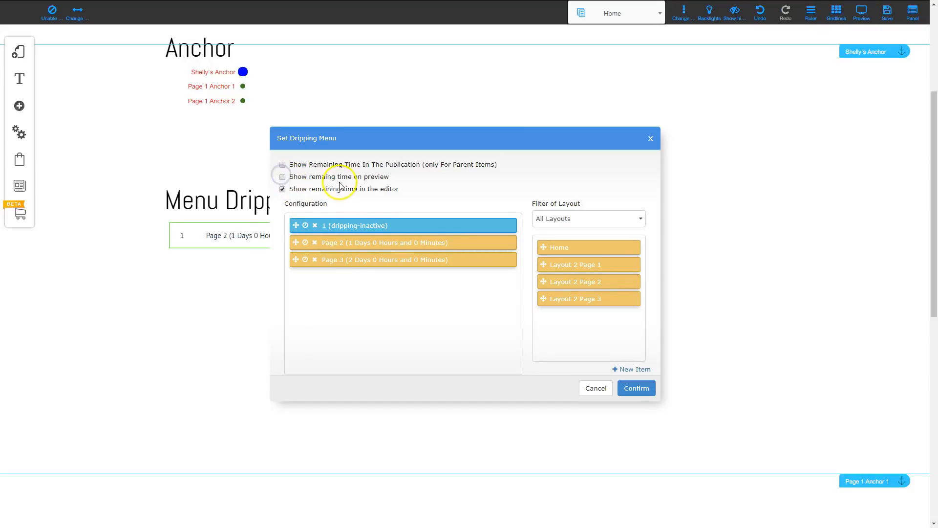
pyautogui.click(639, 389)
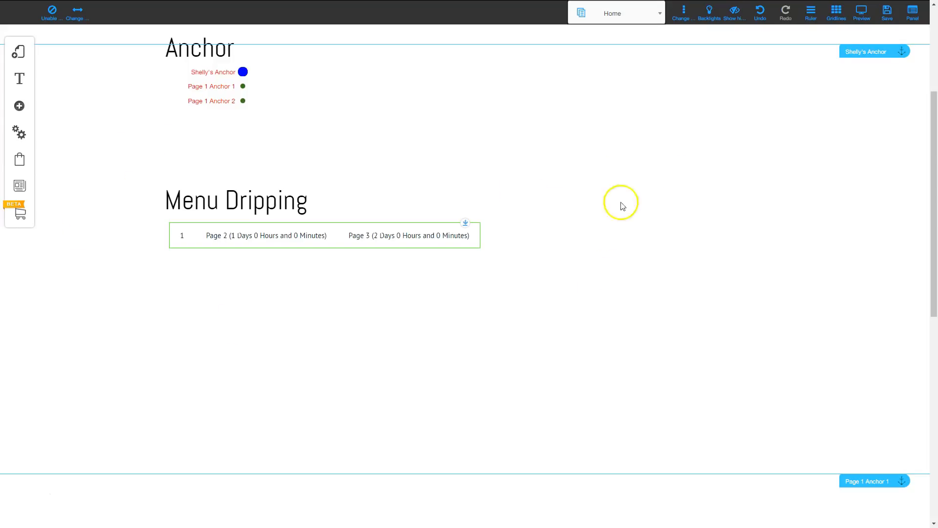
# Step: Preview the Home page to check how the dripping menu displays its items, and return to editing
pyautogui.click(861, 17)
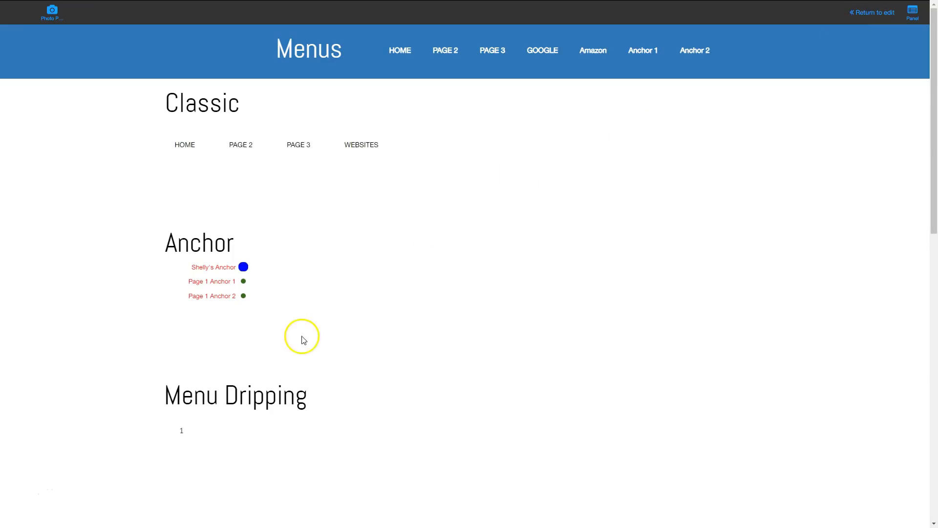
pyautogui.scroll(-3, 293, 337)
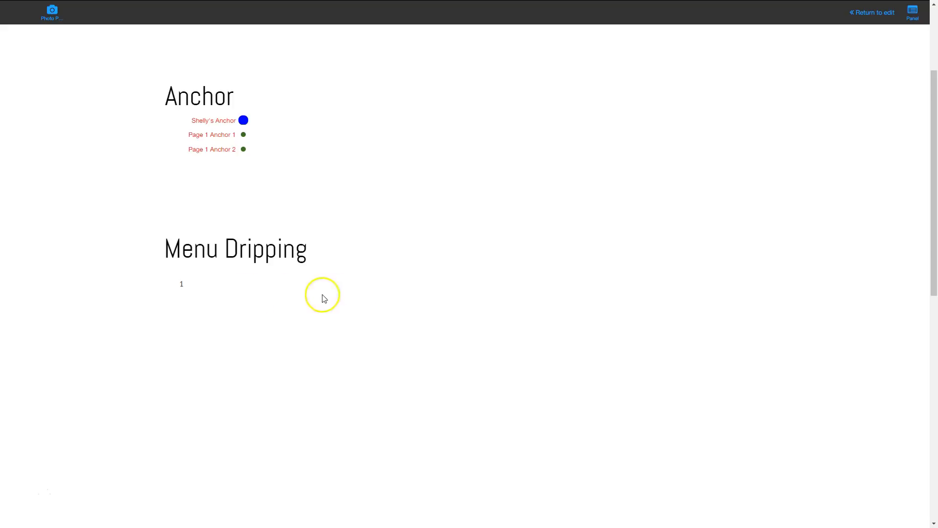
pyautogui.click(869, 13)
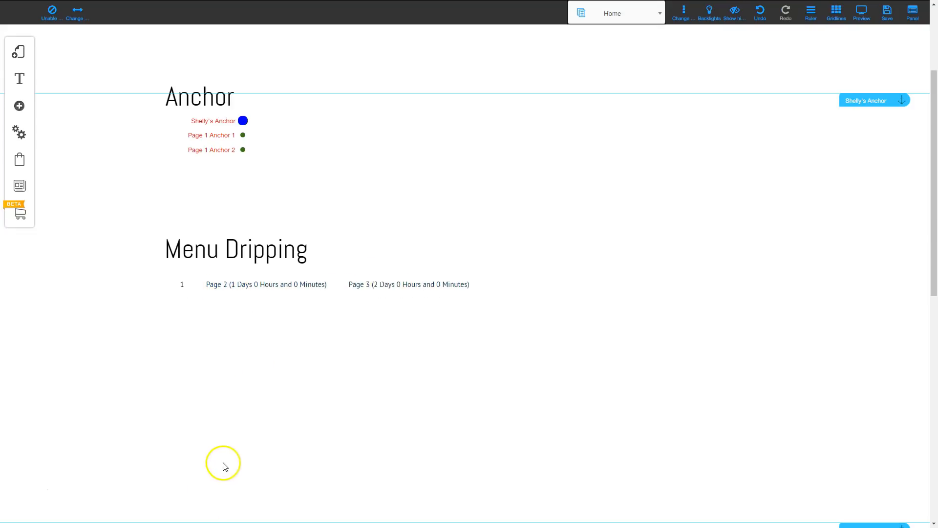
# Step: Align the Classic menu vertically and move it to the right of the Classic heading
pyautogui.click(226, 295)
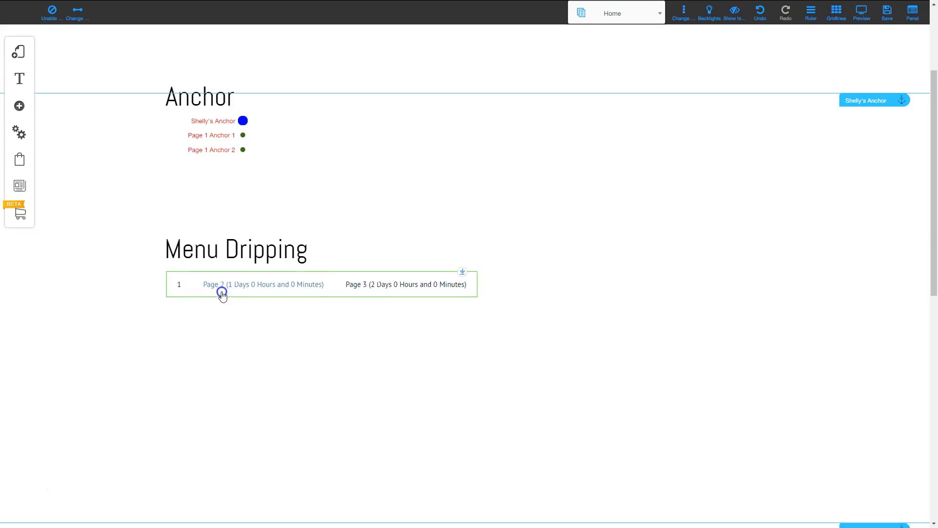
pyautogui.scroll(3, 231, 328)
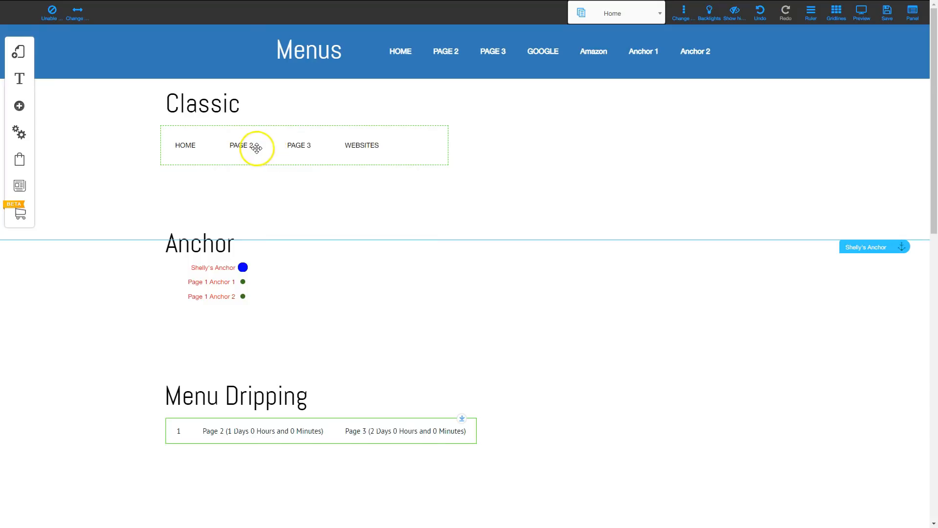
pyautogui.moveTo(243, 146); pyautogui.dragTo(255, 150)
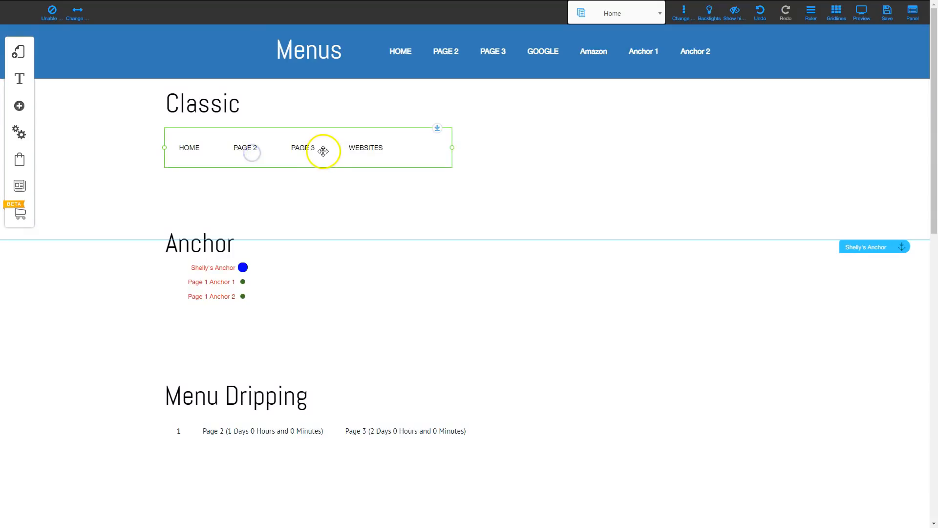
pyautogui.click(367, 147)
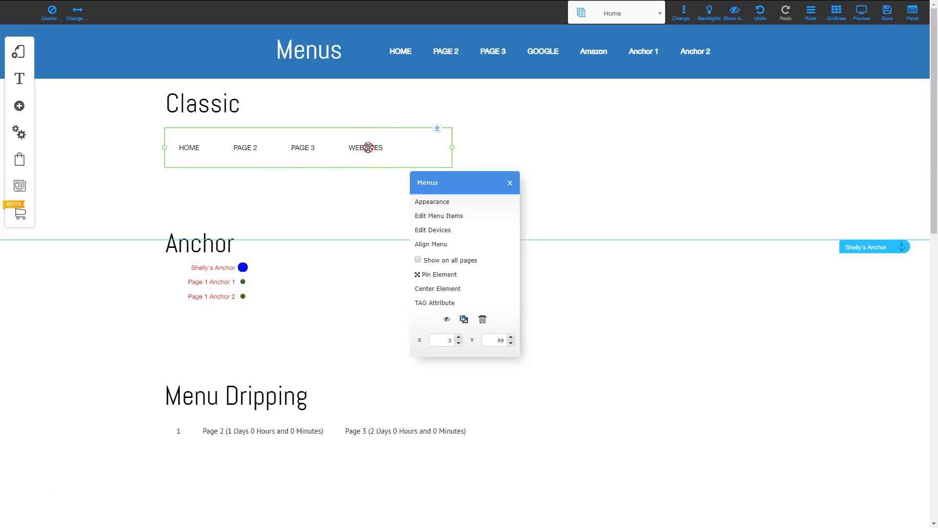
pyautogui.click(425, 242)
pyautogui.moveTo(240, 154); pyautogui.dragTo(416, 142)
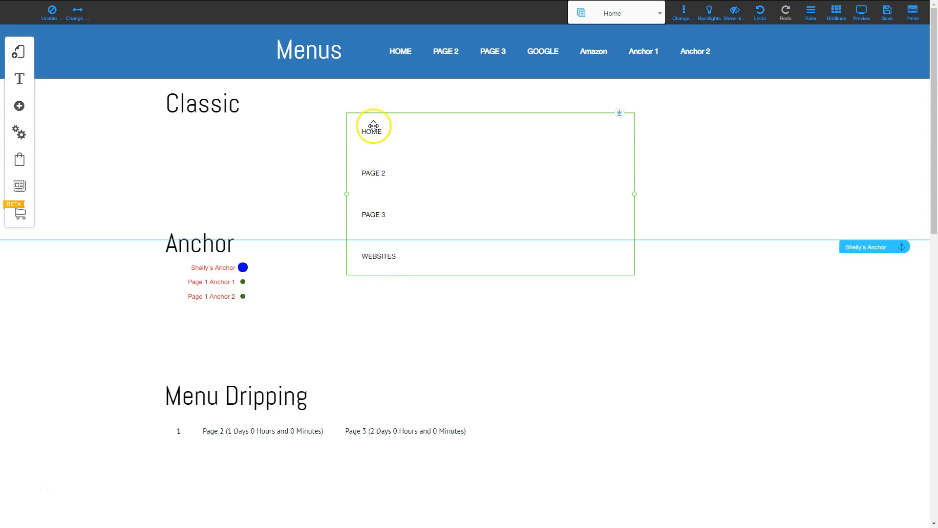
# Step: Switch the Classic menu back to horizontal alignment and place it beneath the Classic heading
pyautogui.click(413, 140)
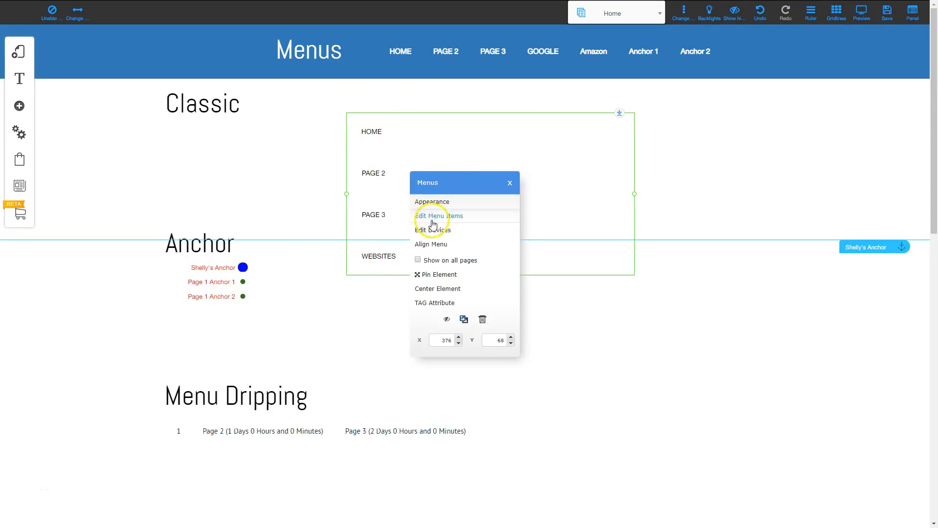
pyautogui.click(429, 244)
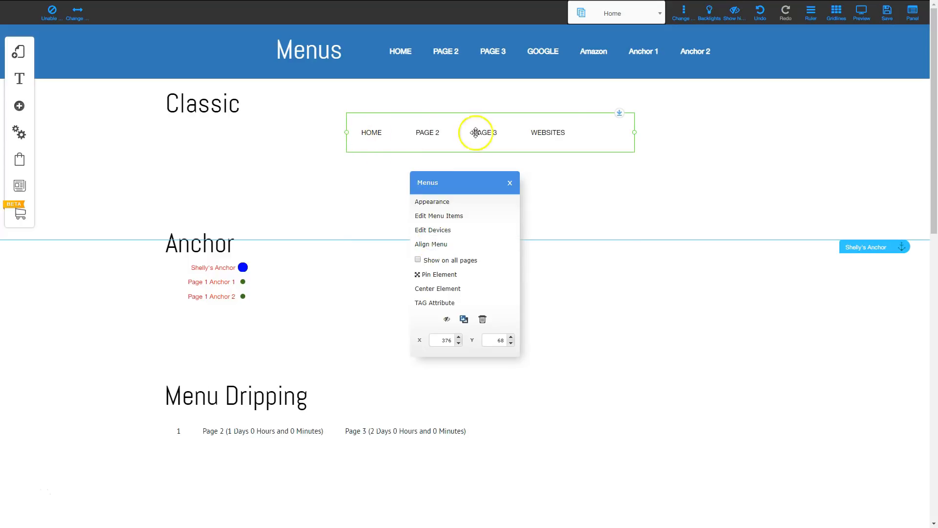
pyautogui.click(509, 183)
pyautogui.moveTo(488, 142); pyautogui.dragTo(303, 156)
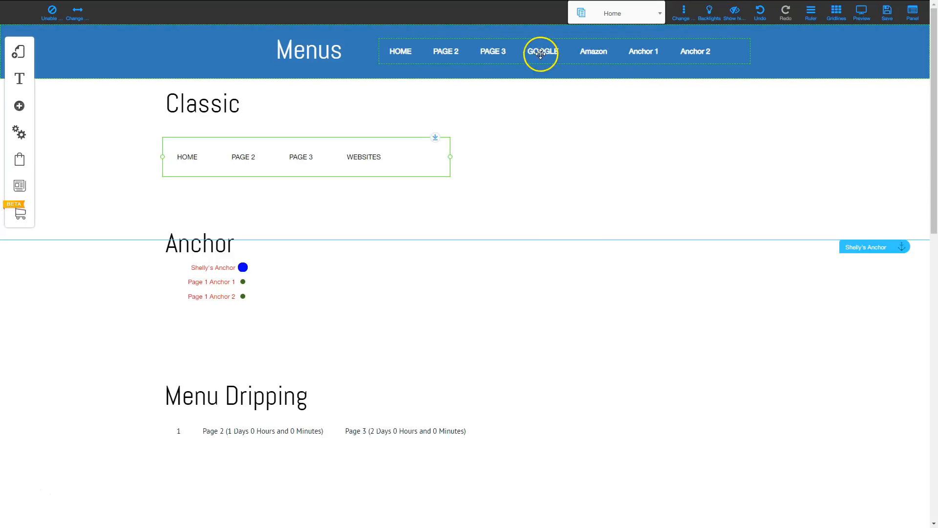
# Step: Check the header menu on Page 2 and Page 3, and return to the Home page
pyautogui.click(511, 52)
pyautogui.moveTo(511, 52); pyautogui.dragTo(510, 52)
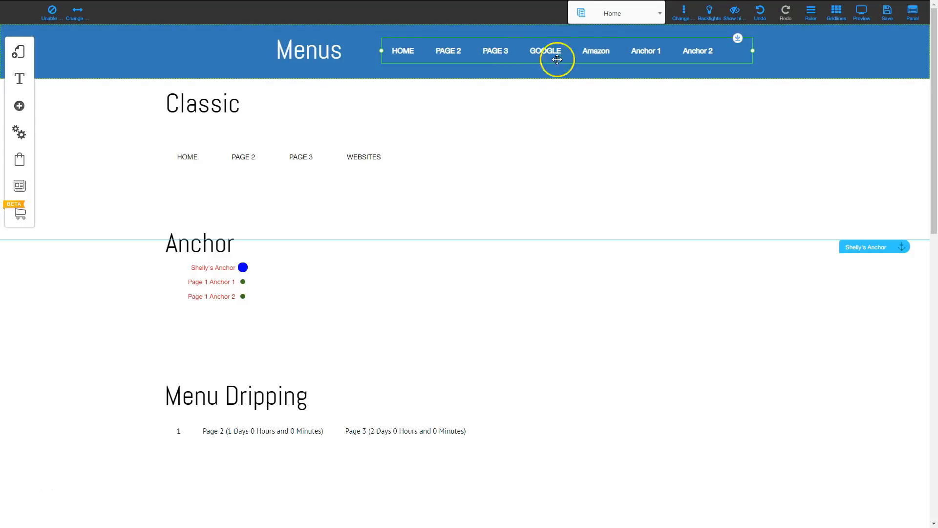
pyautogui.click(621, 13)
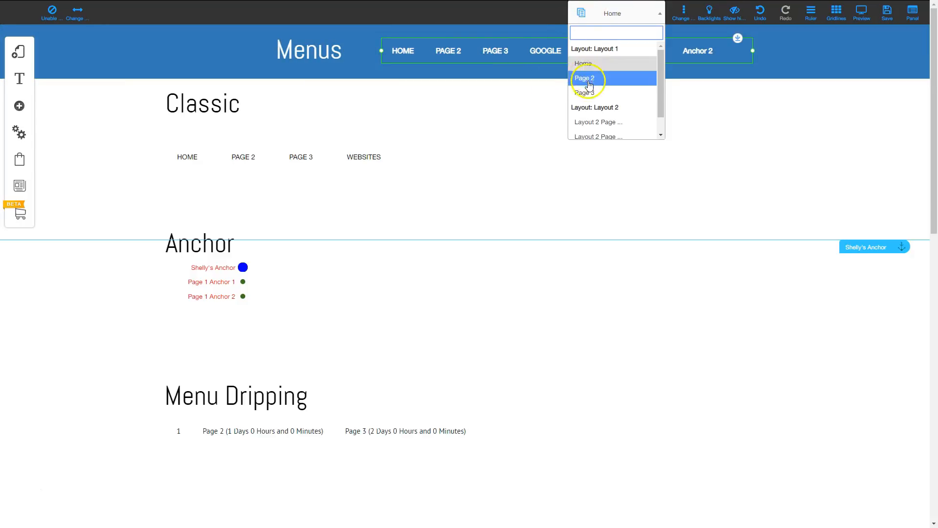
pyautogui.click(596, 79)
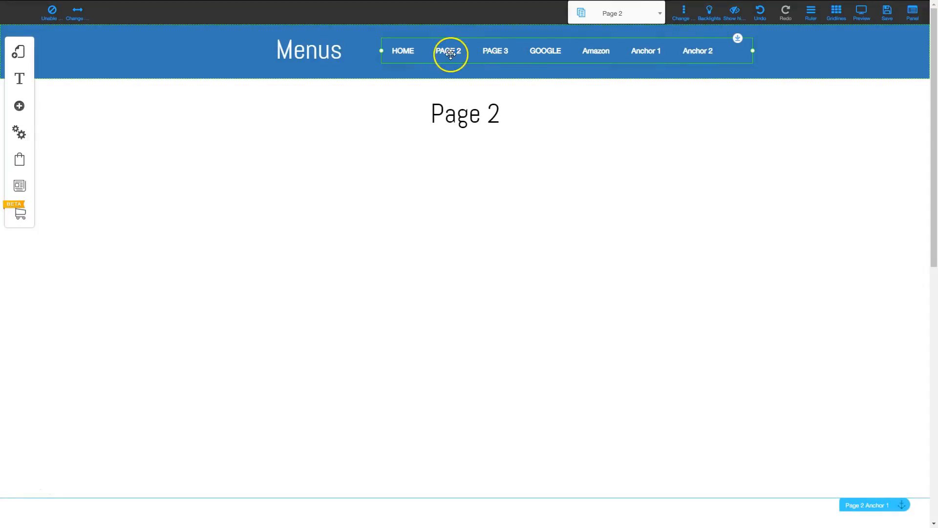
pyautogui.moveTo(450, 54); pyautogui.dragTo(574, 49)
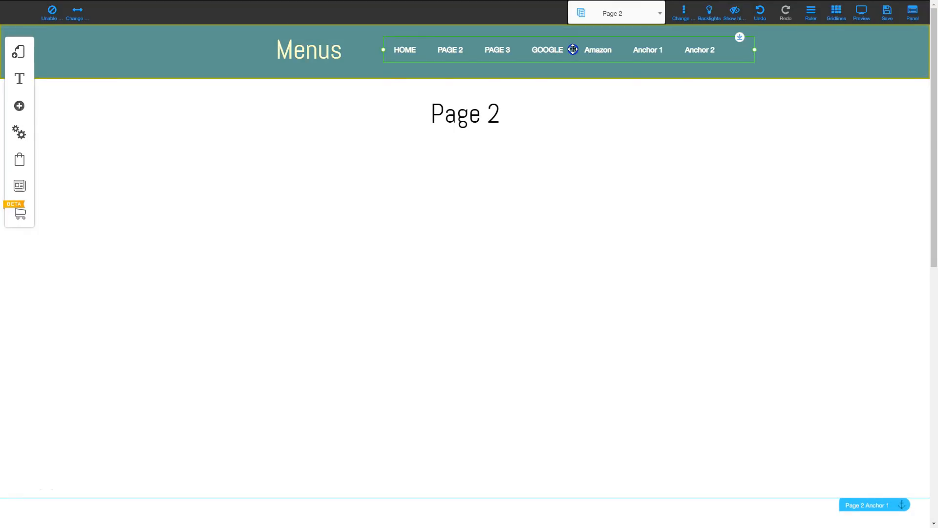
pyautogui.click(617, 16)
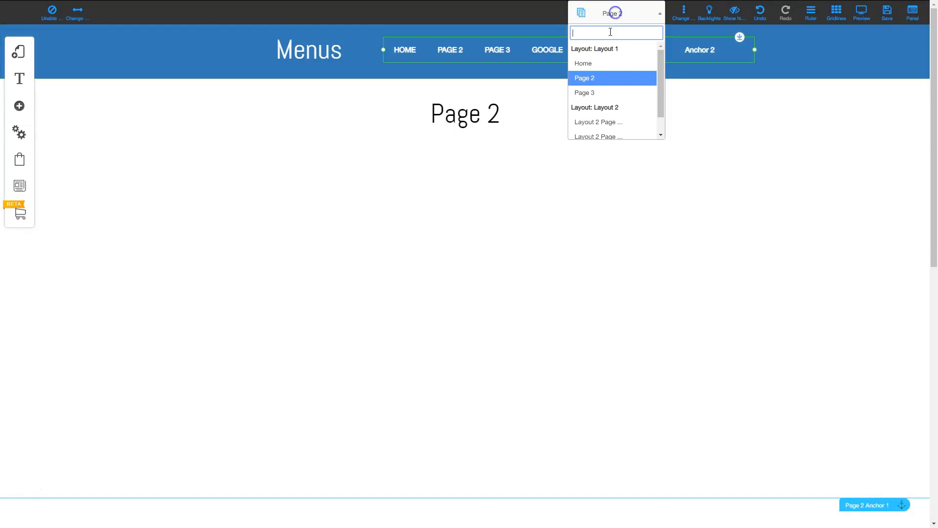
pyautogui.click(595, 92)
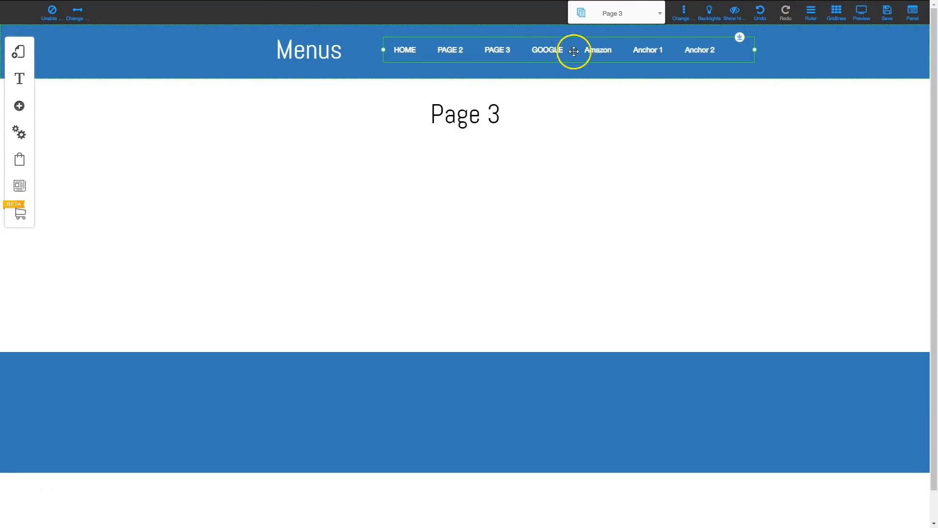
pyautogui.click(653, 22)
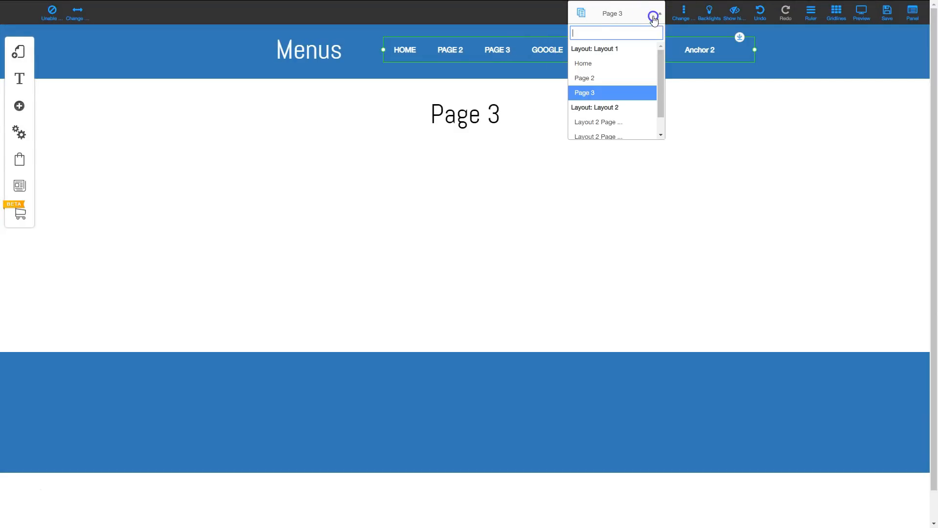
pyautogui.click(597, 68)
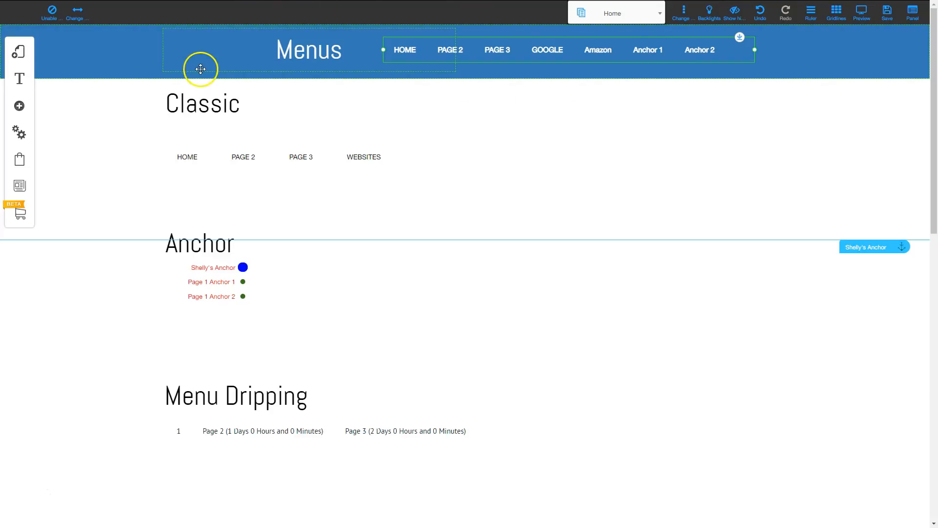
# Step: Set the Classic menu on the Home page to show on all pages
pyautogui.click(256, 163)
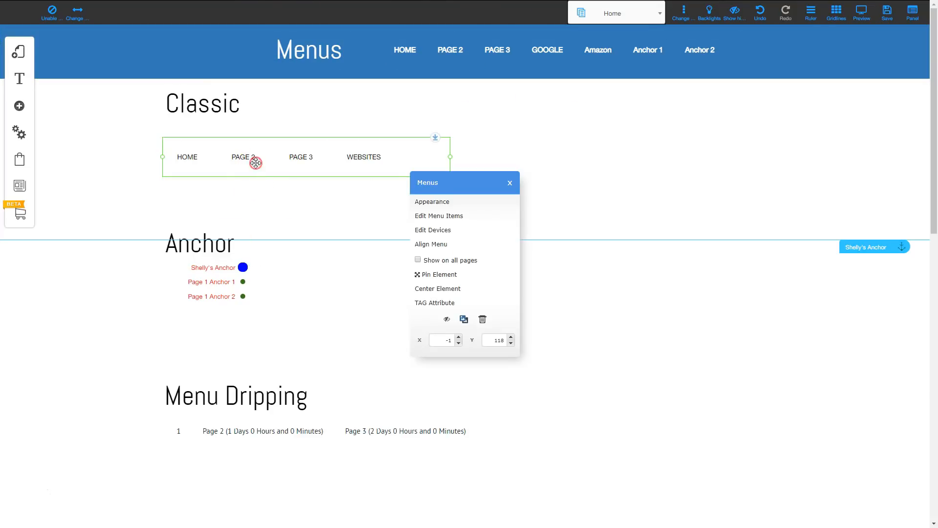
pyautogui.click(418, 260)
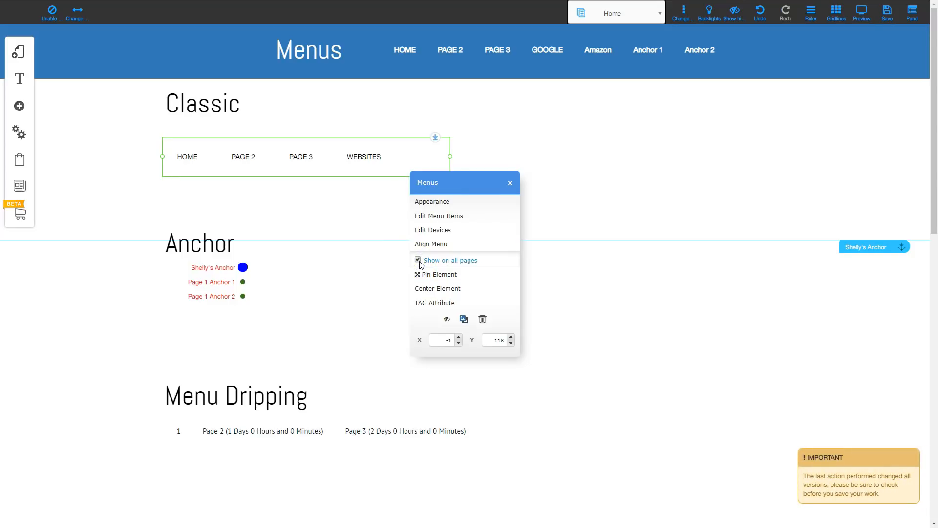
pyautogui.click(509, 183)
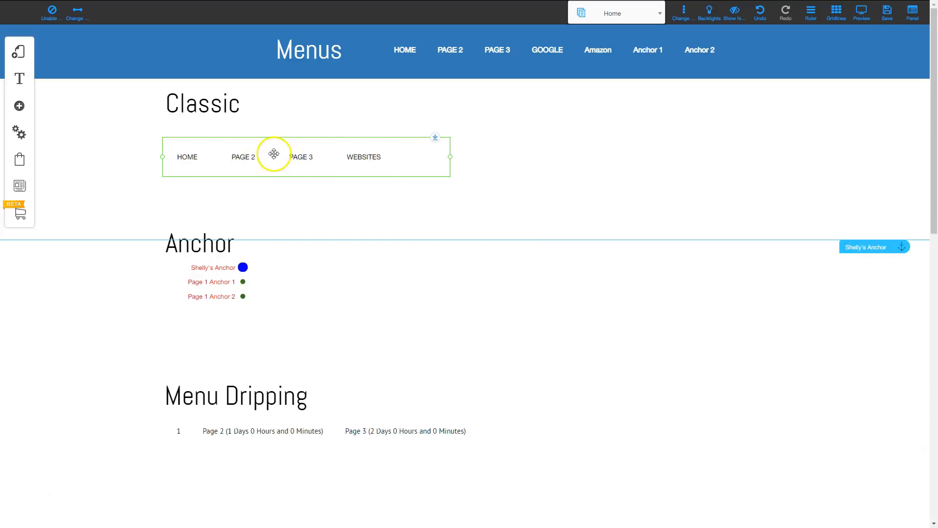
# Step: View Page 2 and Page 3 to check whether the Classic menu appears on them
pyautogui.click(623, 20)
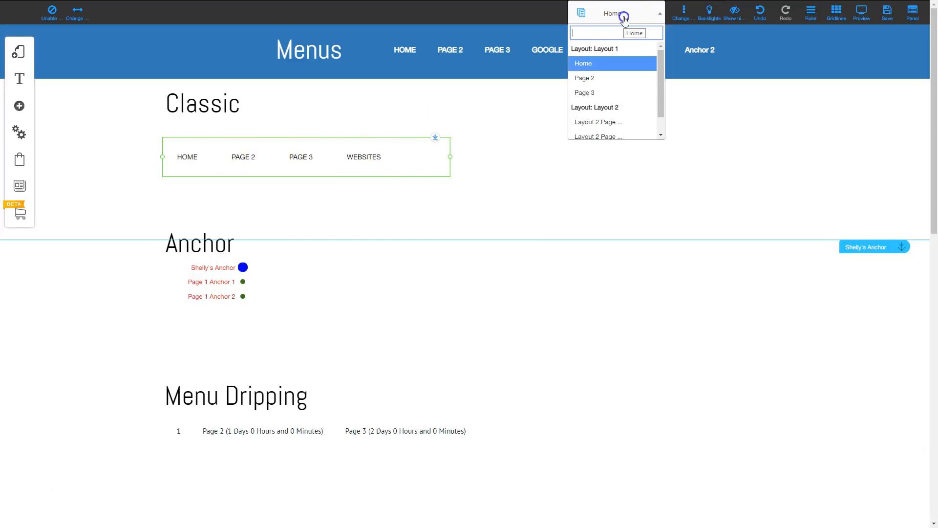
pyautogui.click(597, 77)
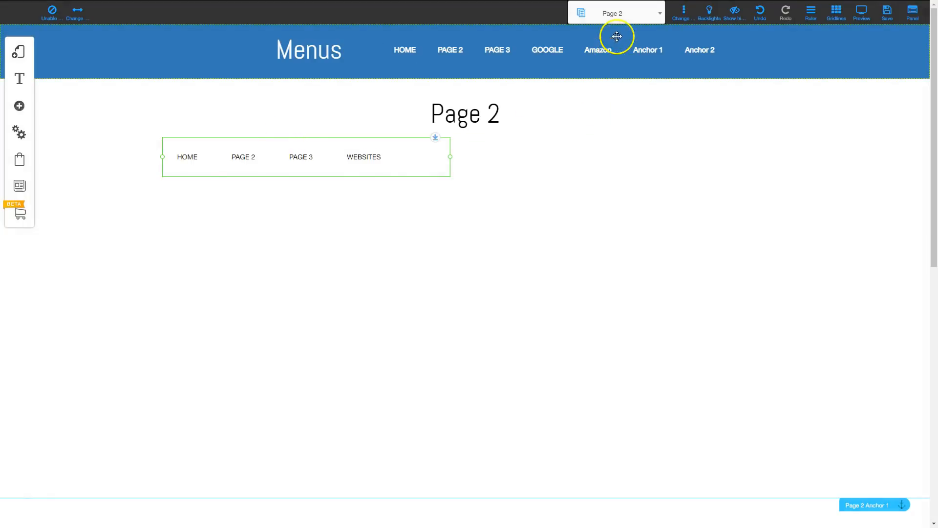
pyautogui.click(617, 14)
pyautogui.click(610, 92)
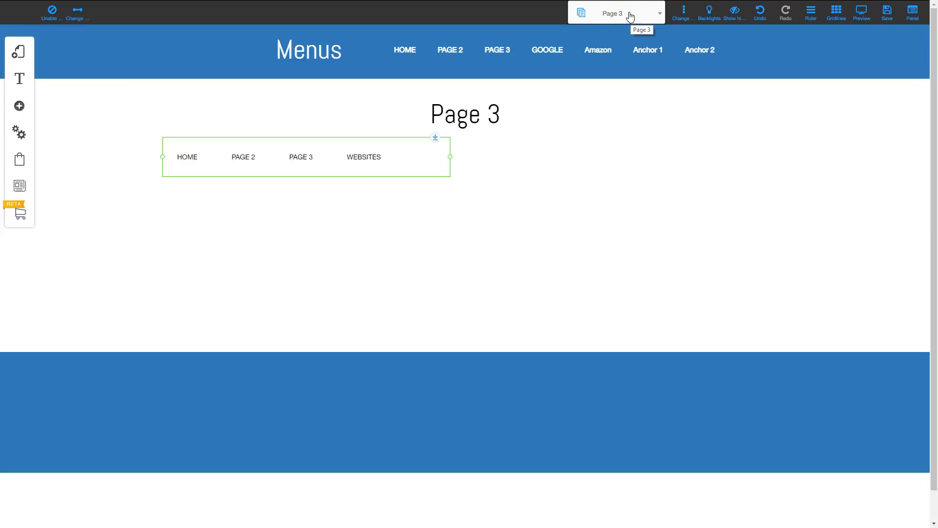
# Step: Open Layout 2 Page 1 from the pages of Layout 2 for editing
pyautogui.click(597, 15)
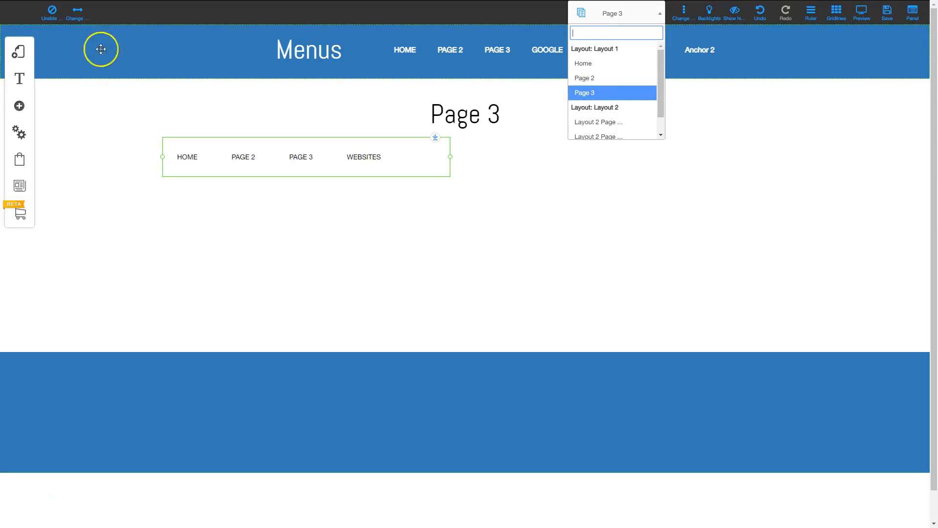
pyautogui.click(19, 53)
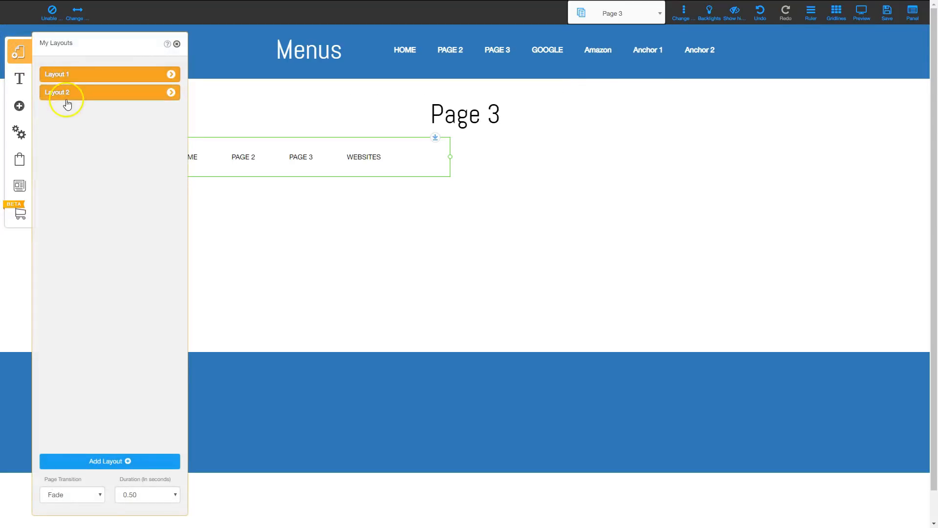
pyautogui.click(171, 92)
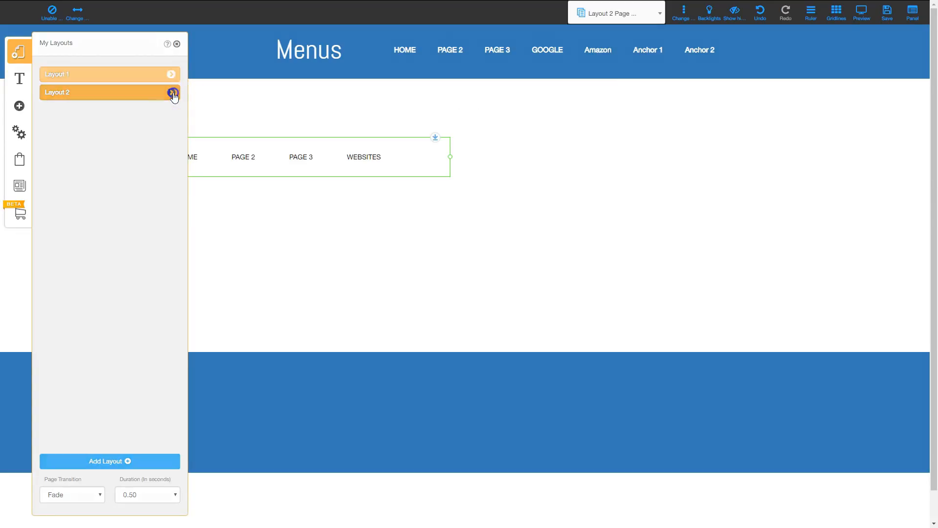
pyautogui.click(86, 160)
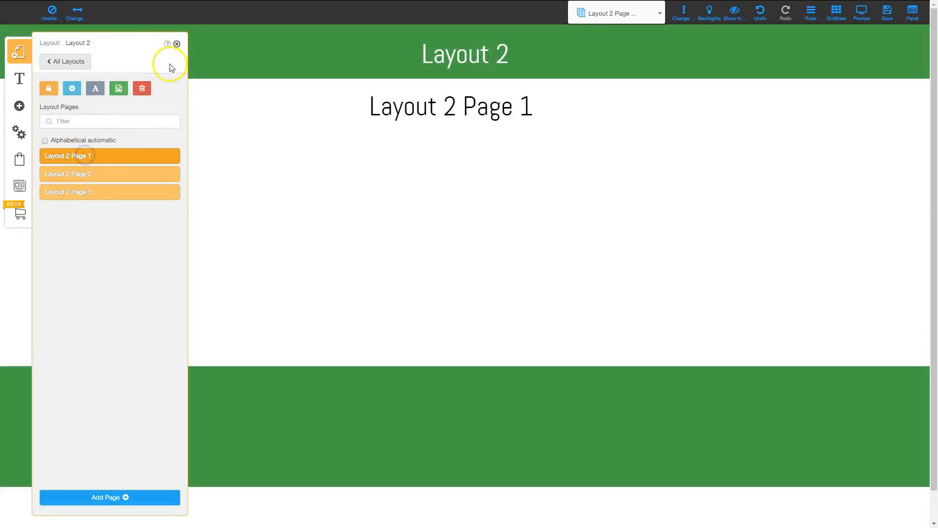
pyautogui.click(177, 43)
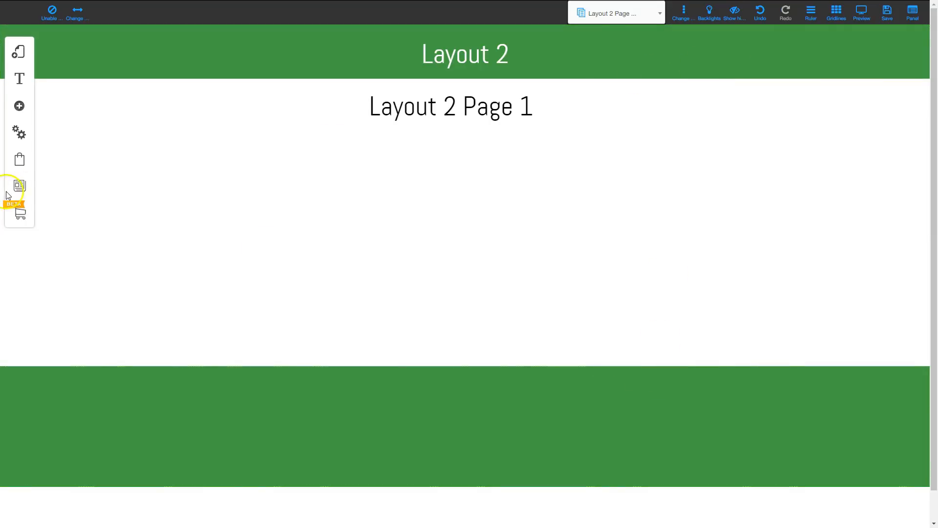
# Step: Add a text-only Classic menu and place it in the green header beside the Layout 2 title, at about X 935, Y 43
pyautogui.click(19, 106)
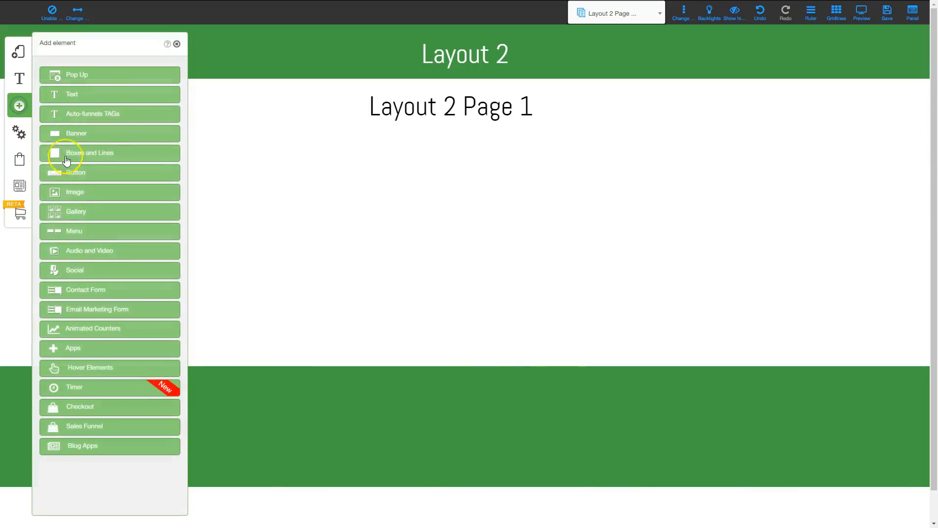
pyautogui.click(73, 232)
pyautogui.click(104, 111)
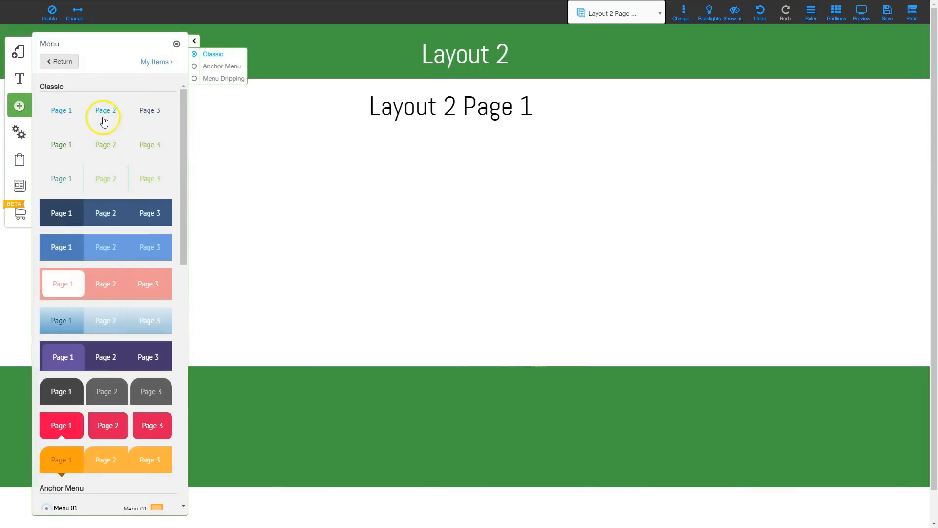
pyautogui.click(177, 44)
pyautogui.moveTo(465, 240); pyautogui.dragTo(645, 56)
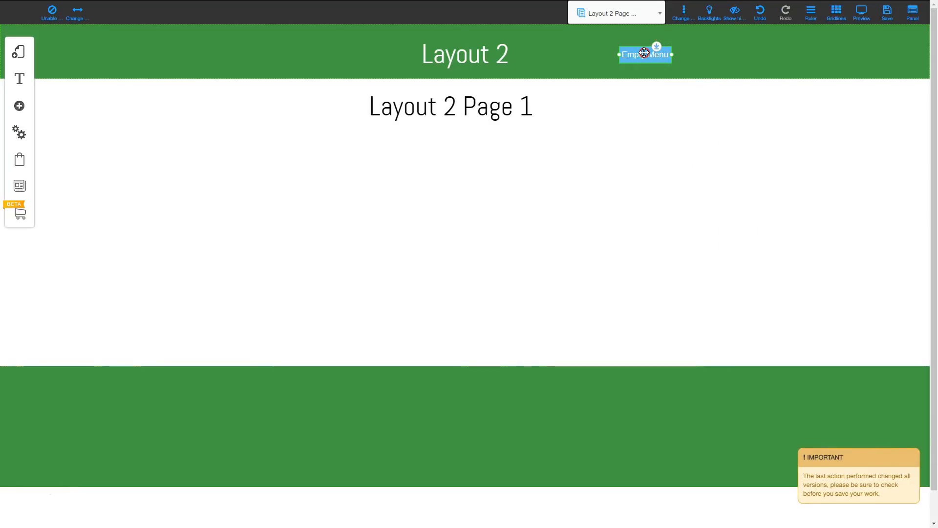
# Step: Apply the Header Menu style to the empty menu in the Layout 2 header
pyautogui.click(643, 53)
pyautogui.click(439, 201)
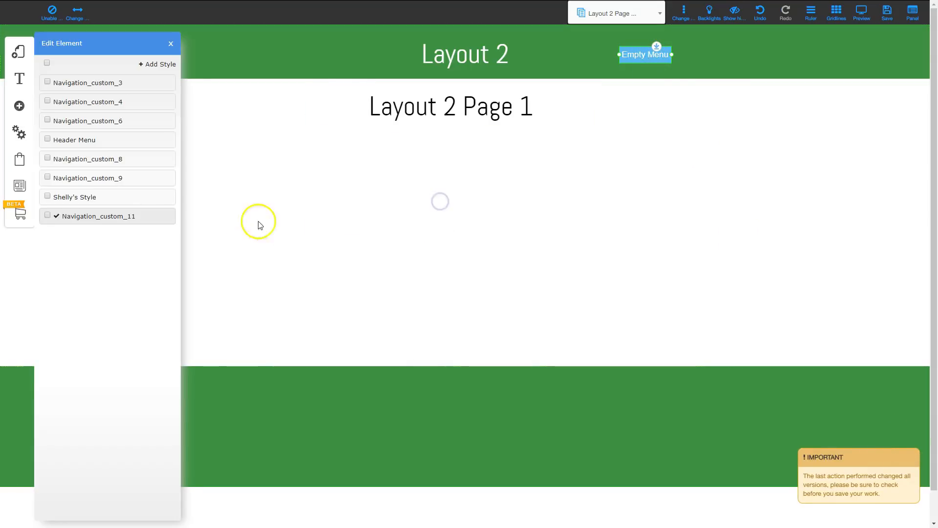
pyautogui.click(81, 142)
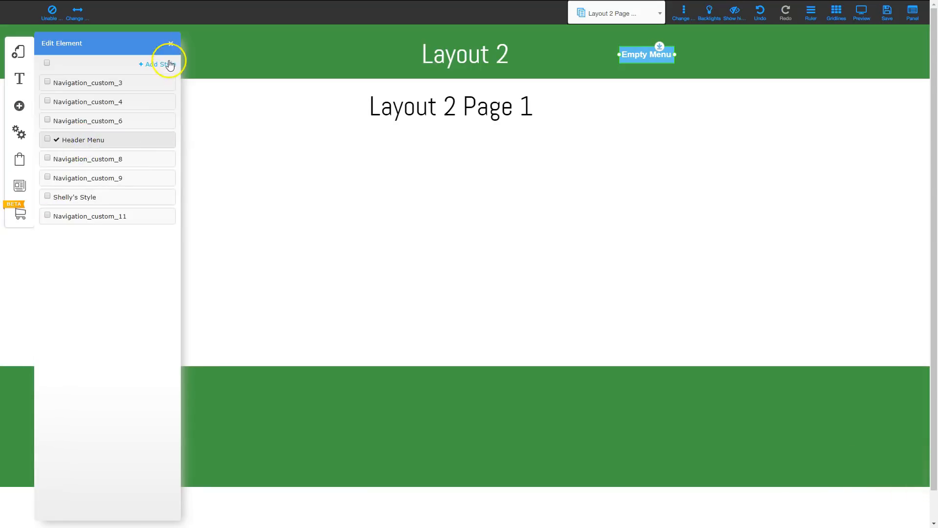
pyautogui.click(171, 45)
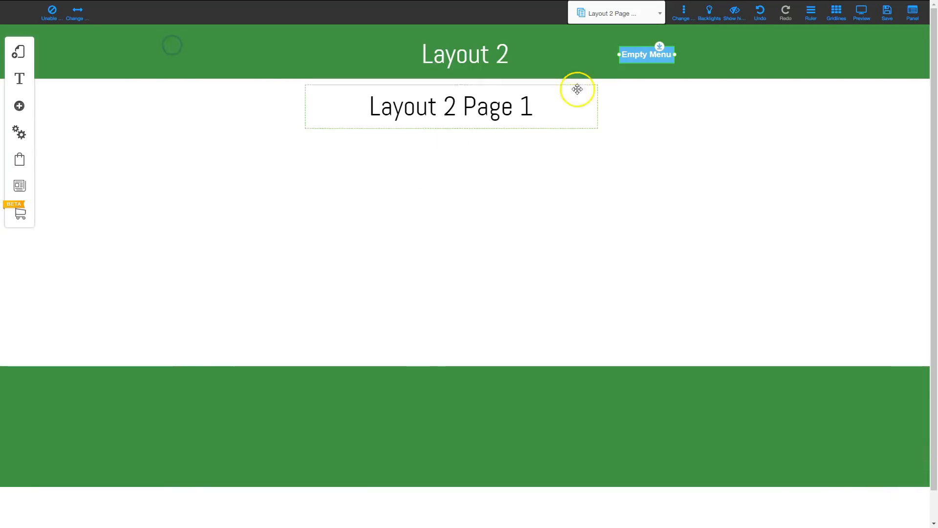
# Step: Import the saved menu items HOME, PAGE 2, PAGE 3, GOOGLE and Amazon into the header menu and adjust its position in the header
pyautogui.click(632, 57)
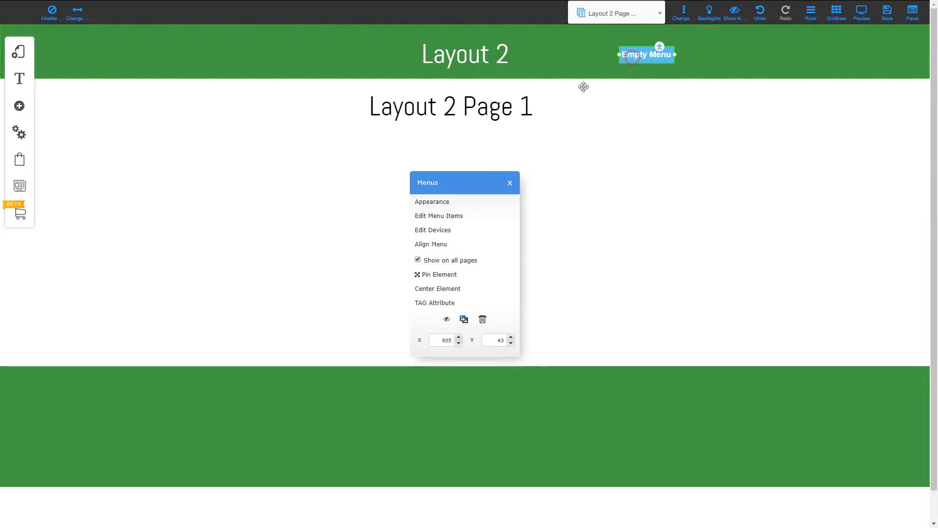
pyautogui.click(462, 213)
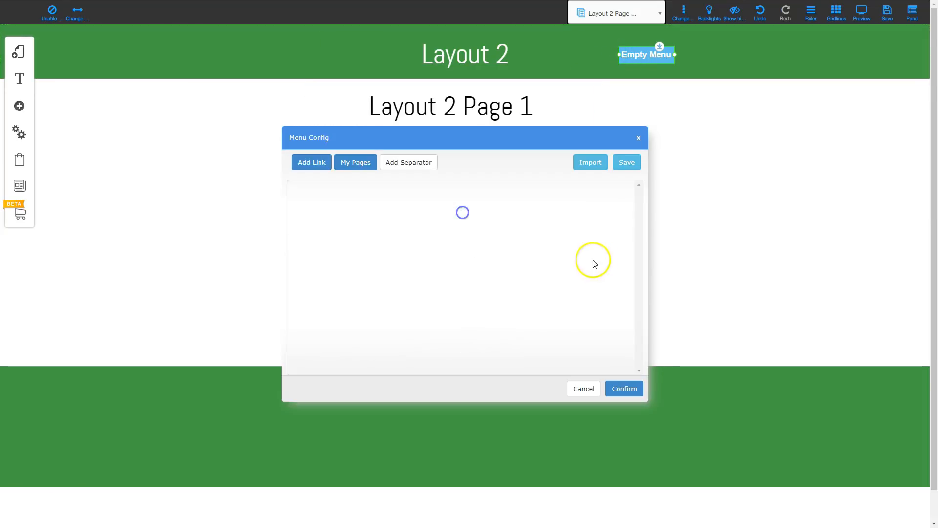
pyautogui.click(591, 163)
pyautogui.click(90, 68)
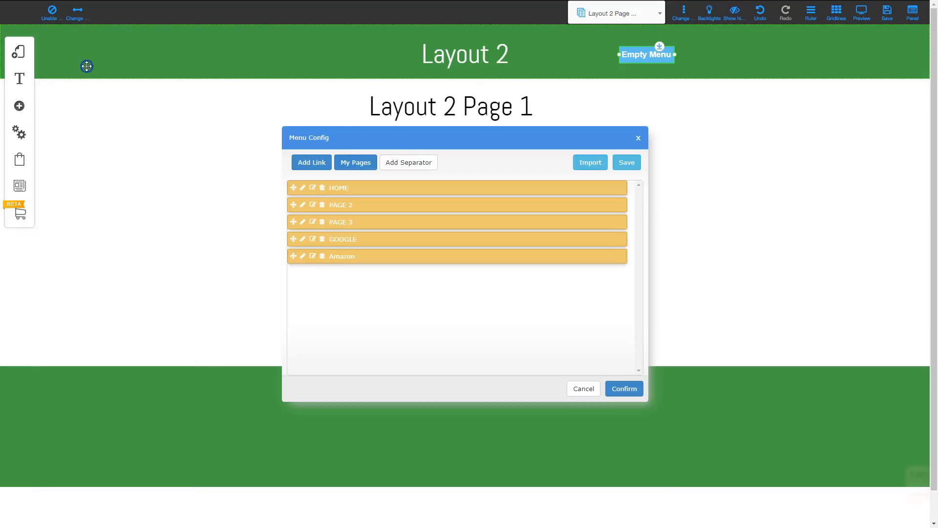
pyautogui.click(623, 389)
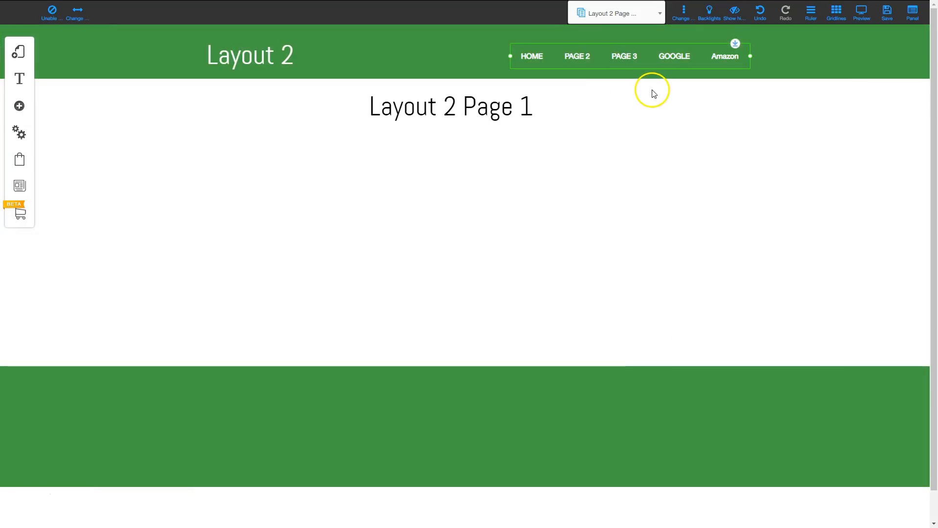
pyautogui.moveTo(620, 59); pyautogui.dragTo(621, 58)
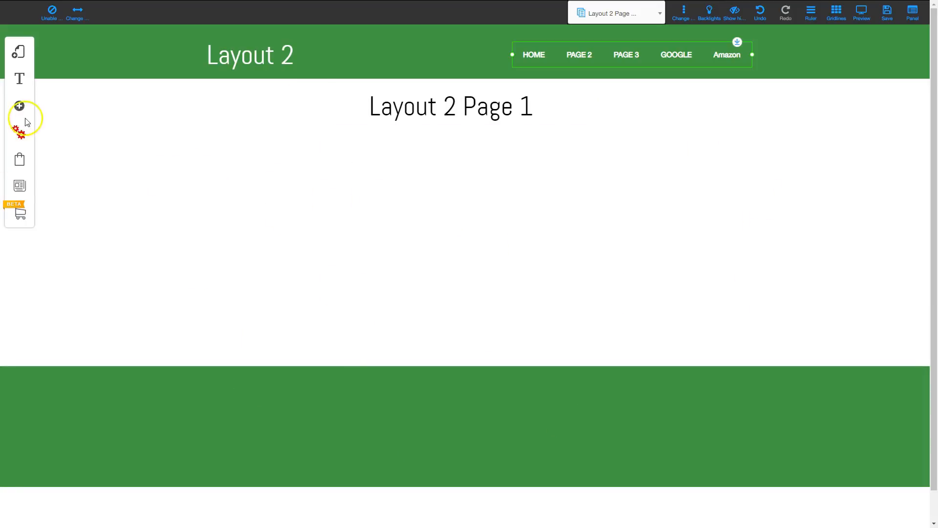
# Step: Add a second Classic menu in the dark blue style to the body of Layout 2 Page 1
pyautogui.click(20, 106)
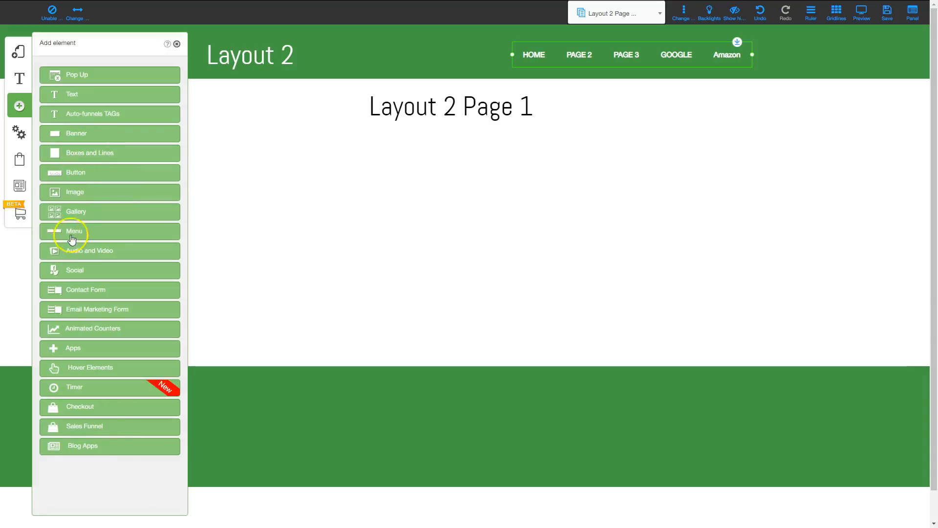
pyautogui.click(64, 229)
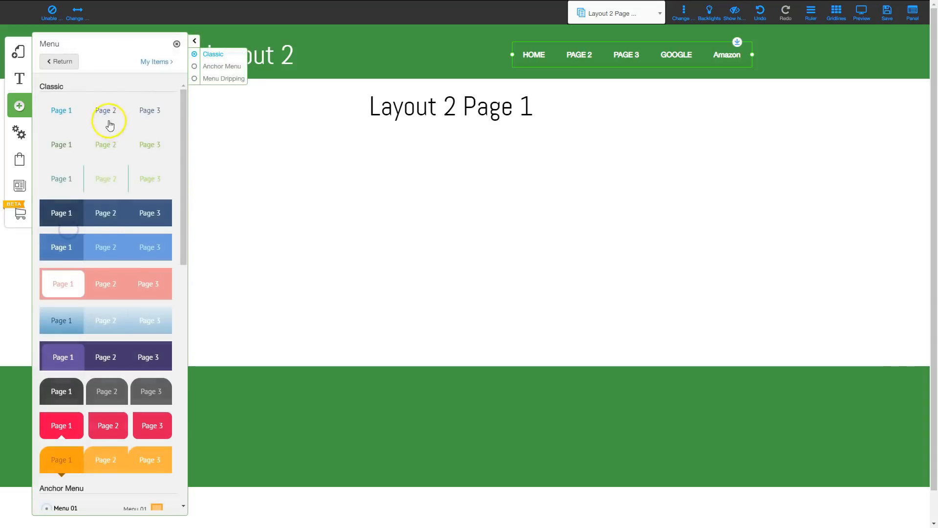
pyautogui.click(103, 218)
pyautogui.click(177, 43)
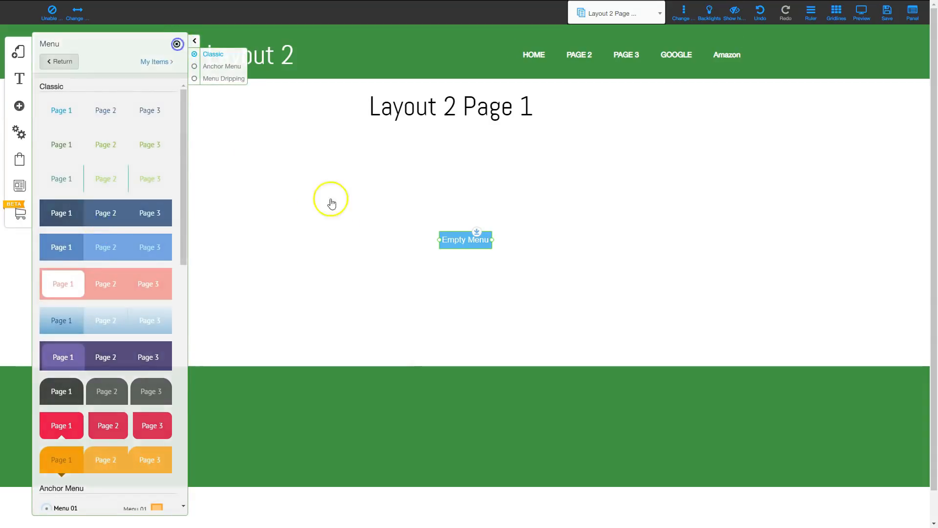
# Step: Fill the blue menu with the Layout 2 pages, ordered Layout 2 Page 1, Layout 2 Page 2 and Layout 2 Page 3
pyautogui.click(447, 241)
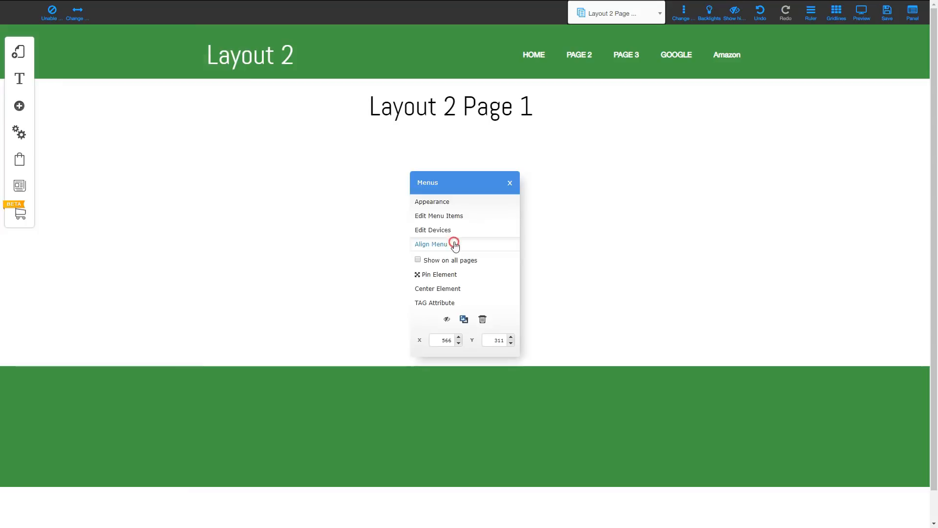
pyautogui.click(439, 213)
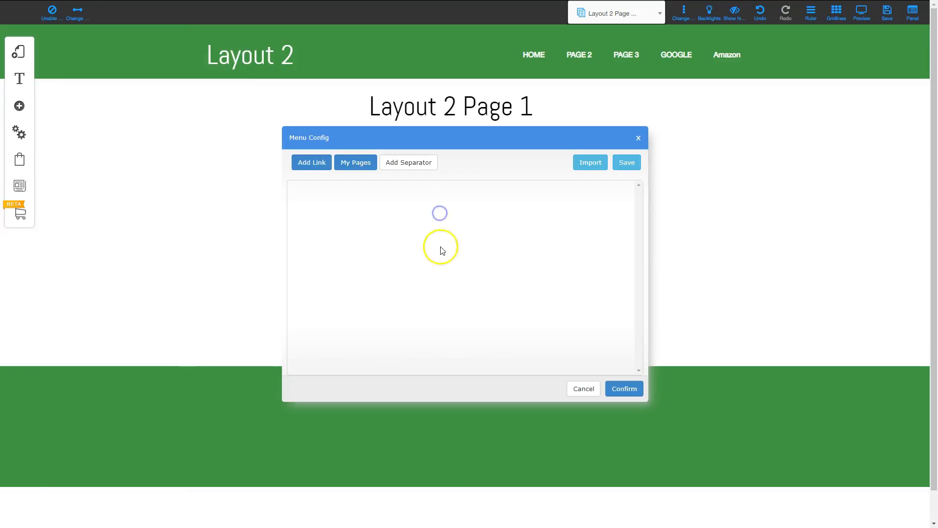
pyautogui.click(342, 164)
pyautogui.click(414, 279)
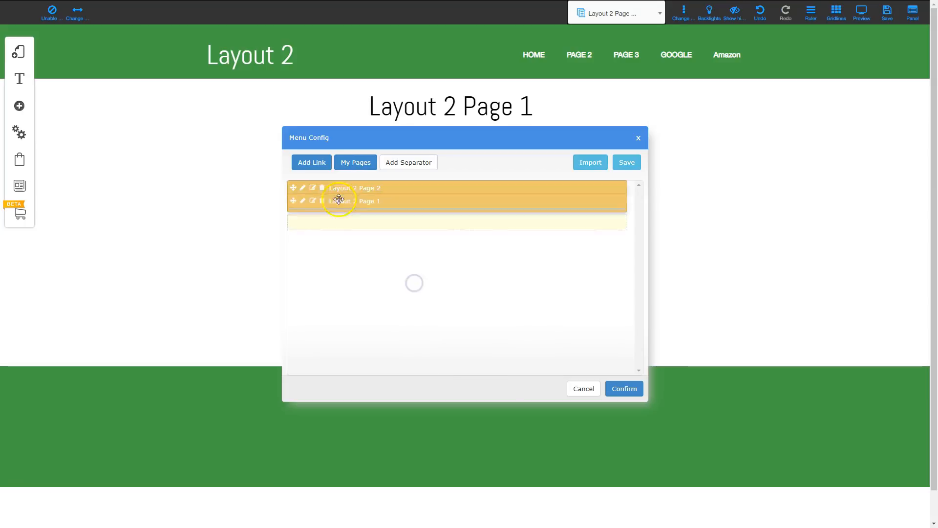
pyautogui.moveTo(338, 199); pyautogui.dragTo(338, 190)
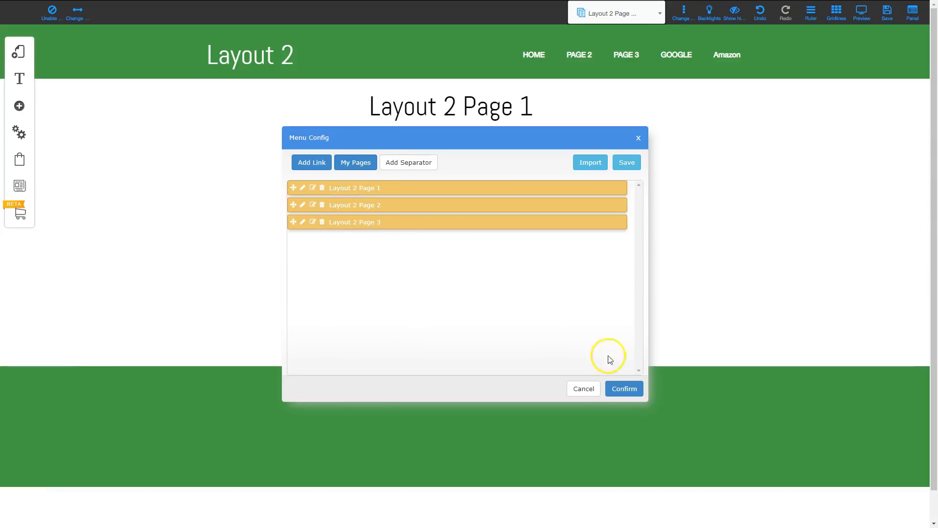
pyautogui.click(625, 389)
# Step: Align the blue menu vertically and place it beside the page title, at about X 140, Y 56
pyautogui.moveTo(576, 243); pyautogui.dragTo(393, 207)
pyautogui.click(388, 210)
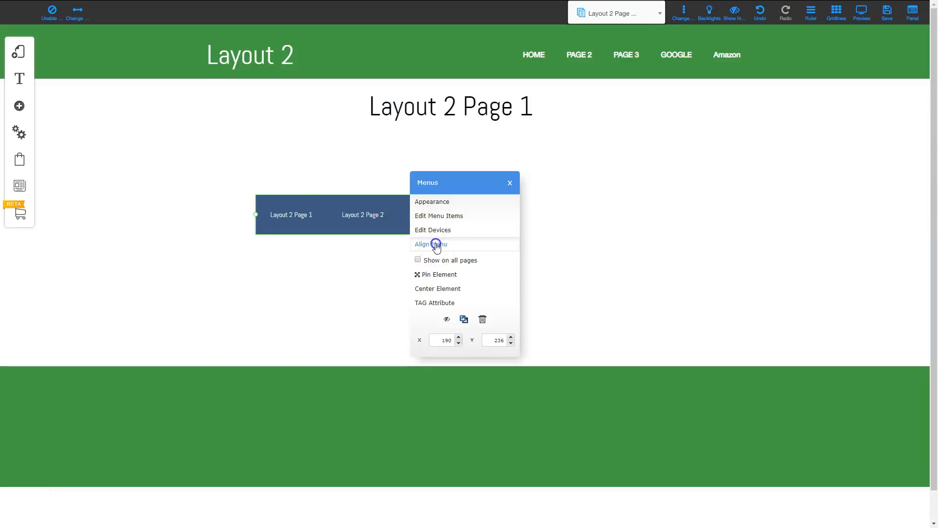
pyautogui.click(436, 244)
pyautogui.moveTo(278, 254); pyautogui.dragTo(255, 166)
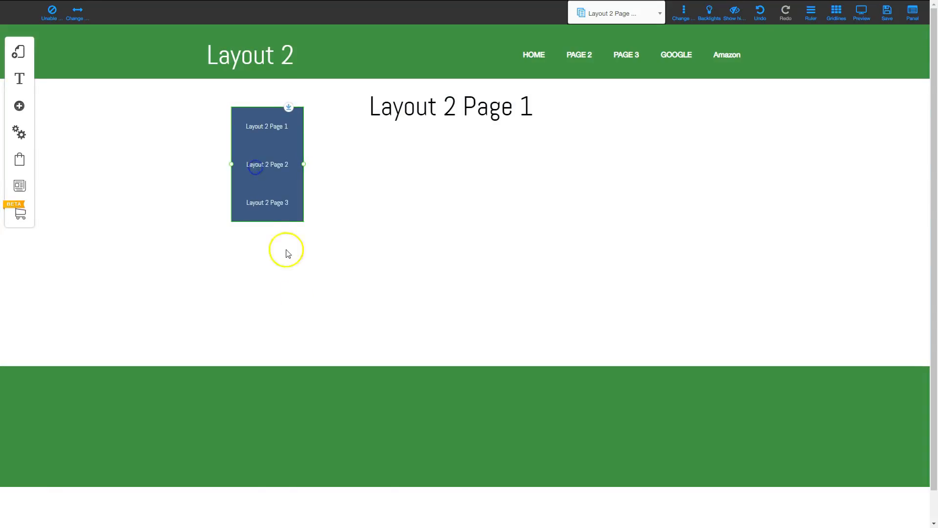
# Step: Set the vertical blue menu to show on all pages
pyautogui.click(262, 164)
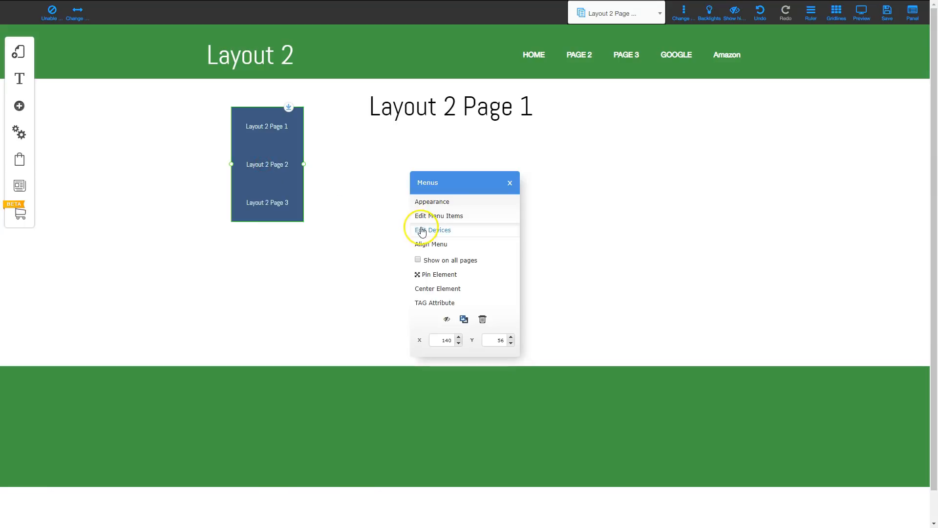
pyautogui.click(419, 261)
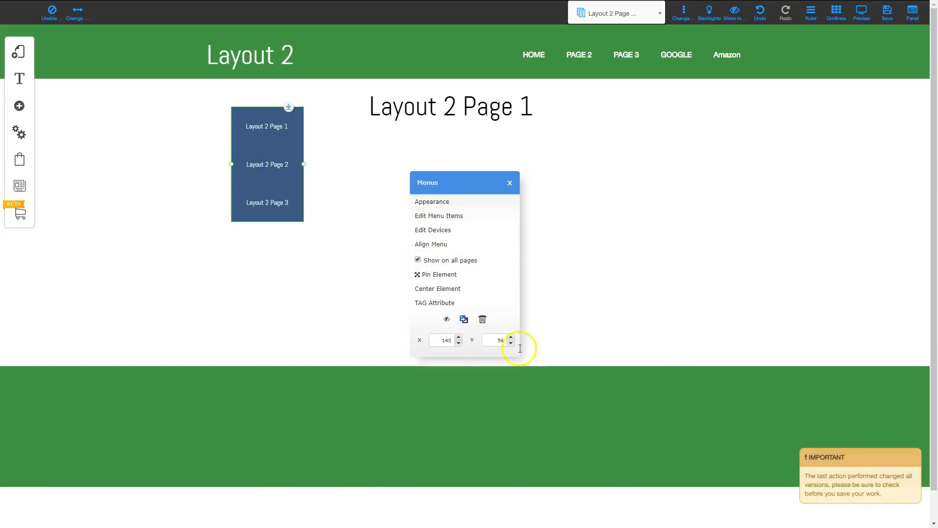
pyautogui.click(509, 185)
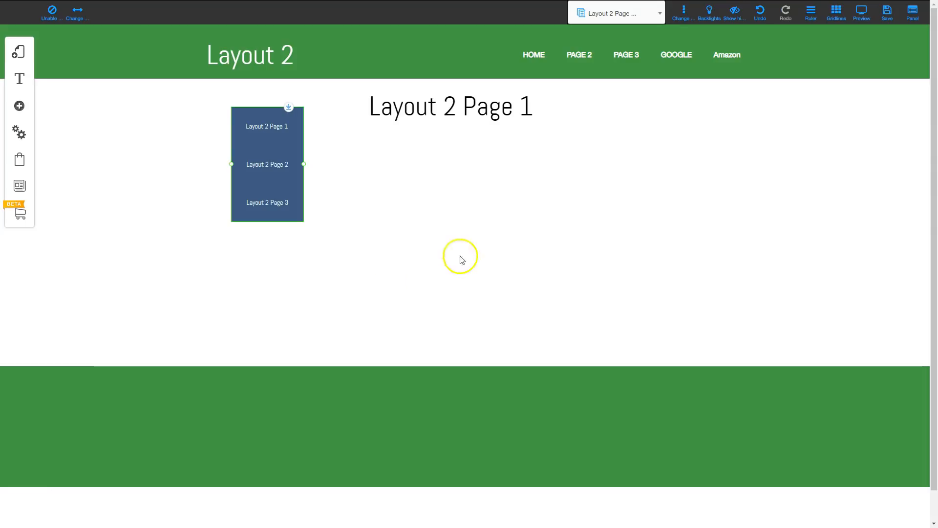
# Step: Switch to Layout 1 and return to its Home page
pyautogui.click(18, 52)
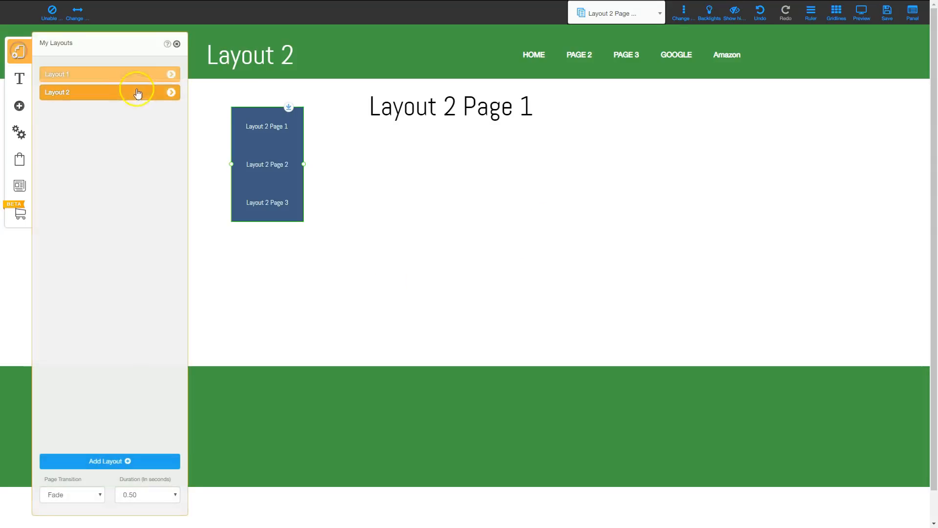
pyautogui.click(144, 74)
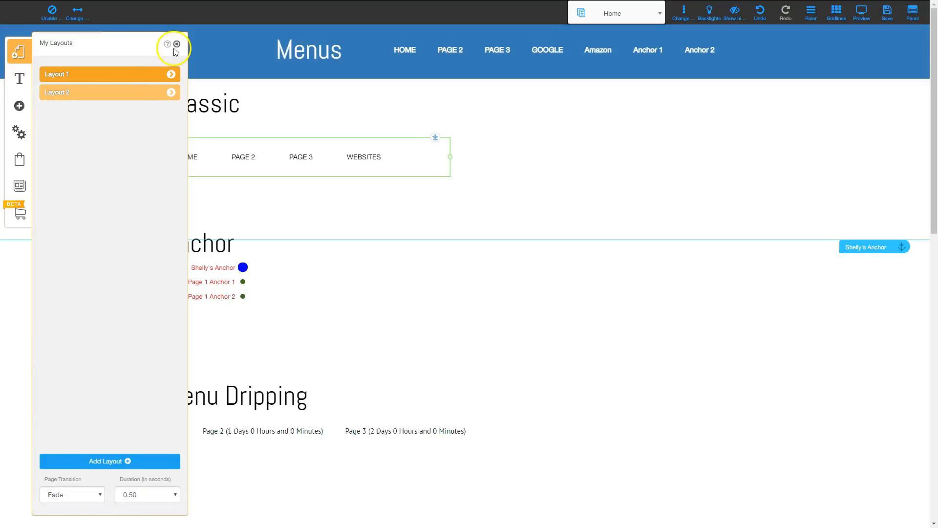
pyautogui.click(177, 43)
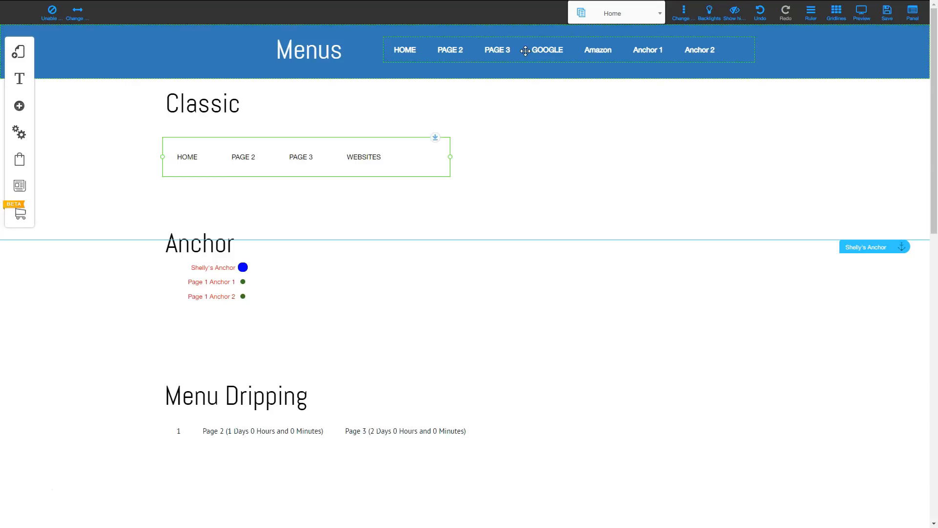
# Step: Open the device configuration of the Classic menu on the Home page and review its desktop, tablet and mobile settings
pyautogui.click(325, 157)
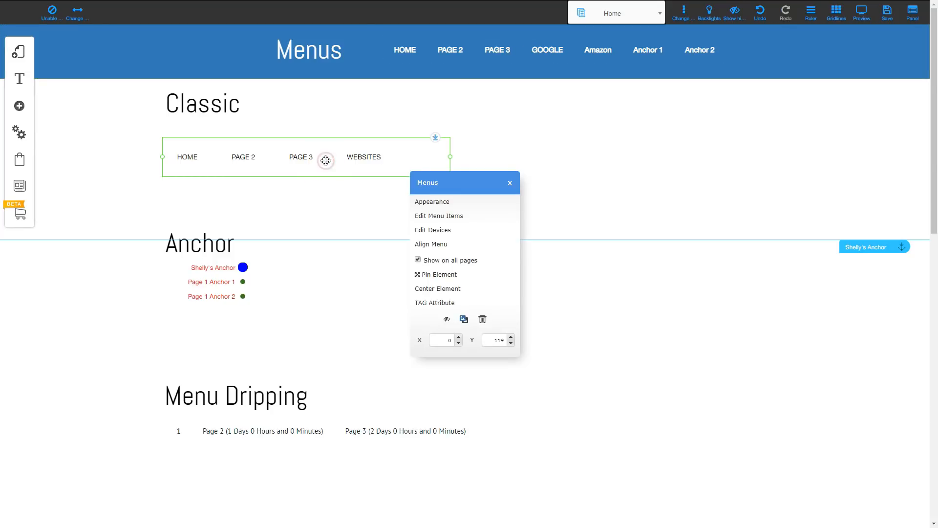
pyautogui.click(432, 230)
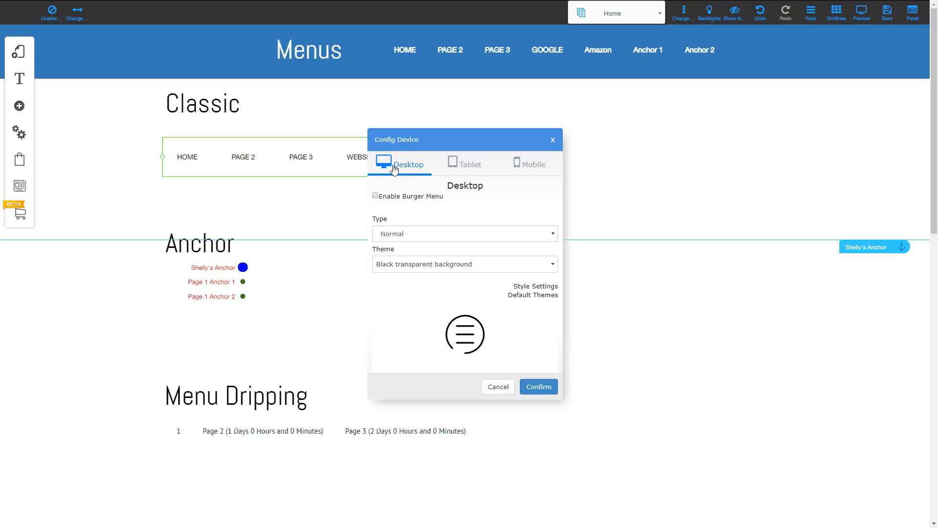
pyautogui.click(469, 165)
pyautogui.click(531, 169)
pyautogui.click(410, 167)
# Step: Set the tablet burger menu type to Expandable, and review the effect and theme options, keeping Right Side and Black transparent background
pyautogui.click(466, 162)
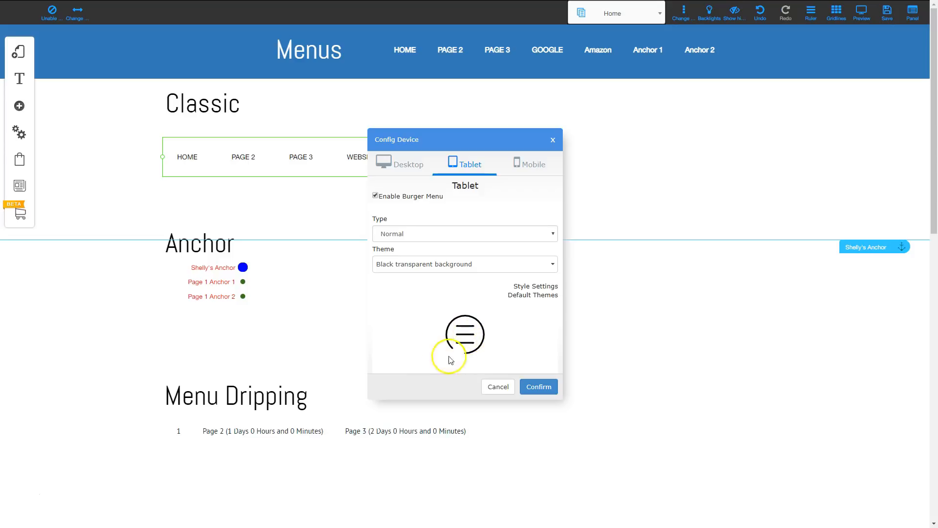
pyautogui.click(401, 235)
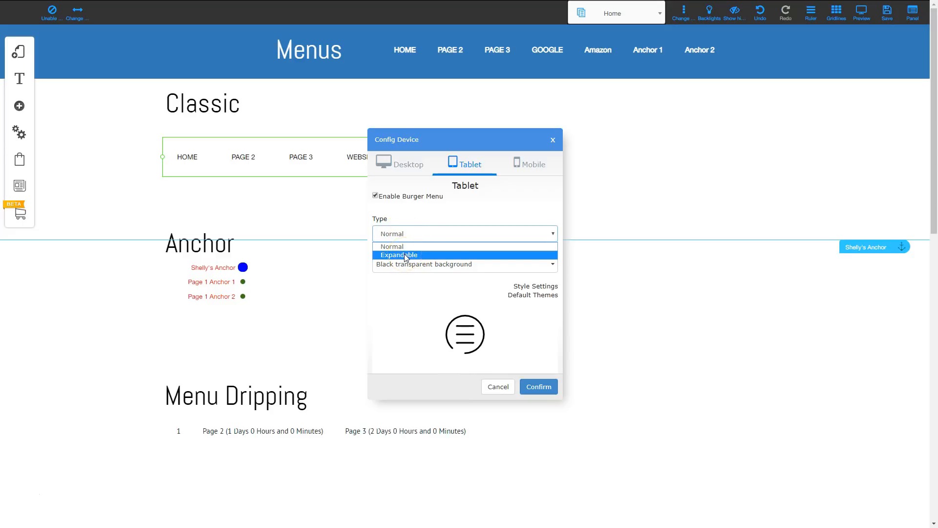
pyautogui.click(405, 255)
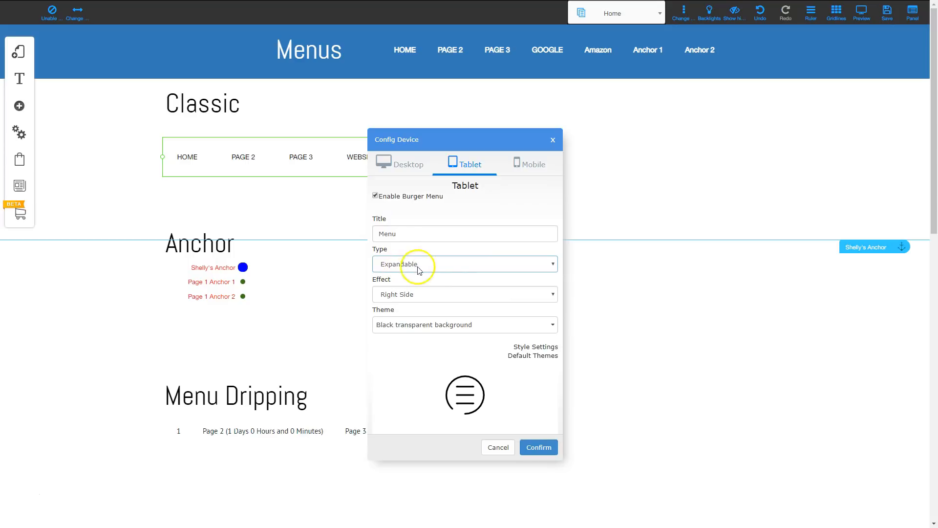
pyautogui.click(401, 296)
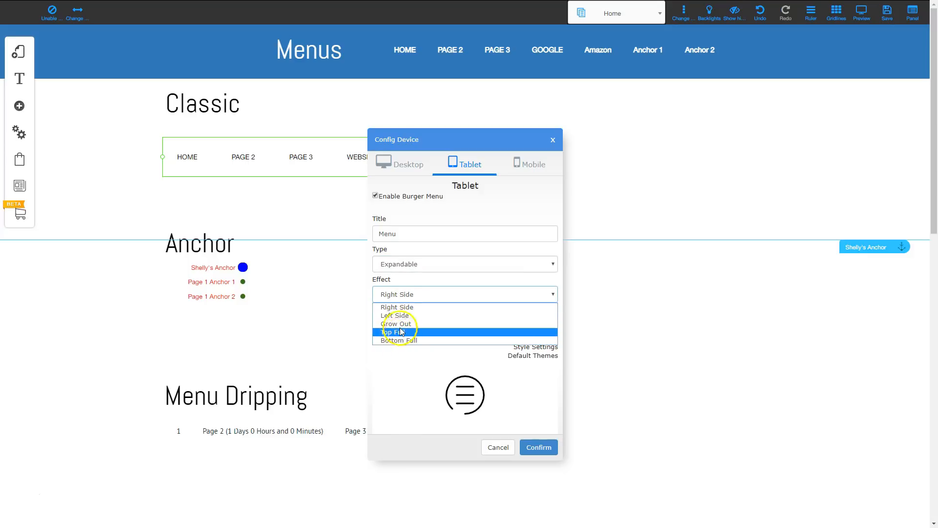
pyautogui.click(408, 299)
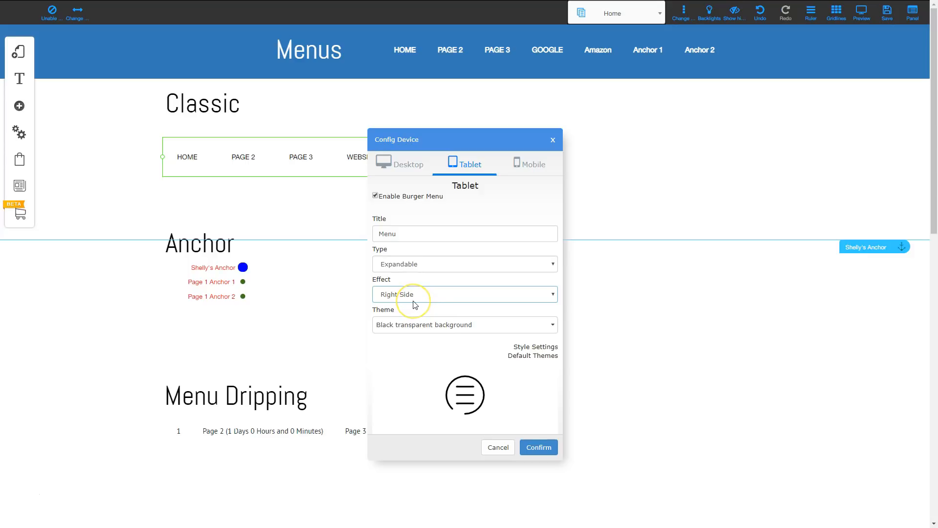
pyautogui.click(407, 325)
pyautogui.click(408, 325)
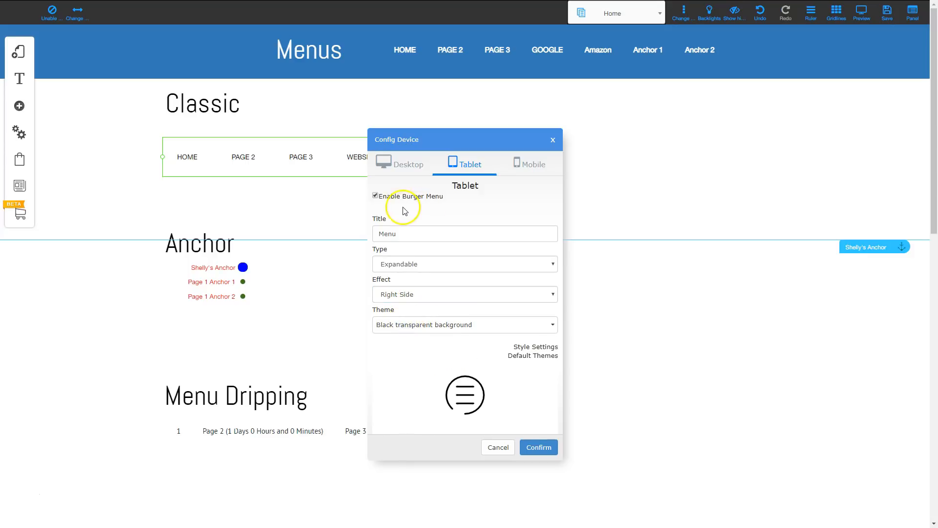
# Step: Review the mobile burger menu types, keep Normal, and apply the Classic menu's device configuration
pyautogui.click(528, 171)
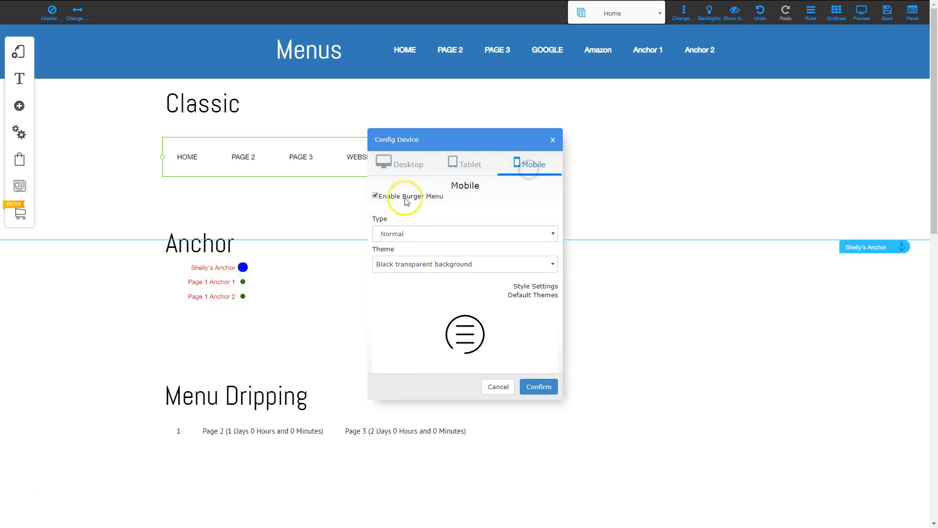
pyautogui.click(403, 234)
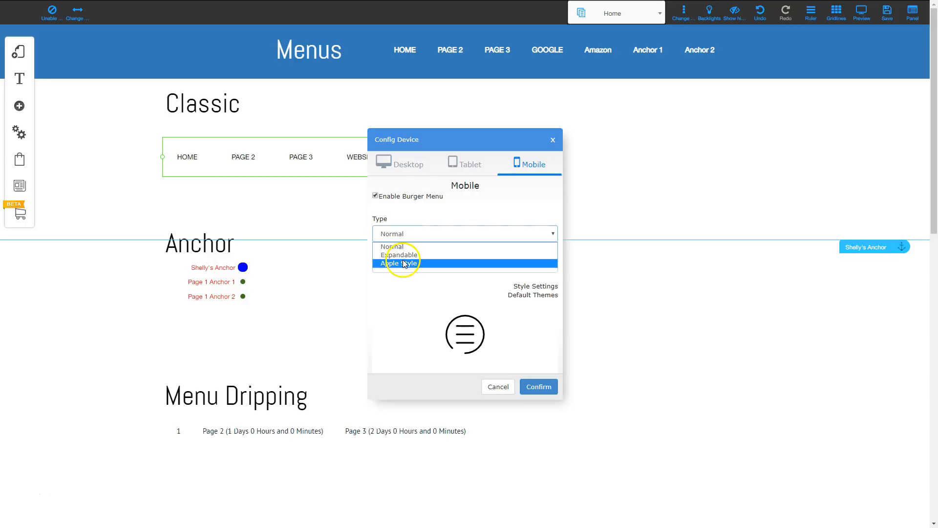
pyautogui.click(404, 235)
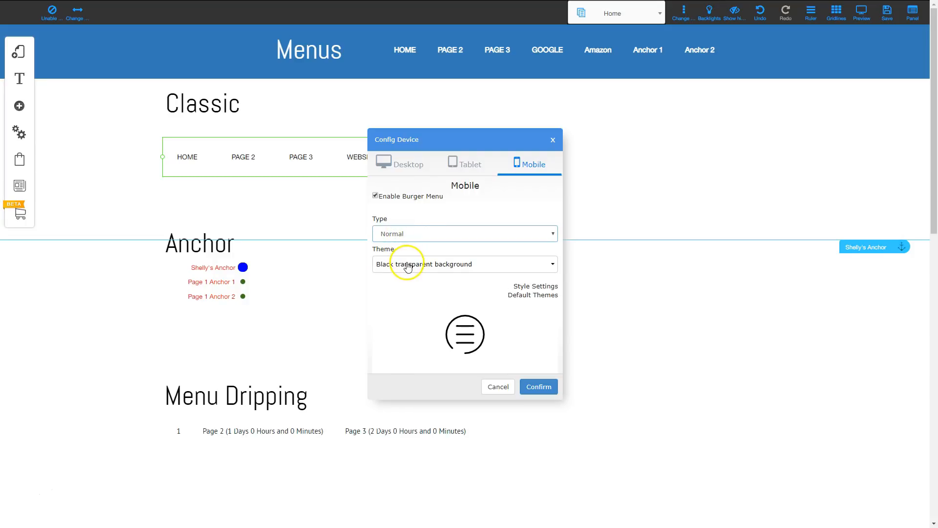
pyautogui.click(539, 387)
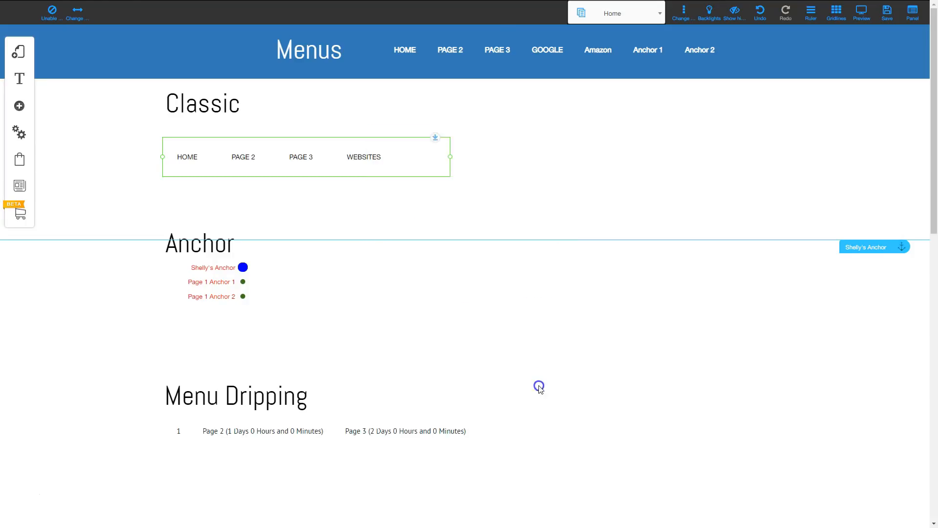
# Step: Set the Classic menu's desktop burger theme to Blue full background and narrow the menu's frame to fit around the burger icon
pyautogui.click(261, 141)
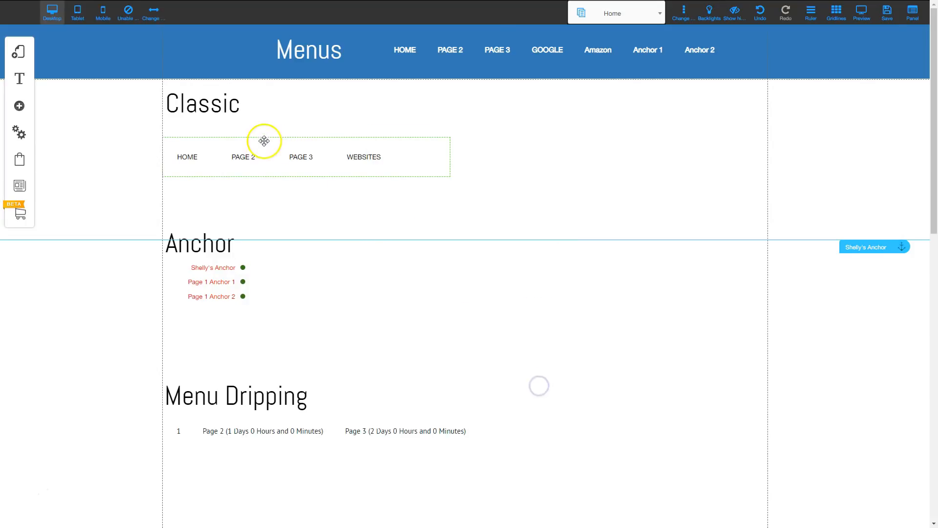
pyautogui.click(291, 156)
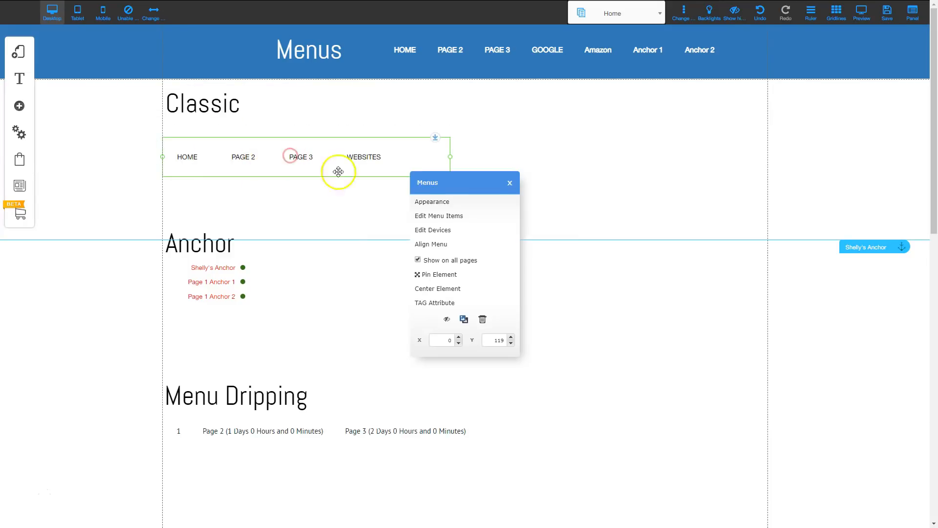
pyautogui.click(430, 231)
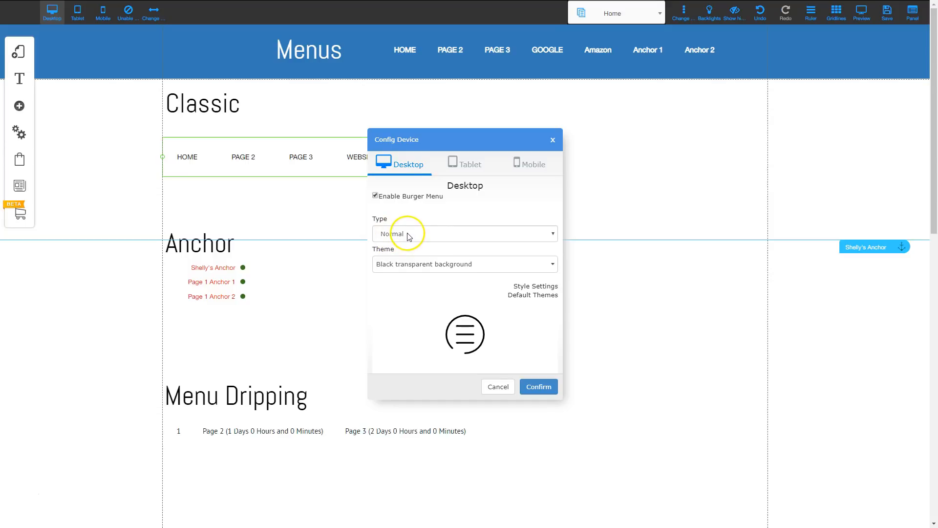
pyautogui.click(421, 268)
pyautogui.scroll(-2, 439, 322)
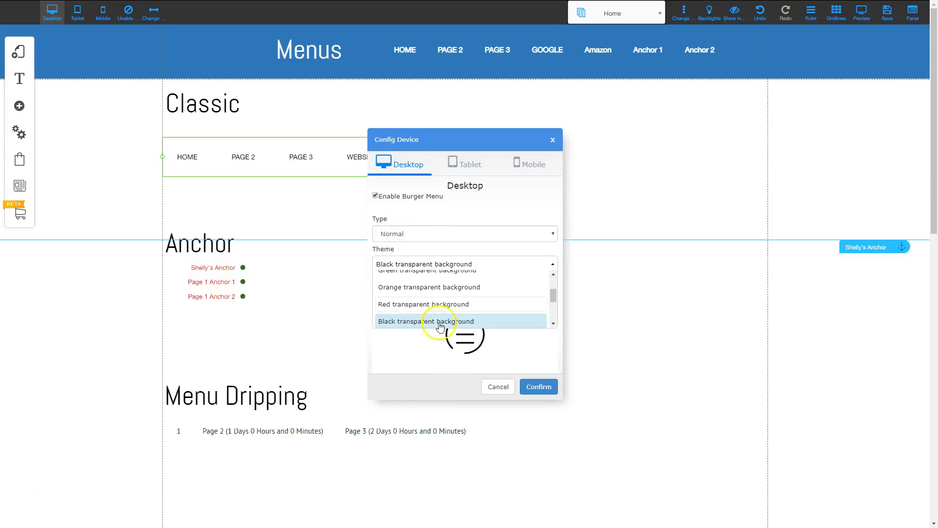
pyautogui.scroll(-2, 430, 320)
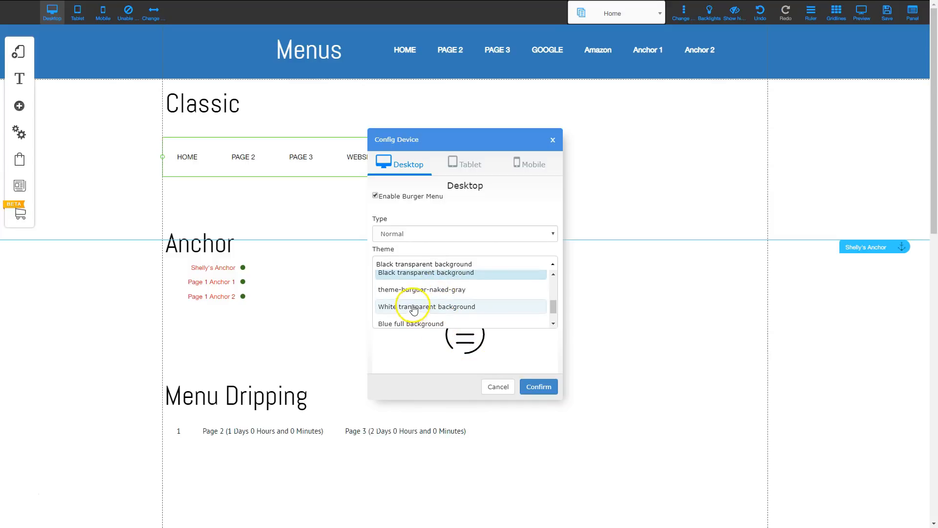
pyautogui.scroll(-2, 415, 314)
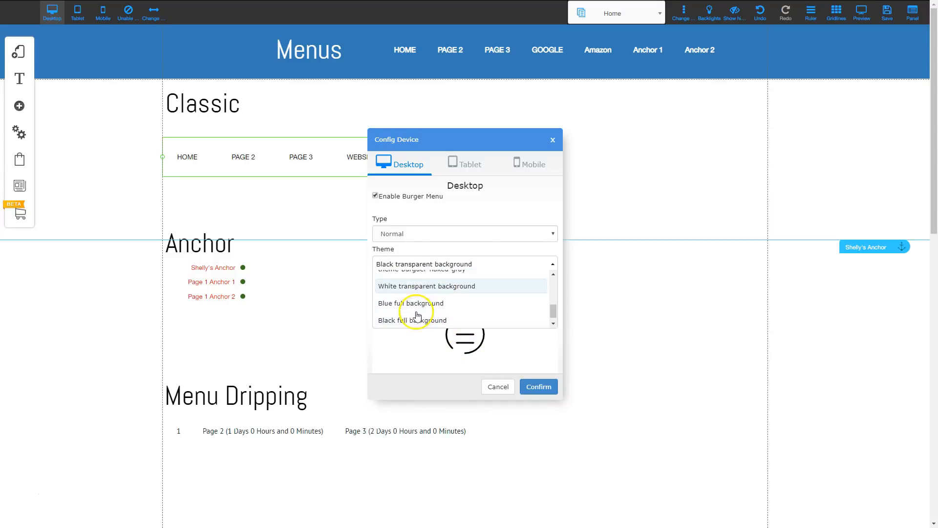
pyautogui.click(417, 295)
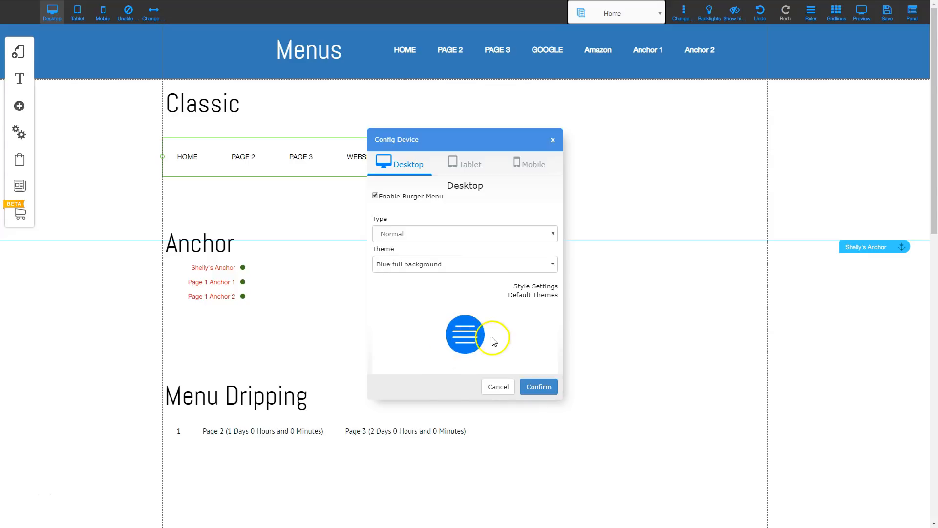
pyautogui.click(539, 386)
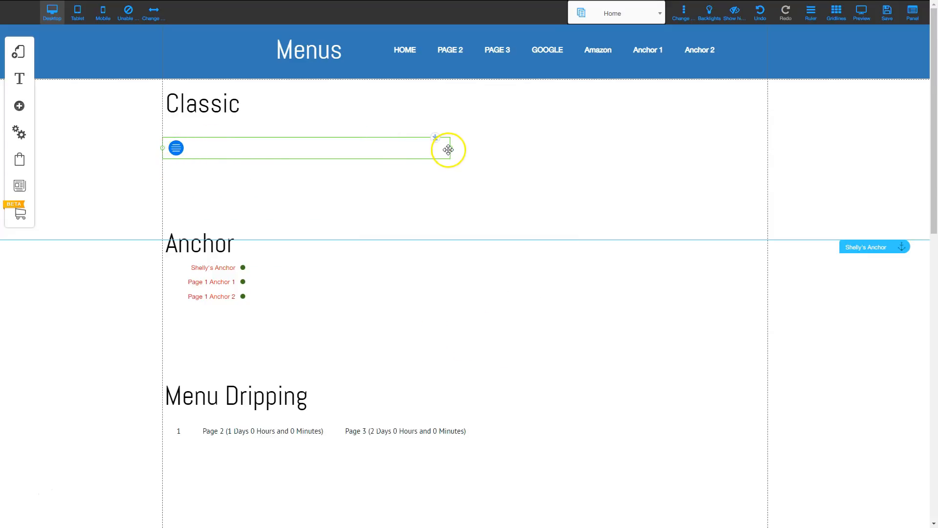
pyautogui.moveTo(450, 148); pyautogui.dragTo(198, 150)
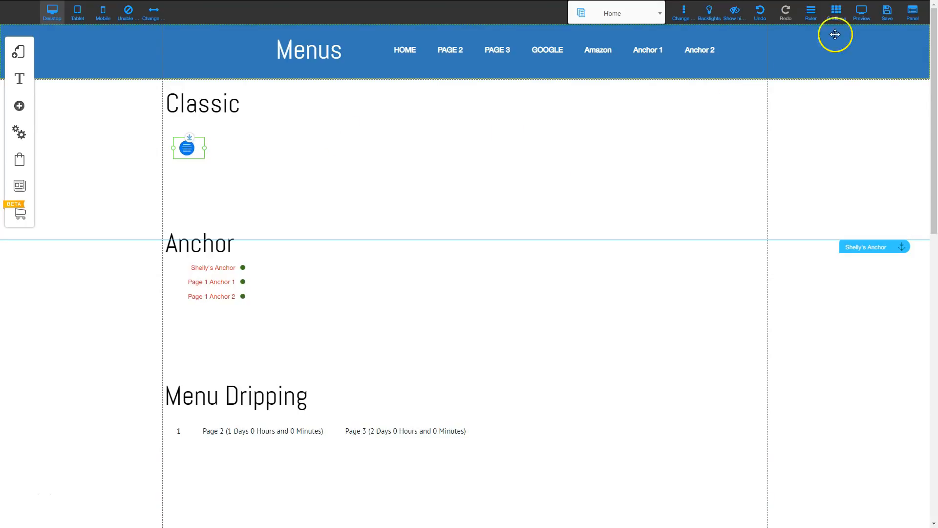
# Step: Preview the Home page, expand the Classic burger menu to examine its items, and return to editing
pyautogui.click(861, 12)
pyautogui.click(186, 147)
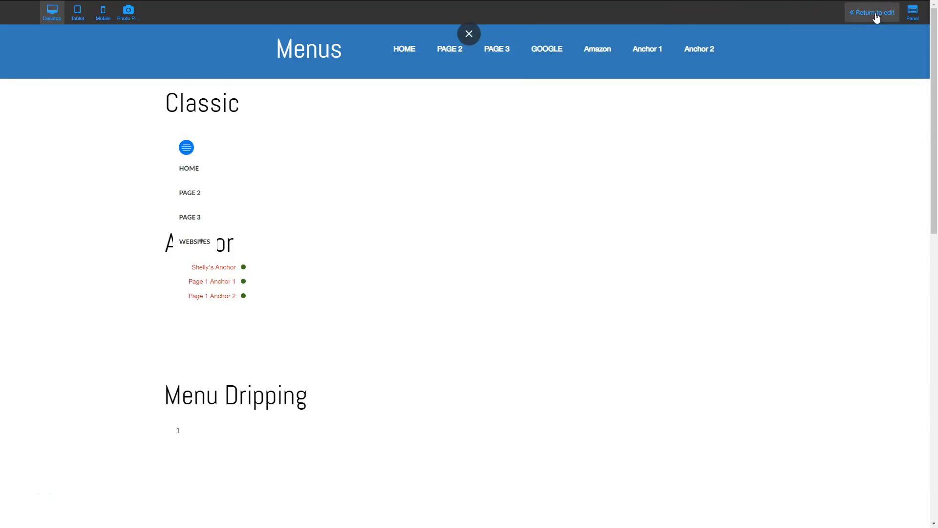
pyautogui.click(872, 13)
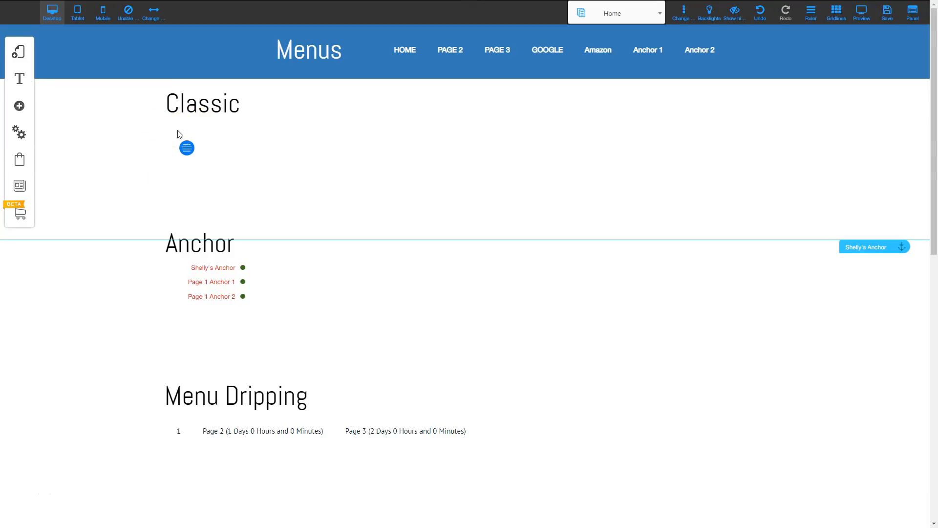
# Step: Move the blue burger menu slightly up and left, closer beneath the Classic heading
pyautogui.click(185, 147)
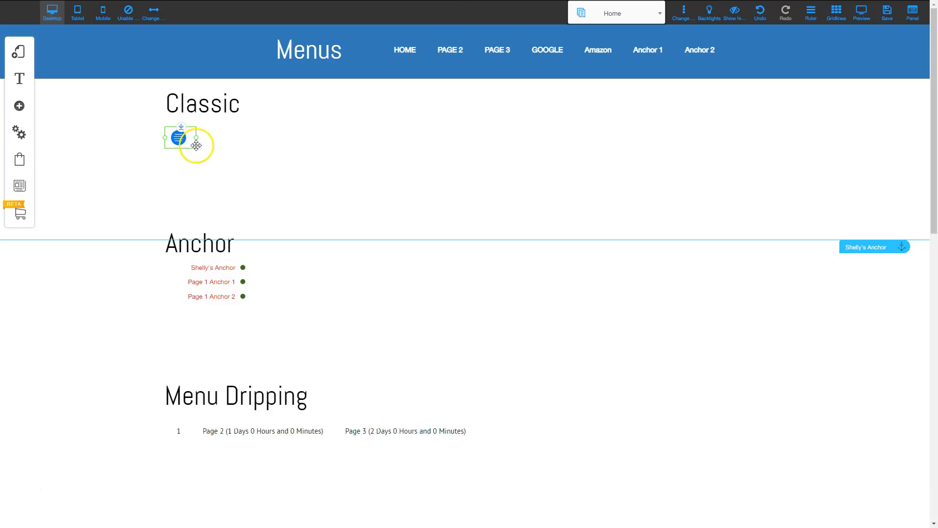